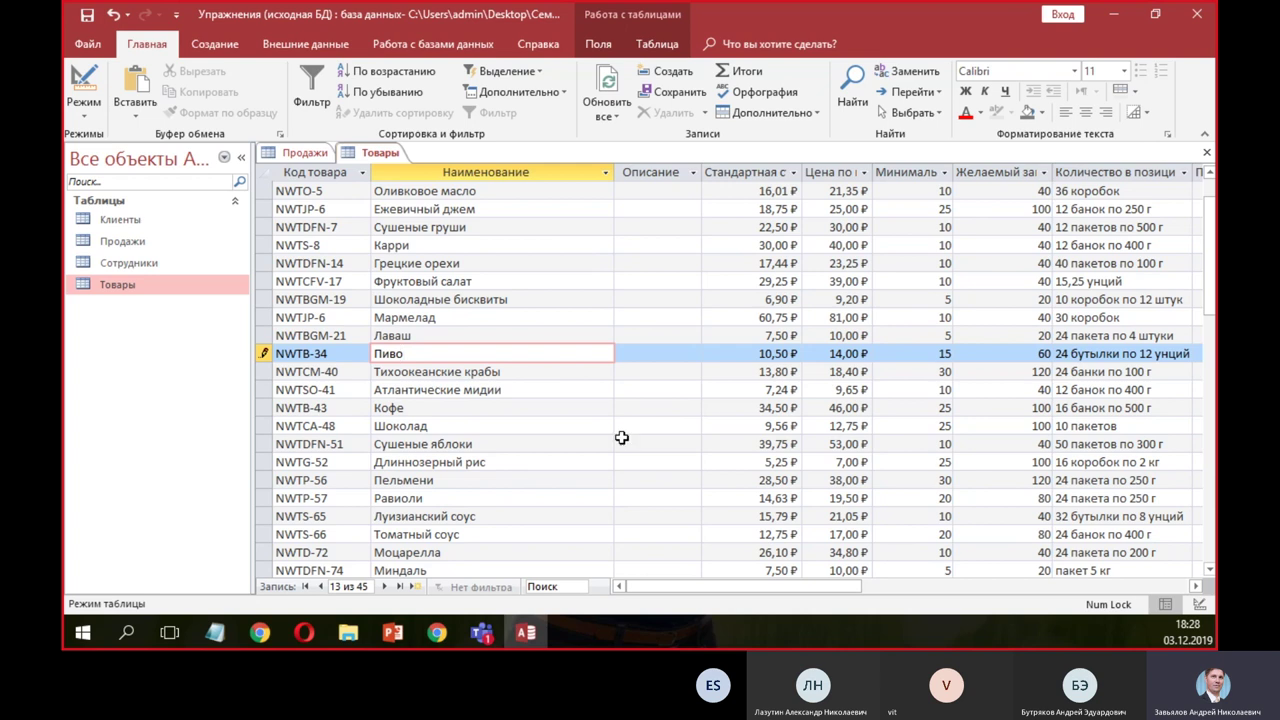
- Copy the product code NWTBGM-21 from the Лаваш record and clear the code there
left_click(345, 335)
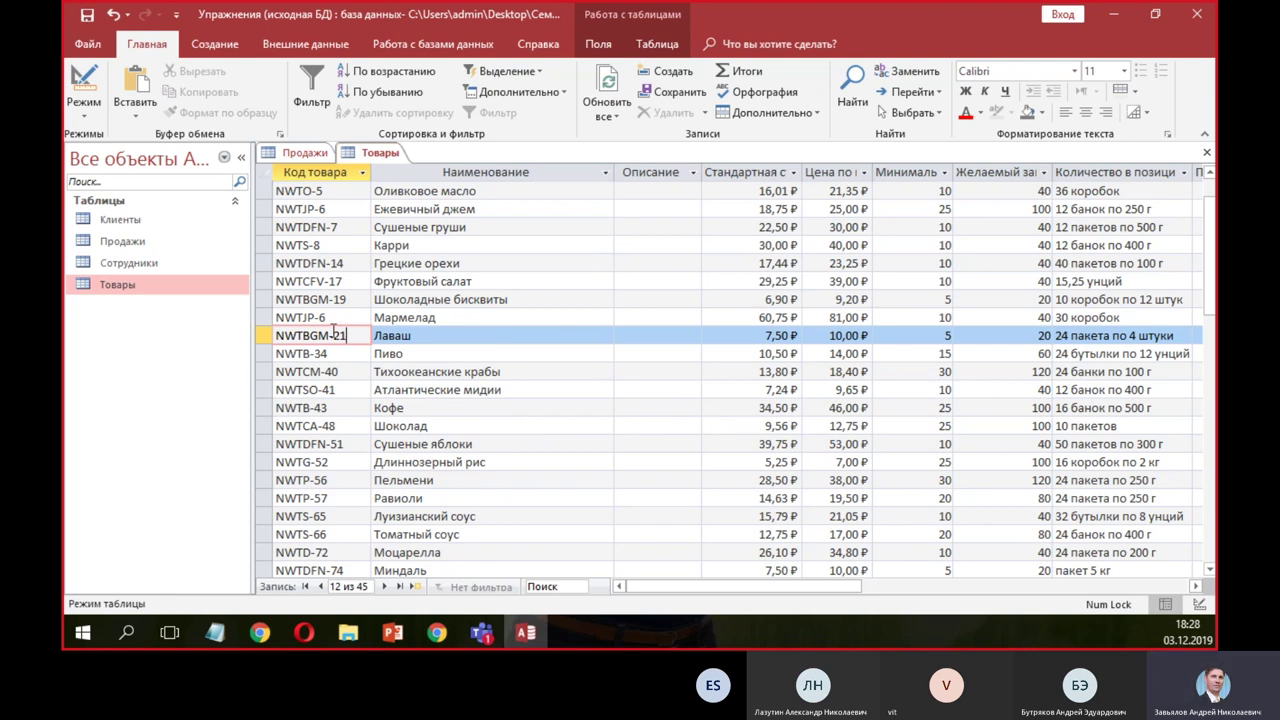
left_click_drag(352, 328, 258, 335)
key("ctrl+c")
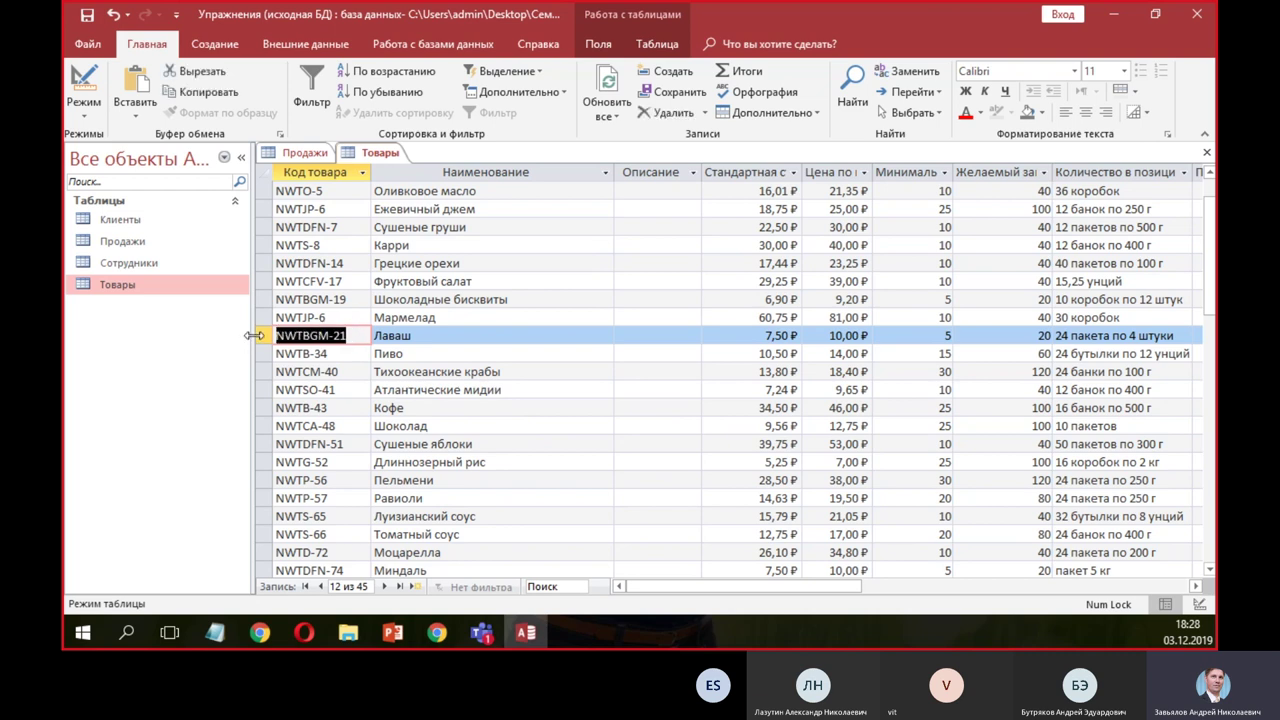
key("Delete")
left_click(345, 358)
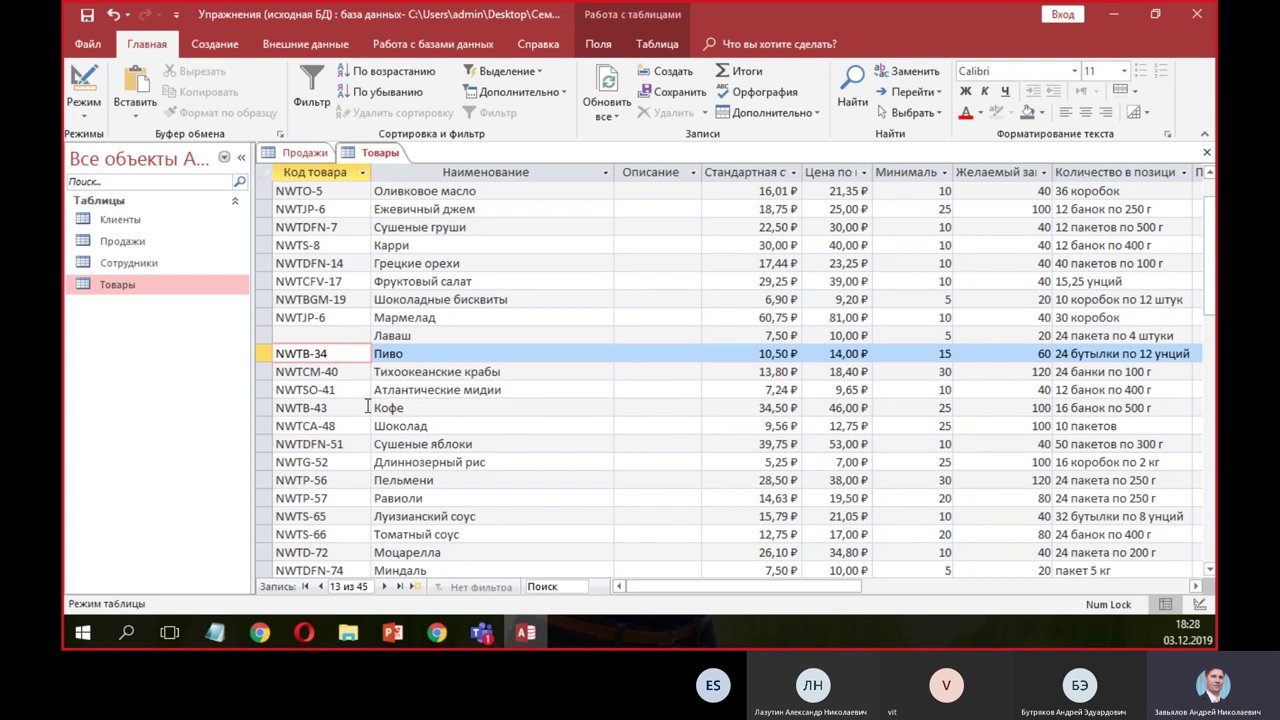
- Paste the product code NWTBGM-21 back into the Лаваш record
left_click(344, 334)
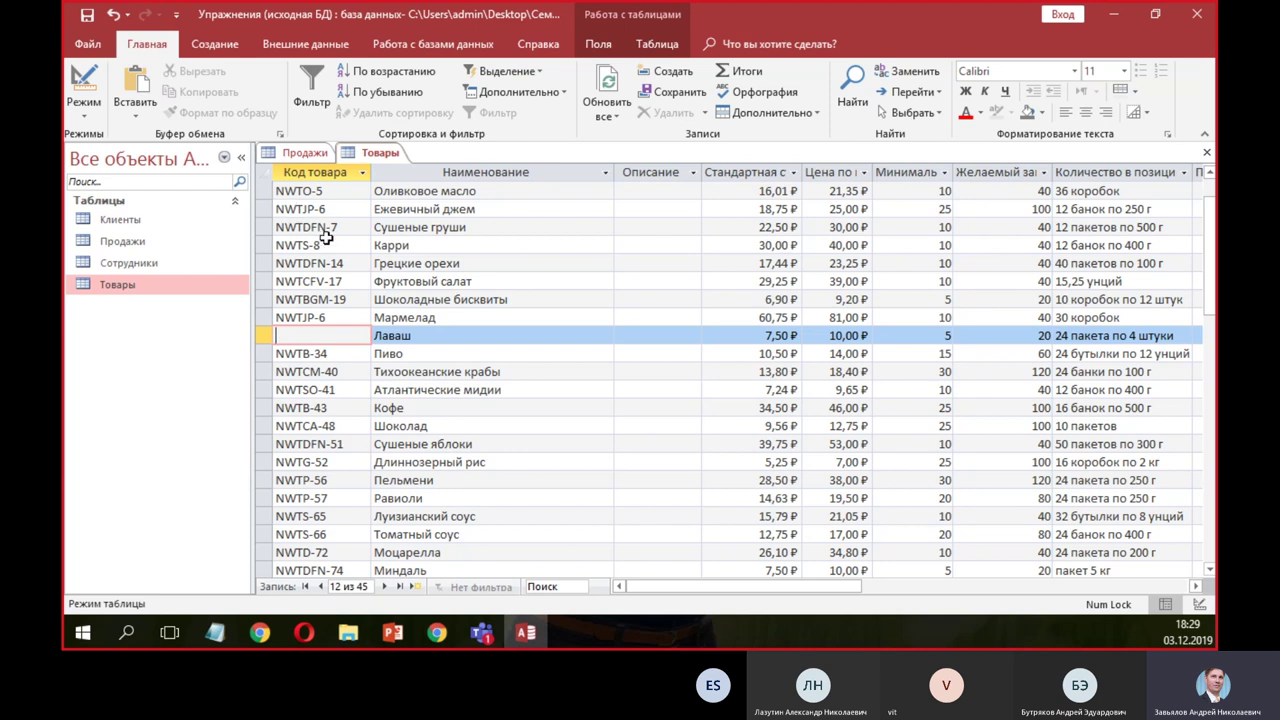
key("ctrl+v")
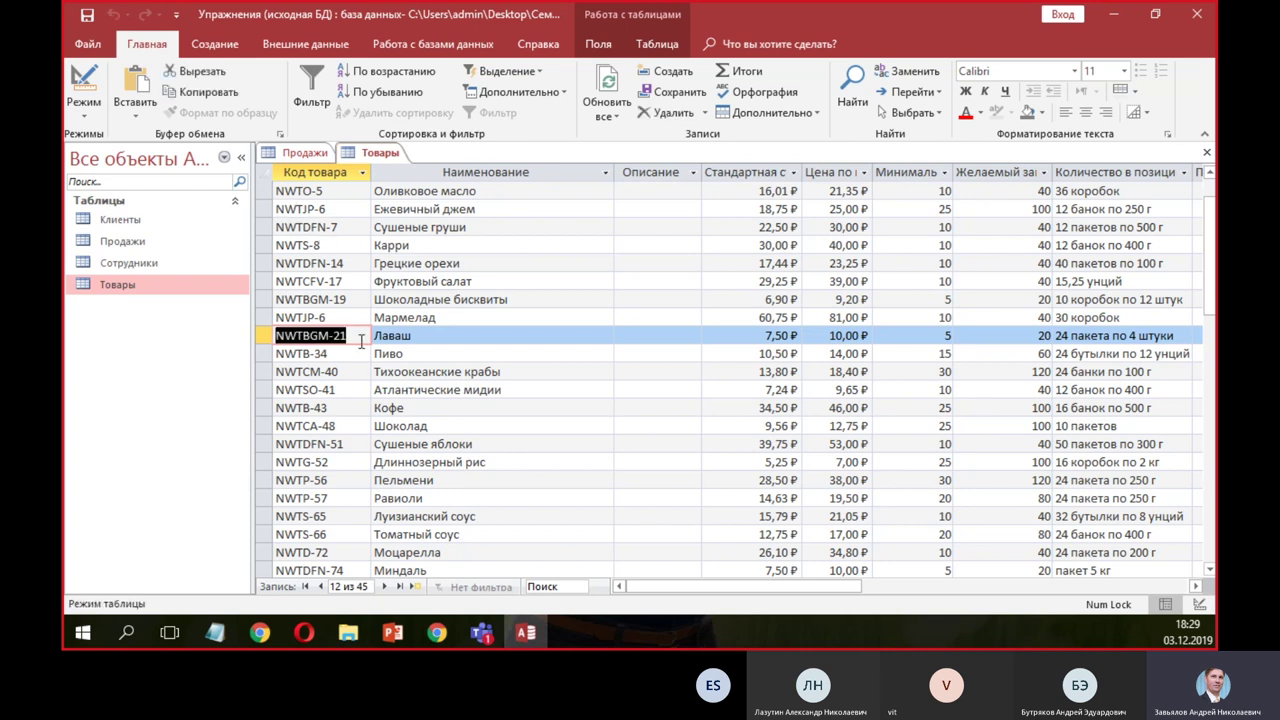
left_click(350, 371)
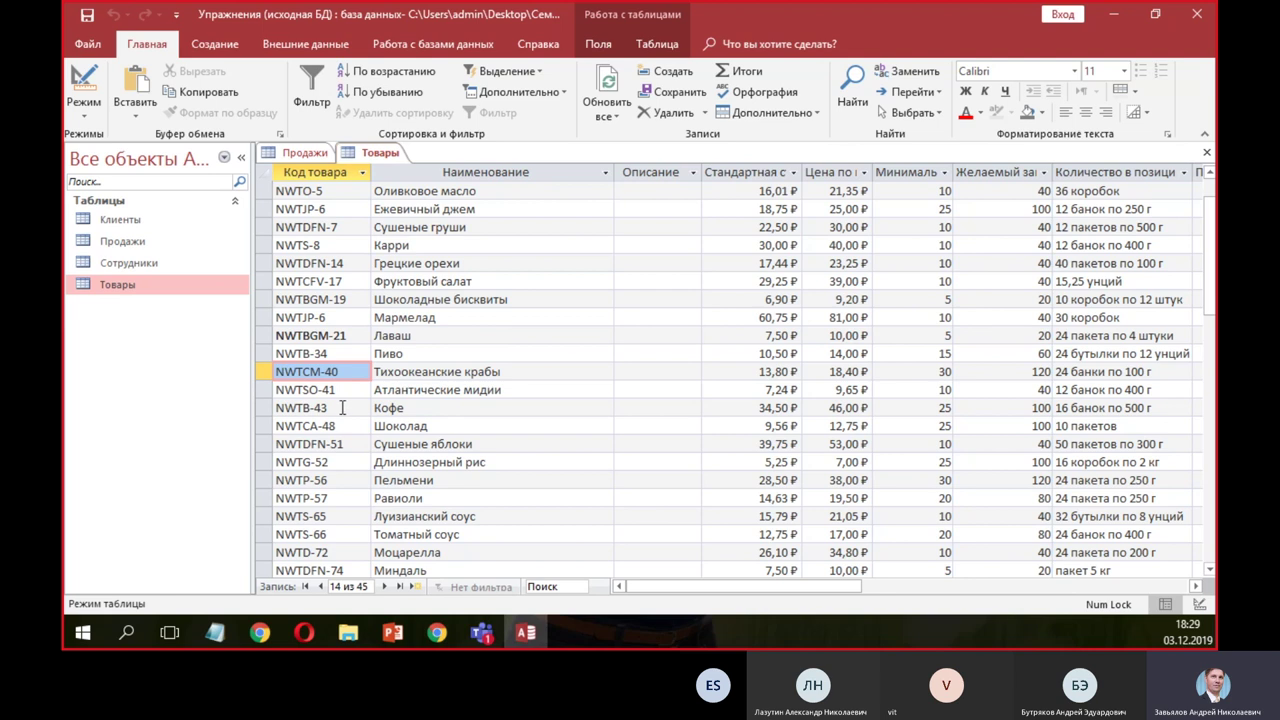
- Clear the product code of the Фруктовый салат record and undo the deletion
left_click(329, 208)
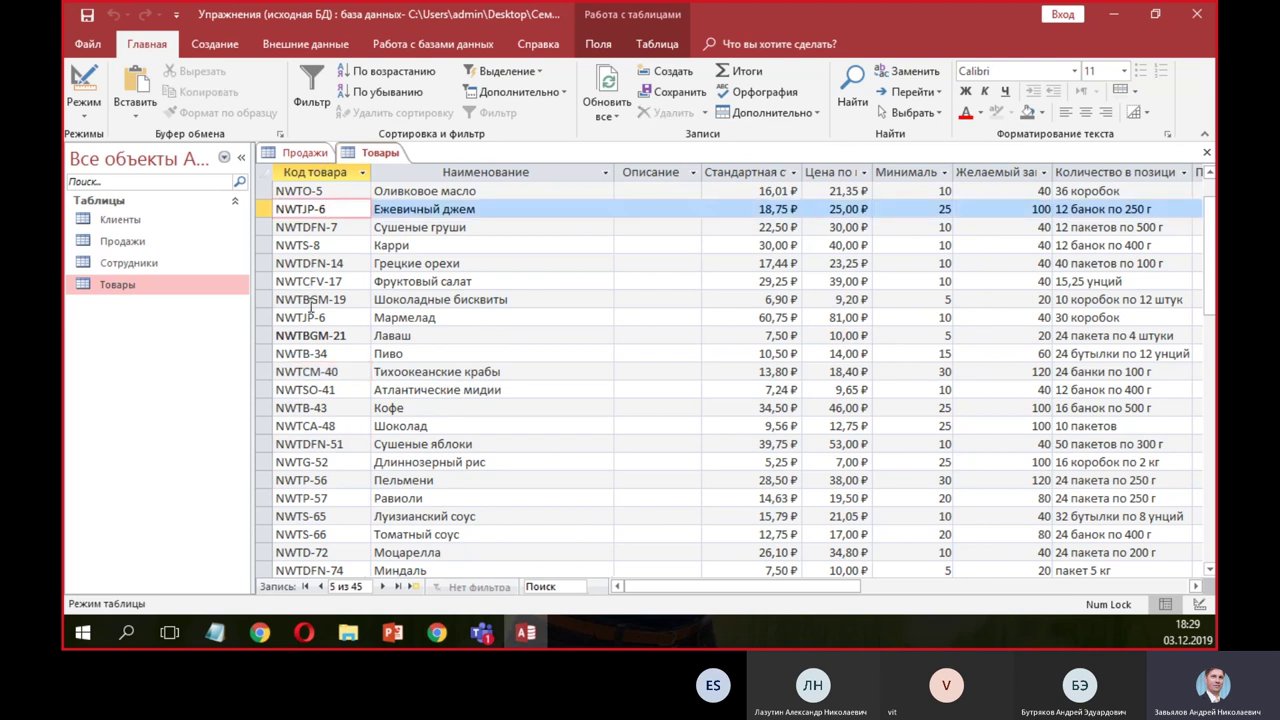
scroll(310, 315, "down", 2)
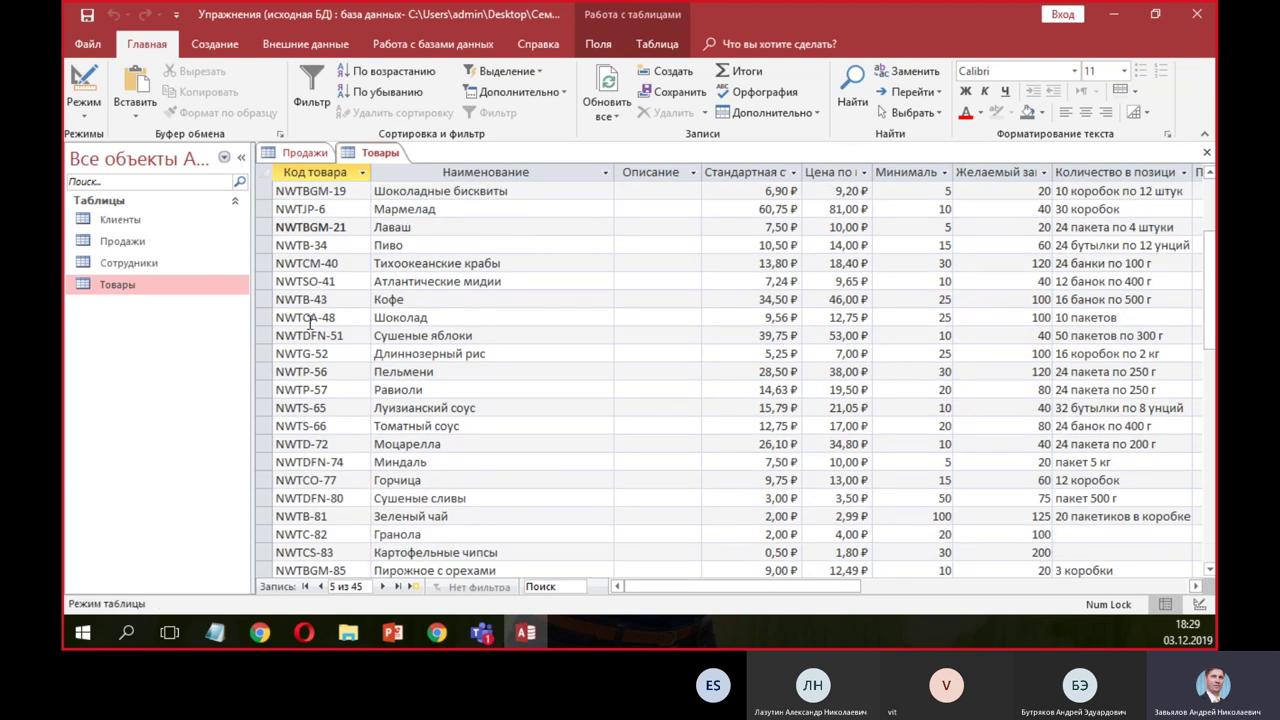
scroll(310, 322, "up", 3)
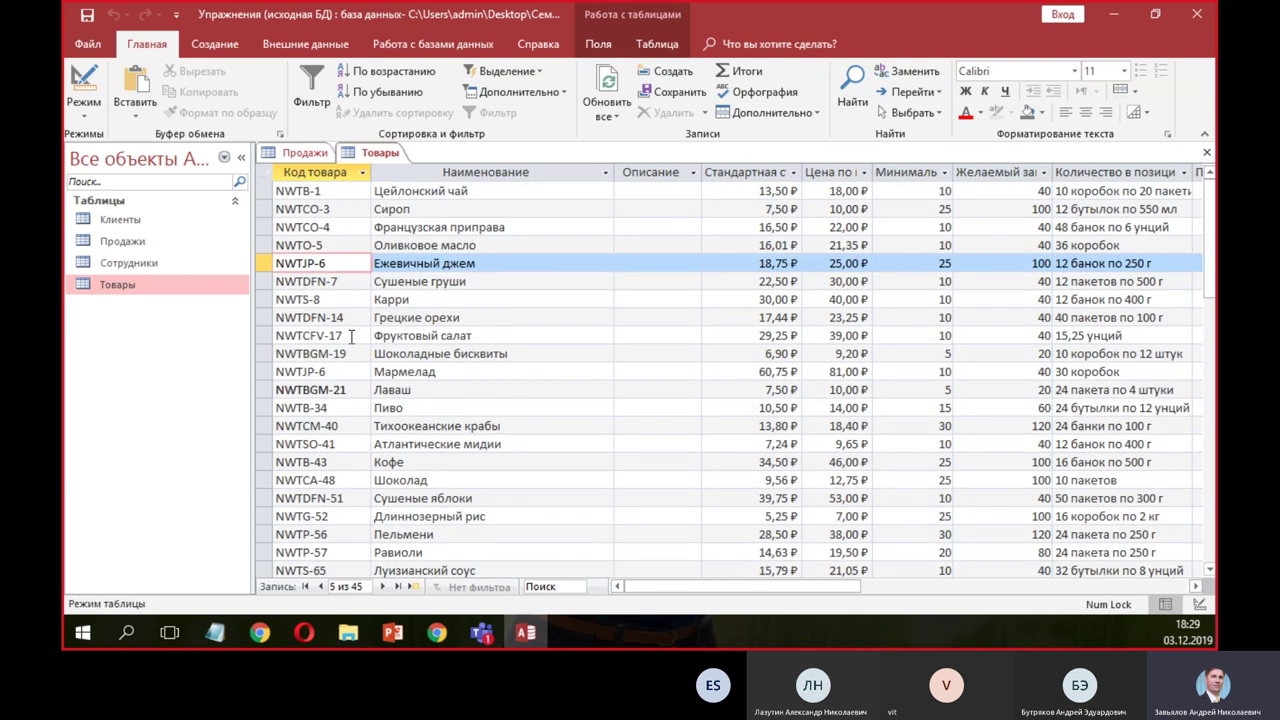
left_click_drag(351, 336, 238, 340)
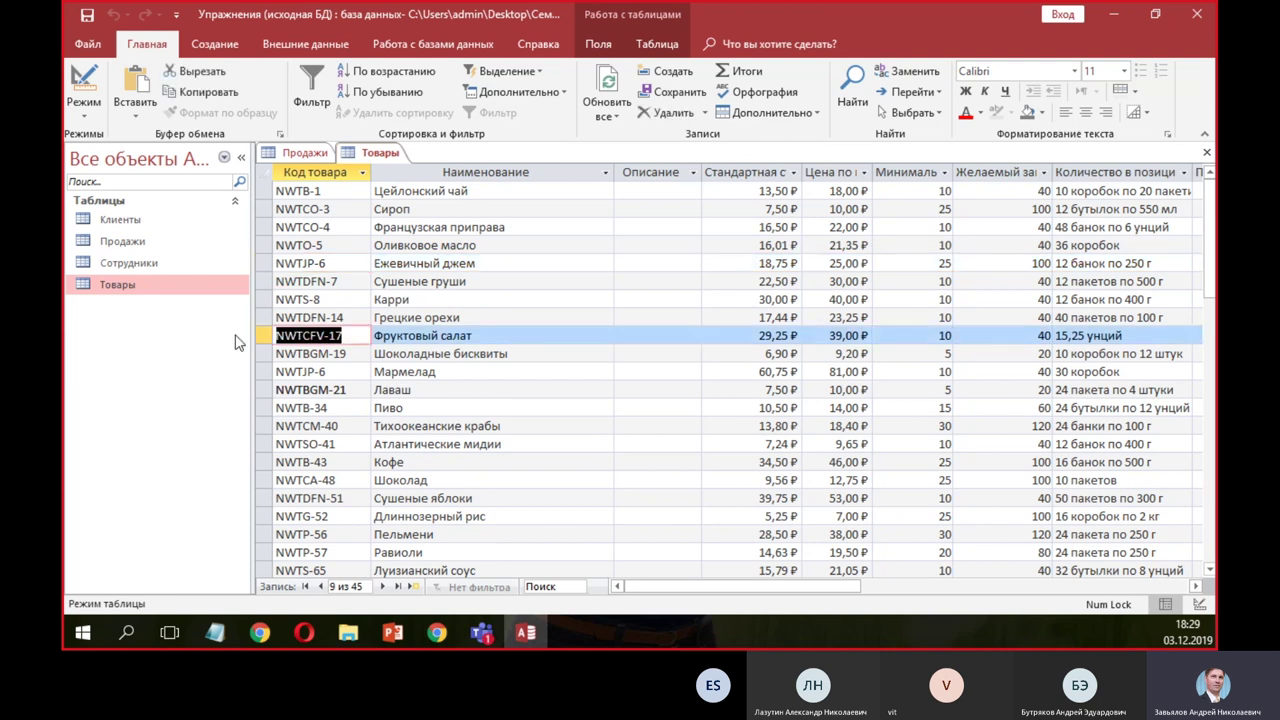
key("Delete")
key("Down")
key("Down")
key("Down")
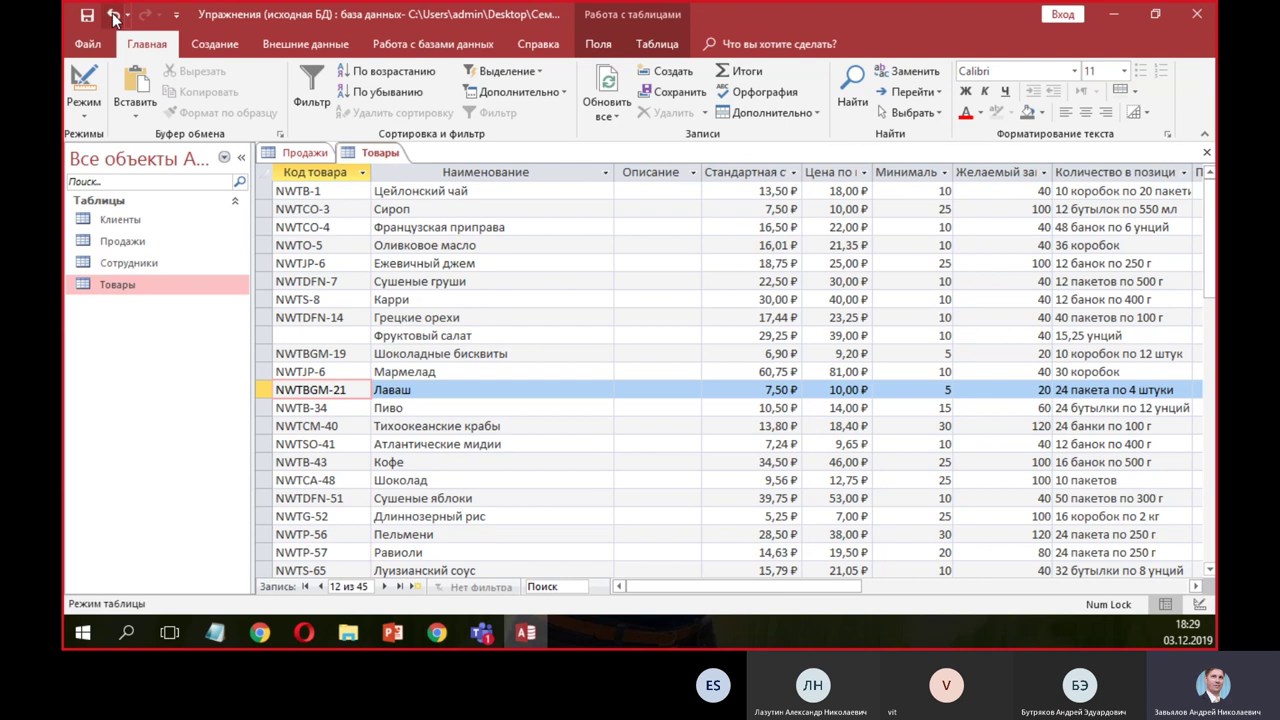
key("ctrl+z")
- Replace the Пиво record's product code with a copy of NWTCFV-17 and undo the change
key("ctrl+c")
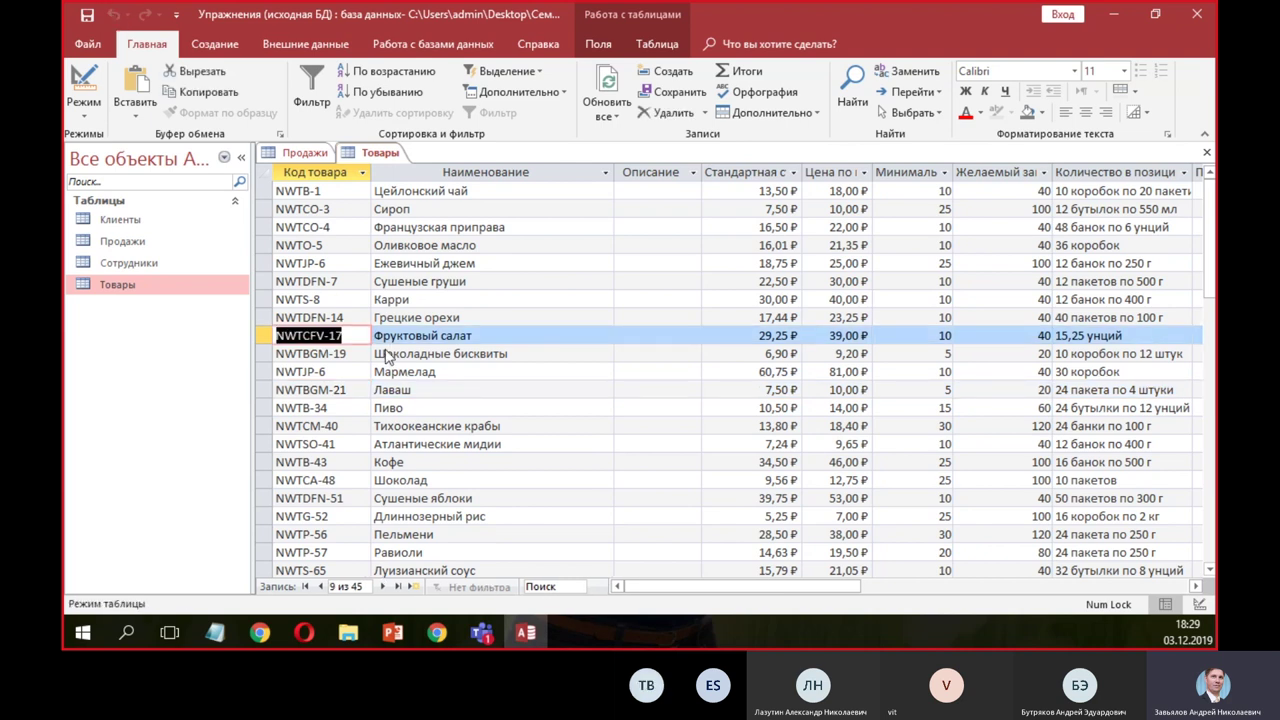
left_click_drag(350, 408, 280, 410)
key("ctrl+v")
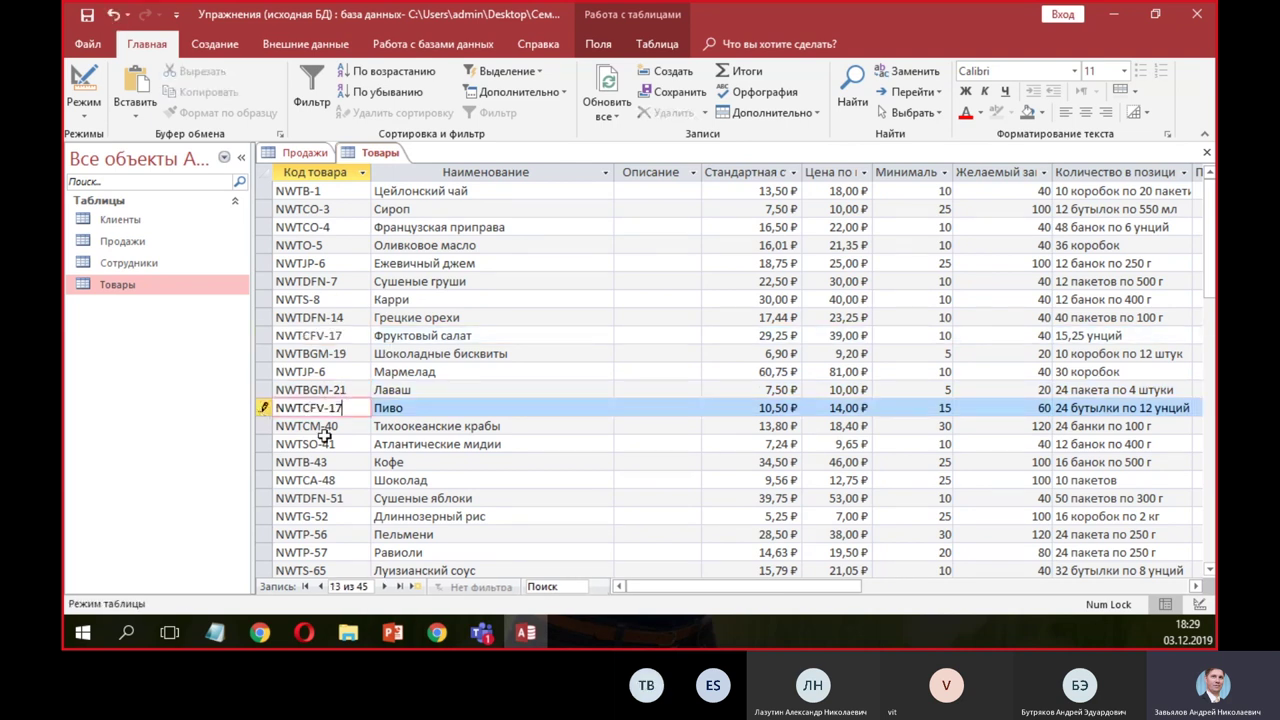
left_click(337, 443)
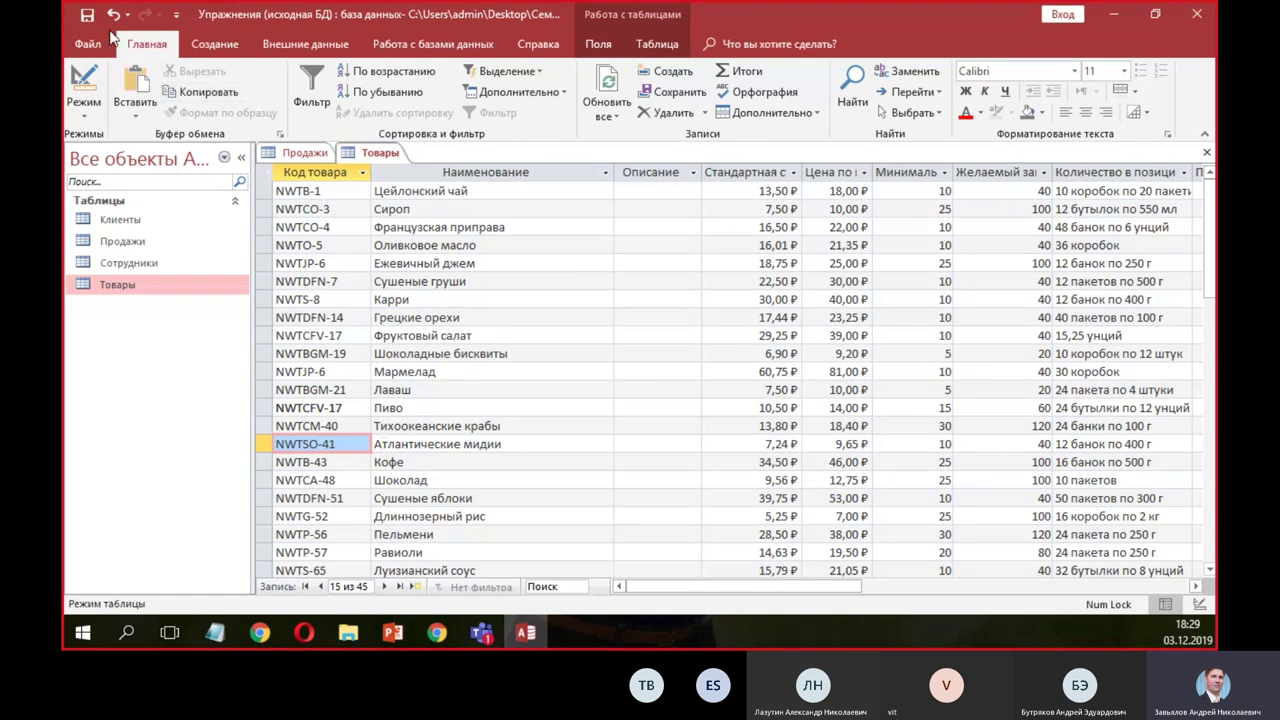
key("ctrl+z")
left_click(313, 335)
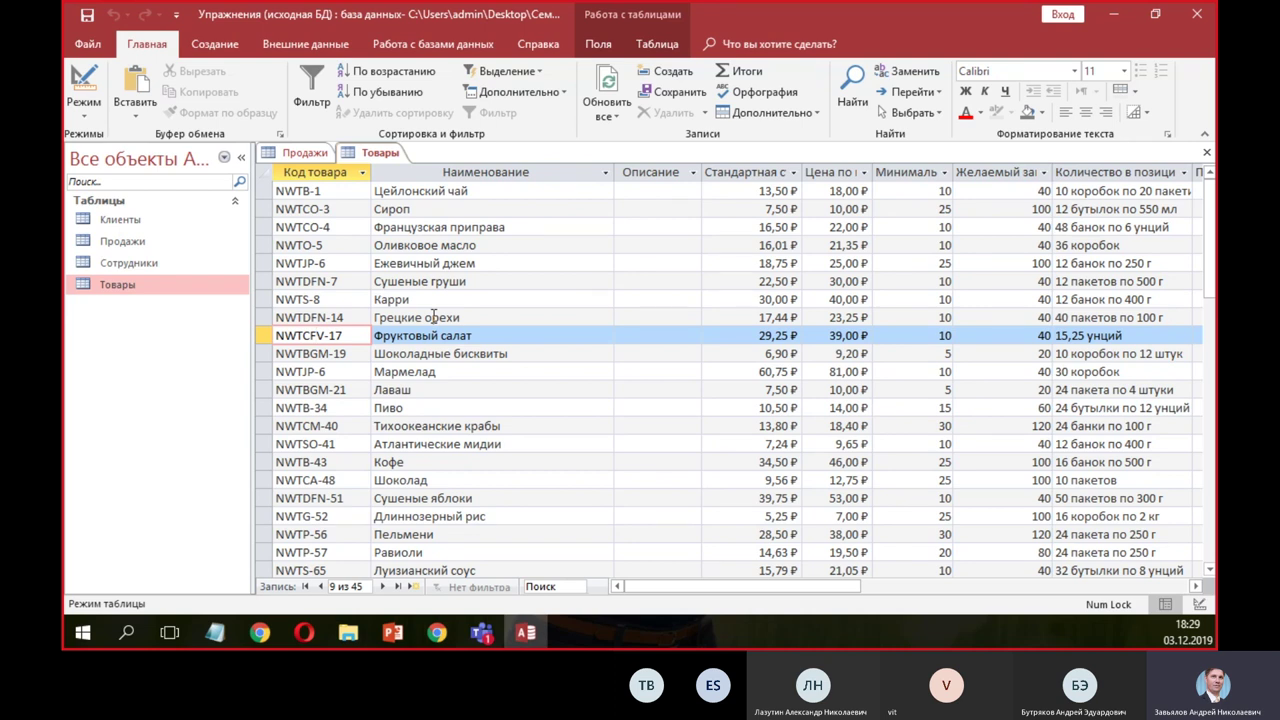
- Close the Товары and Продажи tables, saving the layout changes to Продажи
left_click(1207, 157)
left_click(1206, 152)
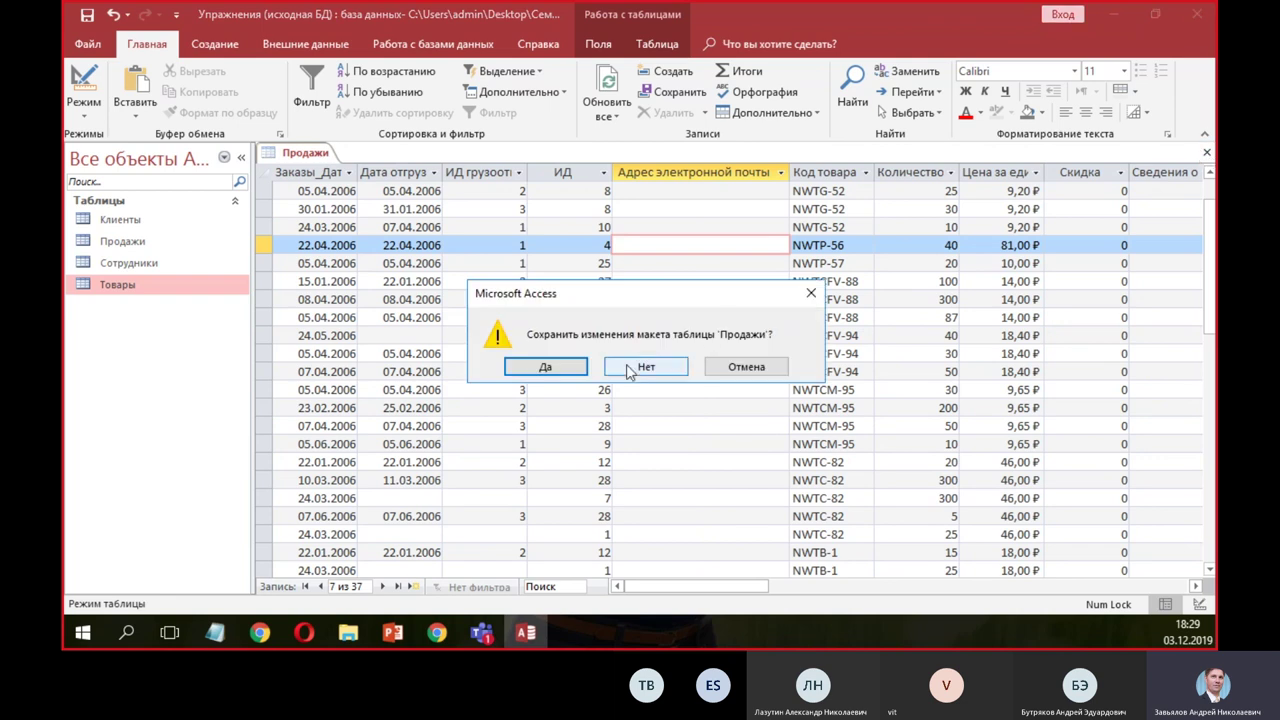
left_click(579, 371)
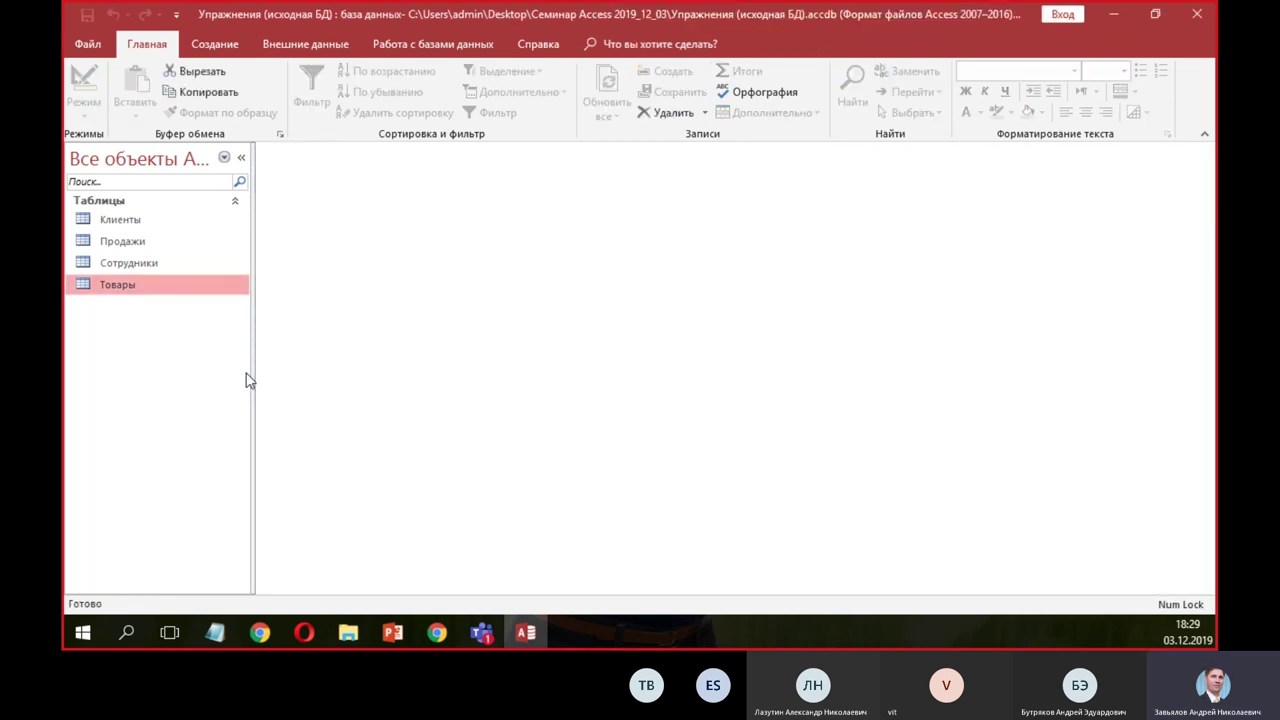
- Open the Товары table briefly to view its records, close it, and reopen it in Design view
double_click(143, 290)
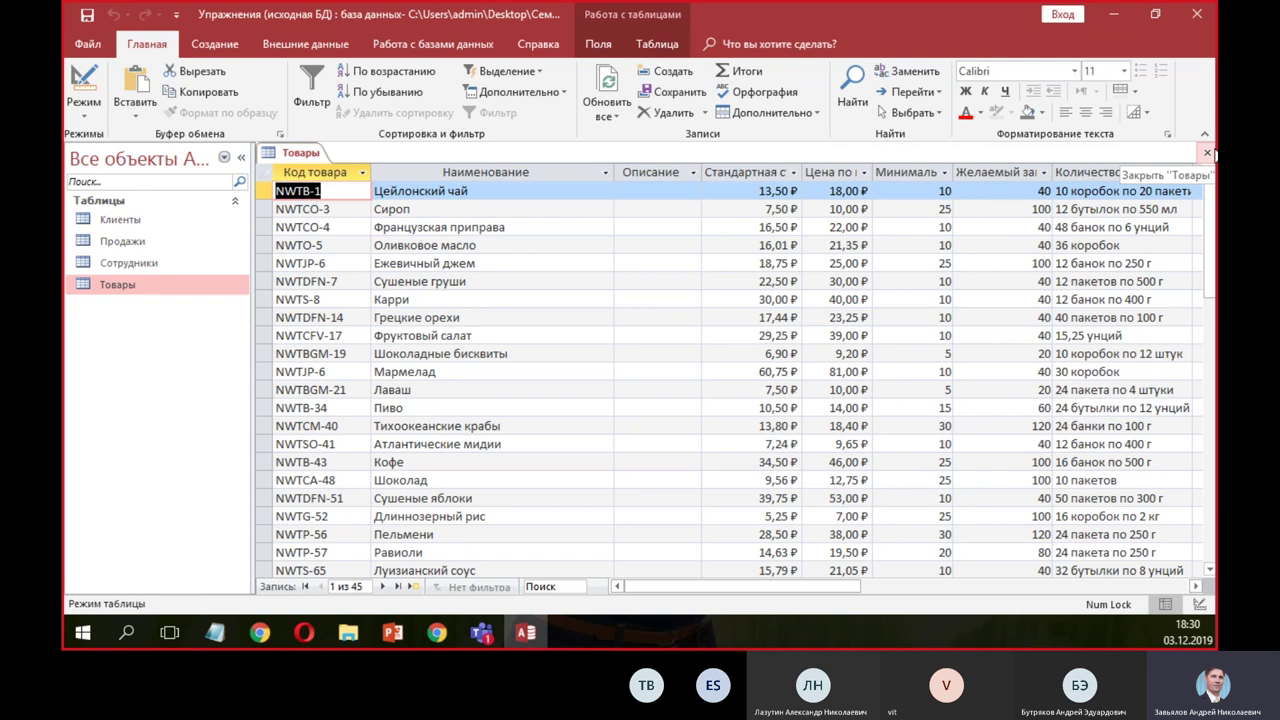
left_click(1209, 152)
right_click(139, 288)
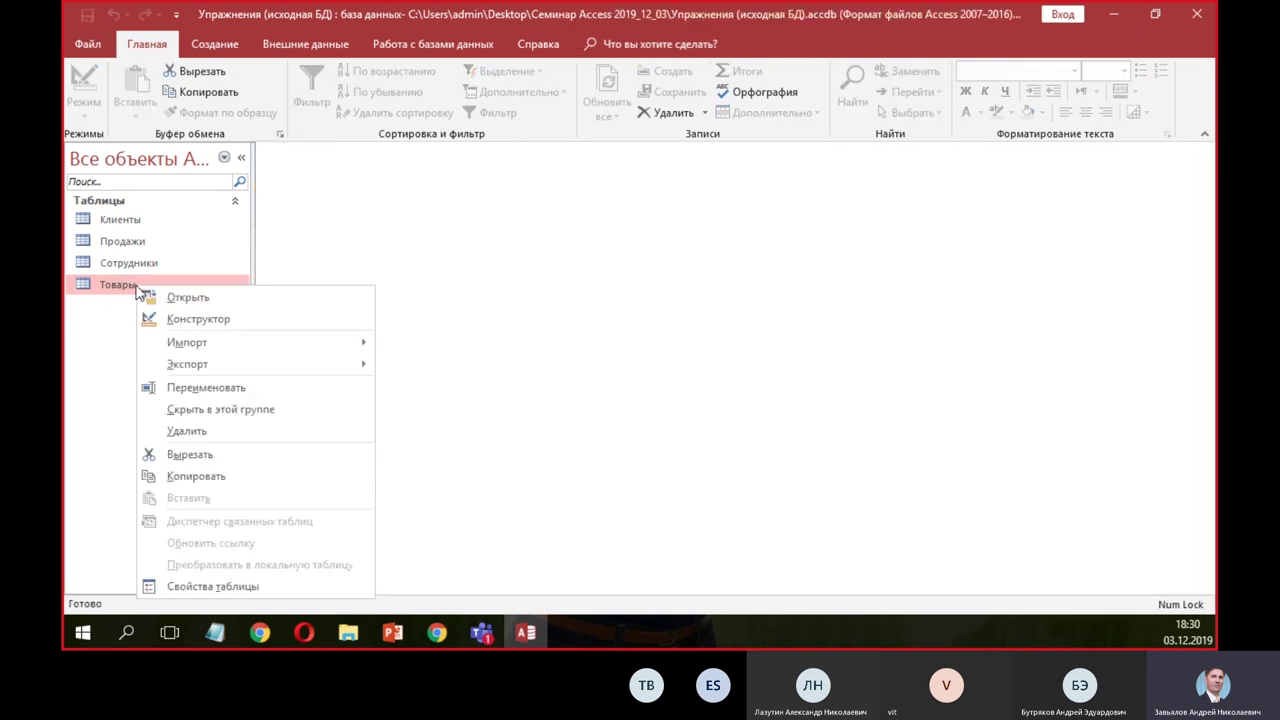
left_click(213, 328)
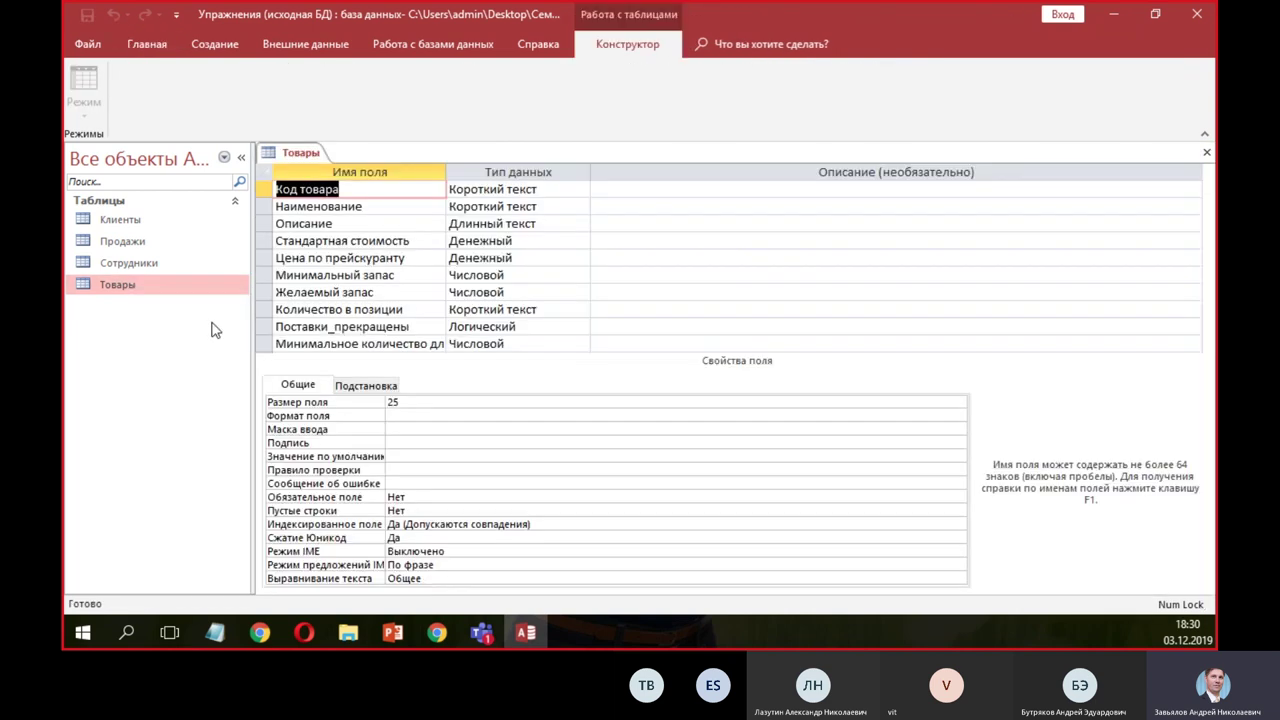
- Set the Код товара field as the primary key of the Товары table
left_click(383, 226)
left_click(267, 189)
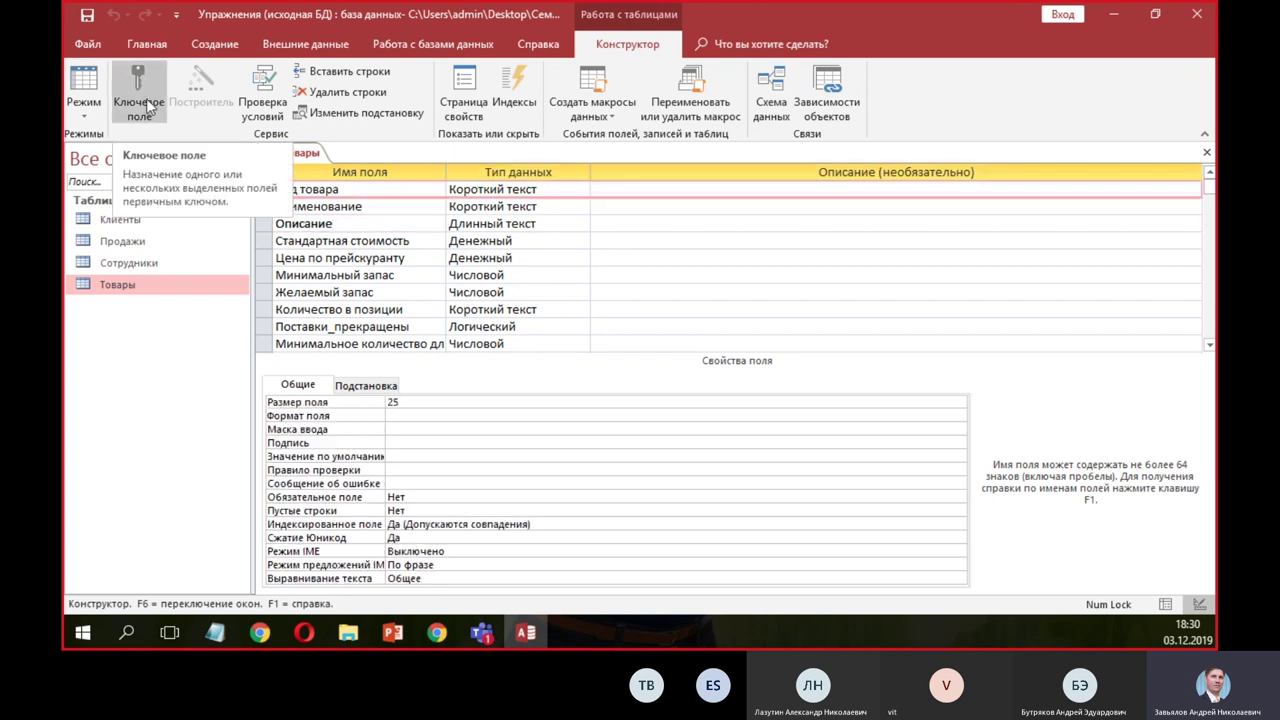
left_click(140, 100)
left_click(318, 223)
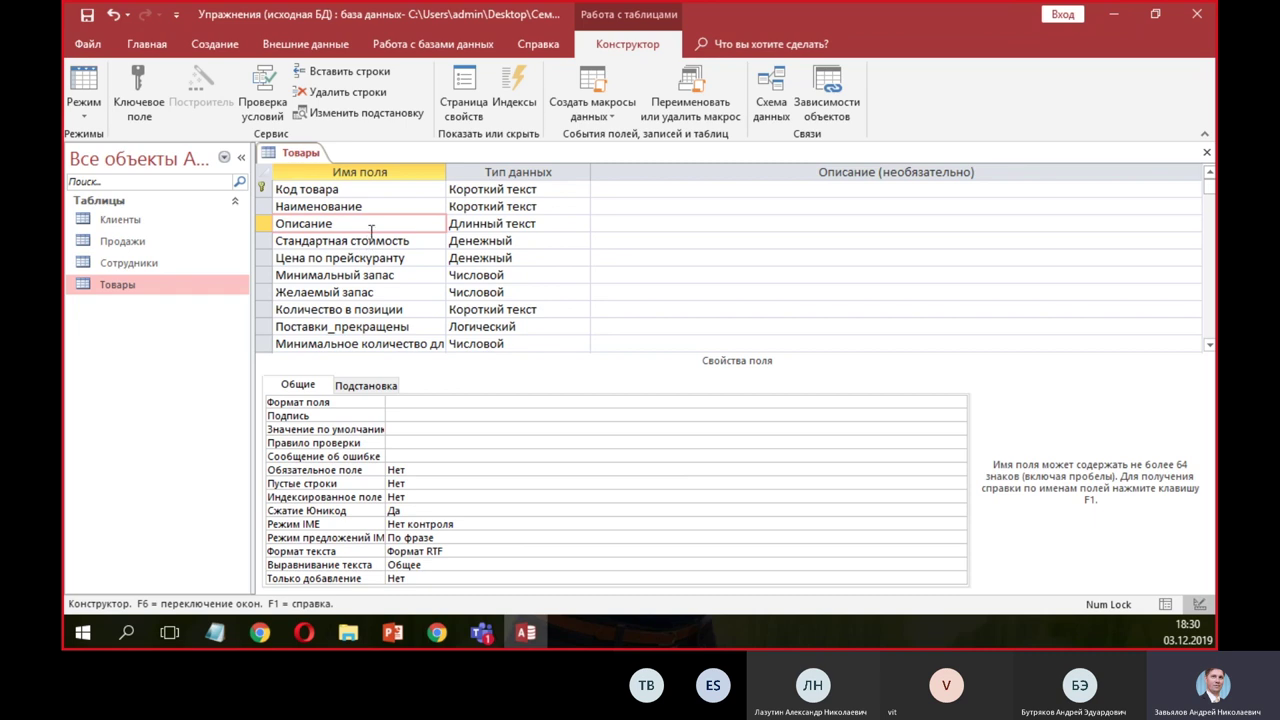
- Try to save the Товары table with Код товара as its primary key and dismiss any resulting message
left_click(377, 190)
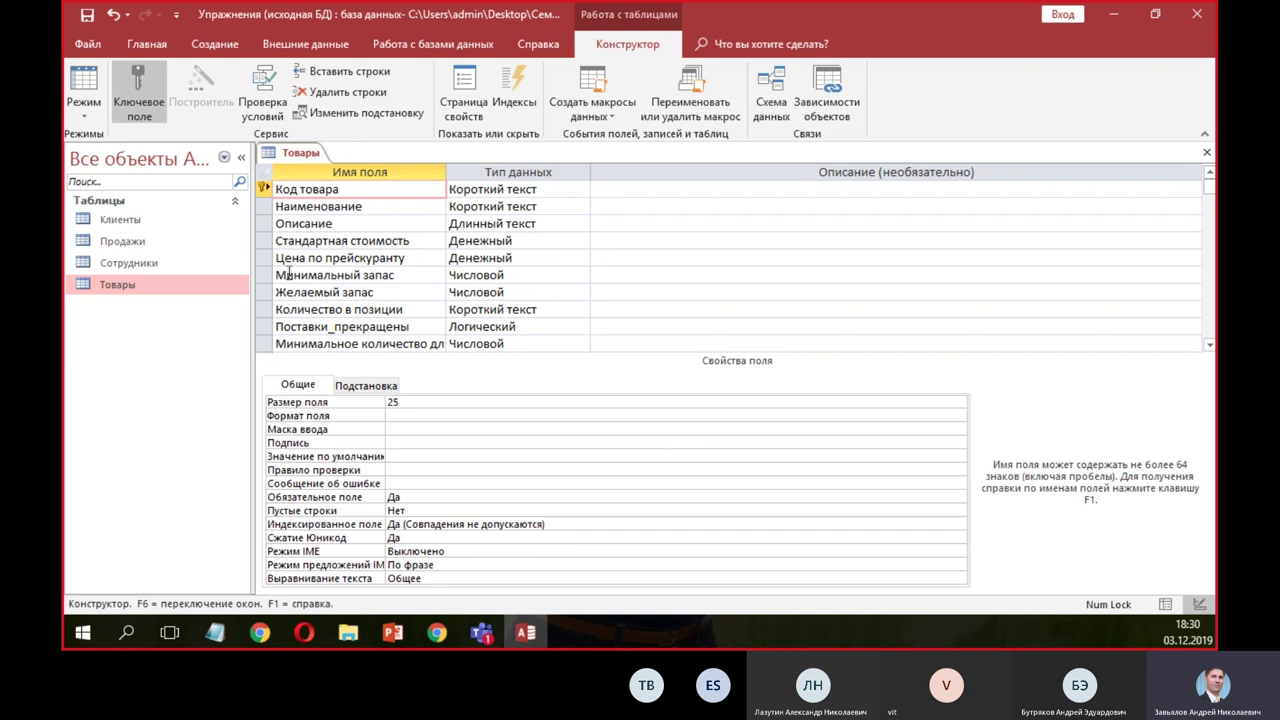
left_click(87, 15)
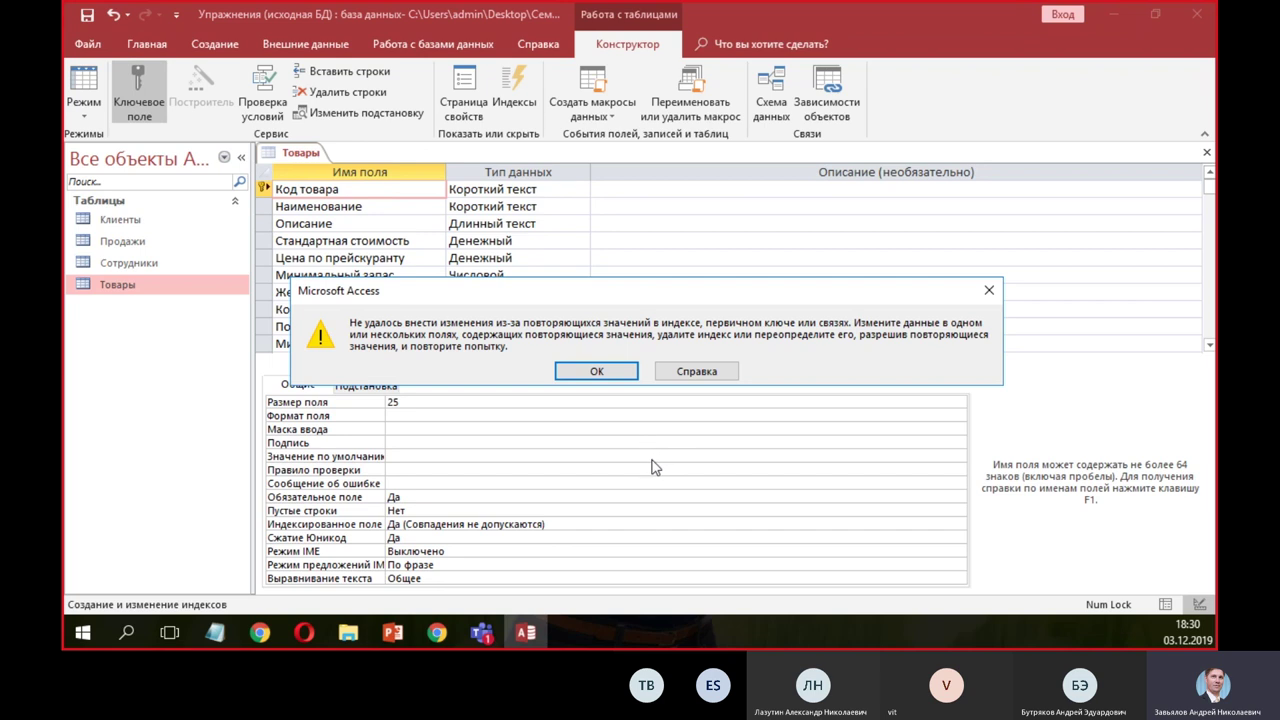
left_click(611, 373)
left_click(648, 384)
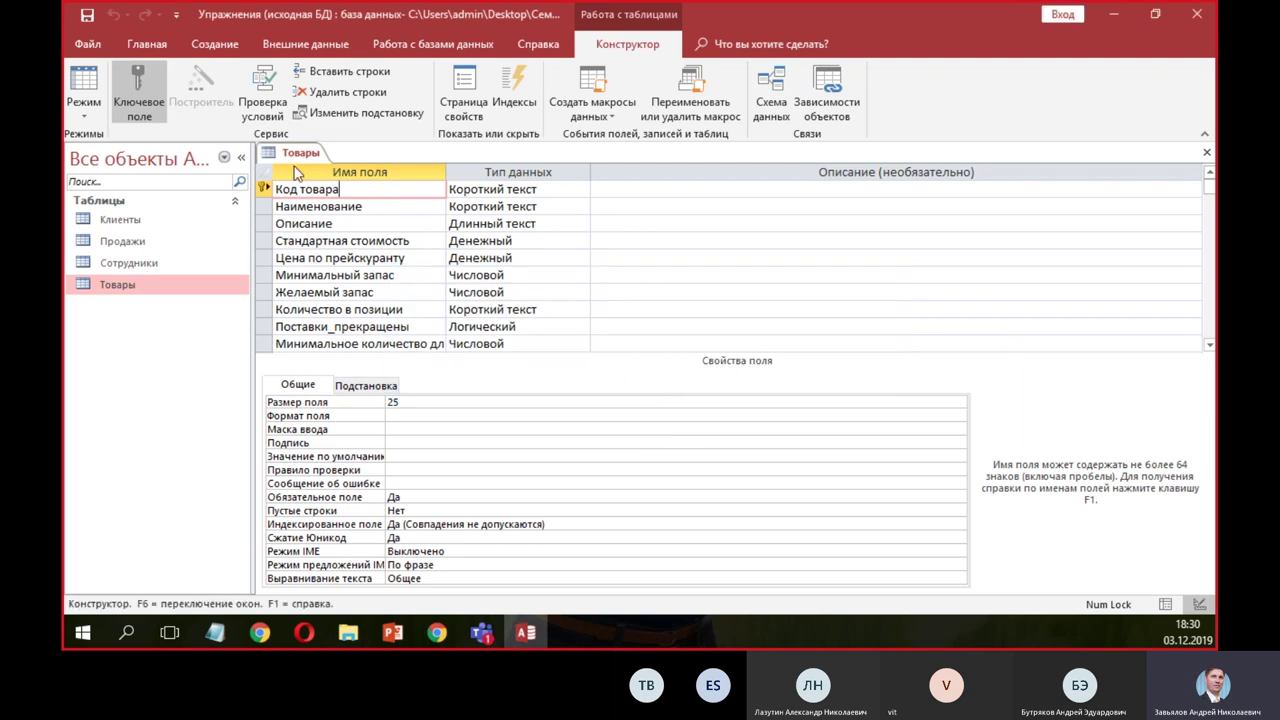
- Remove the primary key from Код товара and show the Товары table in Datasheet view
left_click(140, 95)
left_click(343, 205)
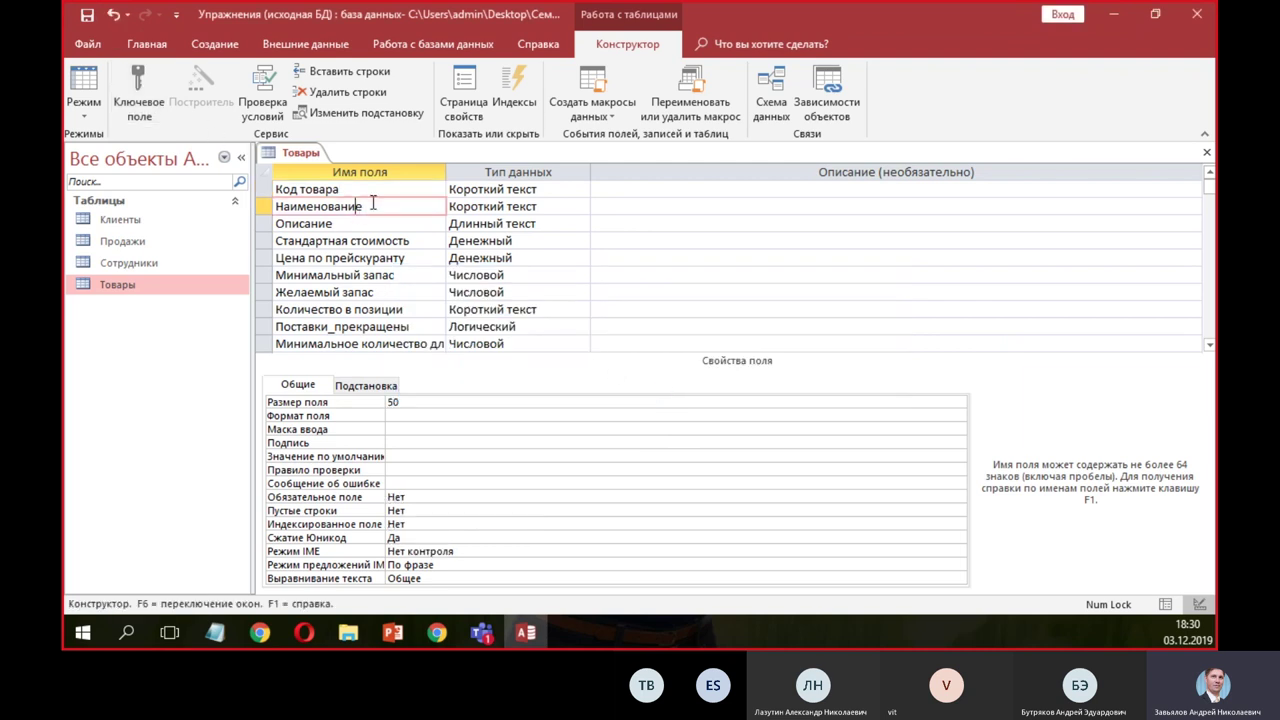
left_click(84, 92)
left_click(605, 367)
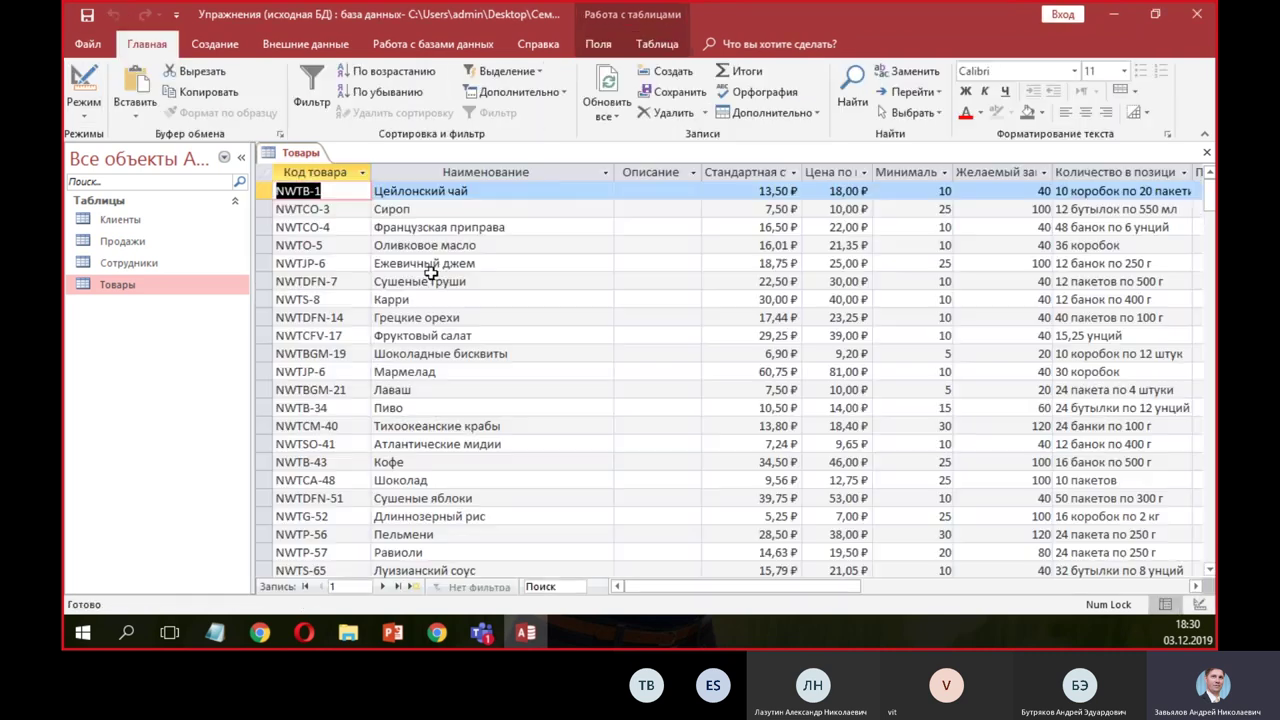
- Sort the Товары records by Код товара in ascending order
left_click(335, 245)
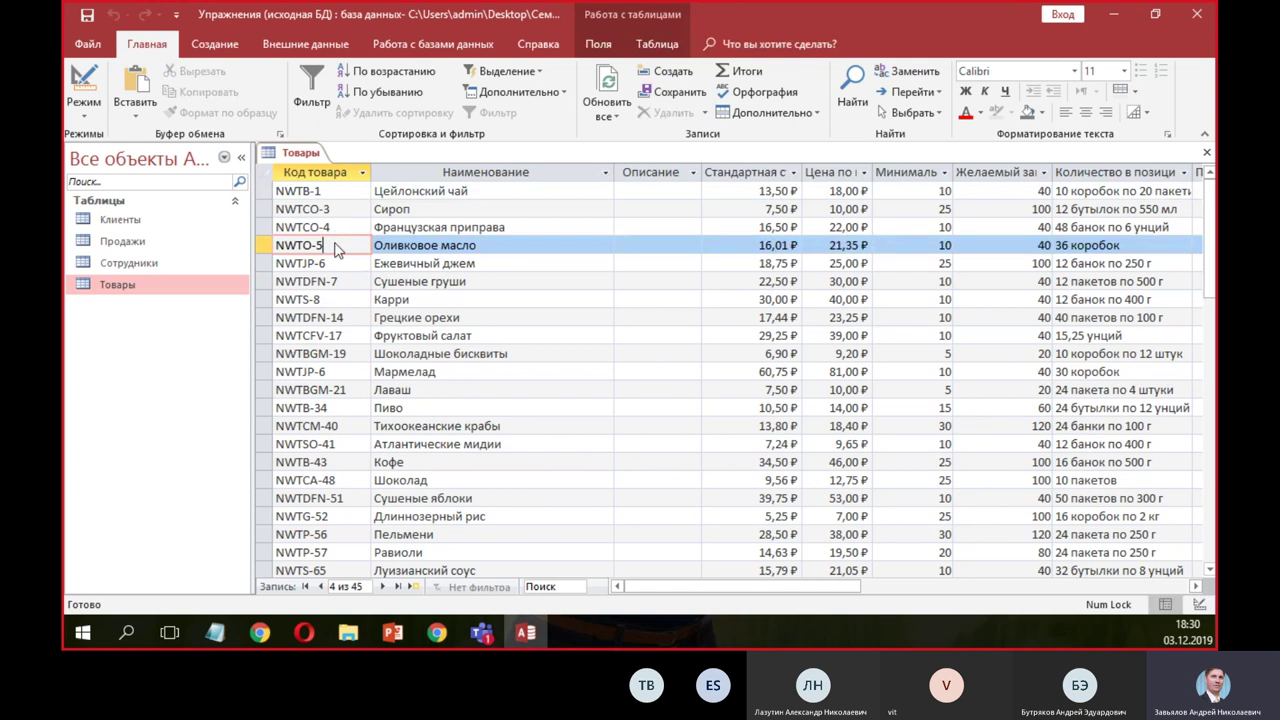
right_click(336, 244)
left_click(380, 317)
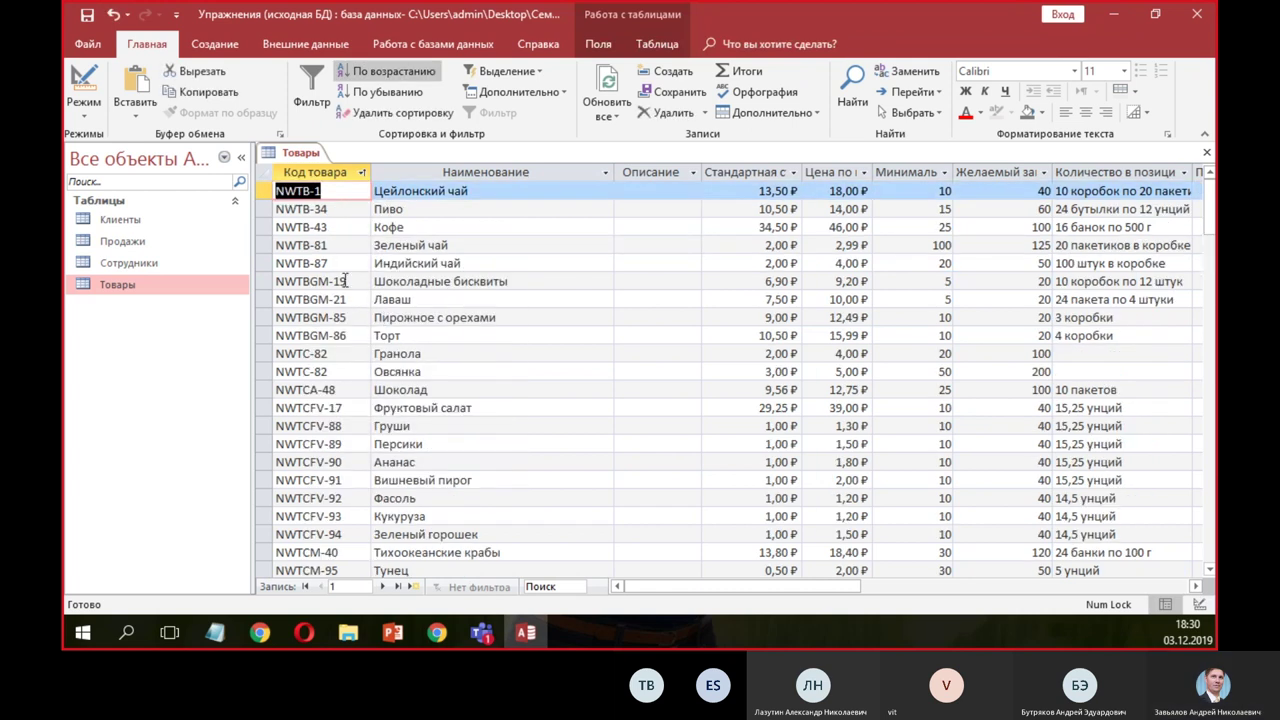
- Check the sorted Код товара values for duplicates, comparing the codes and names of the Гранола and Овсянка records
left_click(345, 317)
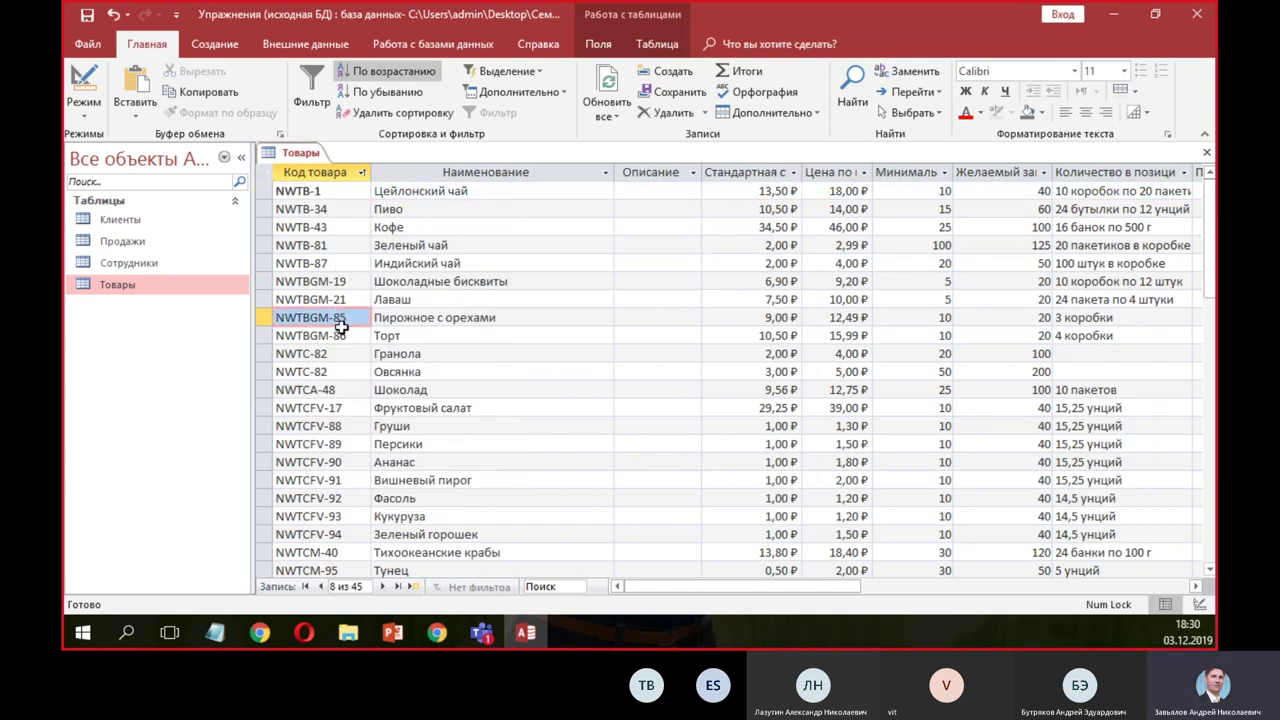
left_click(308, 355)
left_click(316, 372)
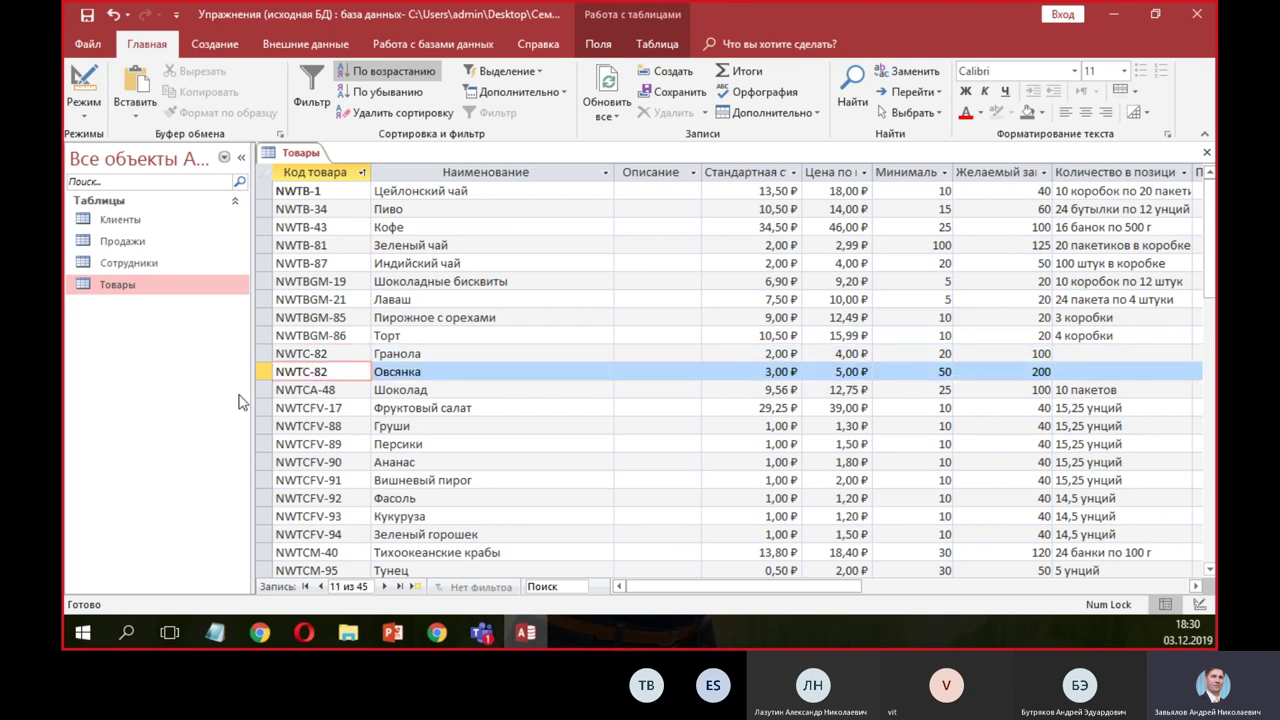
left_click(431, 374)
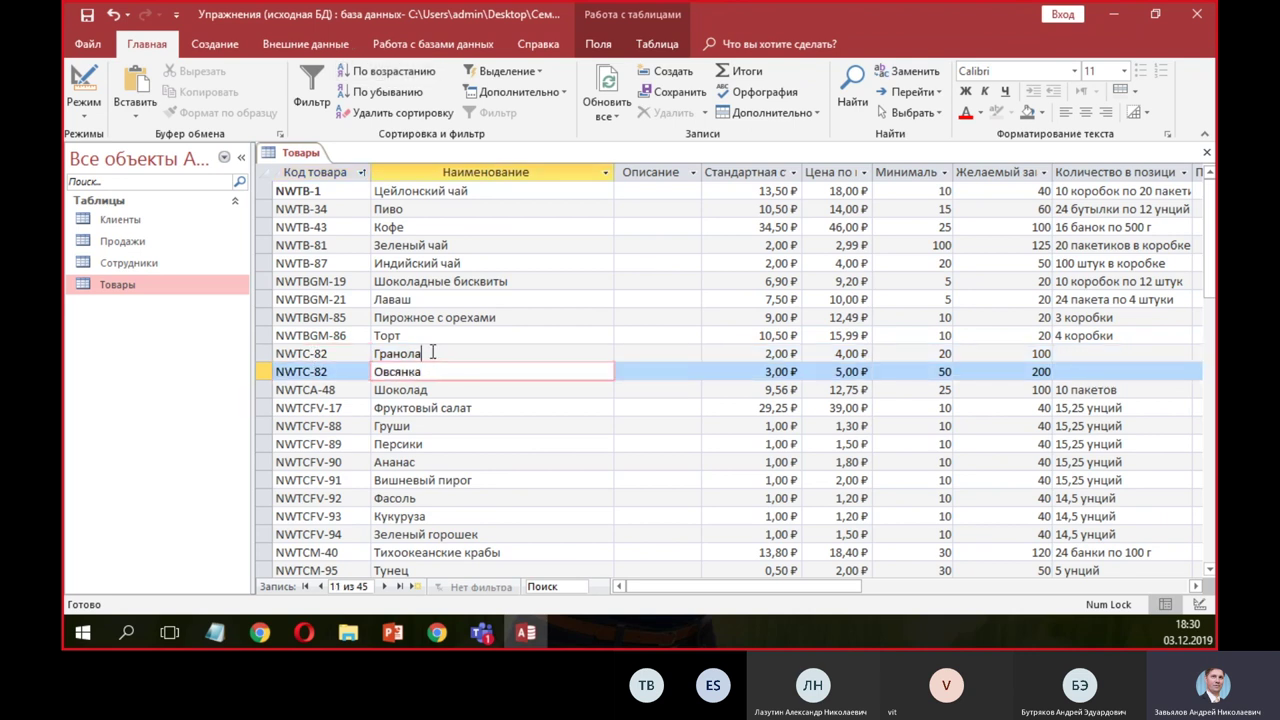
left_click(440, 352)
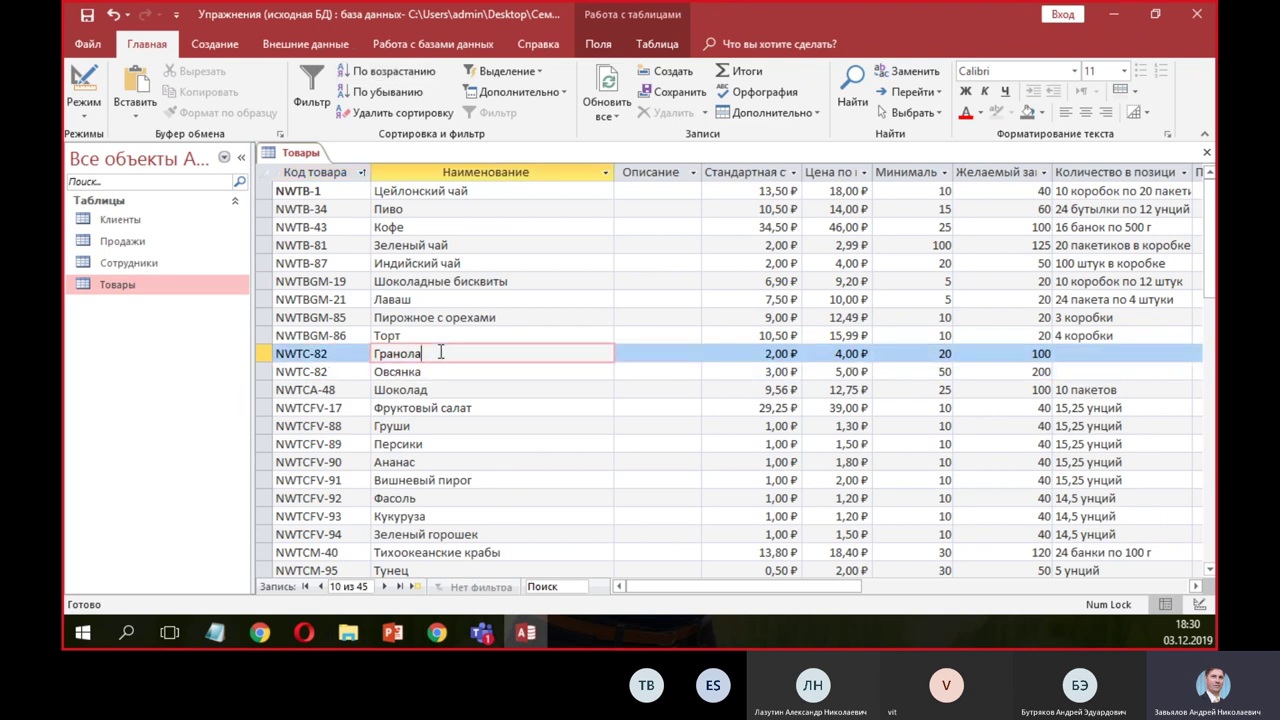
left_click(341, 354)
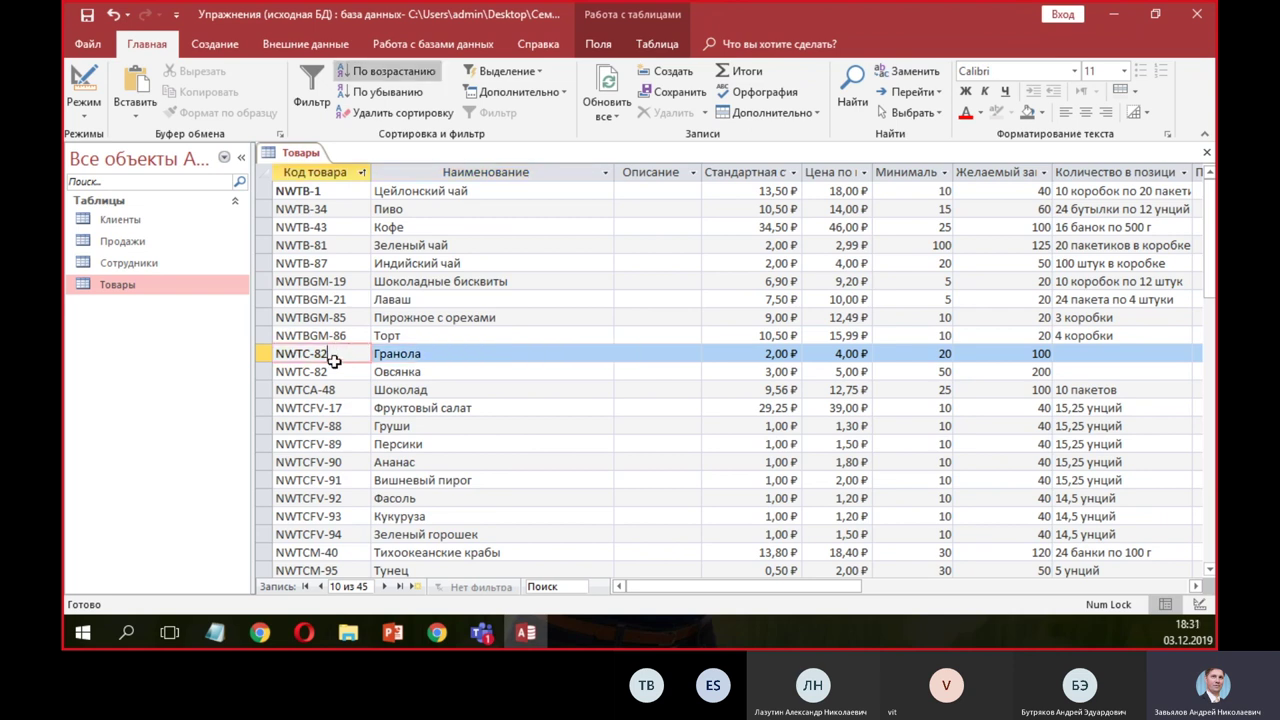
left_click(335, 372)
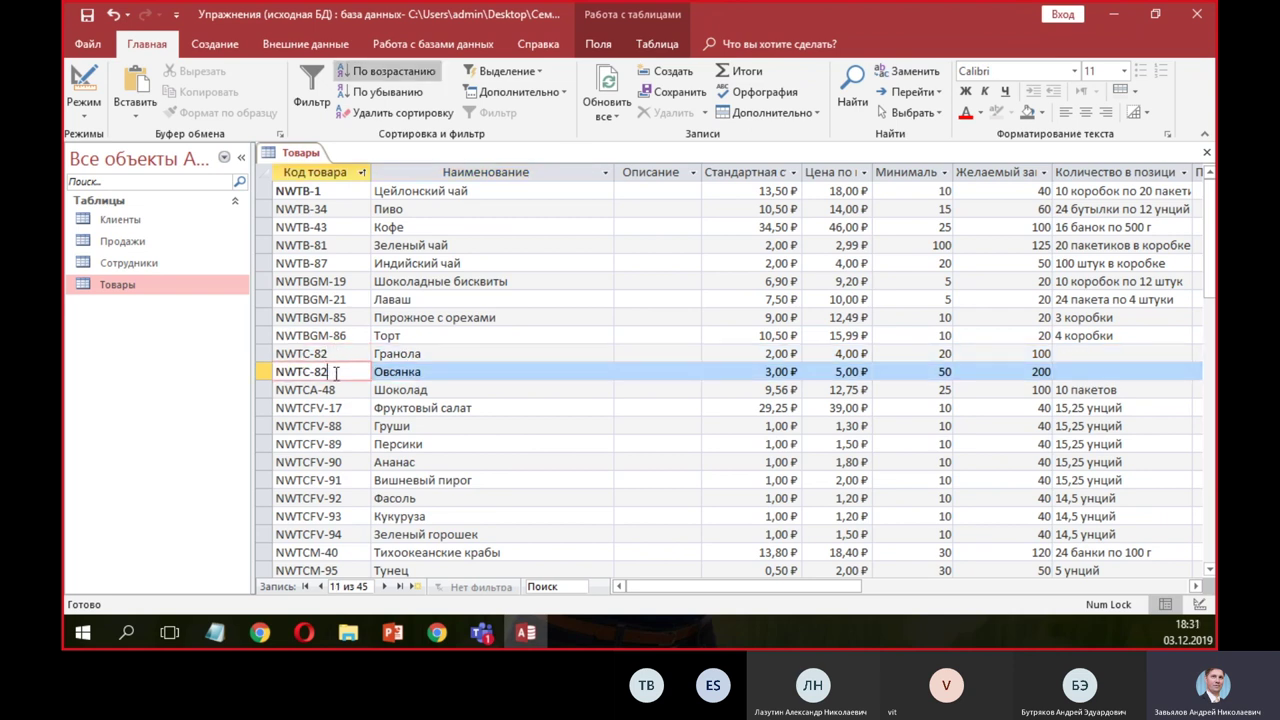
- Change the Код товара of the Овсянка record to NWTC-82a and commit the record
type("a")
left_click(352, 388)
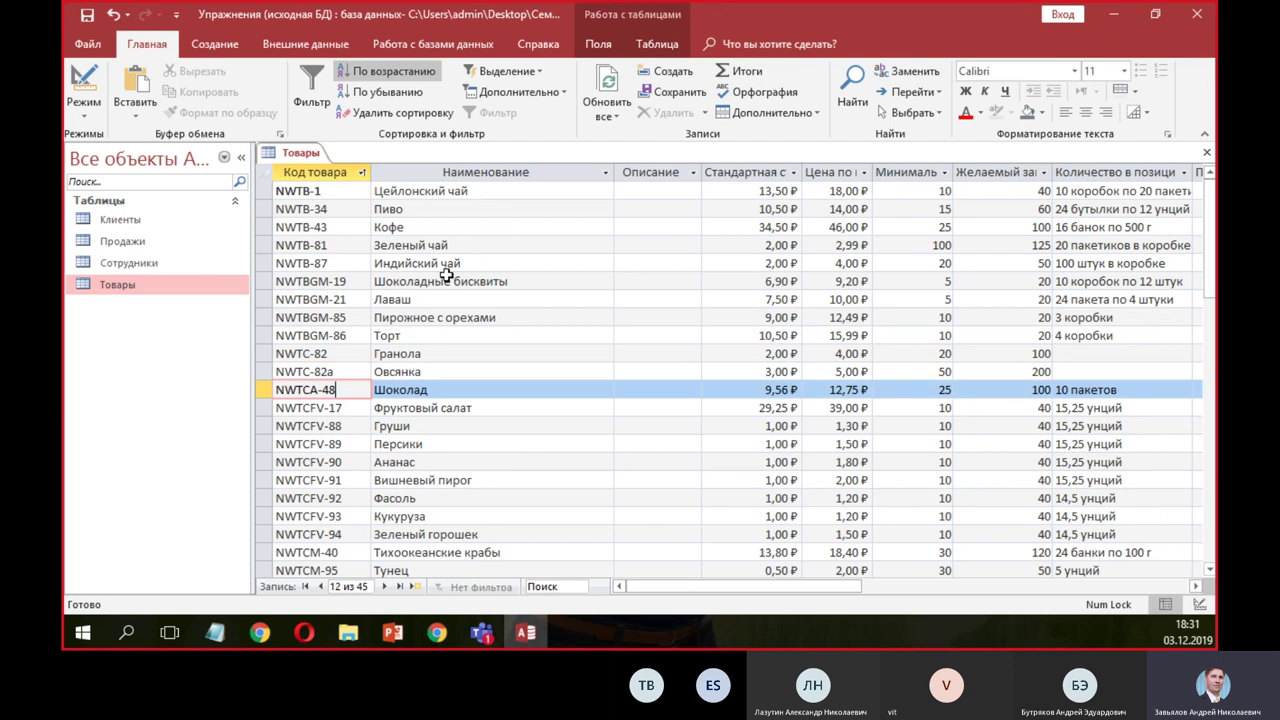
- Set Код товара as the primary key in Design view, try to save the Товары table and dismiss any resulting messages
left_click(92, 88)
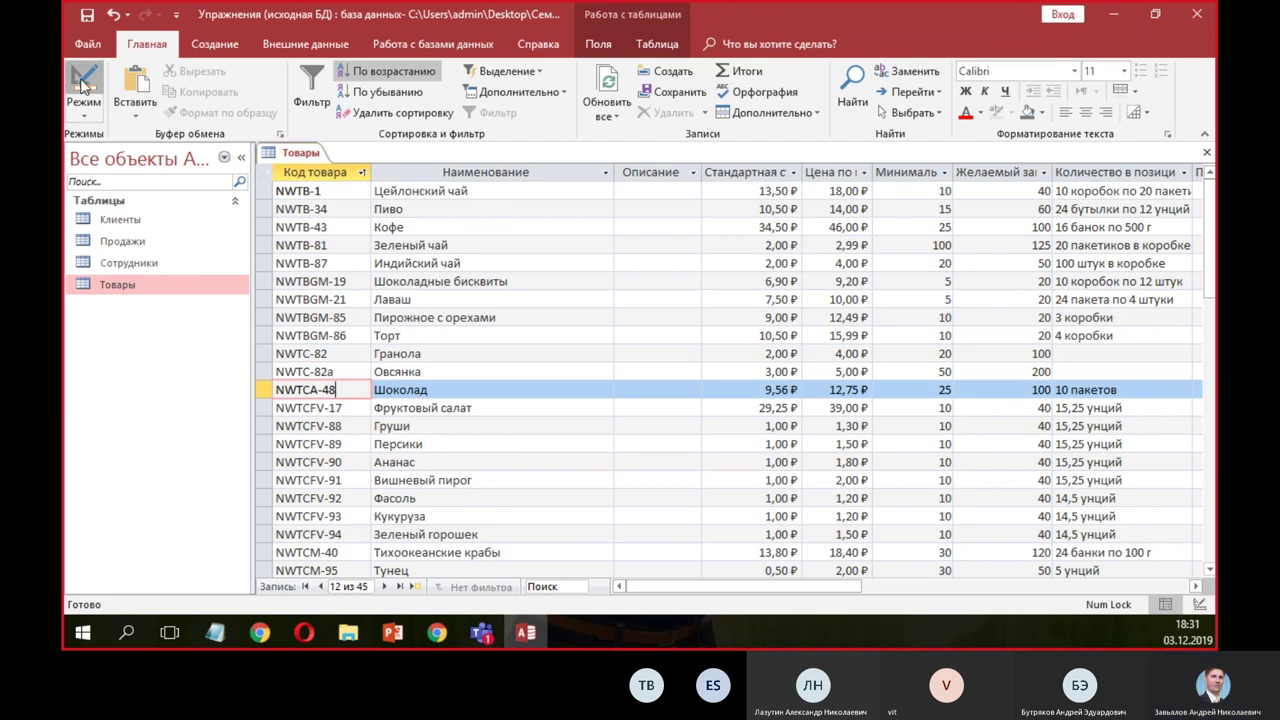
left_click(338, 189)
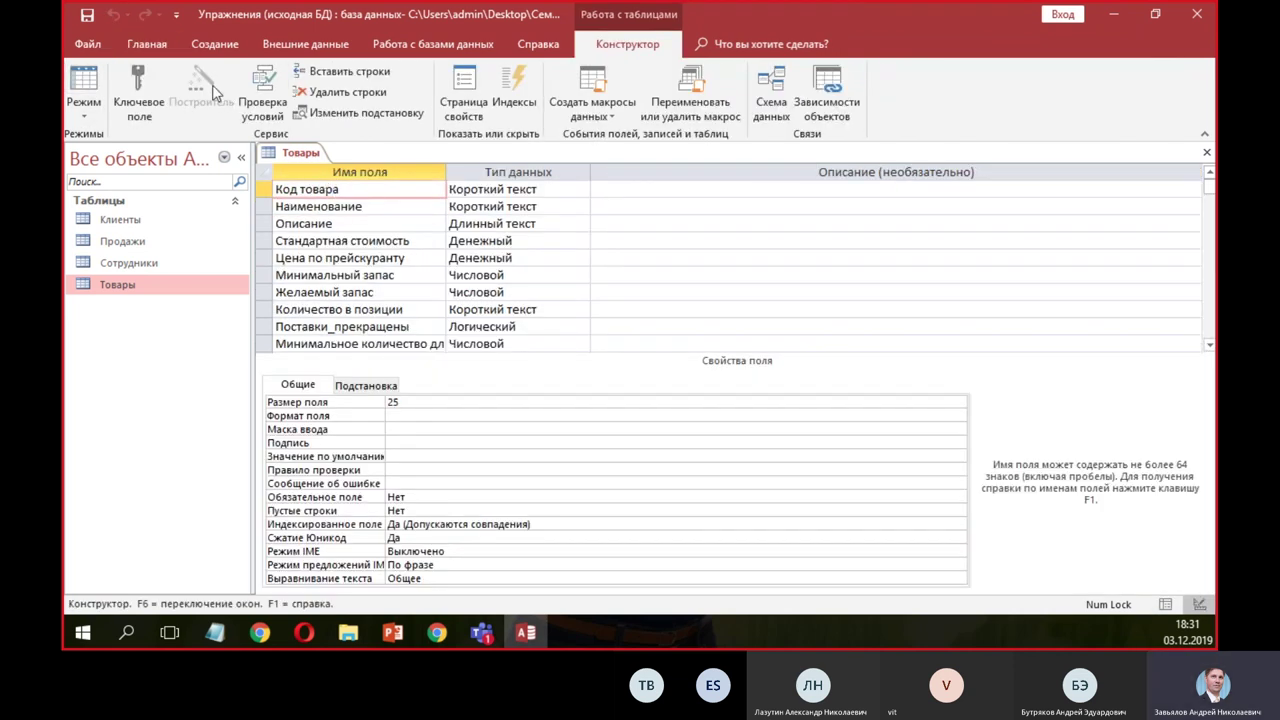
left_click(140, 90)
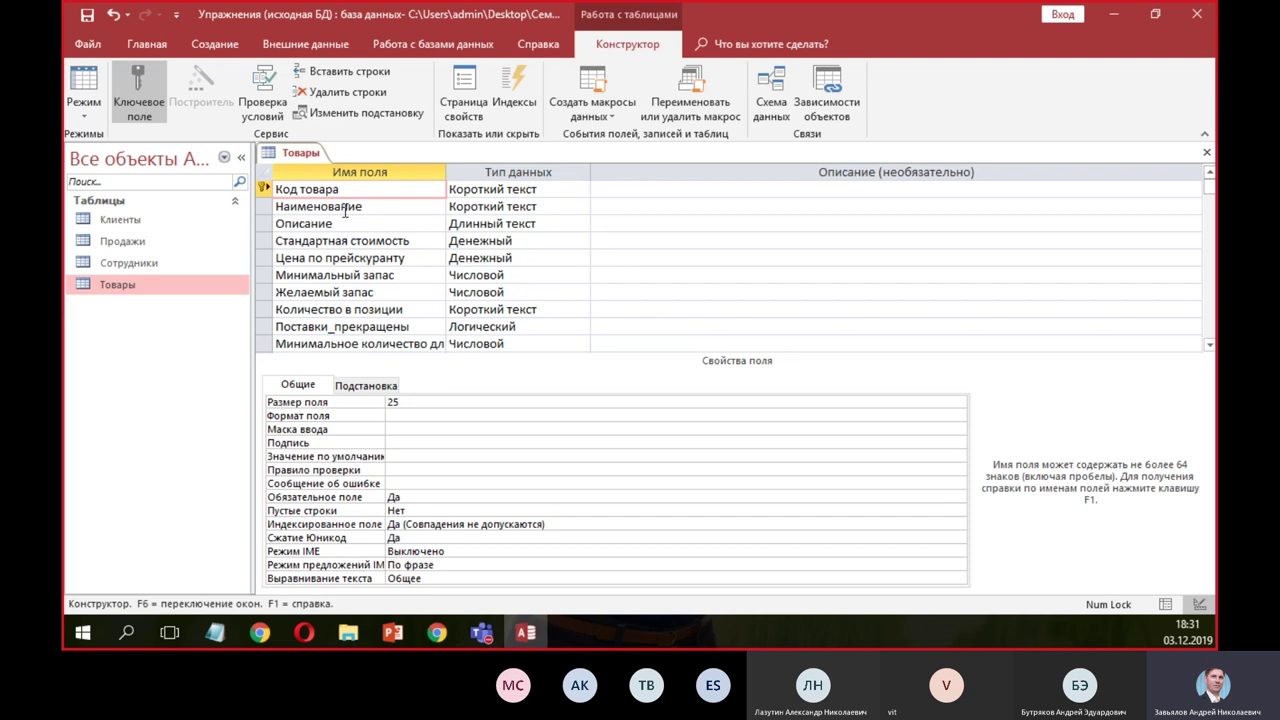
left_click(345, 207)
left_click(353, 191)
left_click(88, 15)
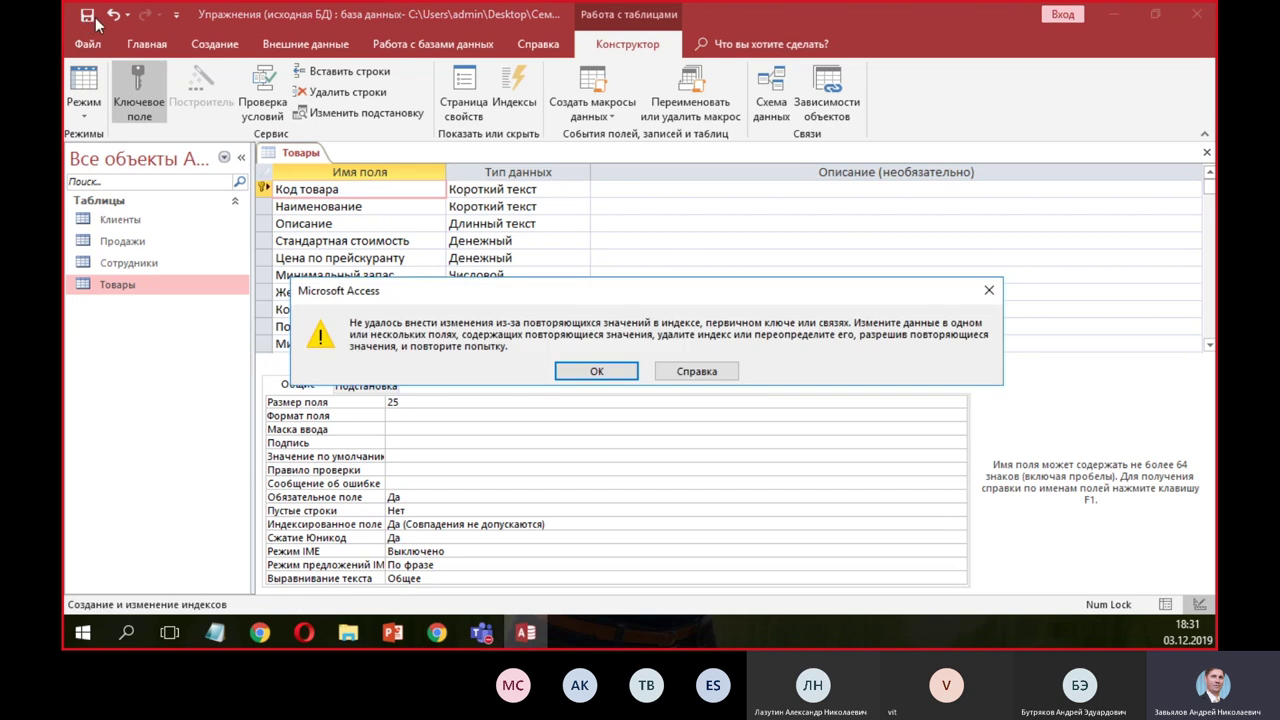
left_click(575, 372)
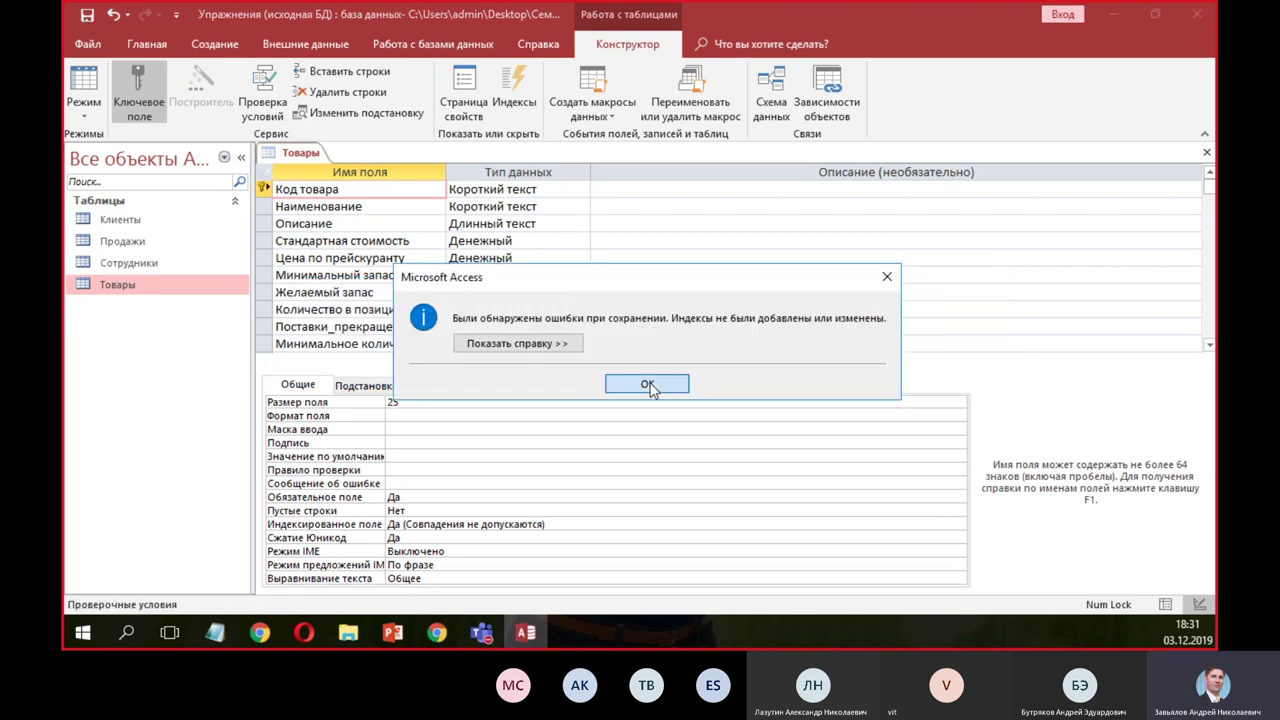
left_click(645, 385)
- Clear the primary key on Код товара and save the Товары table to return to Datasheet view
left_click(139, 88)
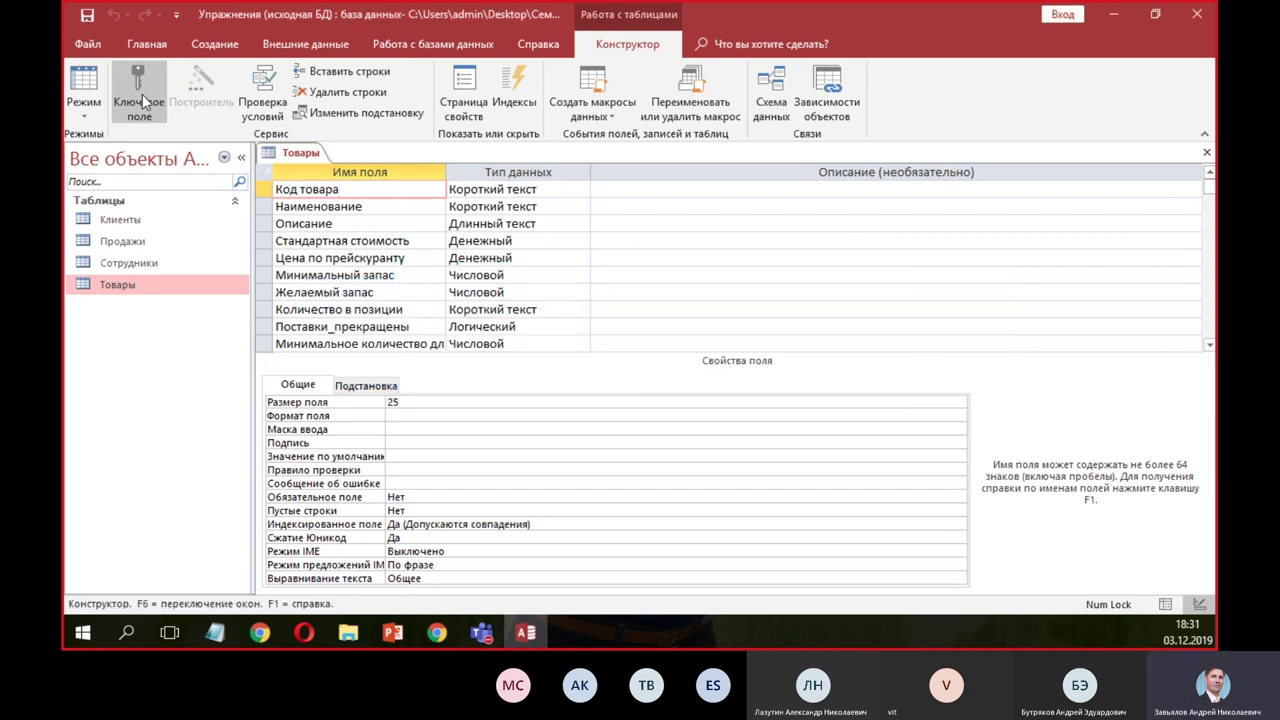
left_click(84, 92)
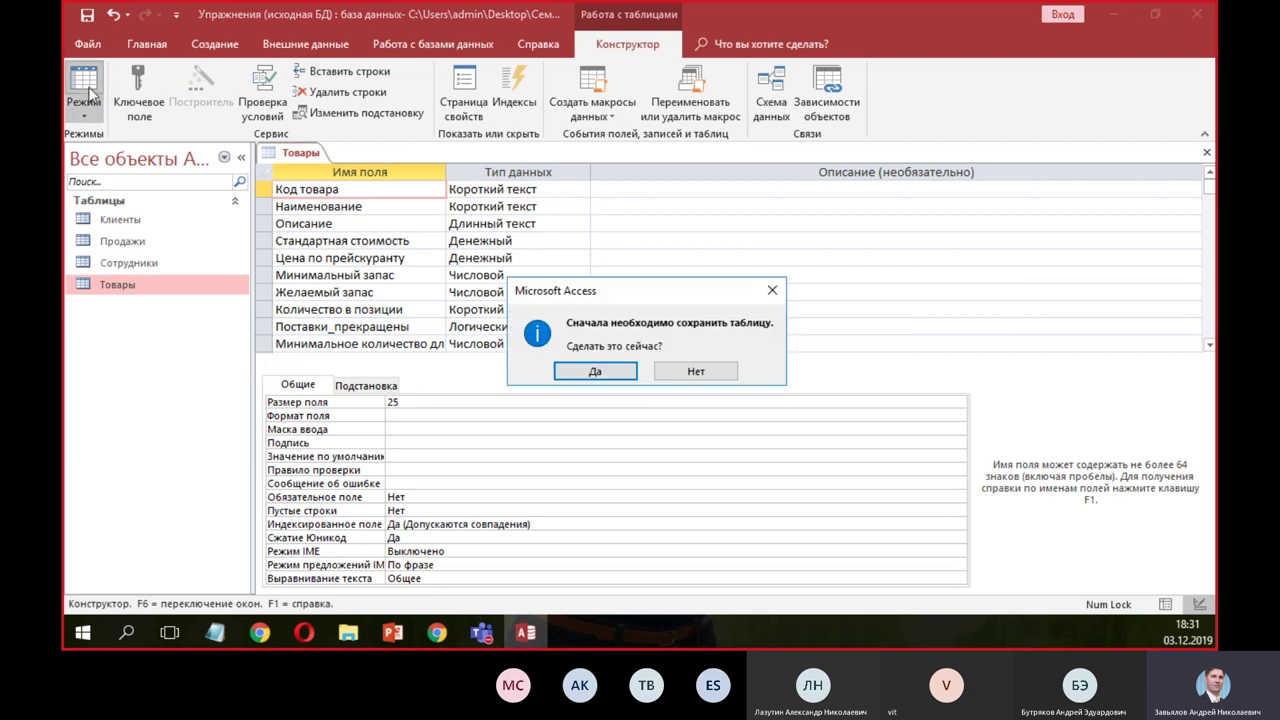
left_click(620, 378)
- Sort the Товары records by Код товара in ascending order and look through the codes for another duplicate
left_click(349, 333)
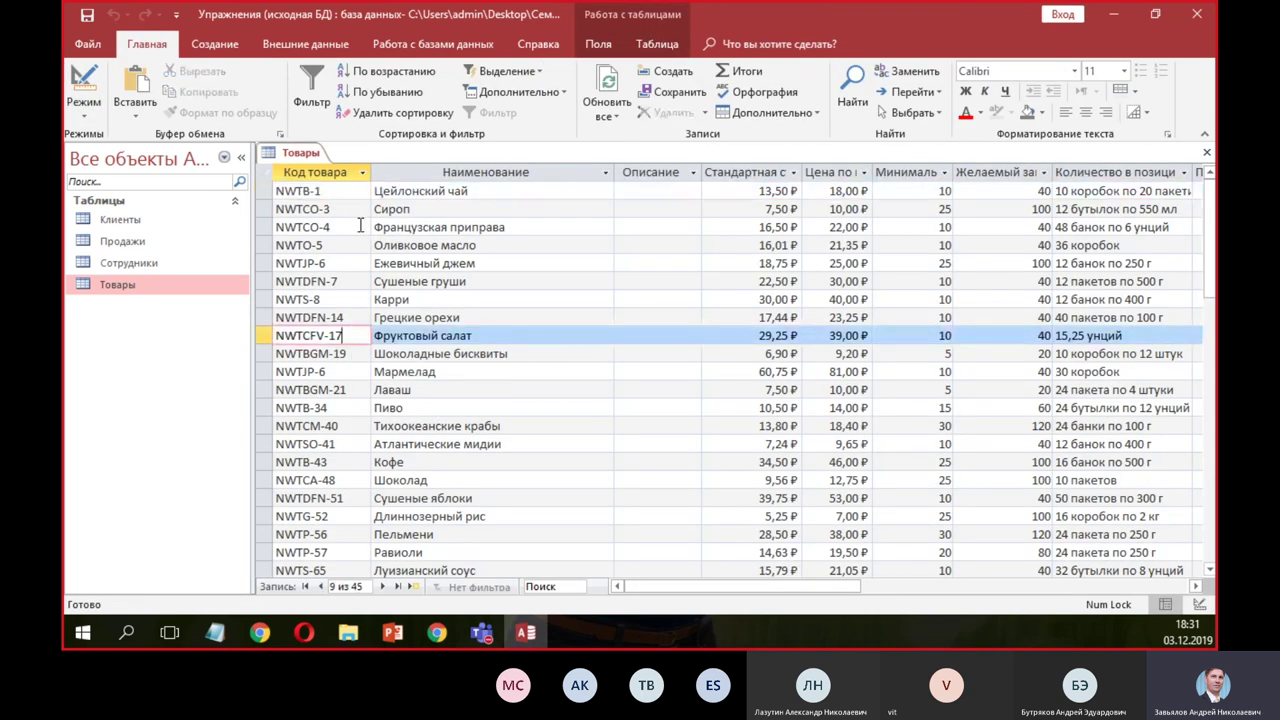
left_click(390, 71)
scroll(327, 371, "down", 3)
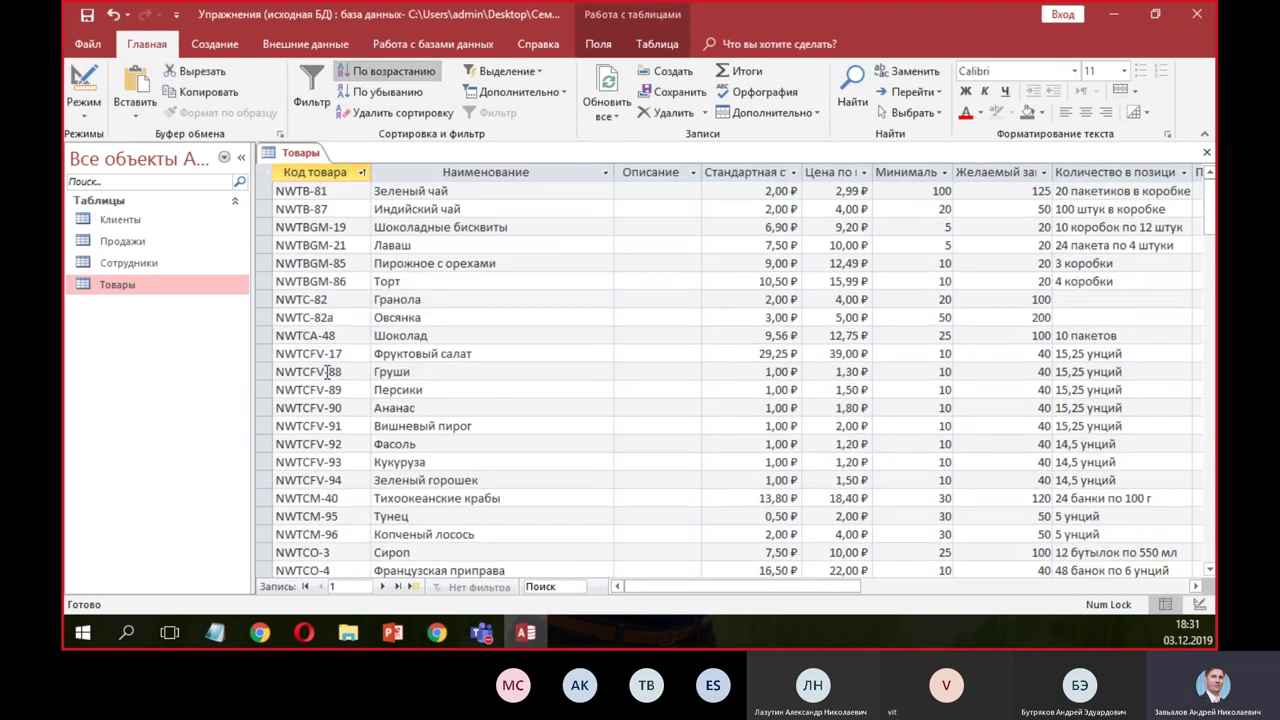
scroll(300, 363, "down", 1)
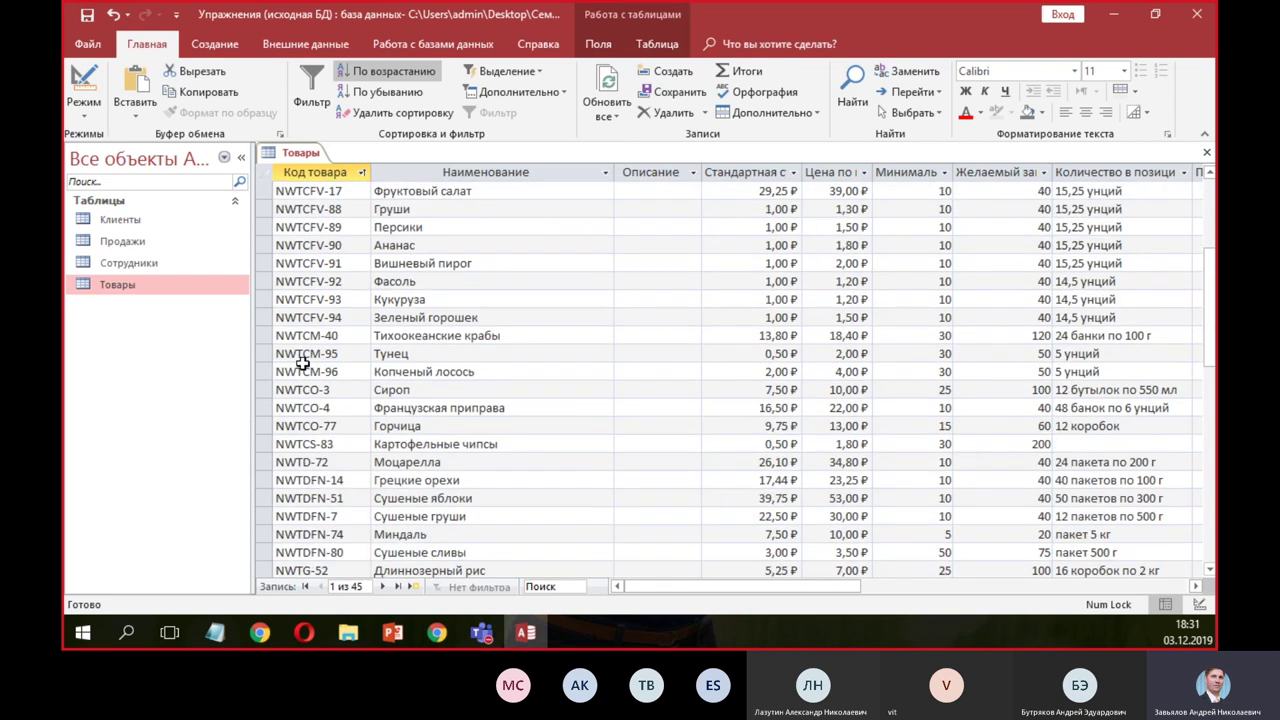
scroll(302, 362, "down", 3)
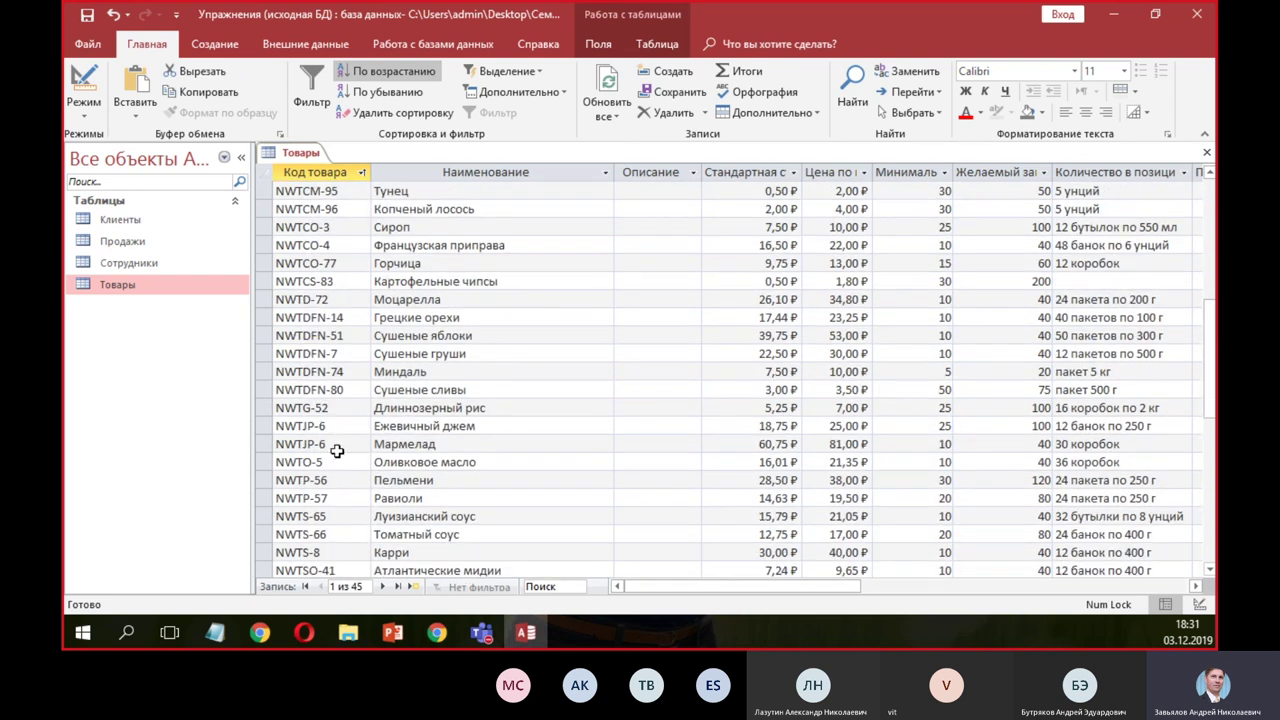
- Change the Код товара of the Мармелад record to NWTJP-6a and commit the record
left_click(337, 451)
left_click(351, 443)
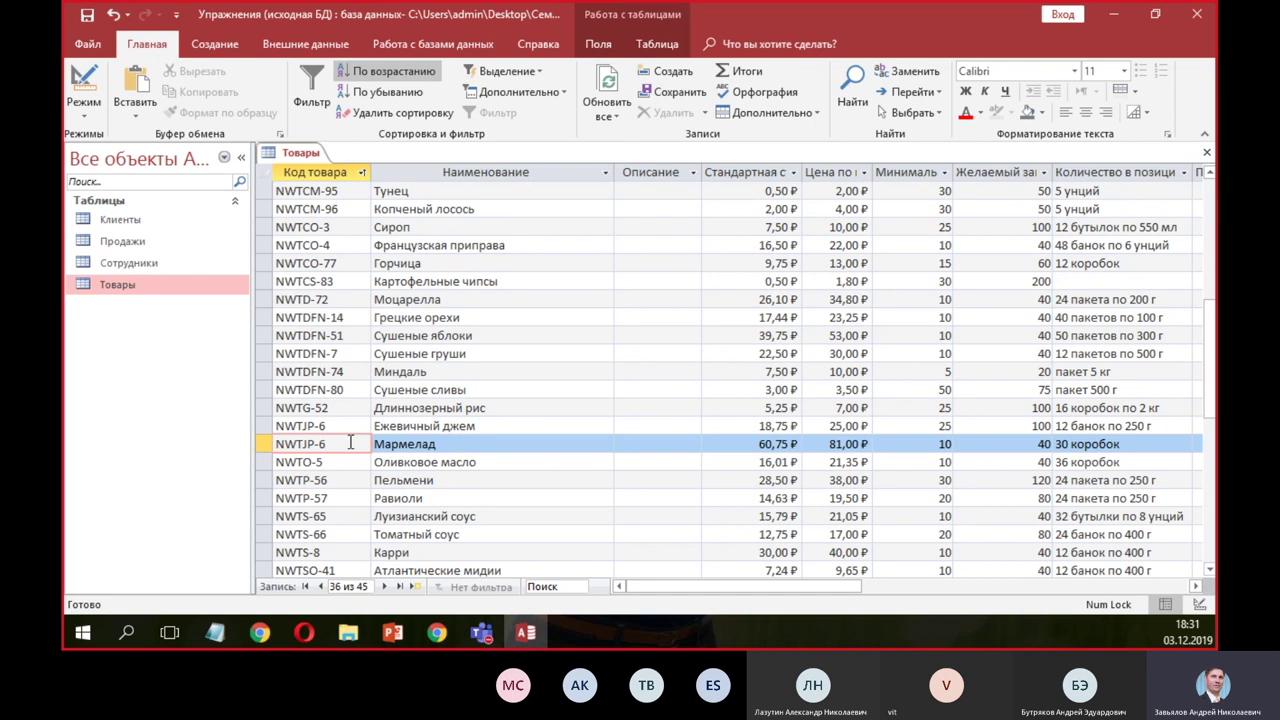
type("f")
type("a")
left_click(355, 480)
- Check the remaining codes, set Код товара as the primary key in Design view and save the Товары table
scroll(364, 446, "down", 1)
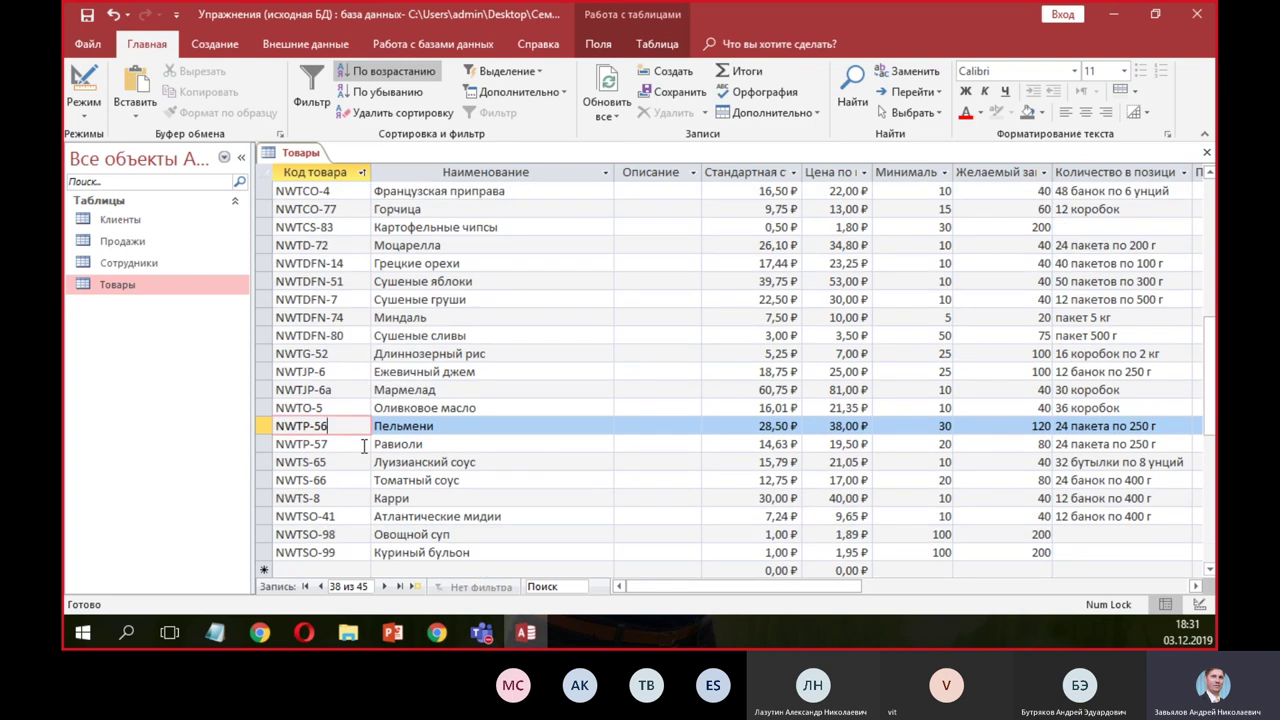
scroll(364, 446, "down", 1)
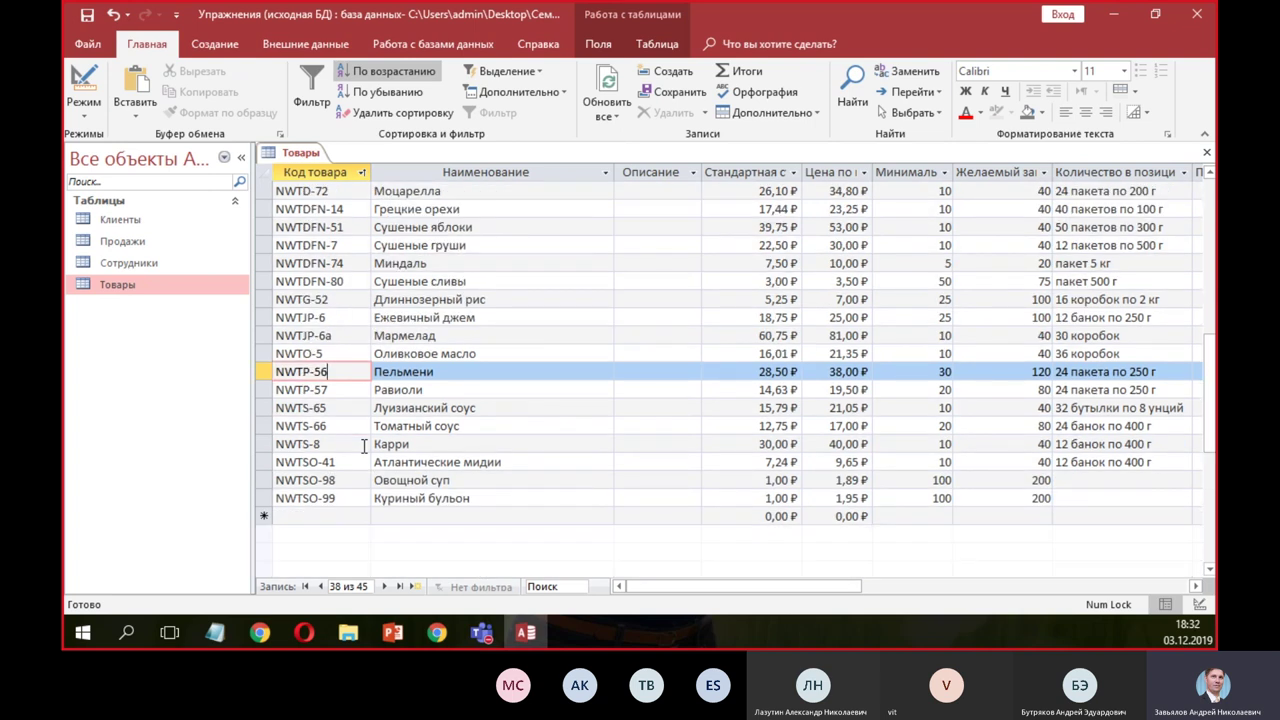
left_click(320, 444)
left_click(84, 84)
left_click(148, 97)
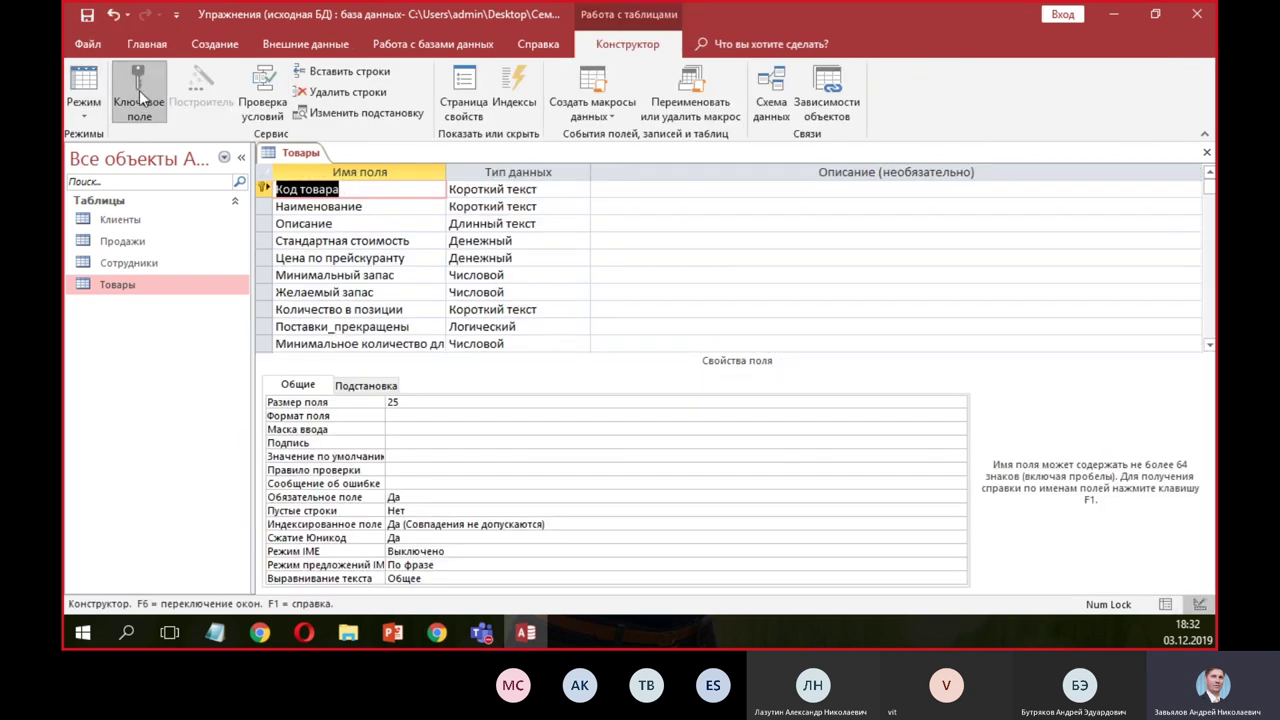
left_click(86, 16)
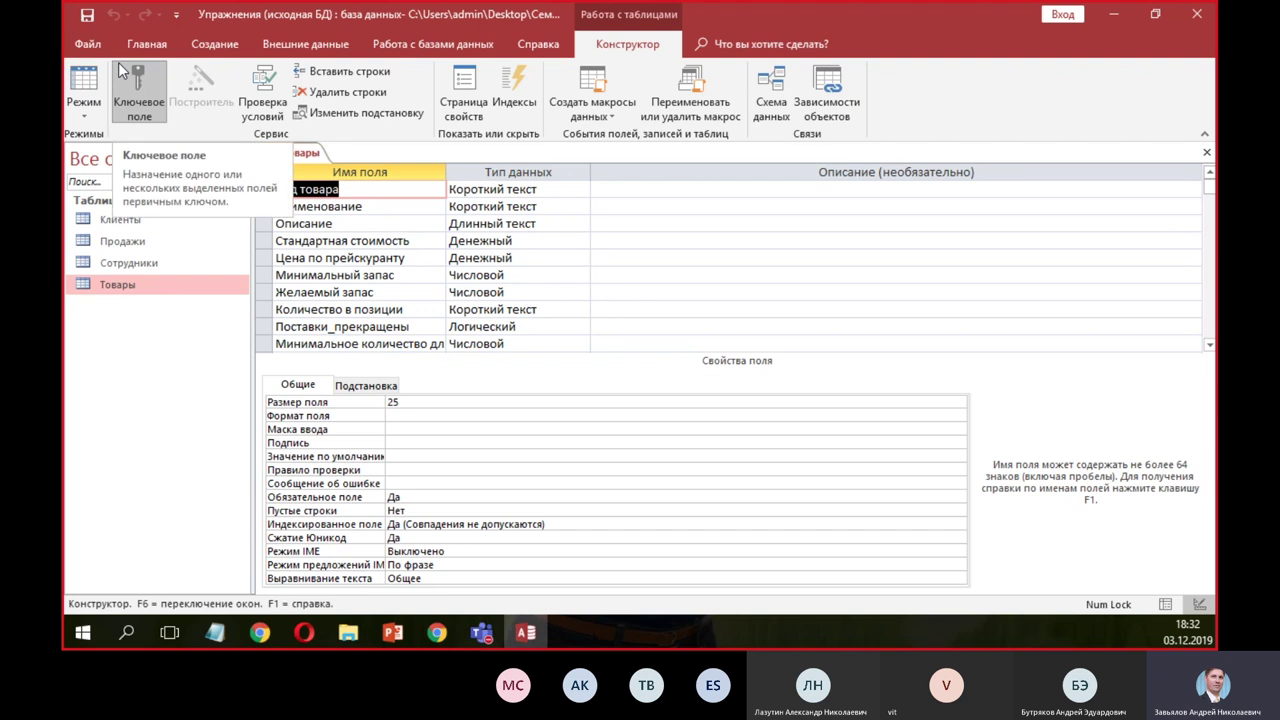
- Close the Товары table and reopen it in Design view to examine the Код товара key field
left_click(406, 208)
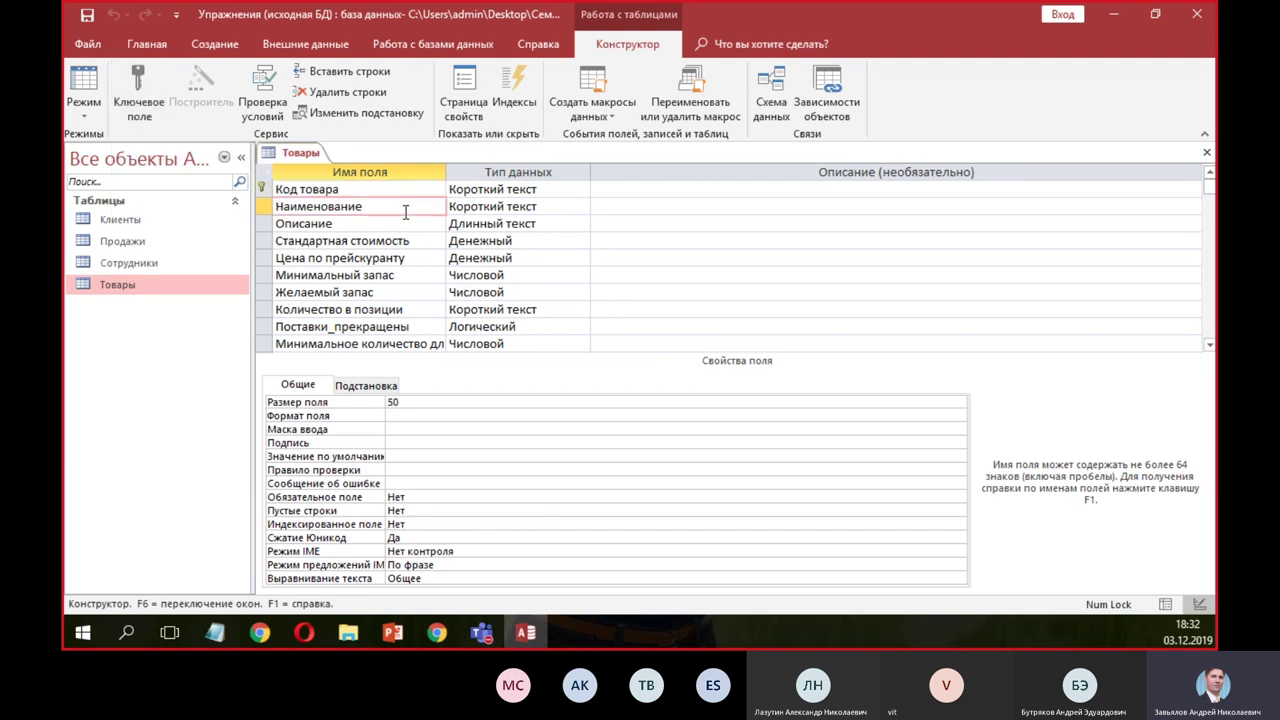
left_click(400, 189)
left_click(400, 224)
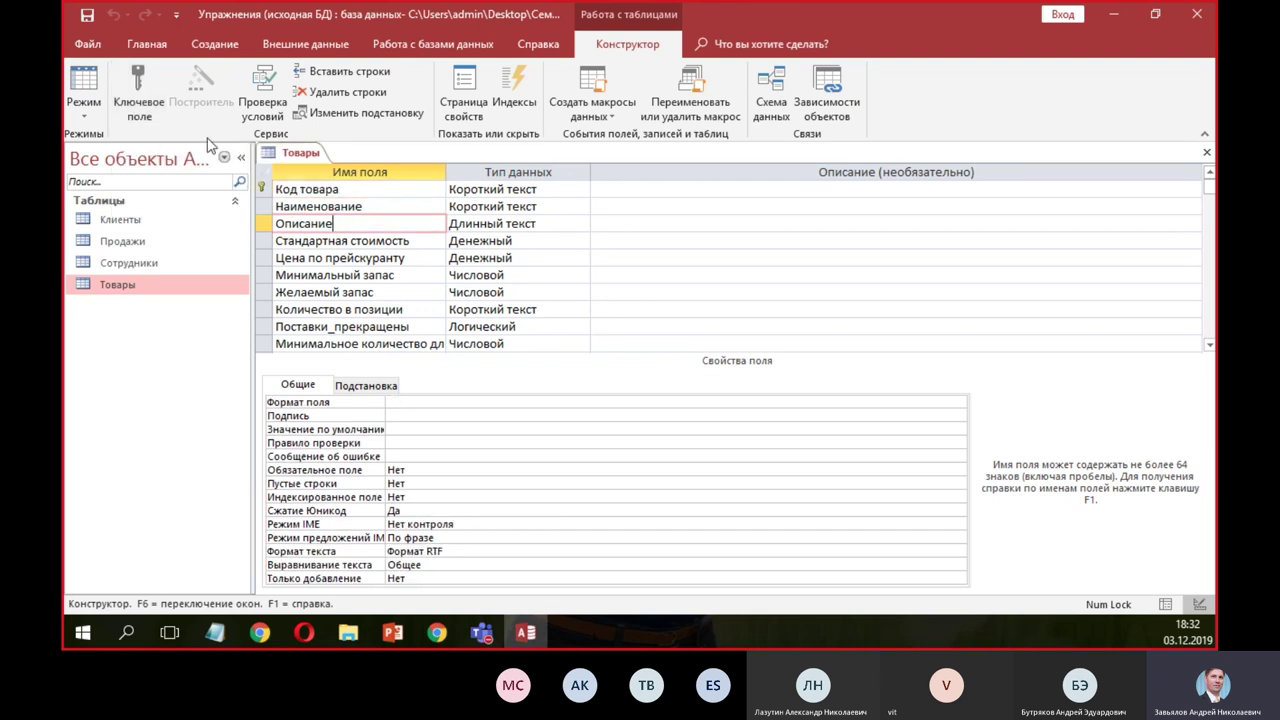
left_click(1206, 152)
right_click(136, 282)
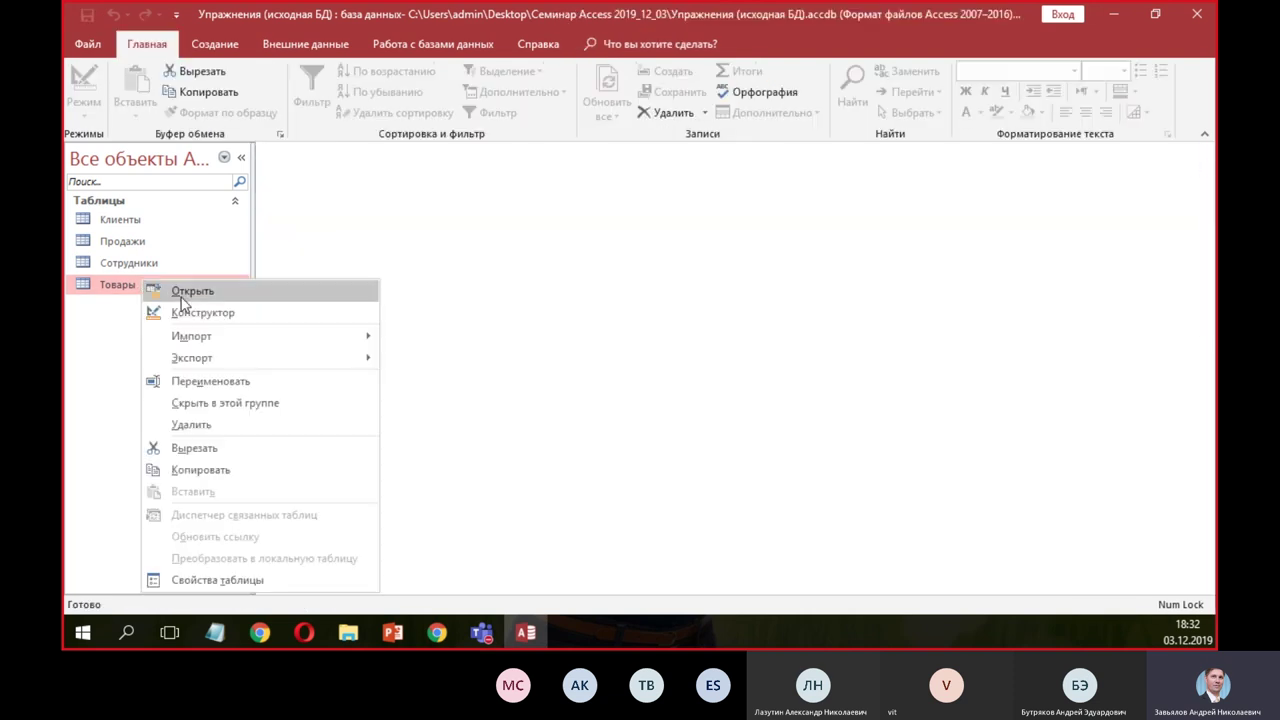
left_click(183, 289)
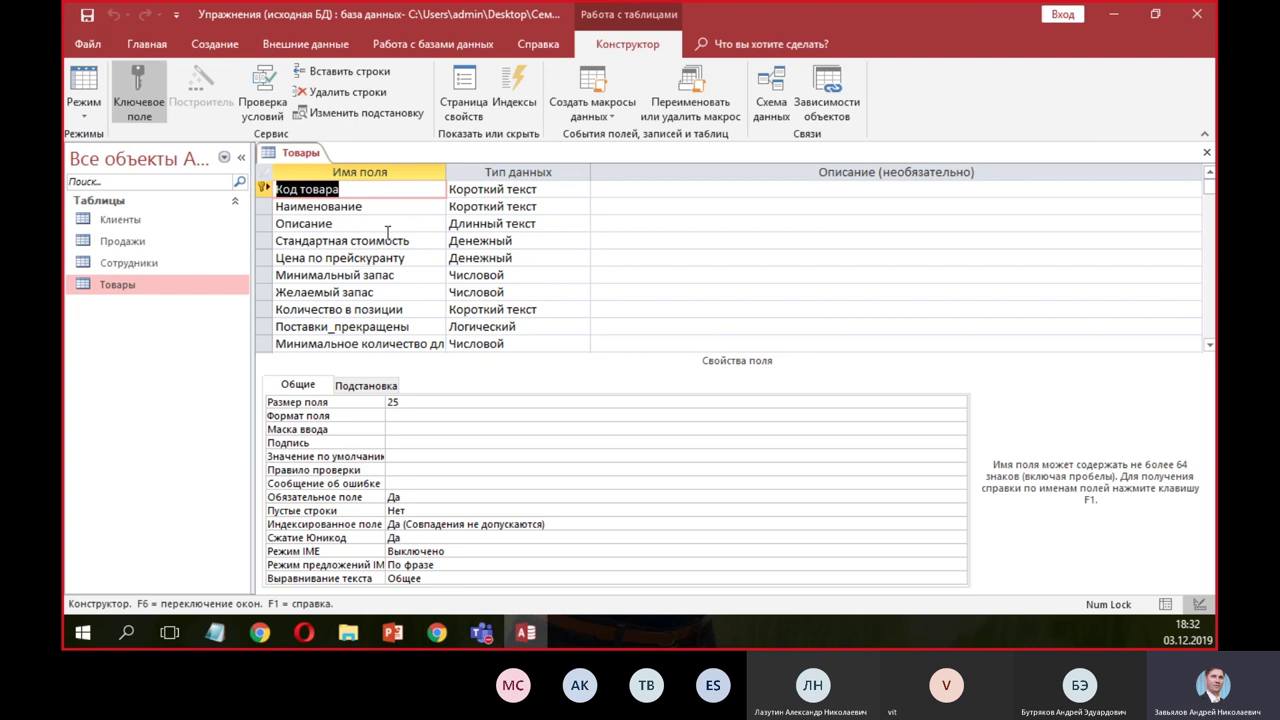
left_click(370, 188)
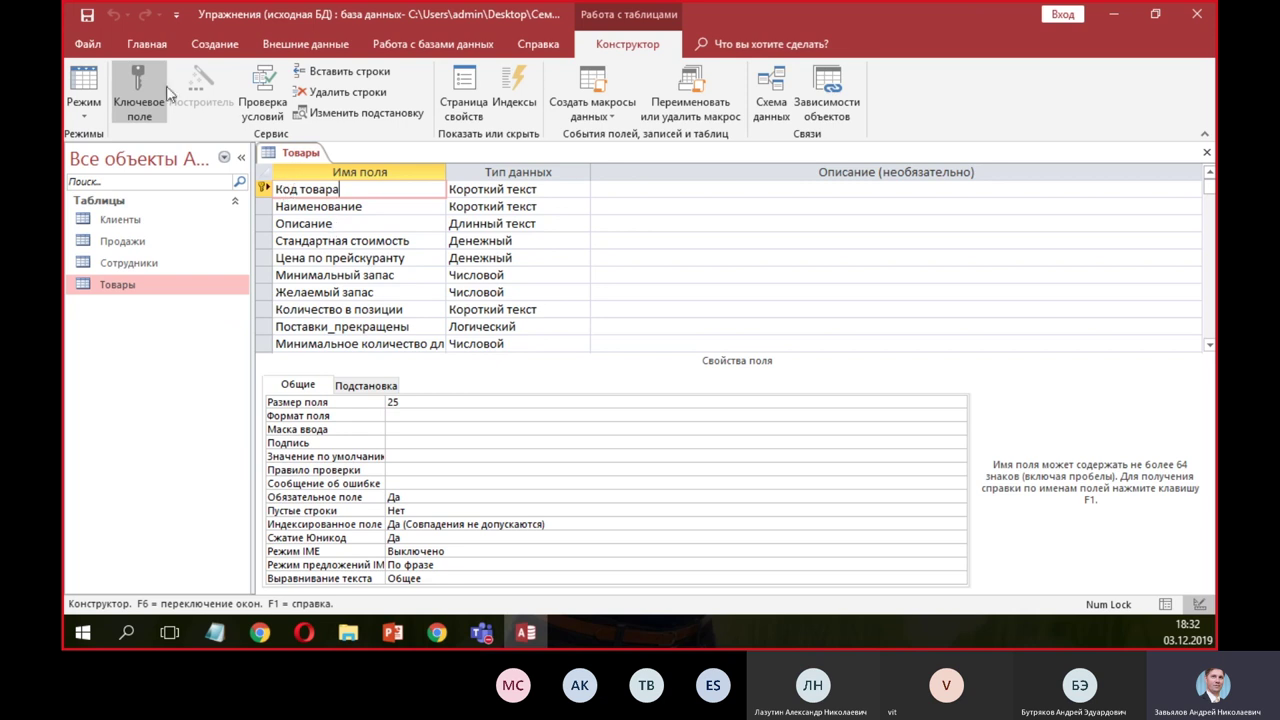
- In Datasheet view, try to change the Овсянка record's Код товара to the duplicate NWTC-82 and dismiss any resulting message
left_click(84, 90)
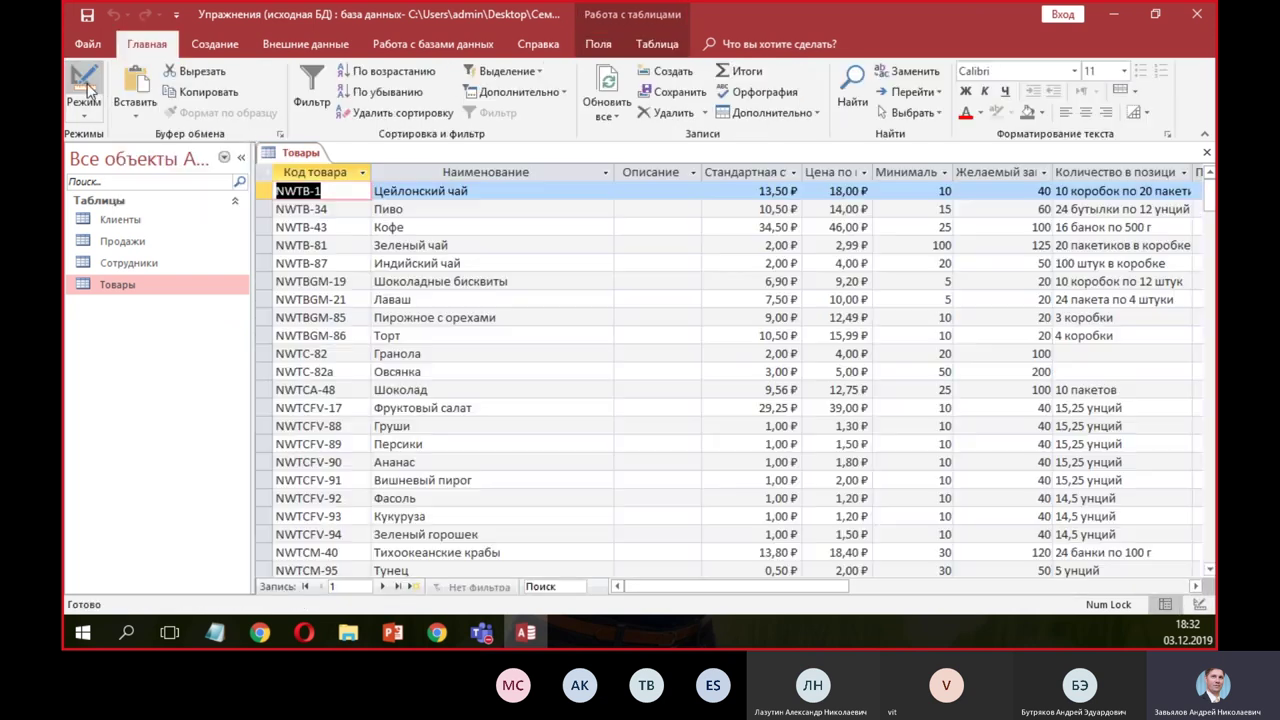
left_click(354, 408)
left_click(358, 371)
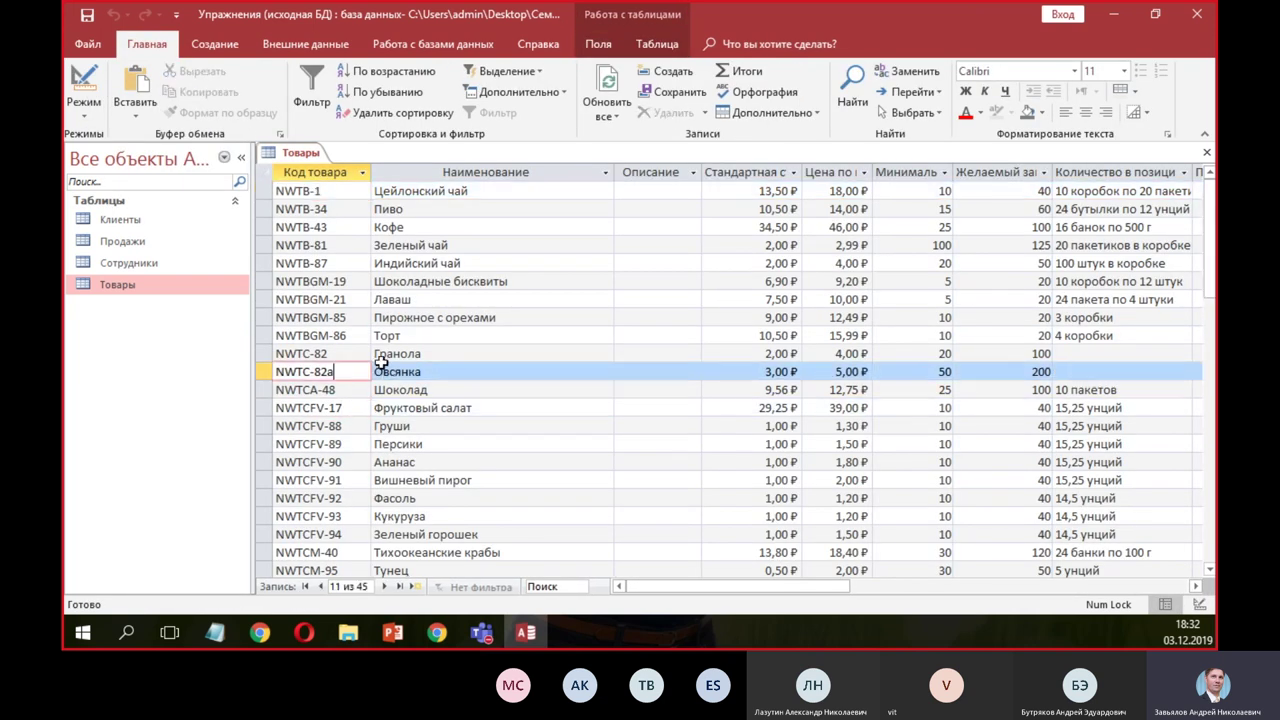
key("BackSpace")
left_click(348, 353)
left_click(620, 372)
left_click(442, 372)
left_click(481, 421)
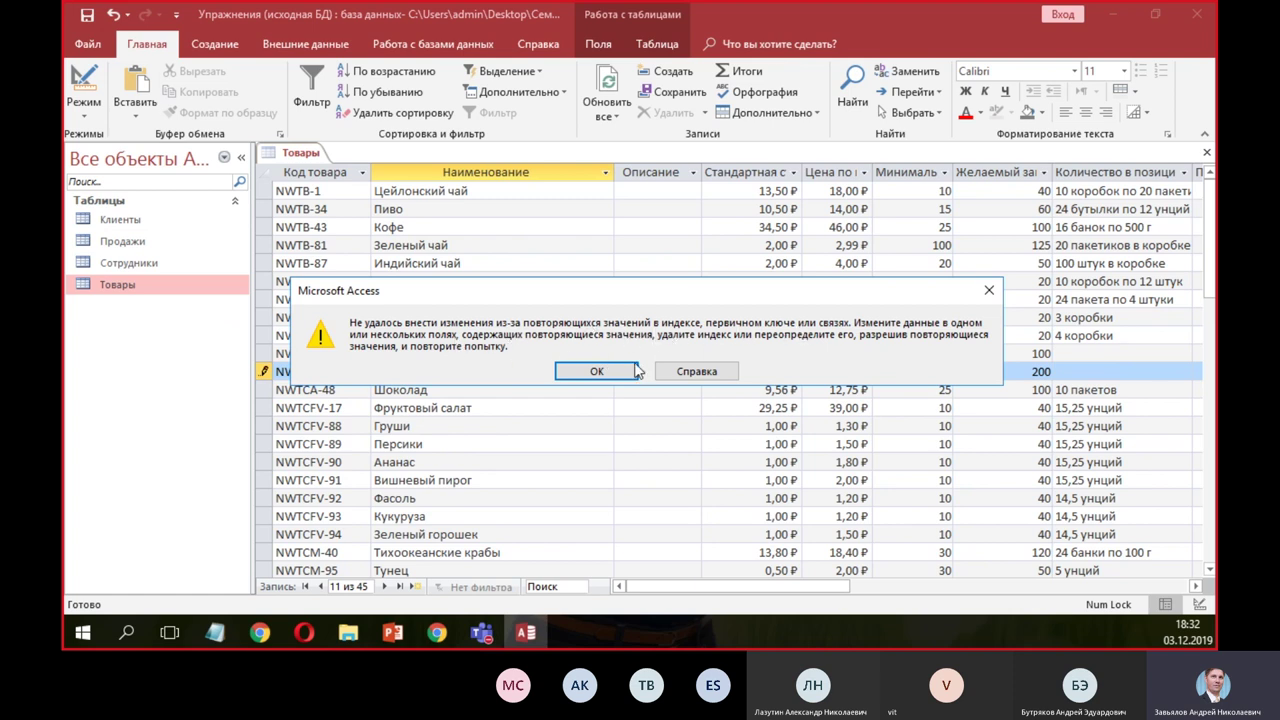
left_click(596, 371)
- Try to leave the Овсянка record's Код товара empty, dismiss any resulting message and cancel the deletion of the code
left_click(336, 372)
left_click_drag(336, 372, 234, 373)
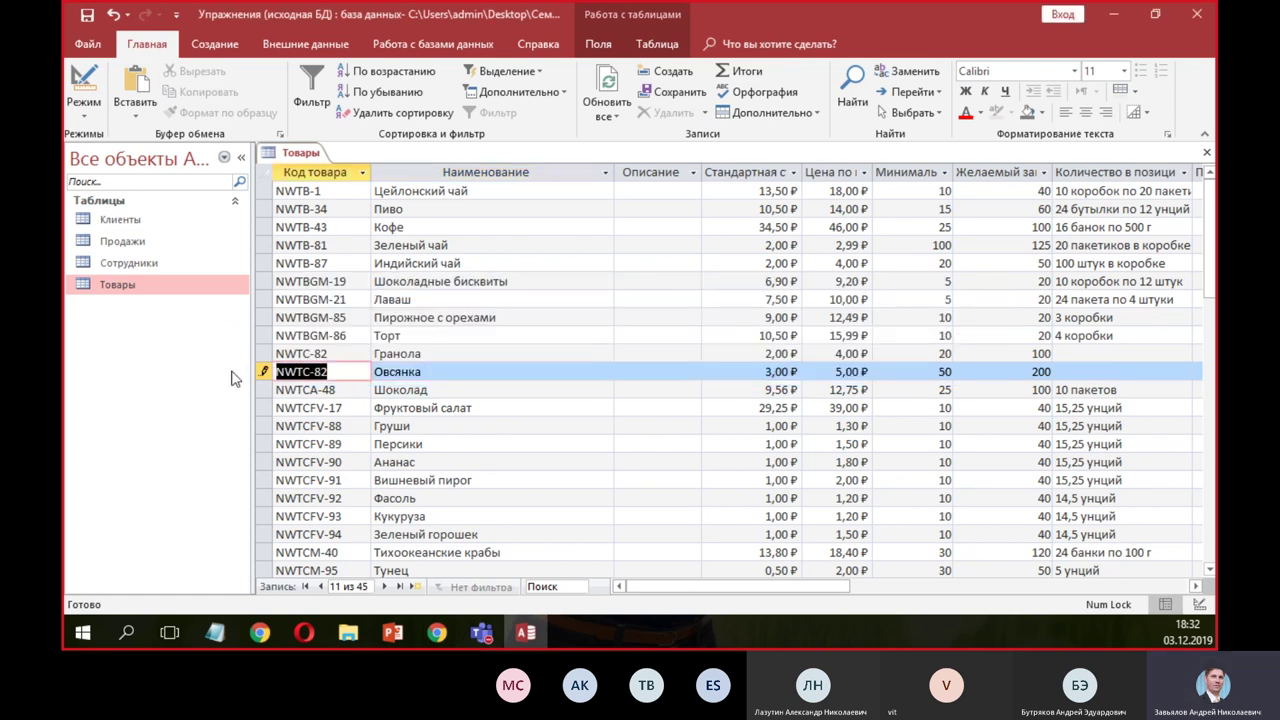
key("BackSpace")
left_click(358, 398)
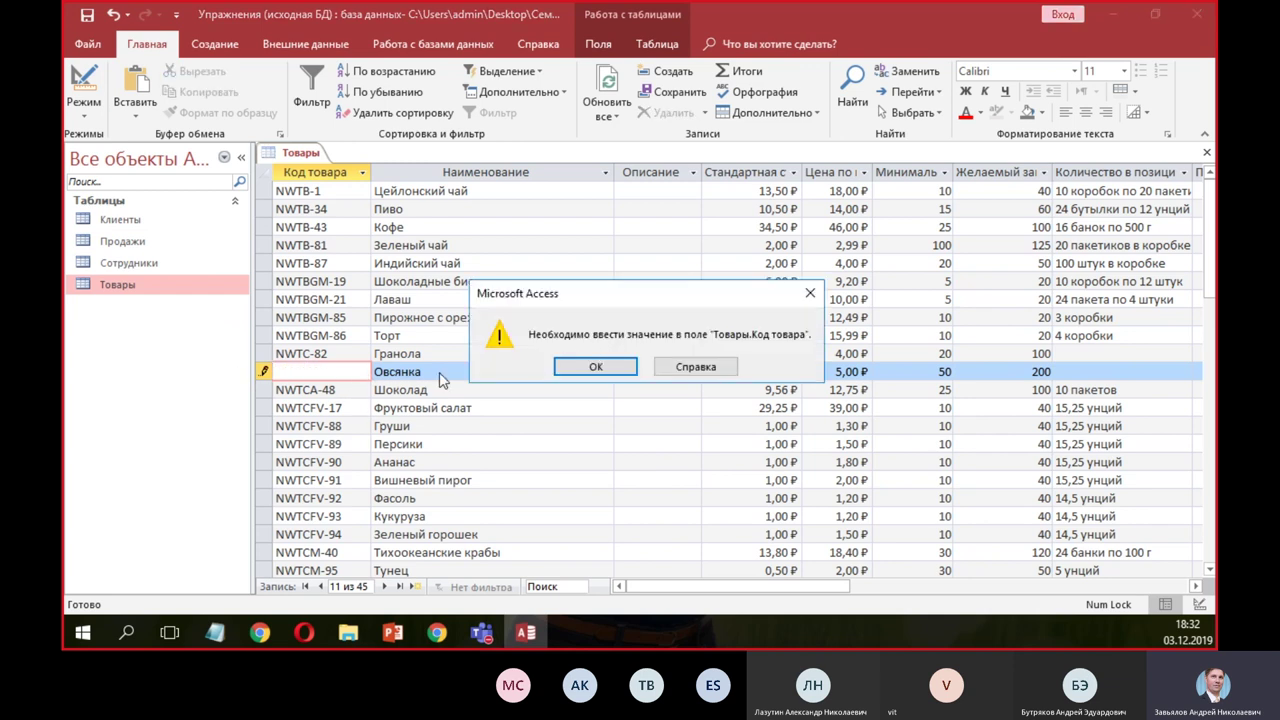
left_click(595, 367)
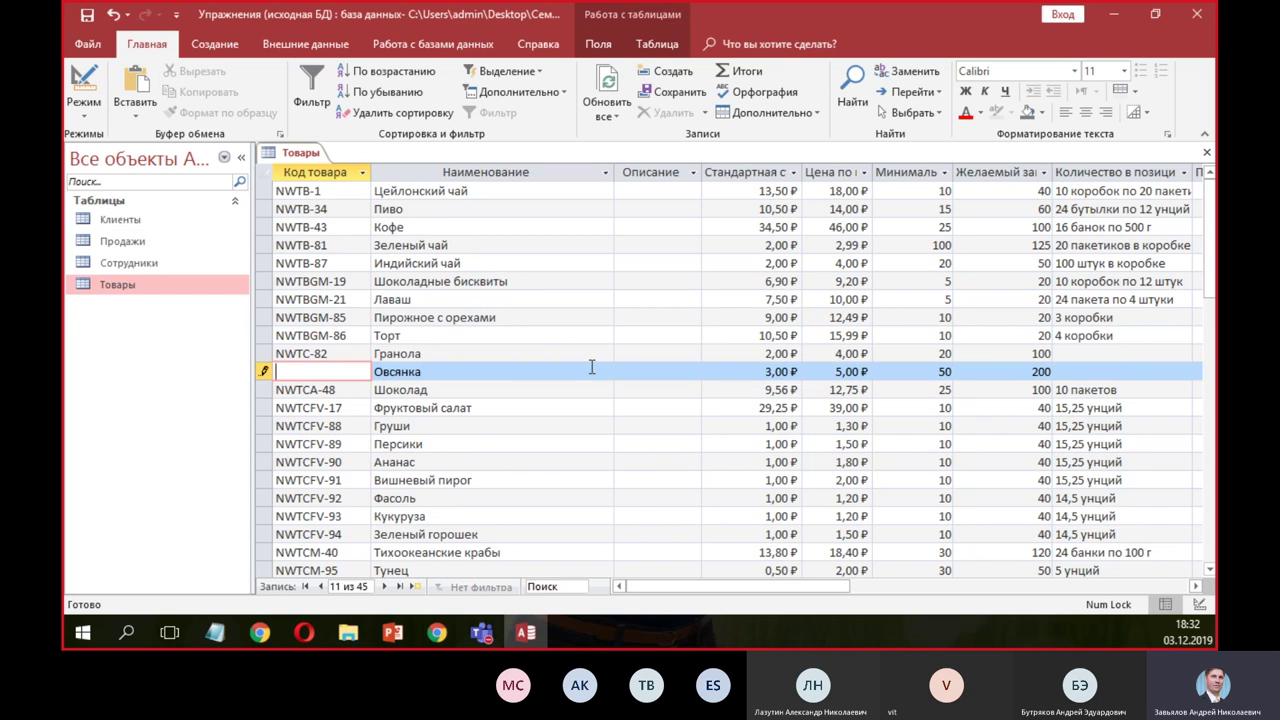
key("Escape")
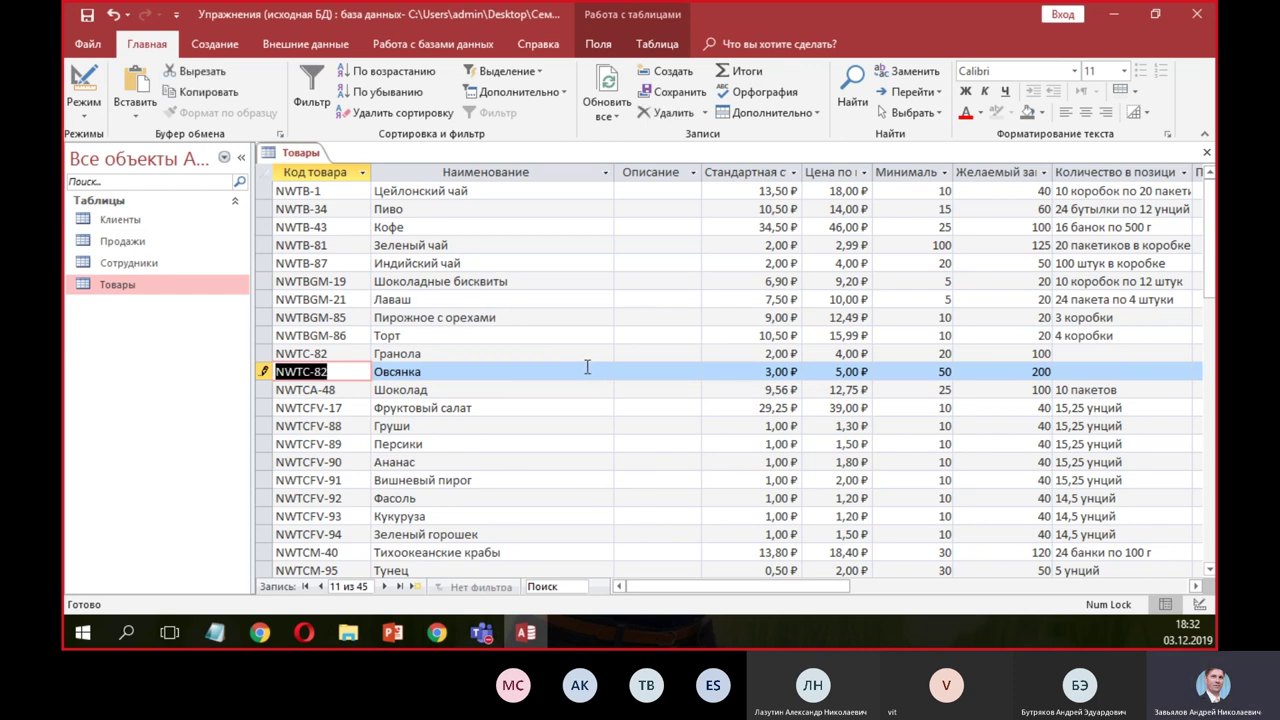
- Restore the Овсянка record's Код товара to NWTC-82a and commit the record
left_click(338, 369)
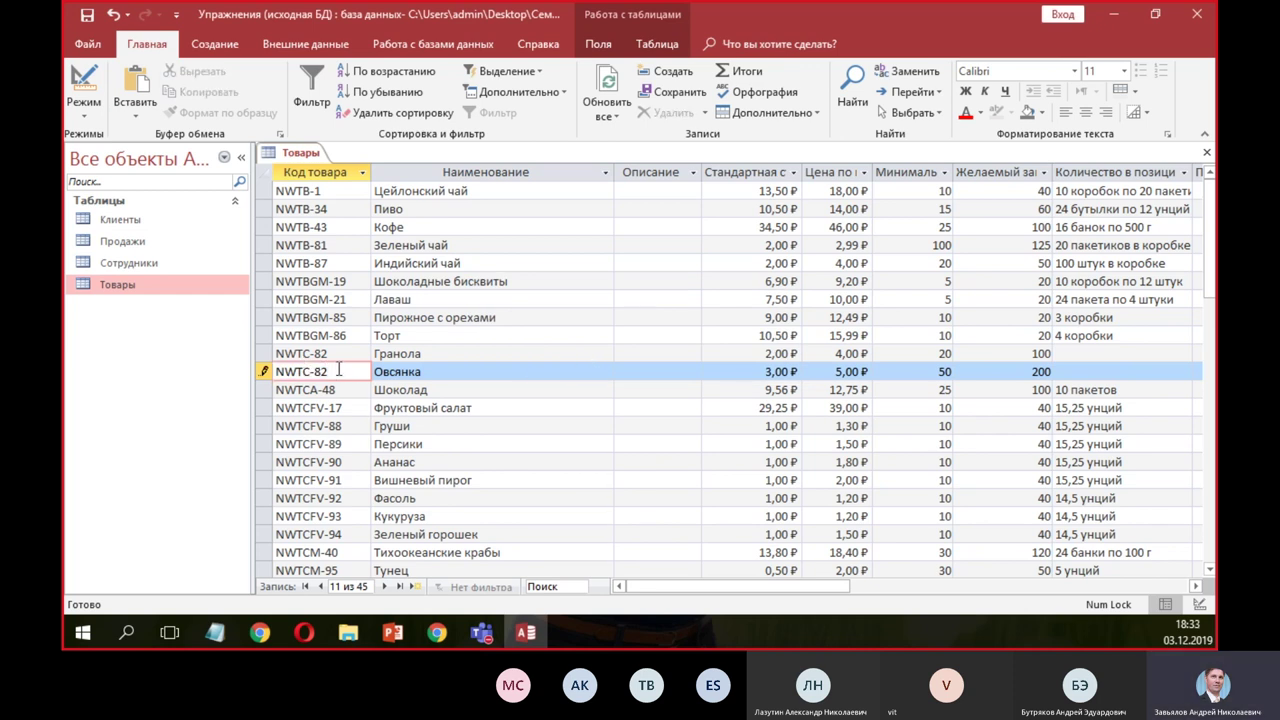
type("a")
key("Tab")
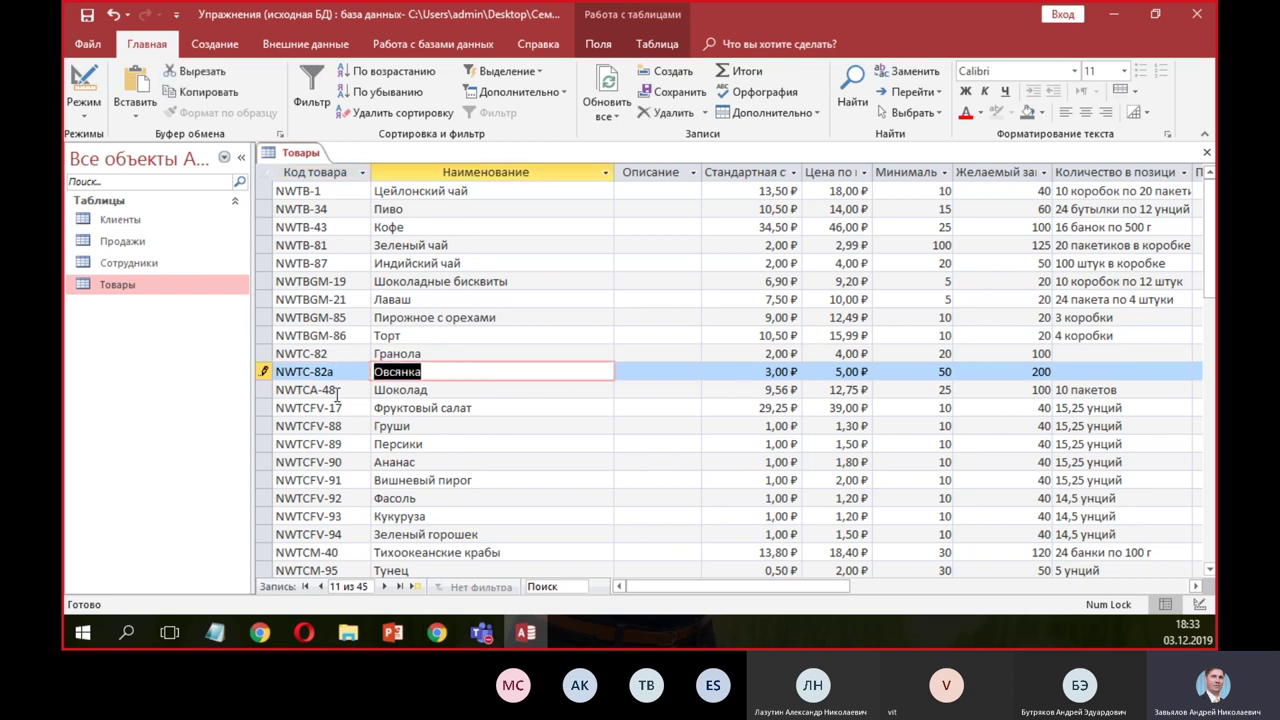
left_click(340, 391)
left_click(315, 480)
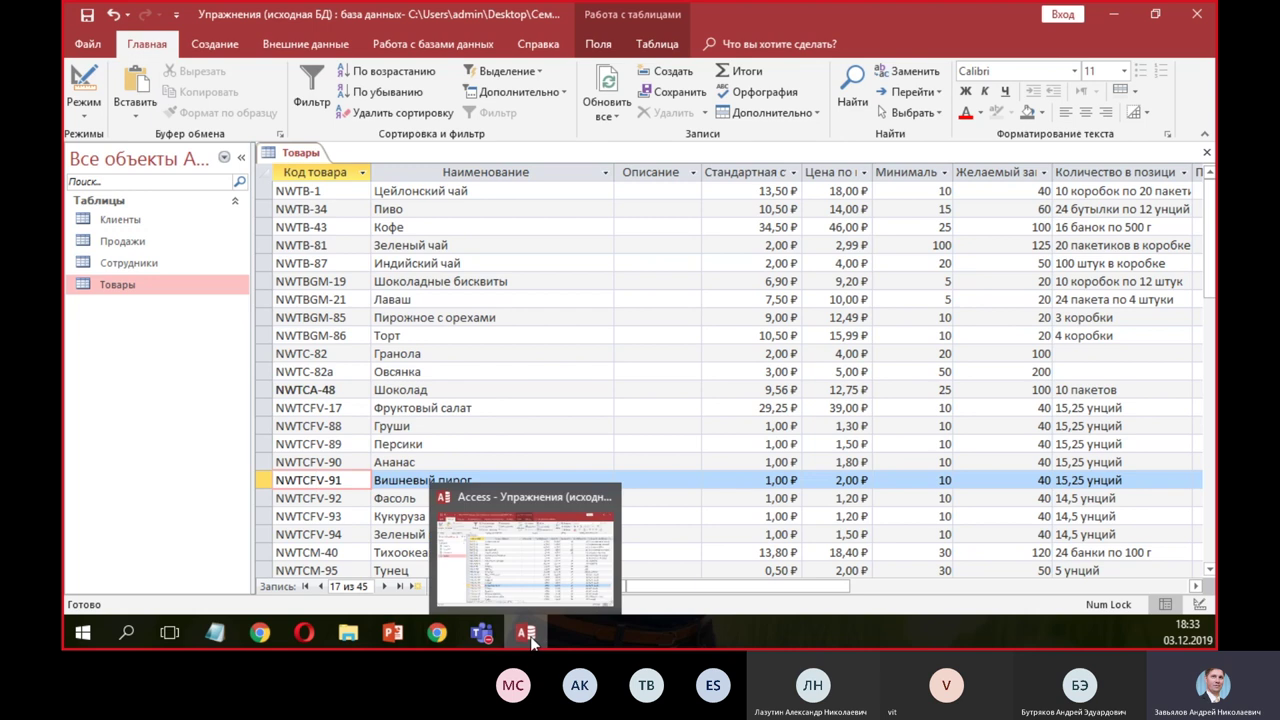
- Switch to PowerPoint and view the slide on setting key fields in the Ключи и связи в Access presentation
left_click(400, 633)
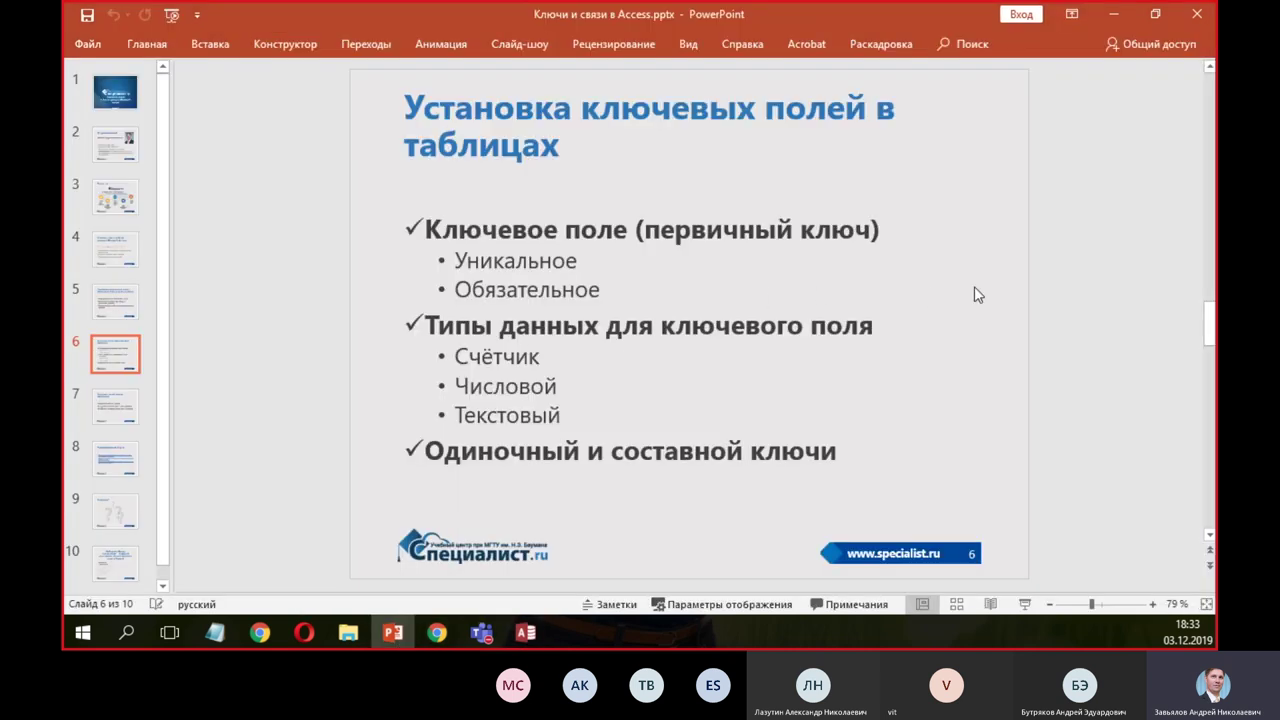
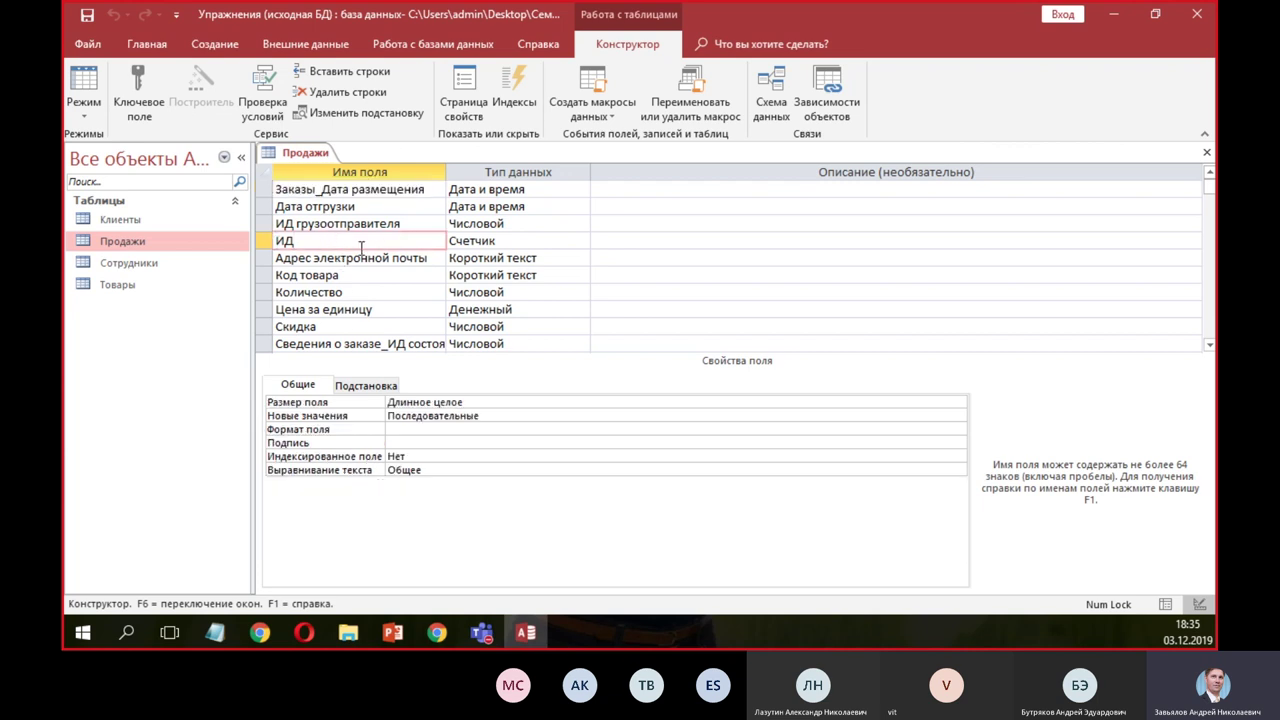
- Examine the name and data type of the ИД field in the Продажи table's design
double_click(285, 241)
left_click(302, 265)
left_click(332, 241)
left_click(519, 244)
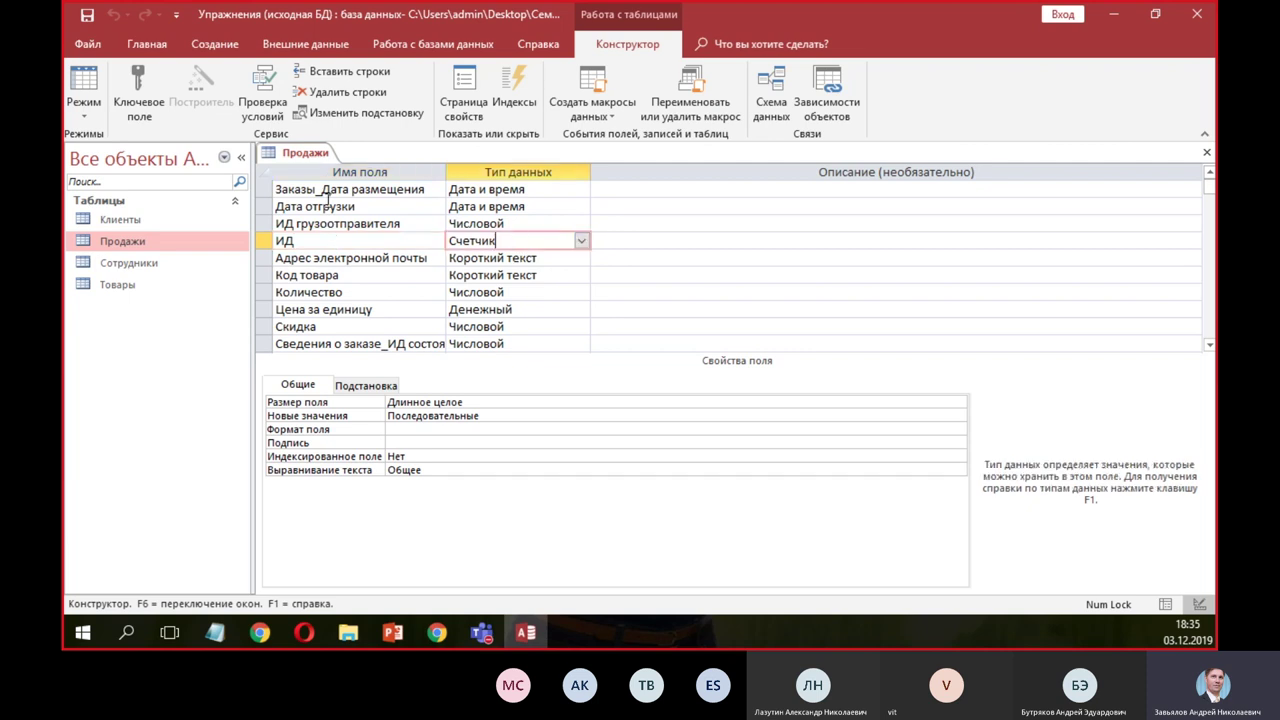
- Start a new record at the end of the Продажи datasheet with the order placement date 03.12.2019
left_click(86, 88)
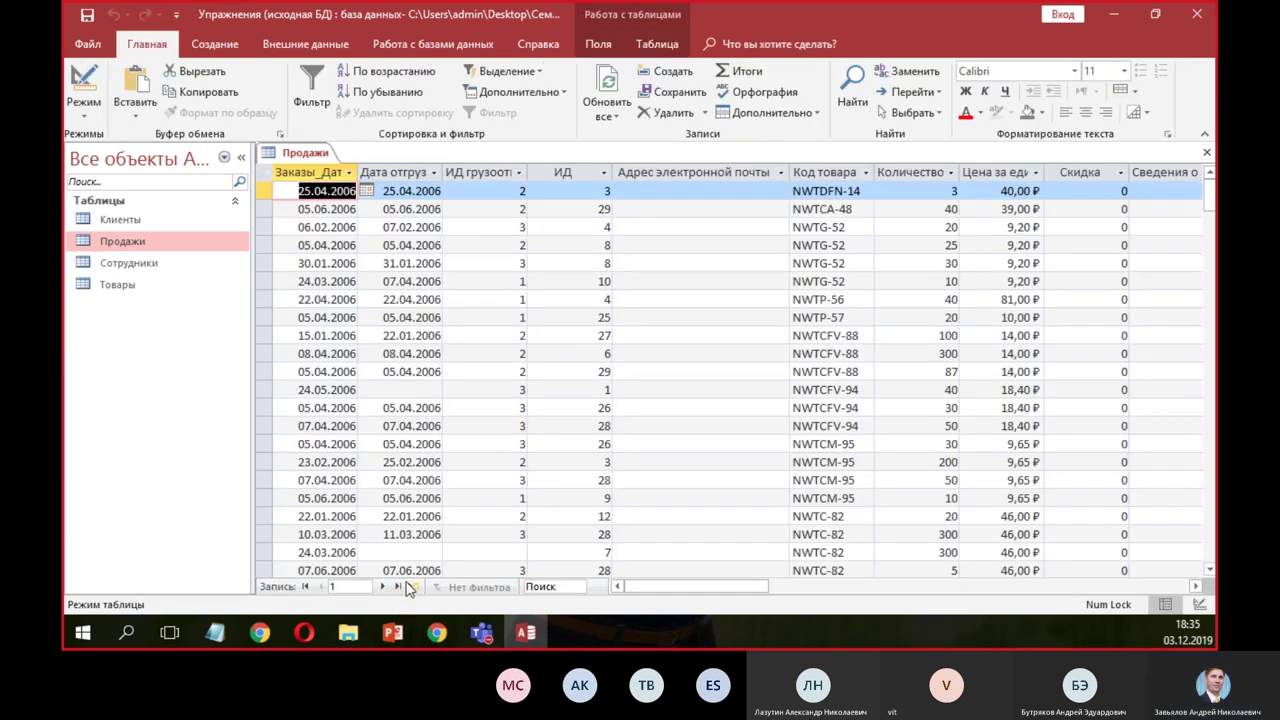
left_click(400, 590)
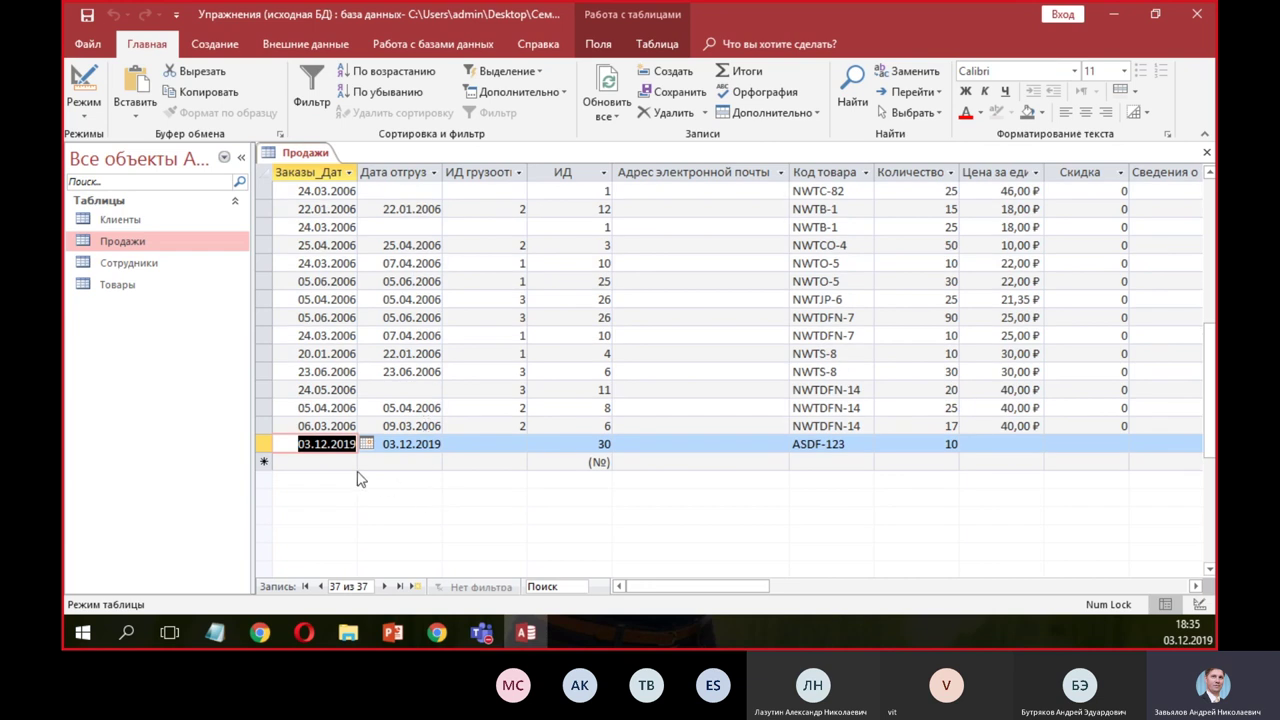
left_click(320, 461)
left_click(366, 461)
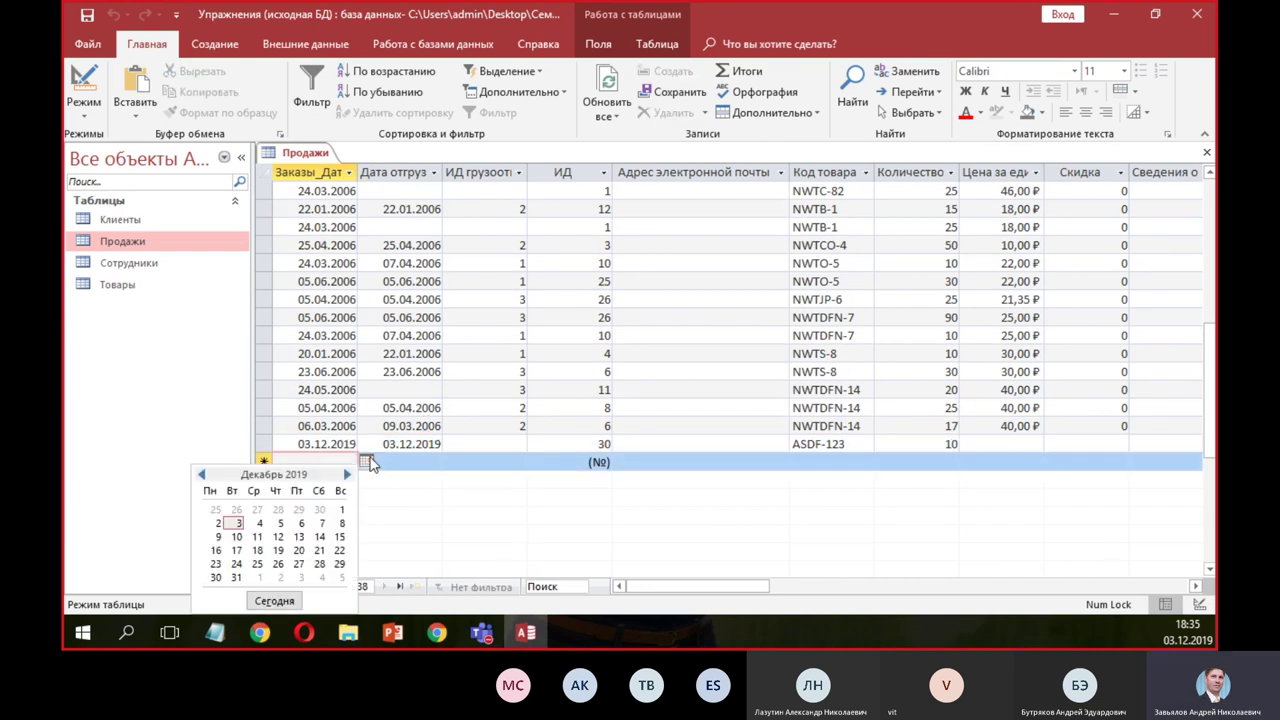
left_click(229, 524)
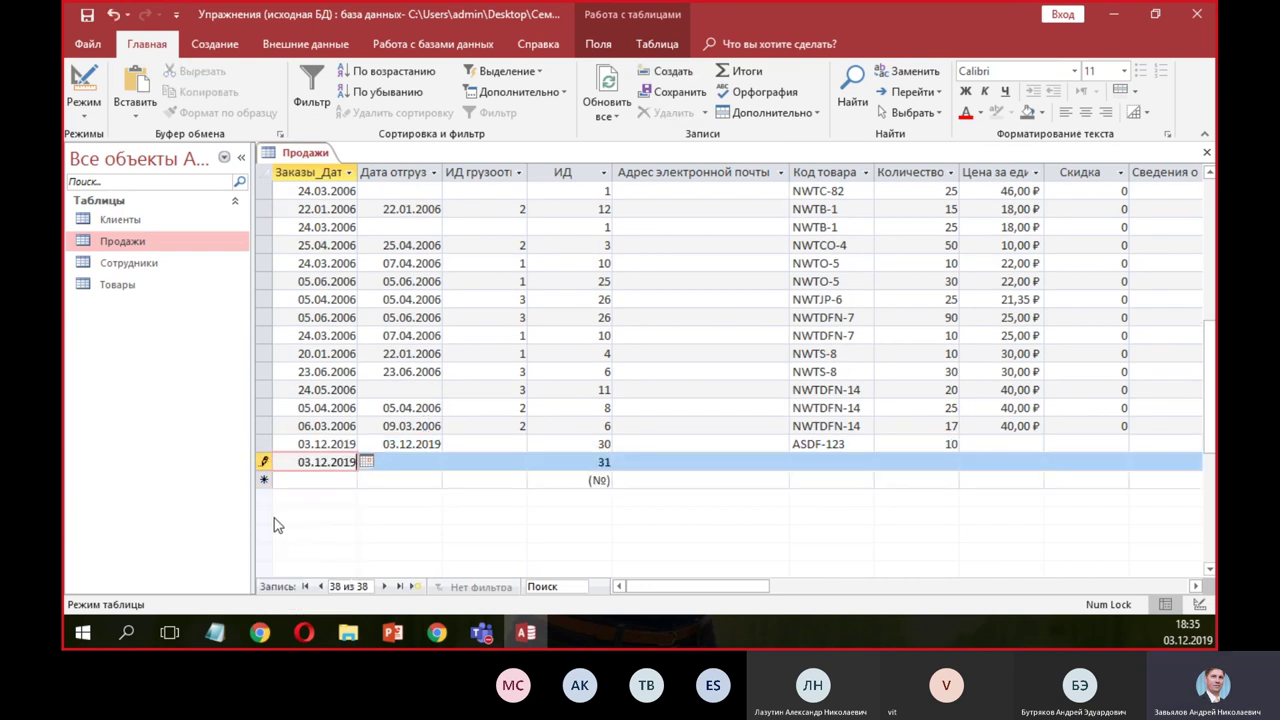
- Set the new record's shipping date to 04.12.2019 and ИД грузоотправителя to 3, and check its ИД cell
left_click(425, 462)
left_click(450, 461)
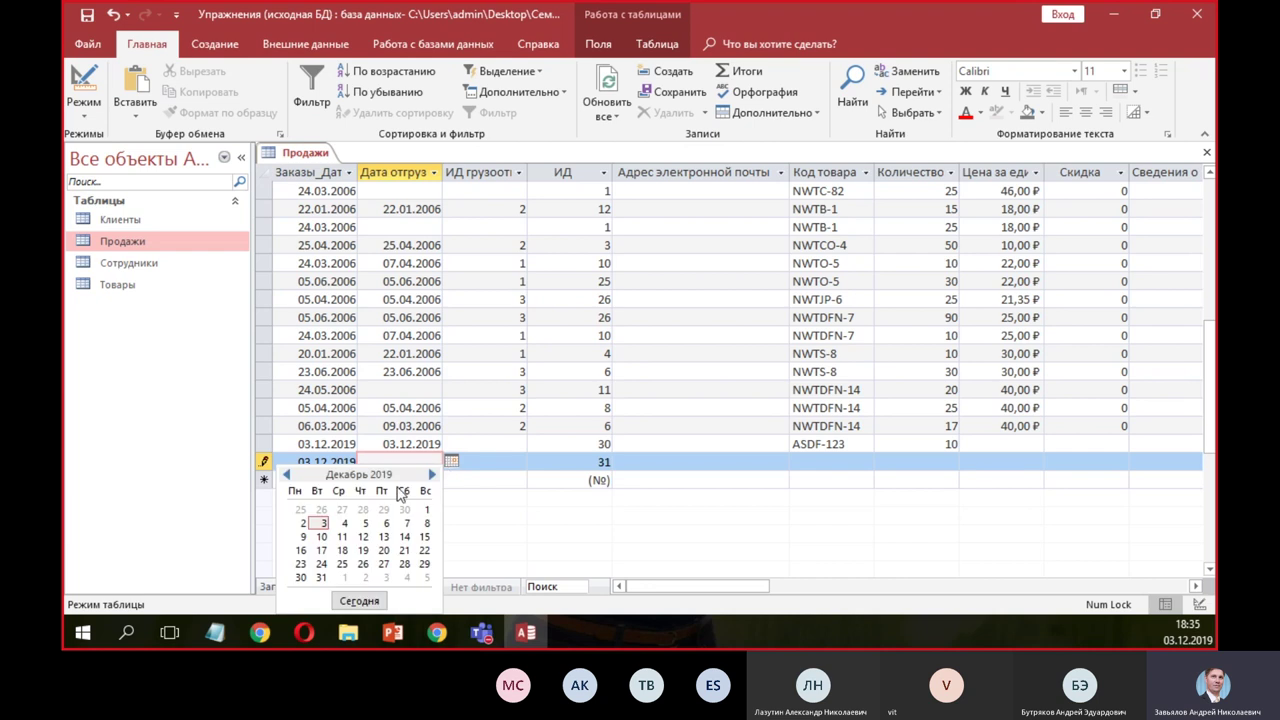
left_click(346, 525)
left_click(516, 462)
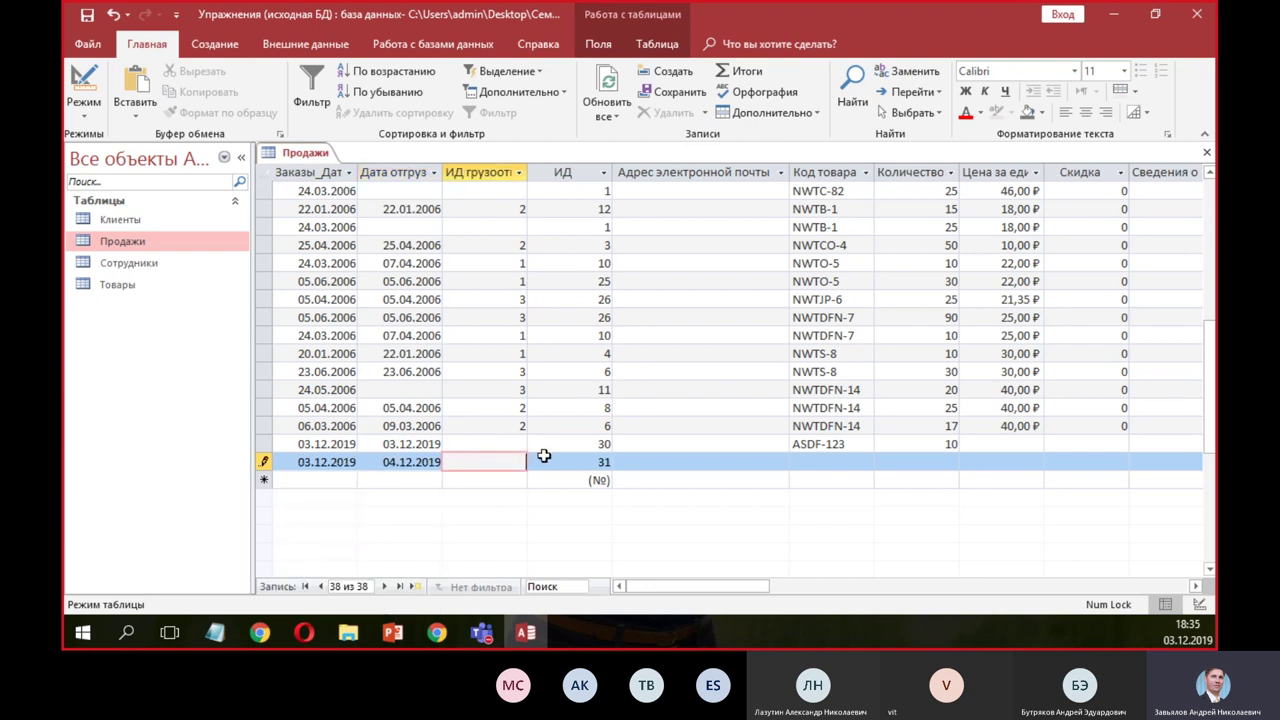
left_click(598, 464)
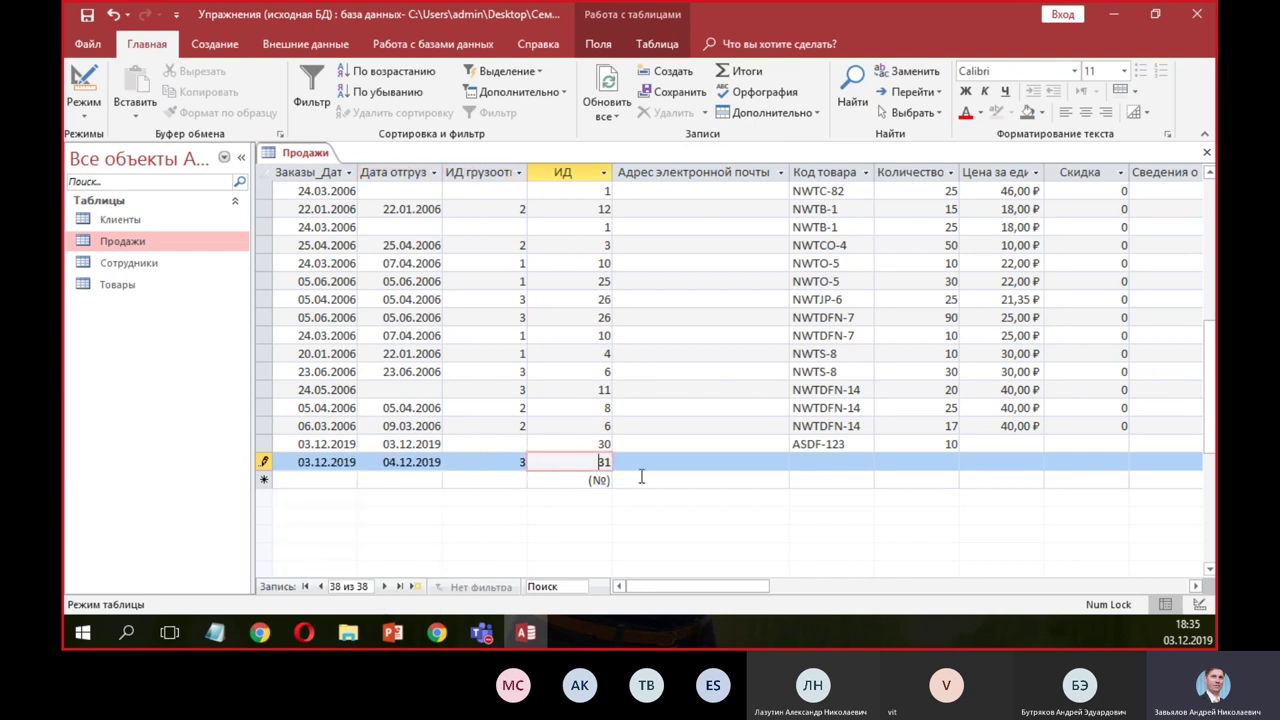
left_click(627, 462)
left_click(575, 460)
left_click(650, 465)
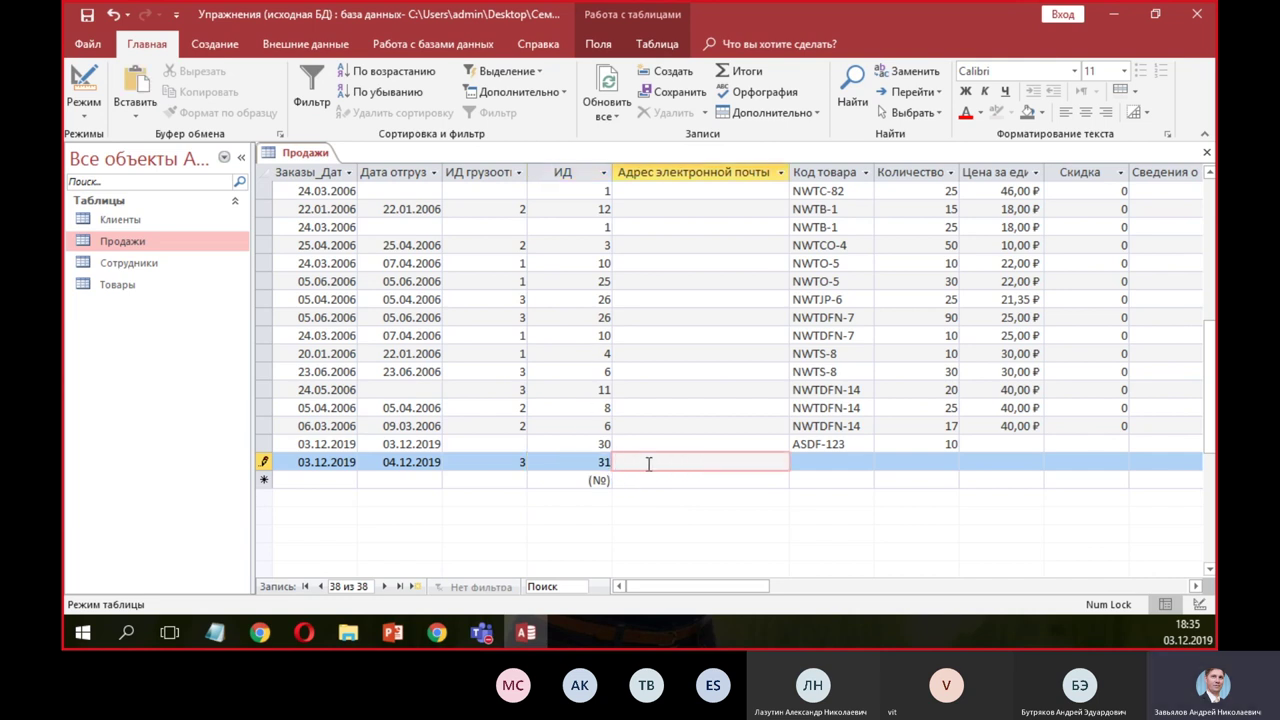
- Try starting another record with sdfg as the placement date, then with 14.12.2019, cancelling each entry
left_click(352, 480)
type("sdfg")
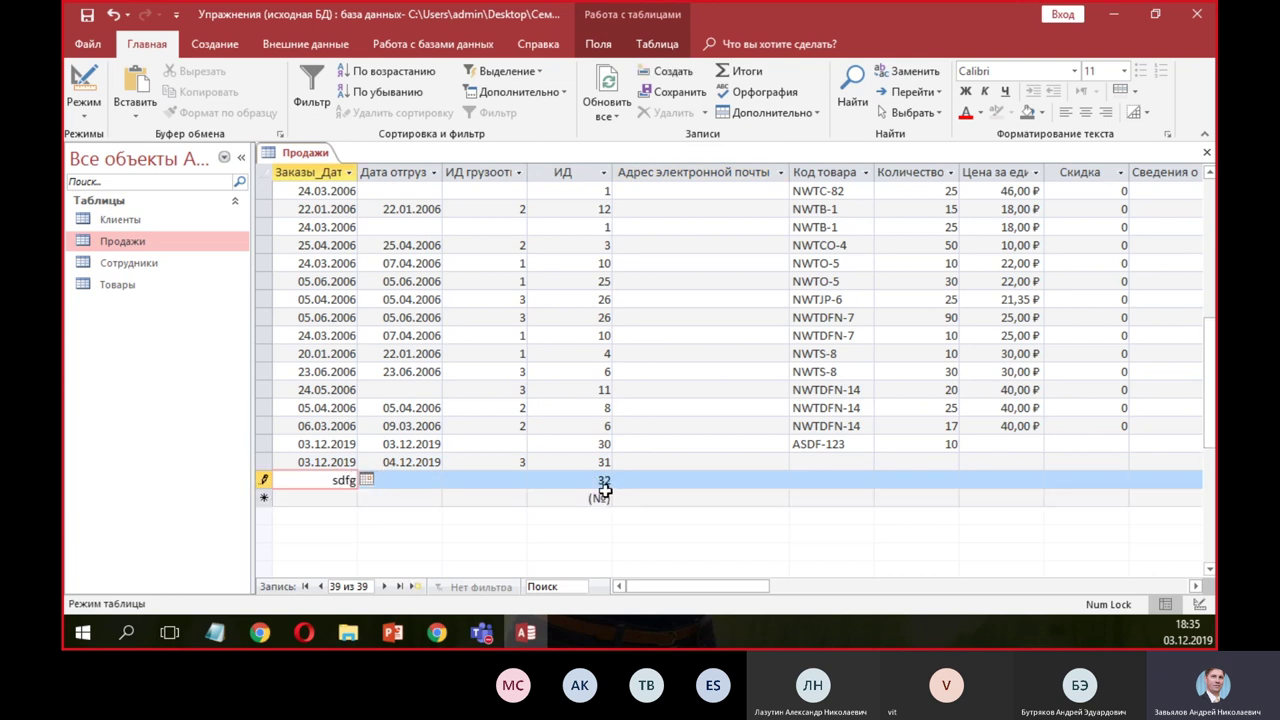
key("Escape")
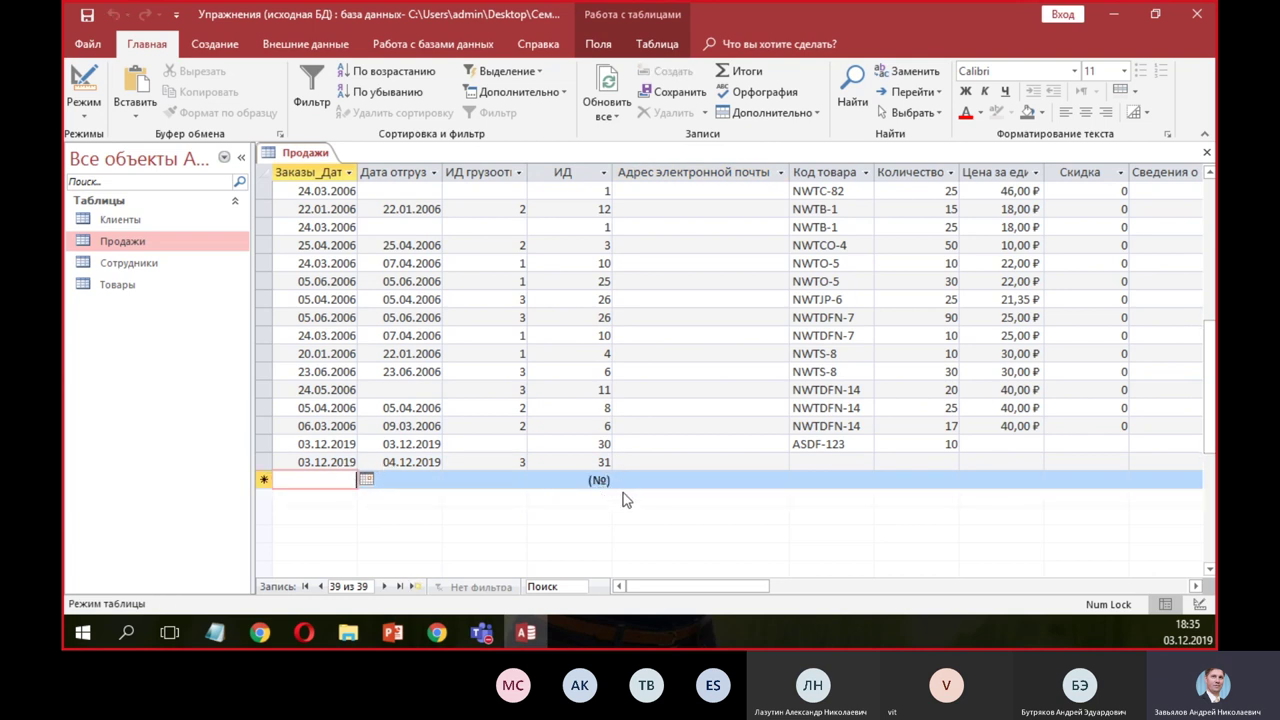
left_click(366, 480)
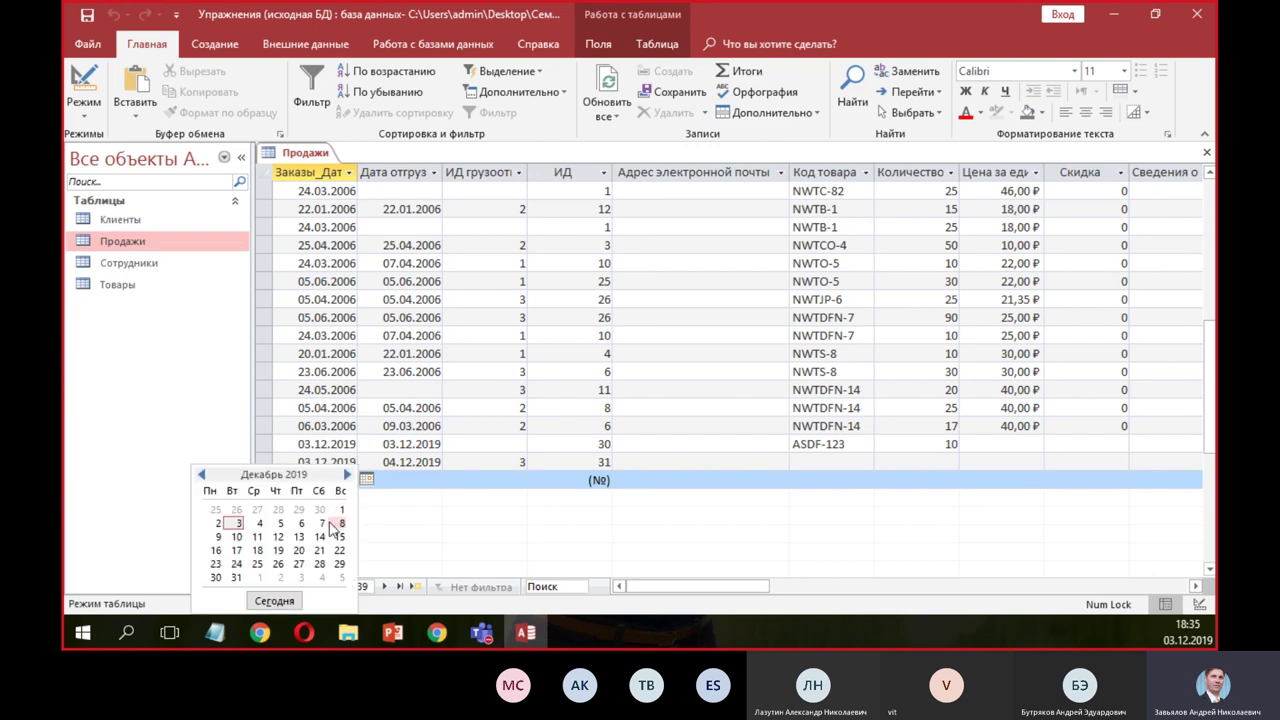
left_click(320, 537)
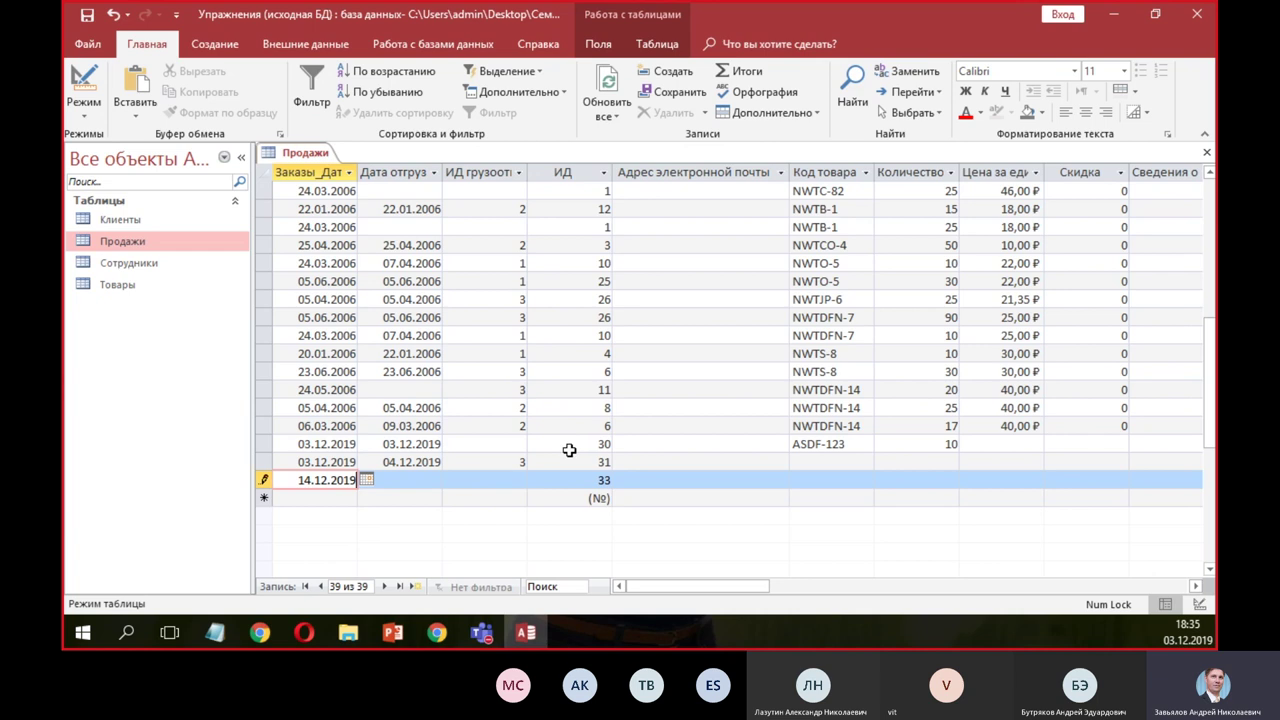
key("Escape")
- Examine the ИД values across the Продажи records for repeats
left_click(466, 372)
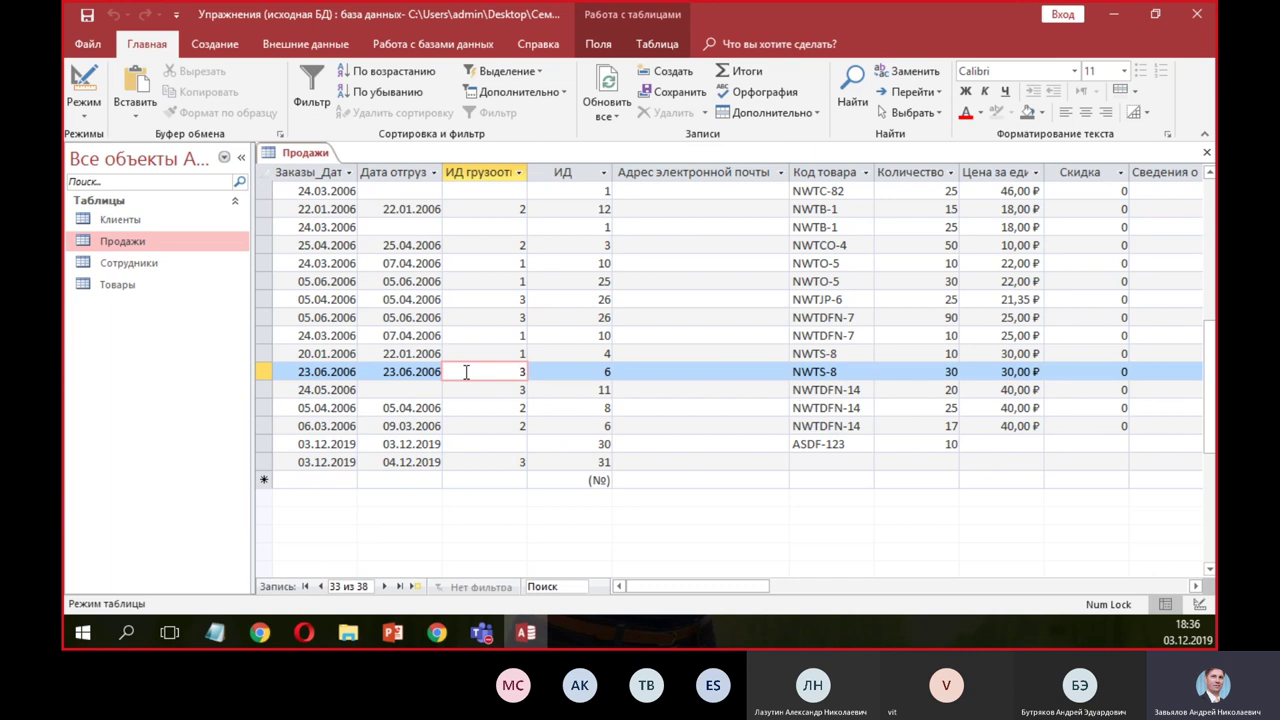
left_click(575, 332)
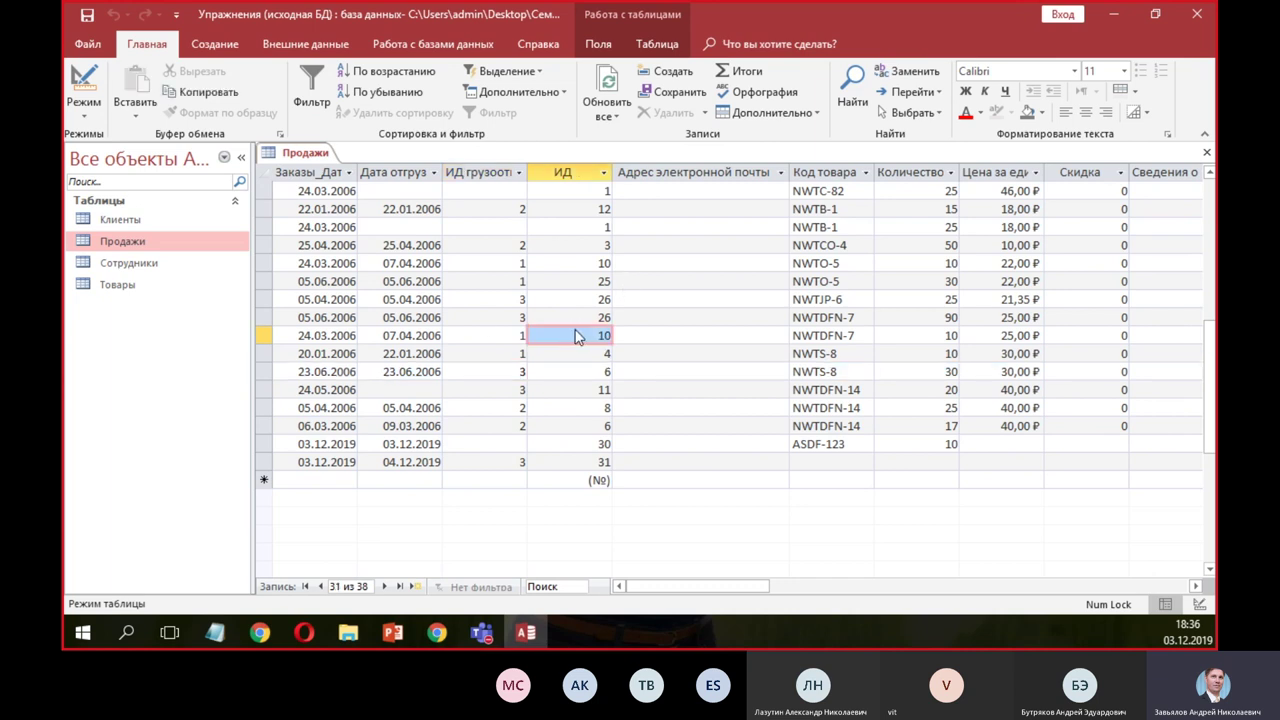
scroll(572, 329, "up", 1)
left_click(583, 281)
left_click(585, 246)
left_click(584, 282)
scroll(583, 283, "up", 6)
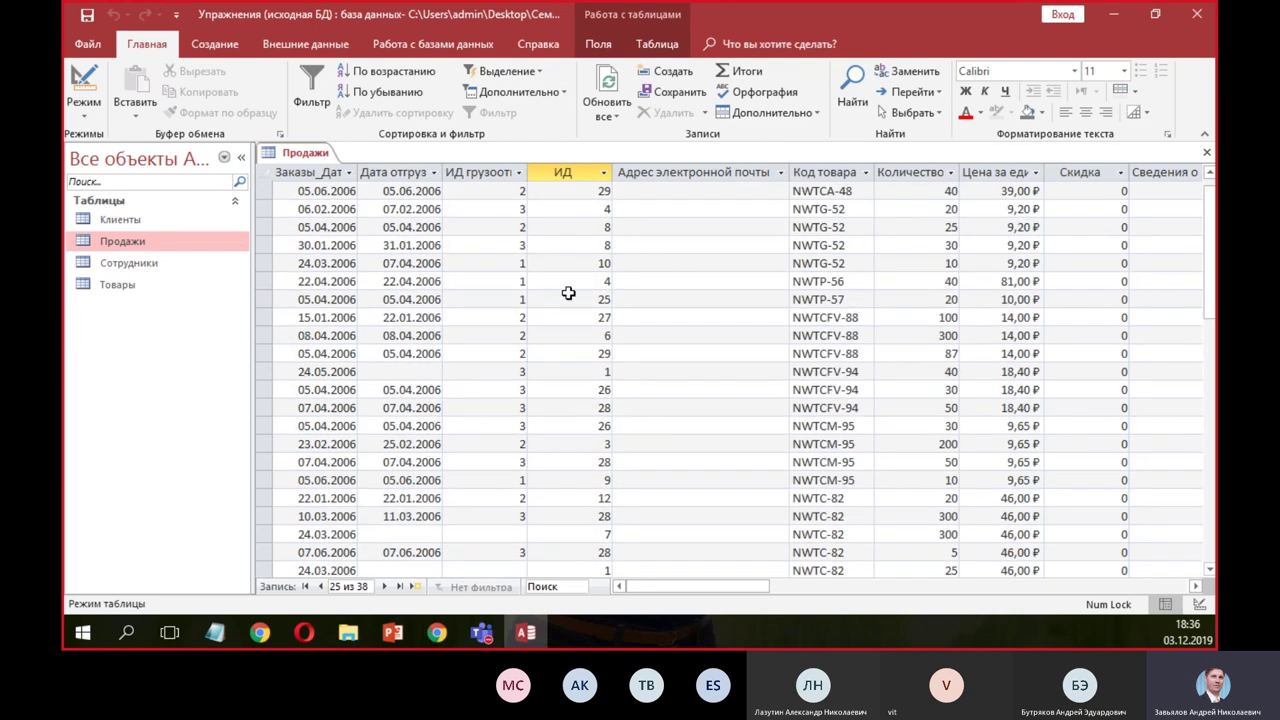
- Delete the ИД field together with its data from the Продажи table's design
left_click(1199, 604)
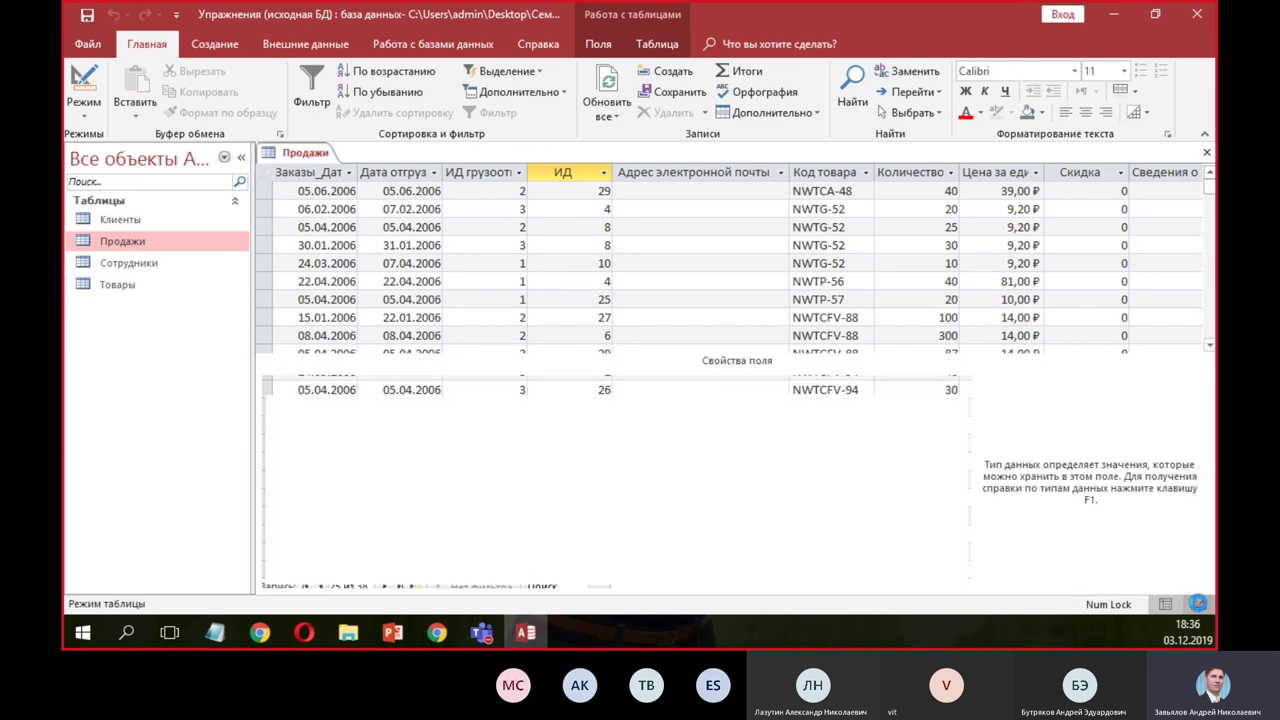
left_click(518, 260)
left_click(519, 239)
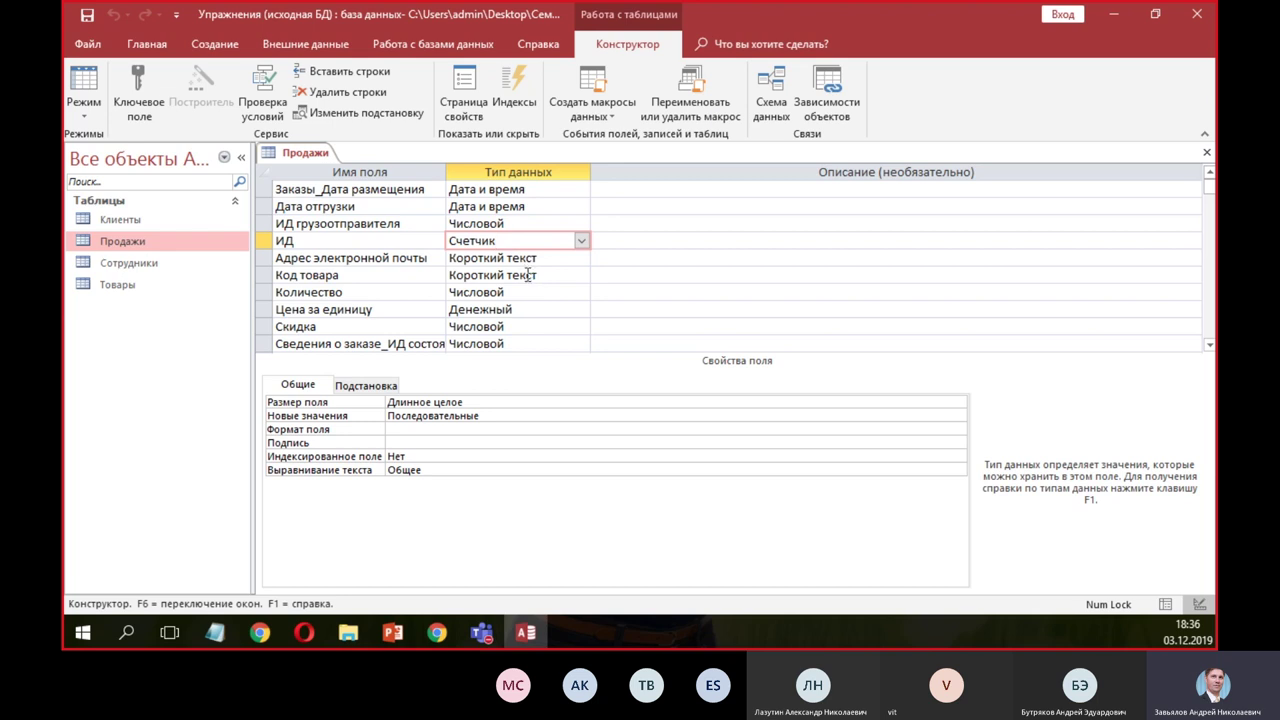
left_click(431, 282)
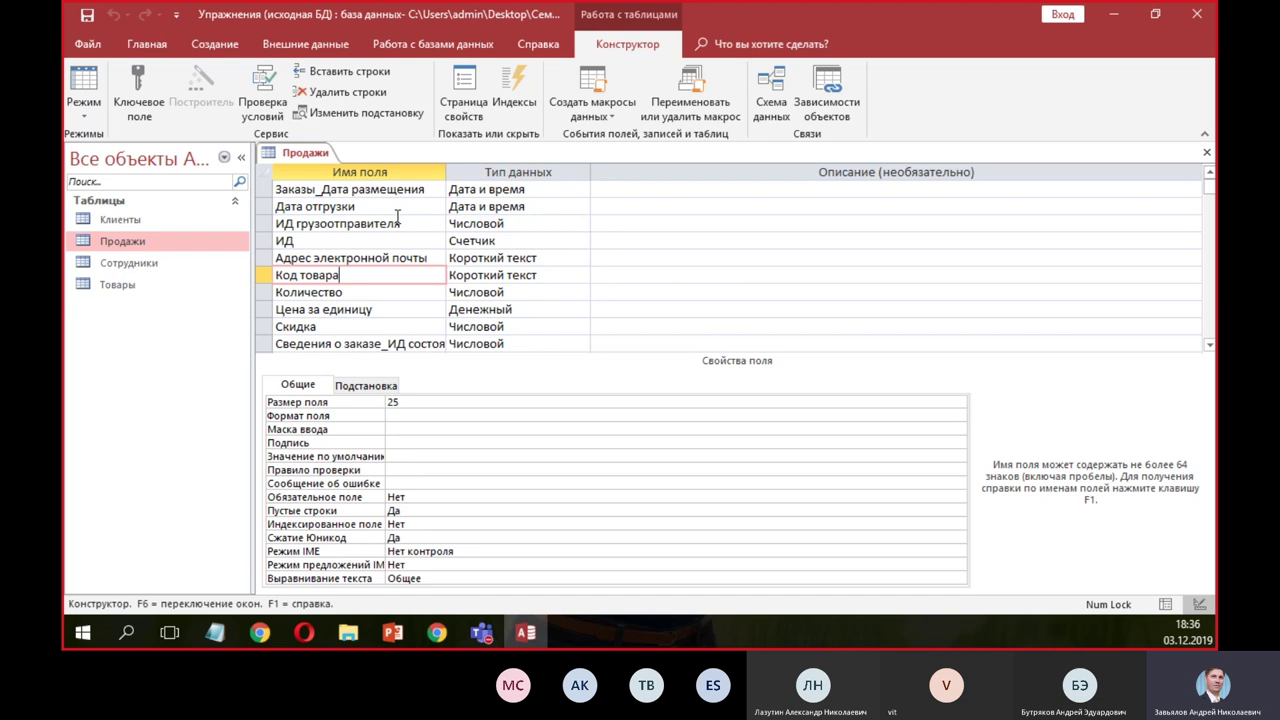
left_click(267, 244)
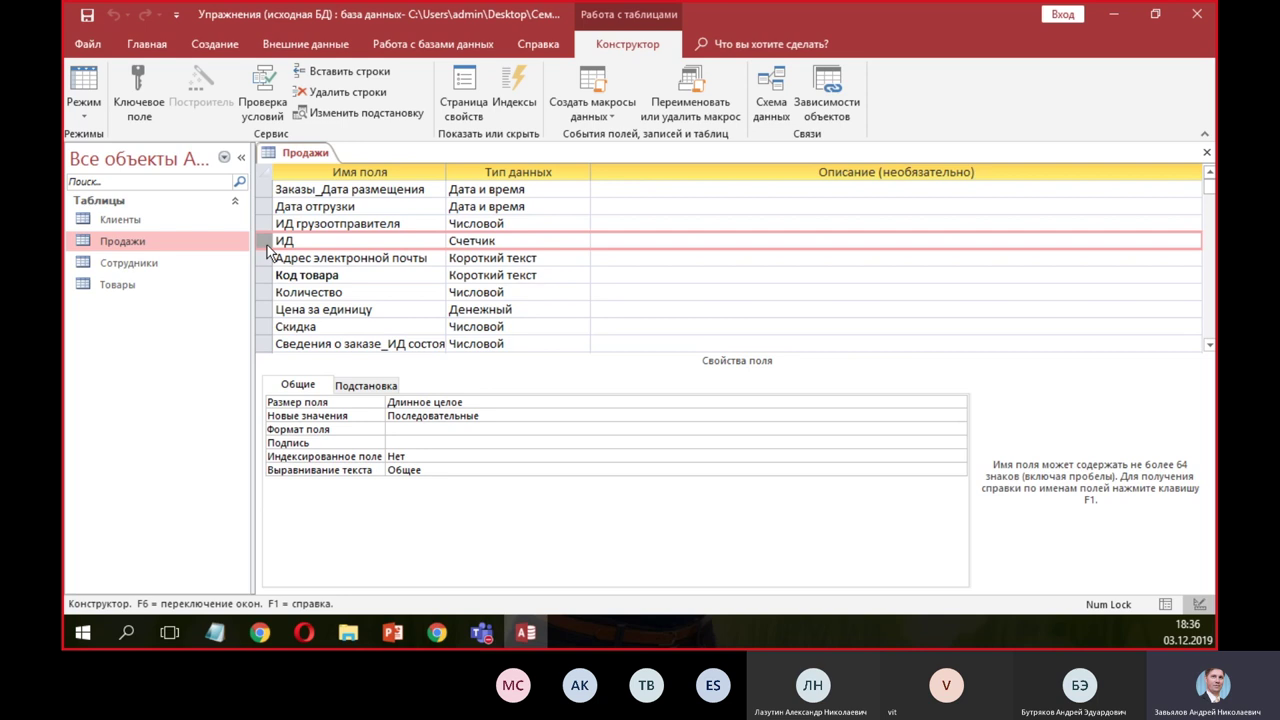
left_click(345, 92)
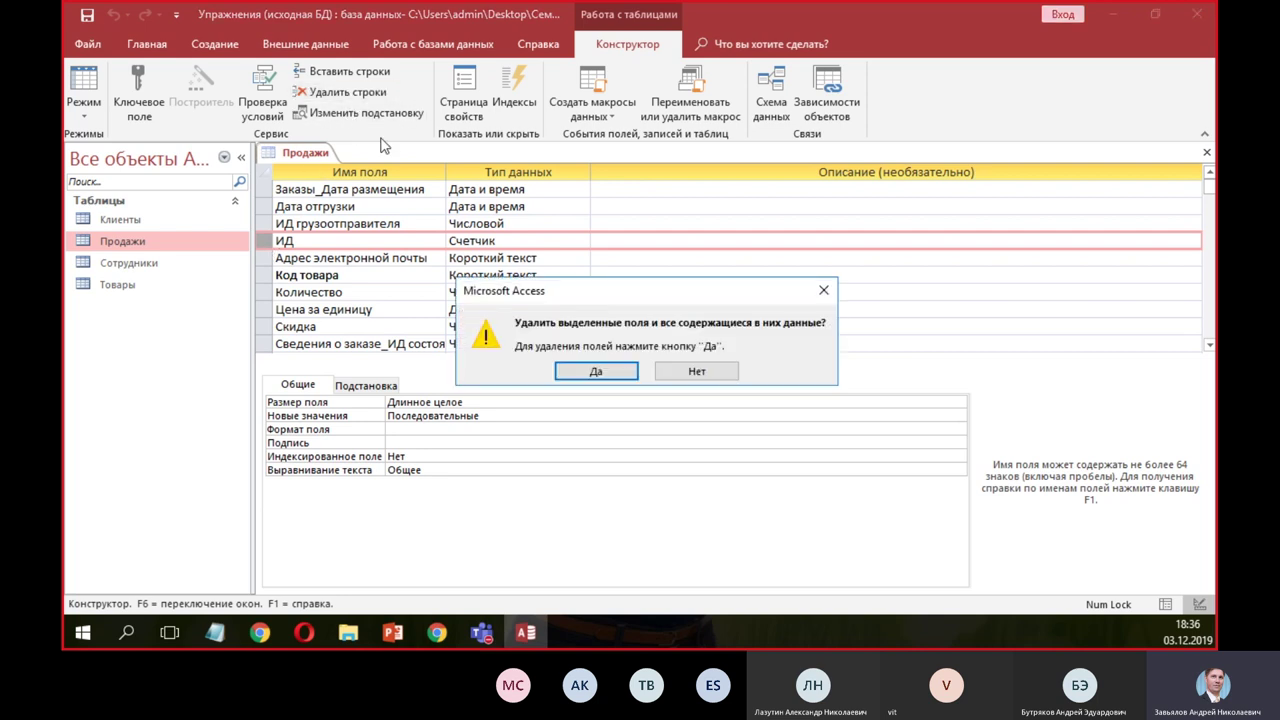
left_click(596, 372)
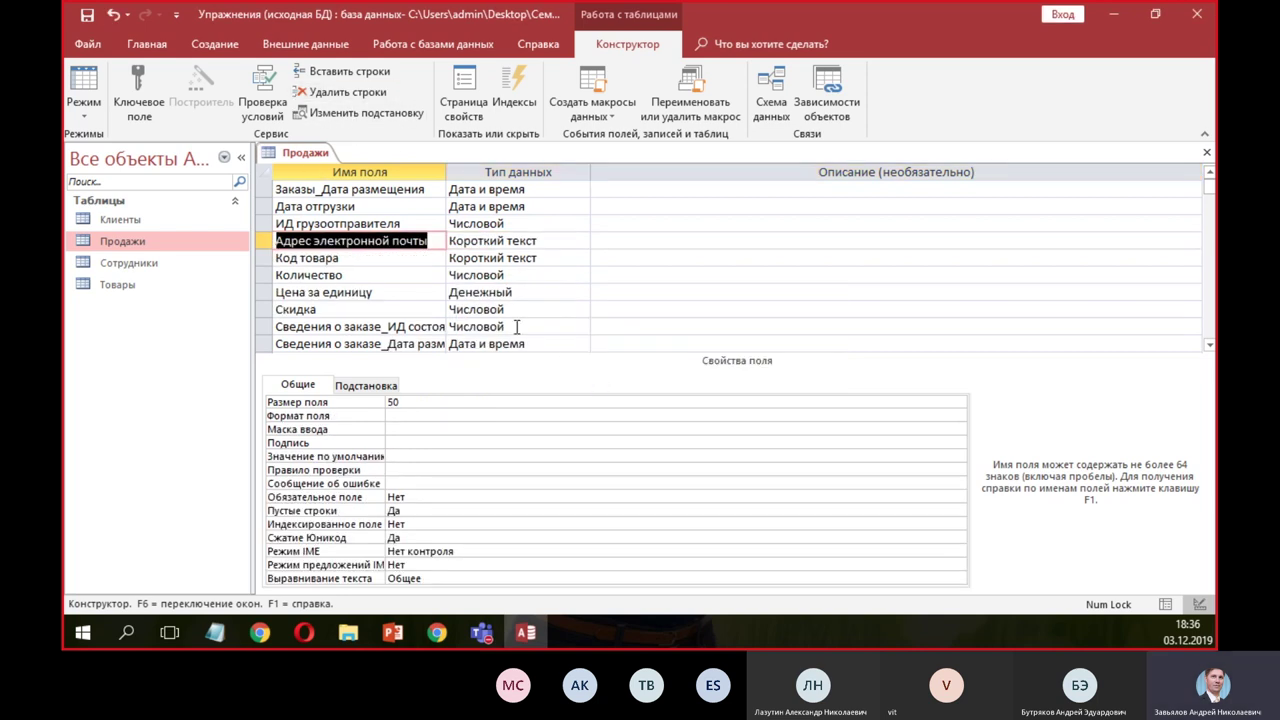
- Insert a new field named Код записи о продаже above Заказы_Дата размещения
left_click(331, 189)
left_click(358, 72)
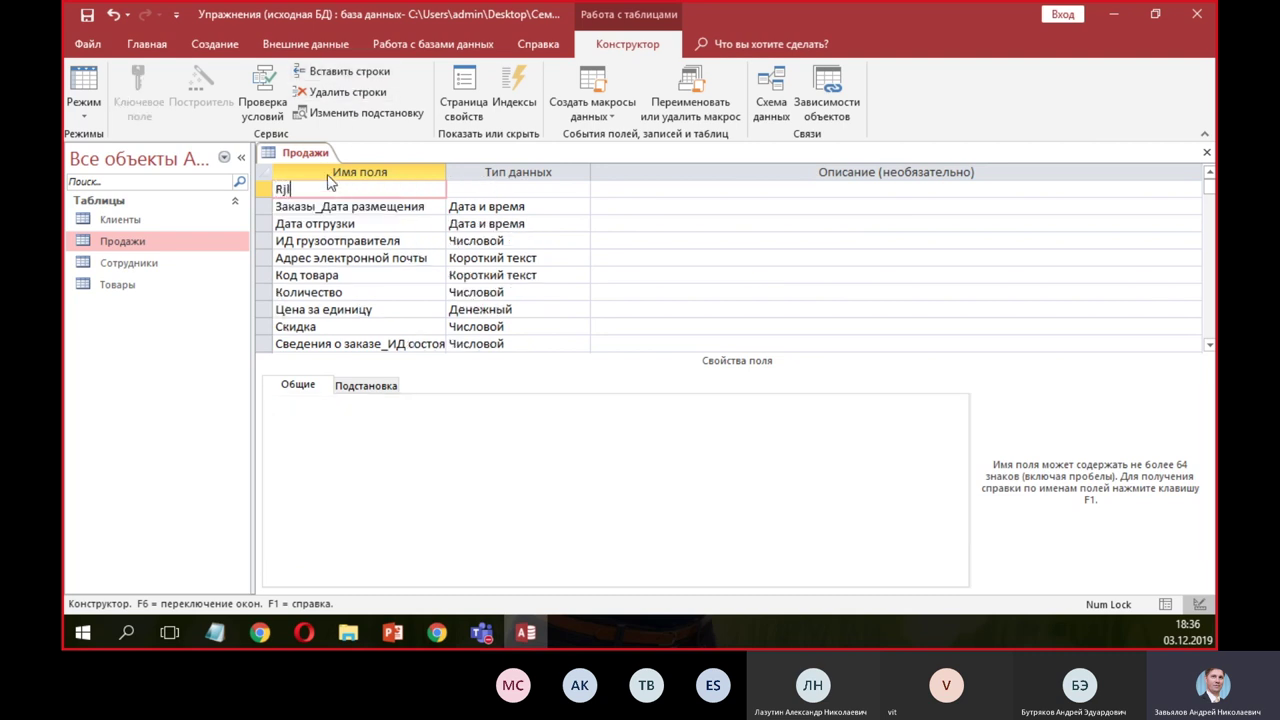
key("BackSpace")
type("Код запа")
type("си о ")
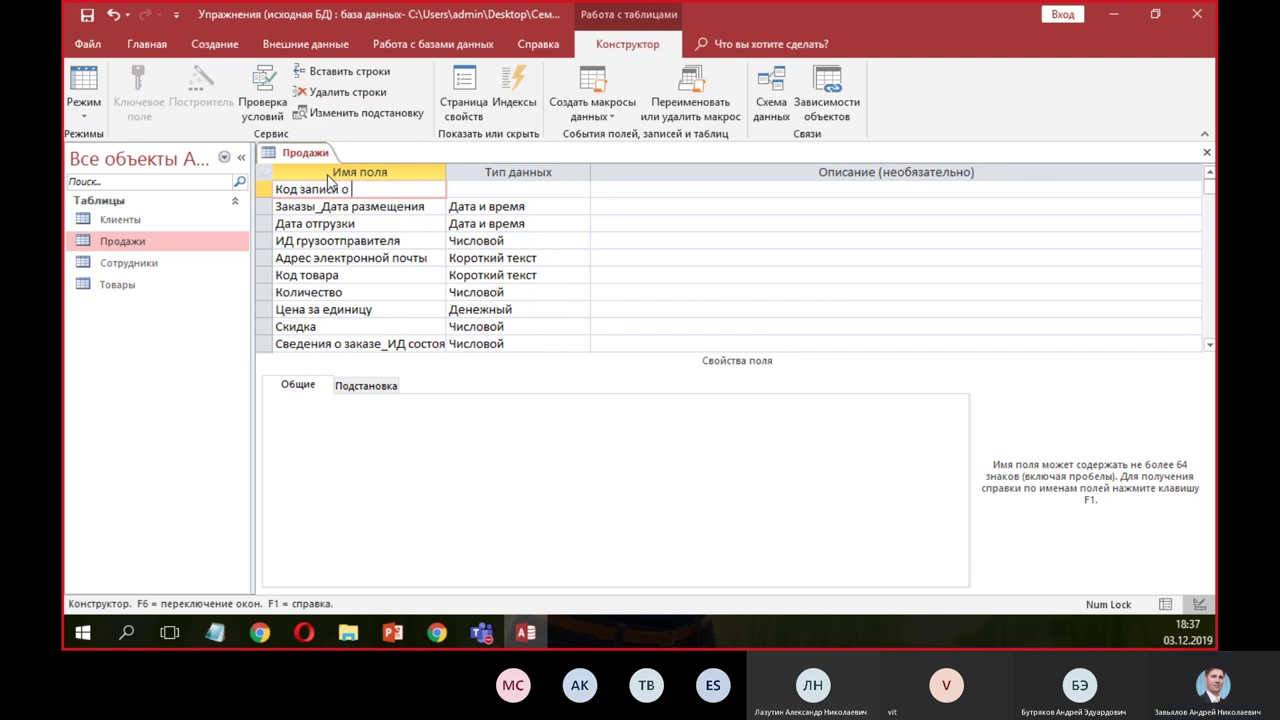
type("продаже")
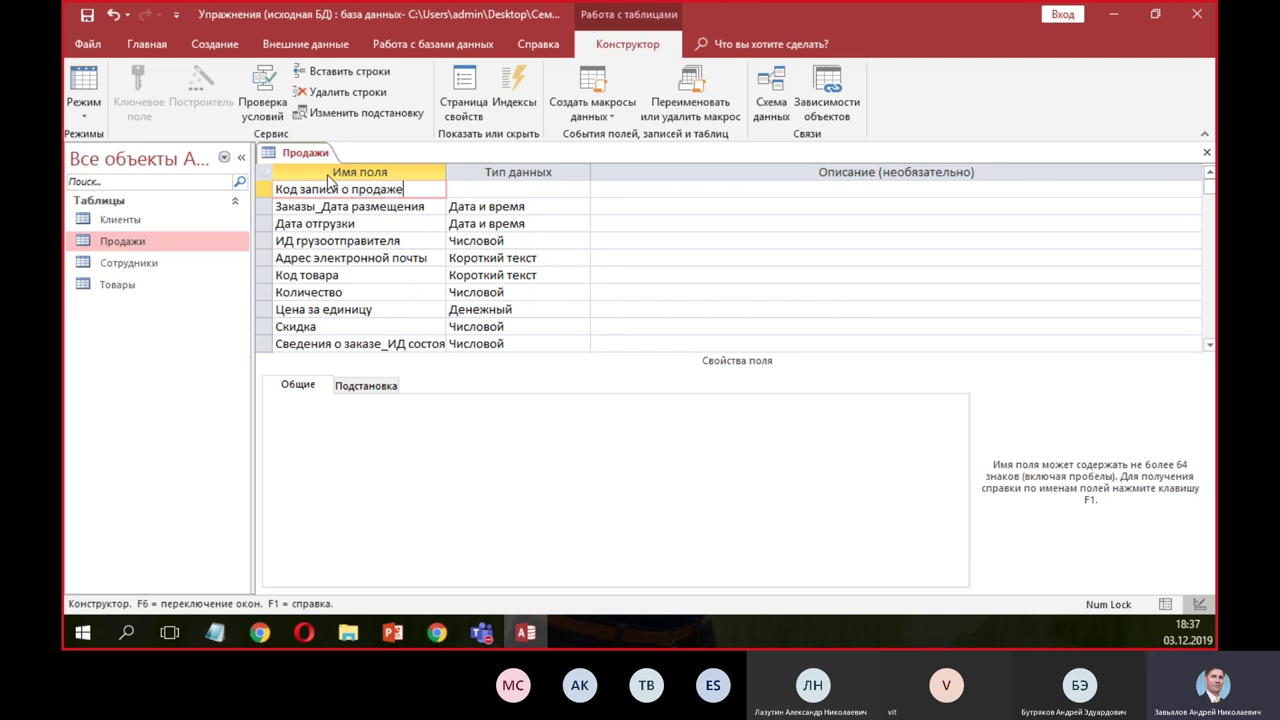
- Set the data type of Код записи о продаже to Счетчик and make it the primary key
left_click(557, 192)
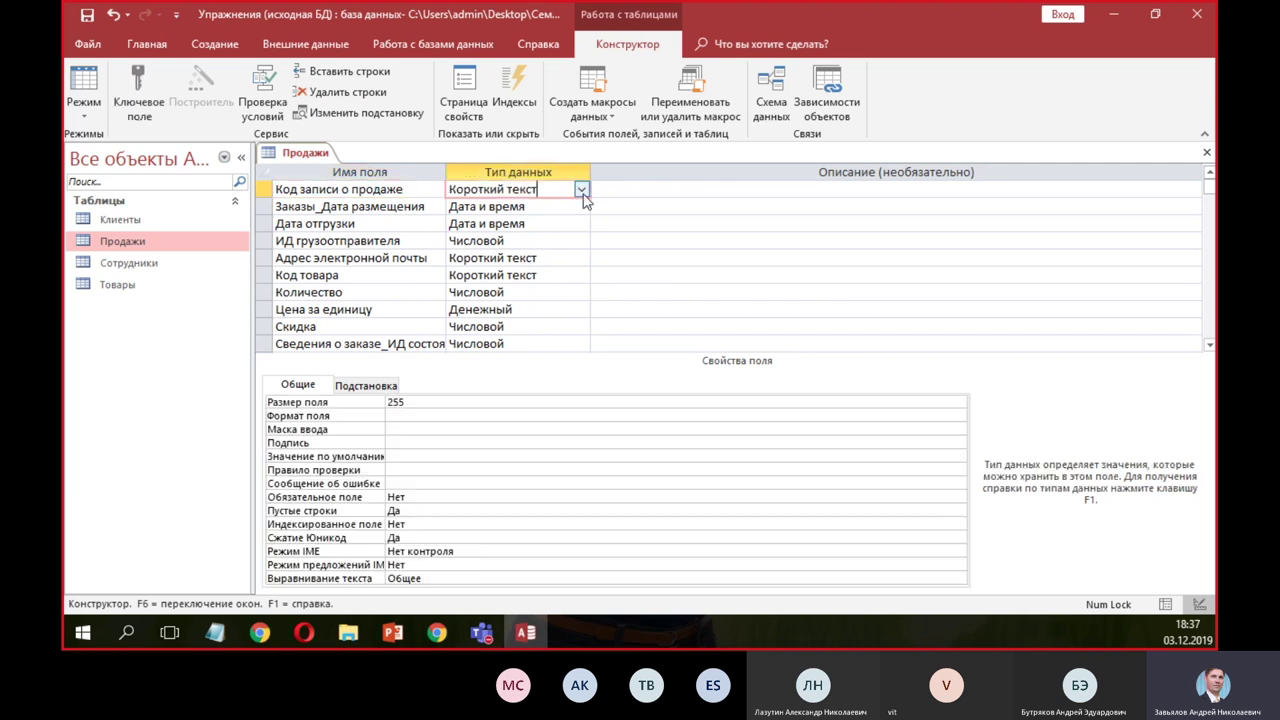
left_click(580, 189)
left_click(537, 309)
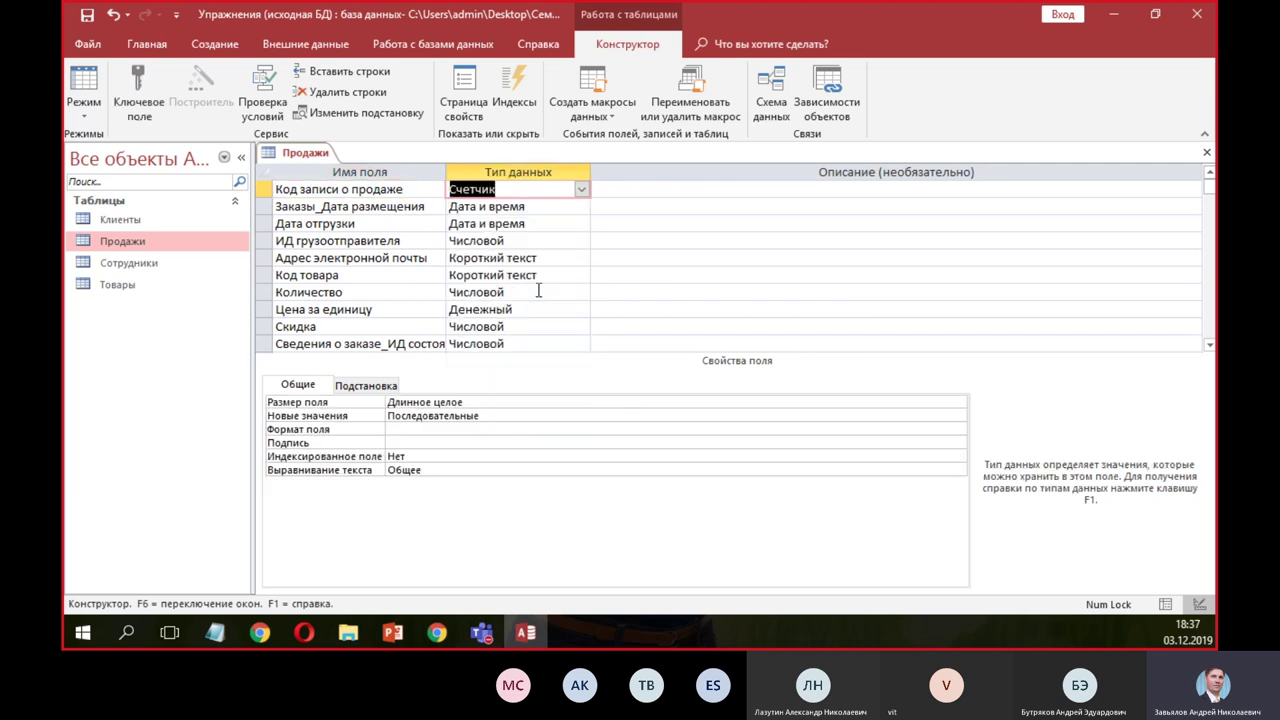
left_click(145, 104)
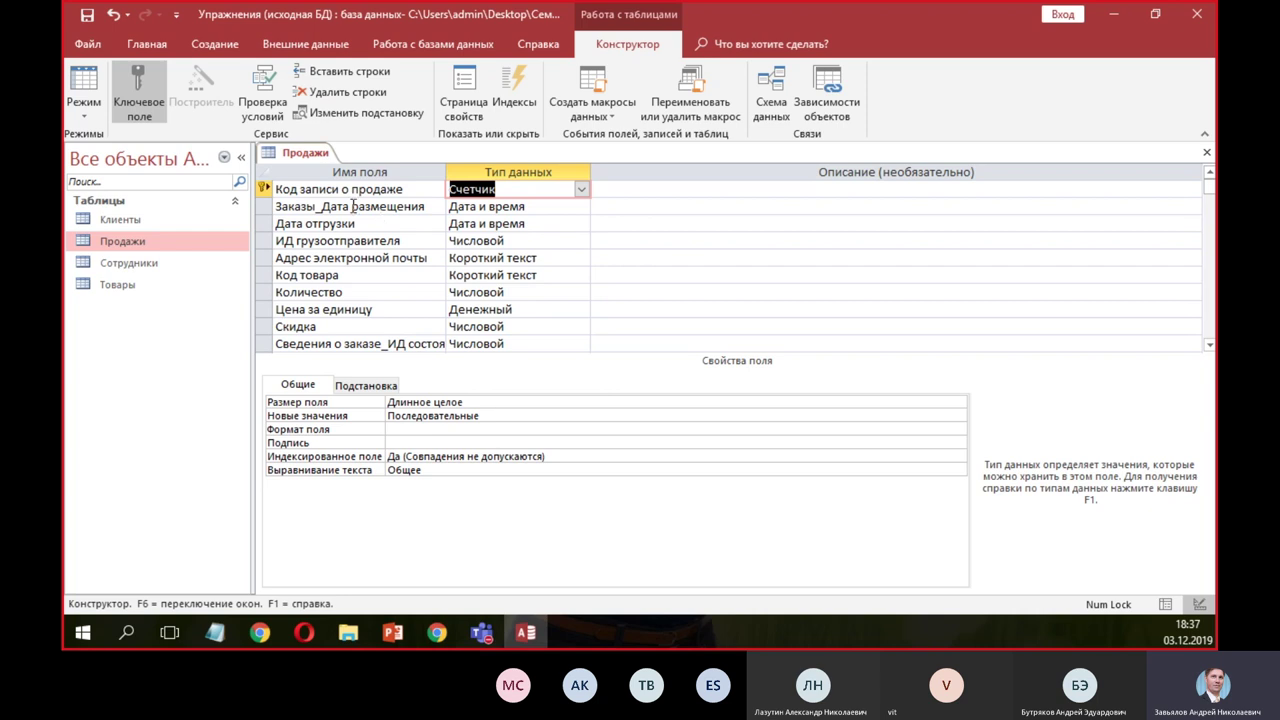
- Save the Продажи design changes while switching to the datasheet, and close the table
left_click(81, 91)
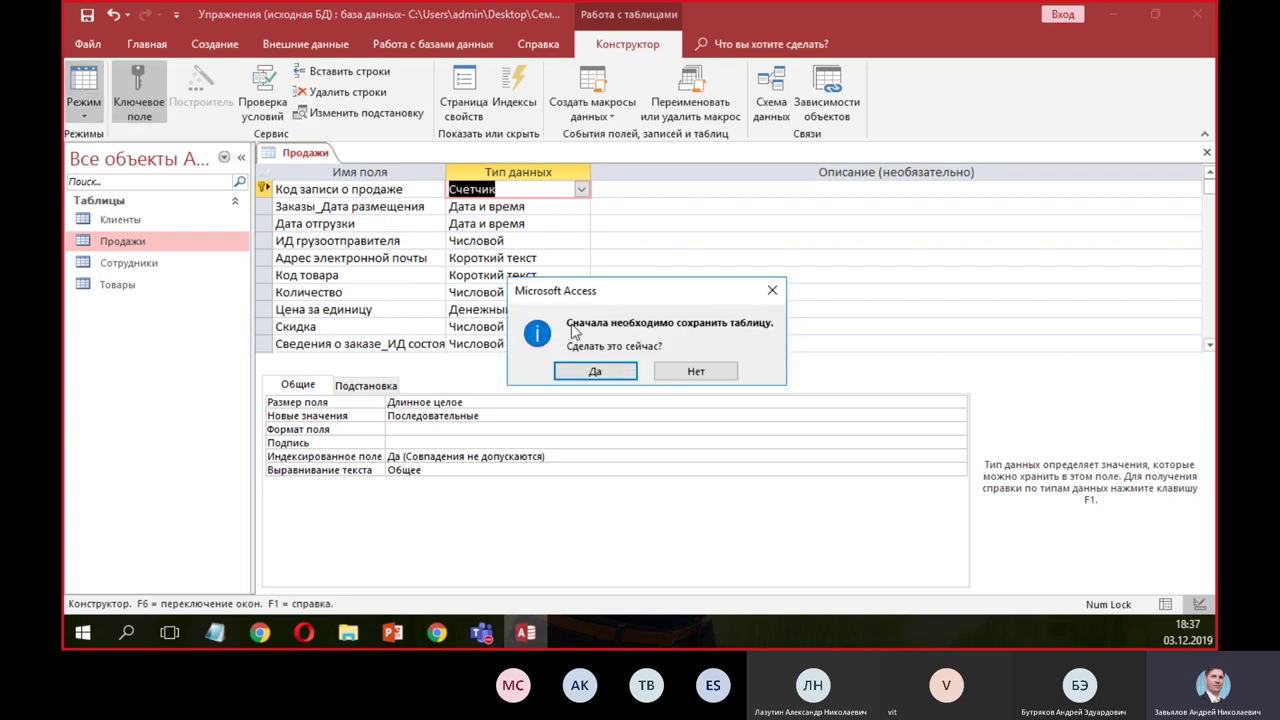
left_click(596, 371)
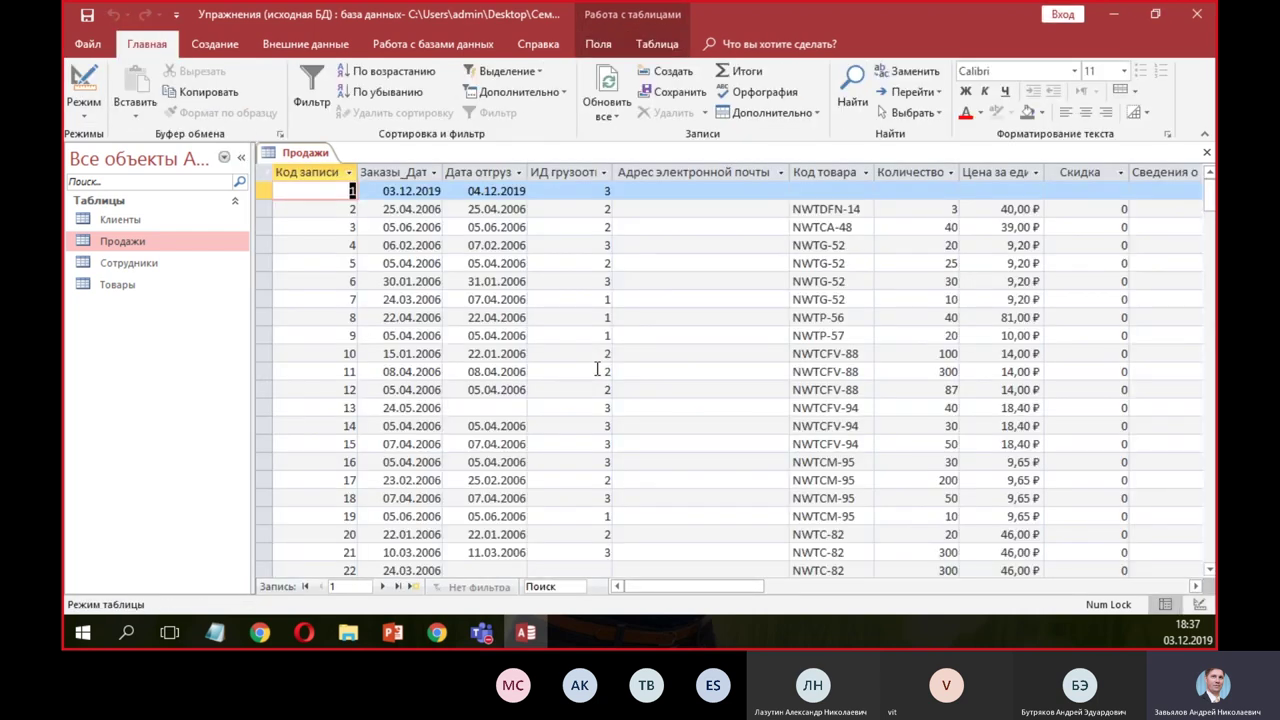
left_click(1206, 152)
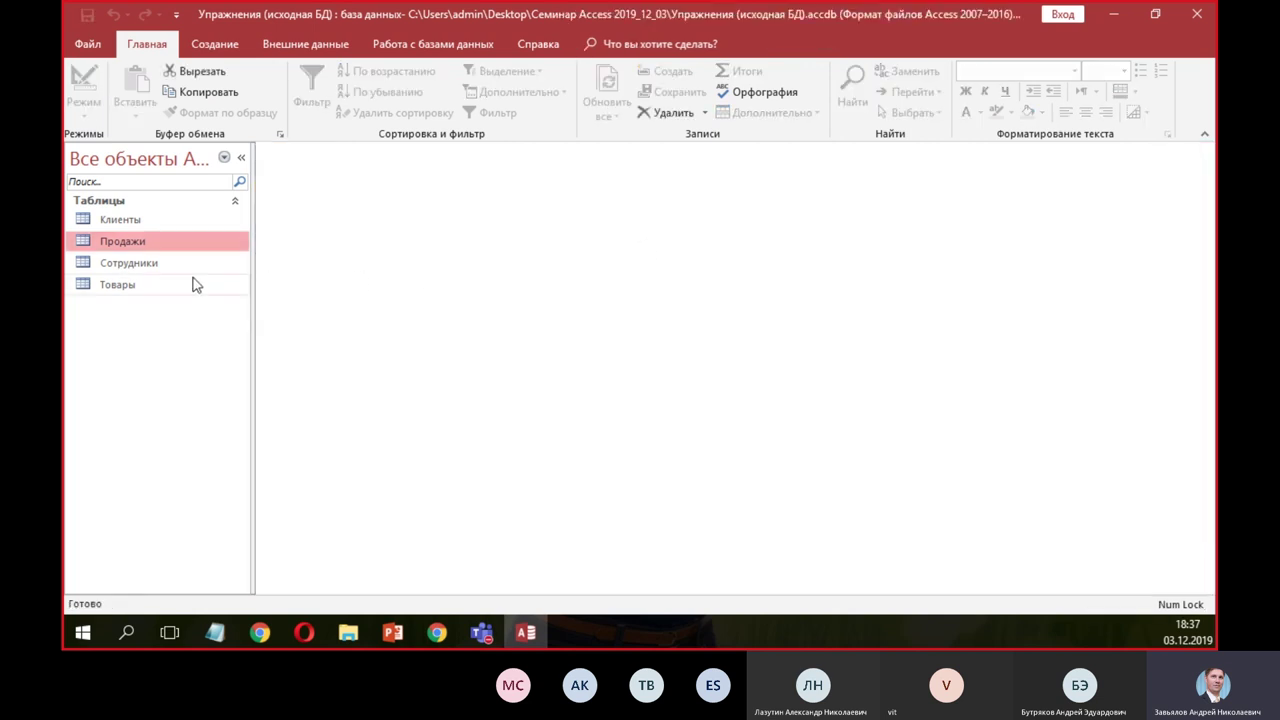
- Reopen the Продажи table, fit the Код записи о продаже column to its heading and examine its values down to the last record
double_click(148, 248)
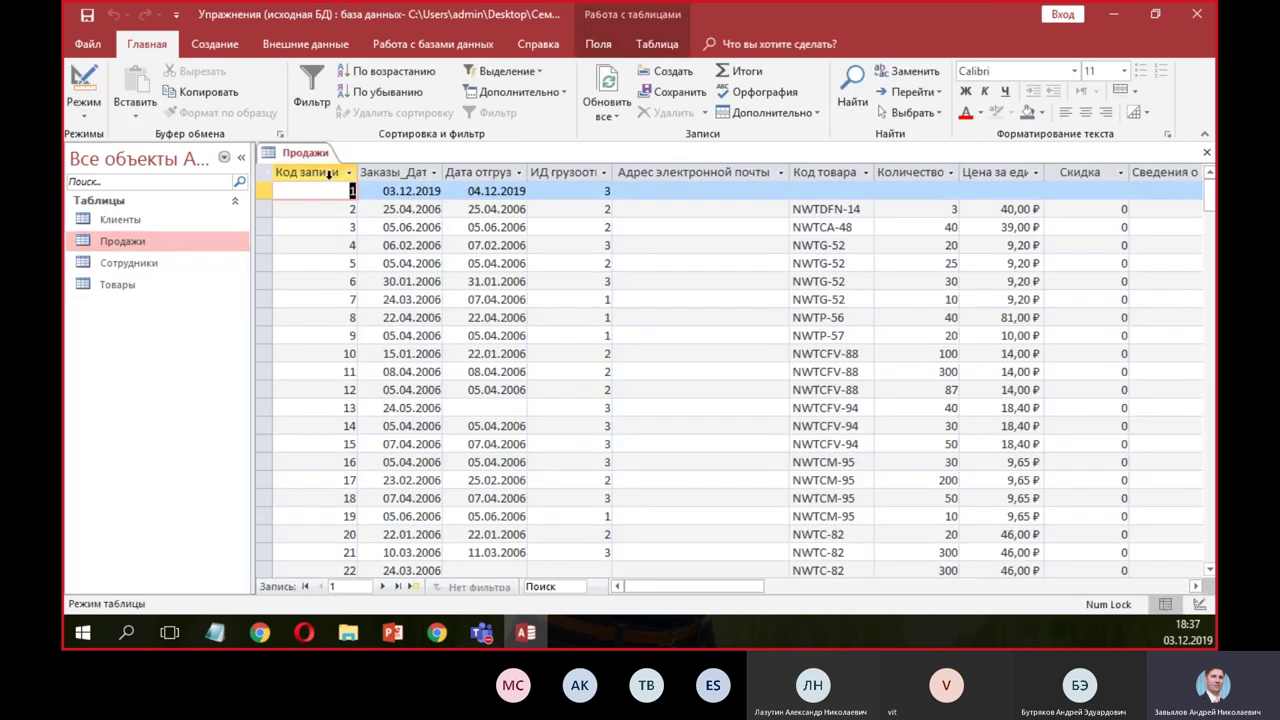
double_click(355, 172)
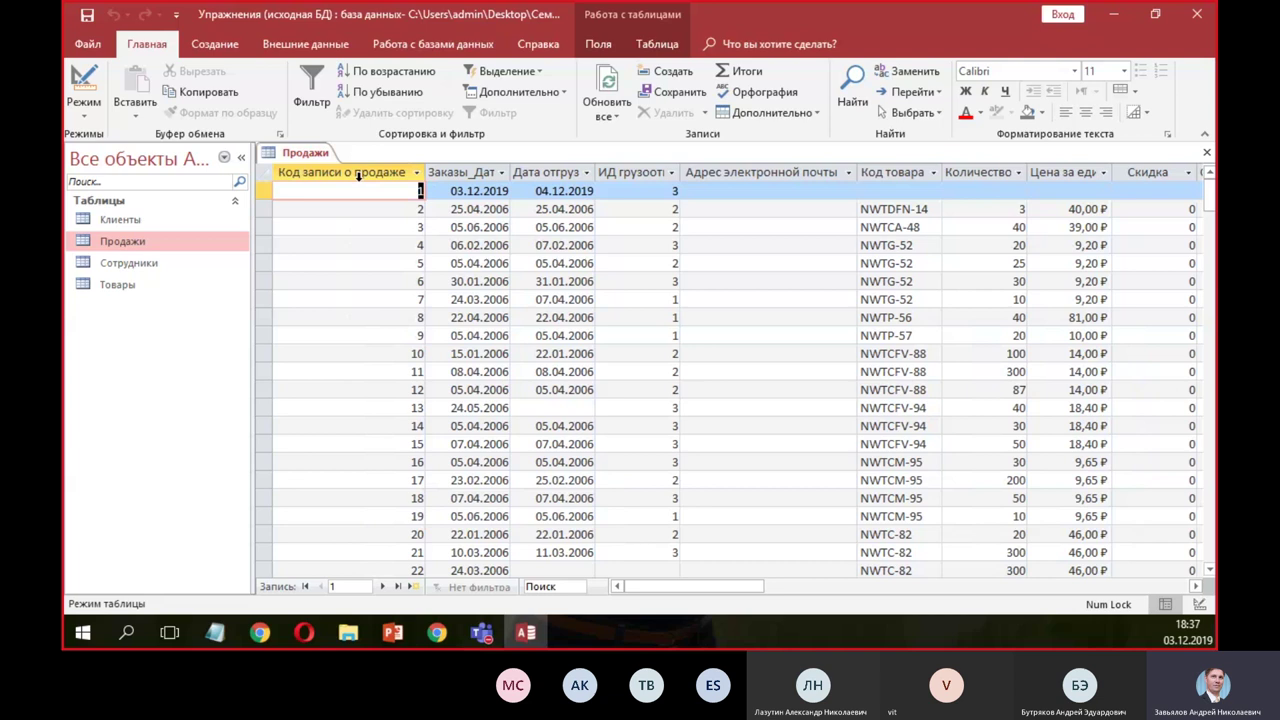
left_click(368, 278)
scroll(375, 226, "down", 1)
scroll(372, 228, "down", 9)
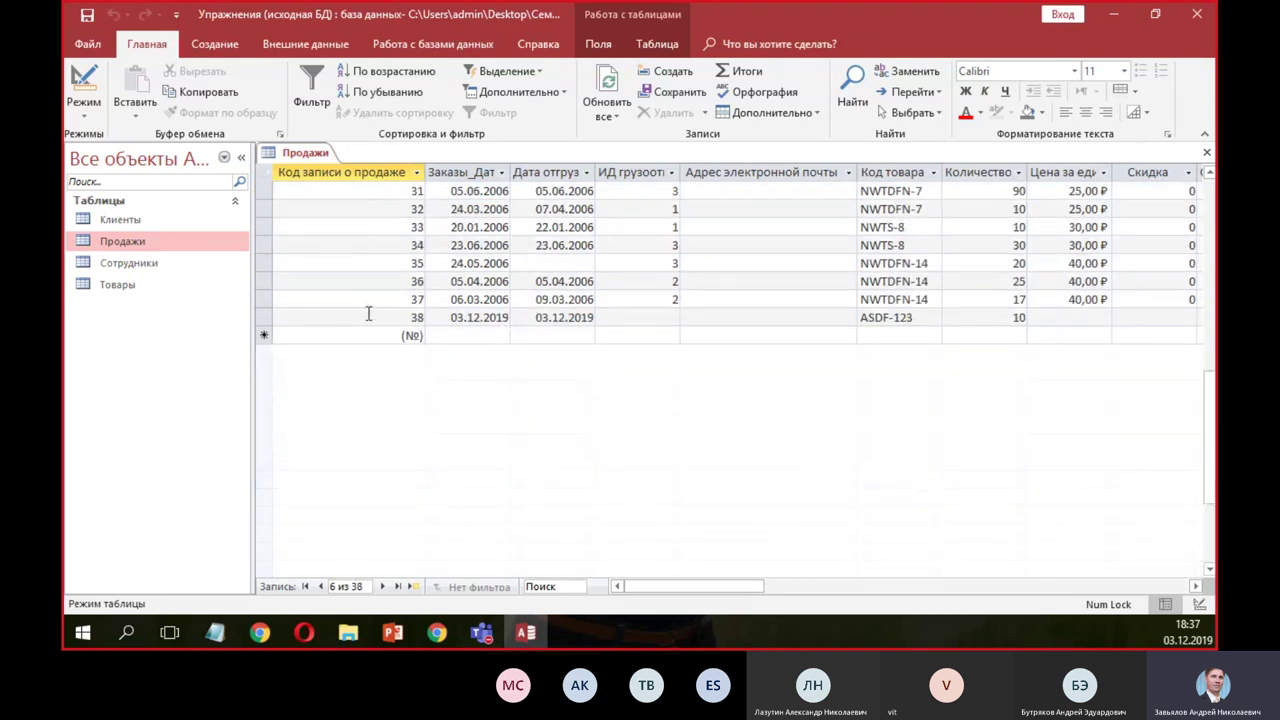
left_click(370, 317)
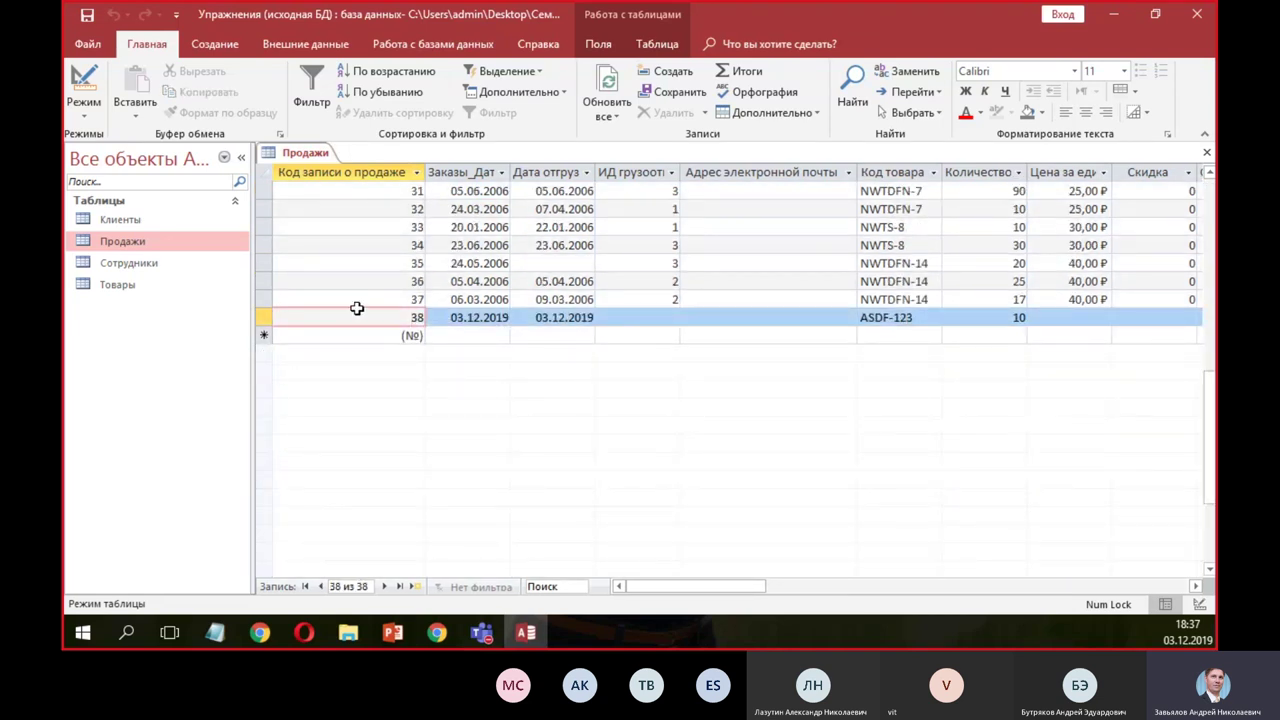
left_click(366, 250)
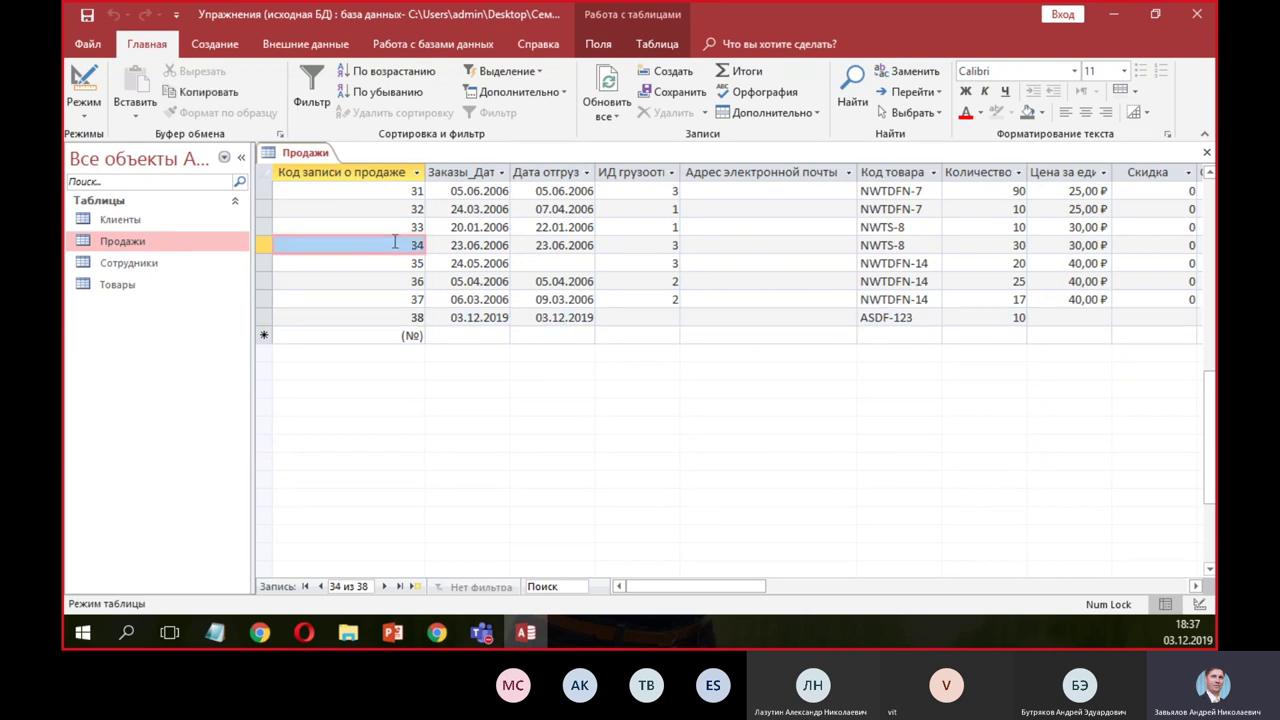
- Try to delete the Код записи о продаже value 34 in the Продажи table
double_click(412, 246)
key("Delete")
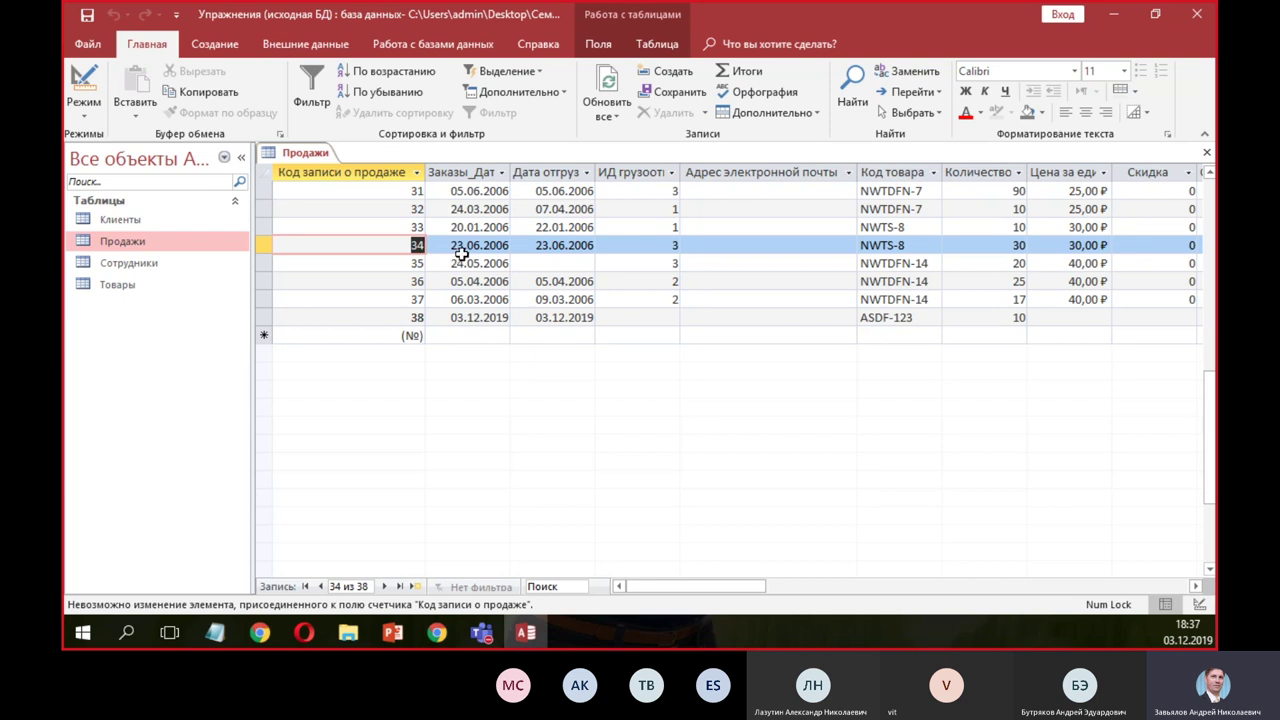
left_click(387, 250)
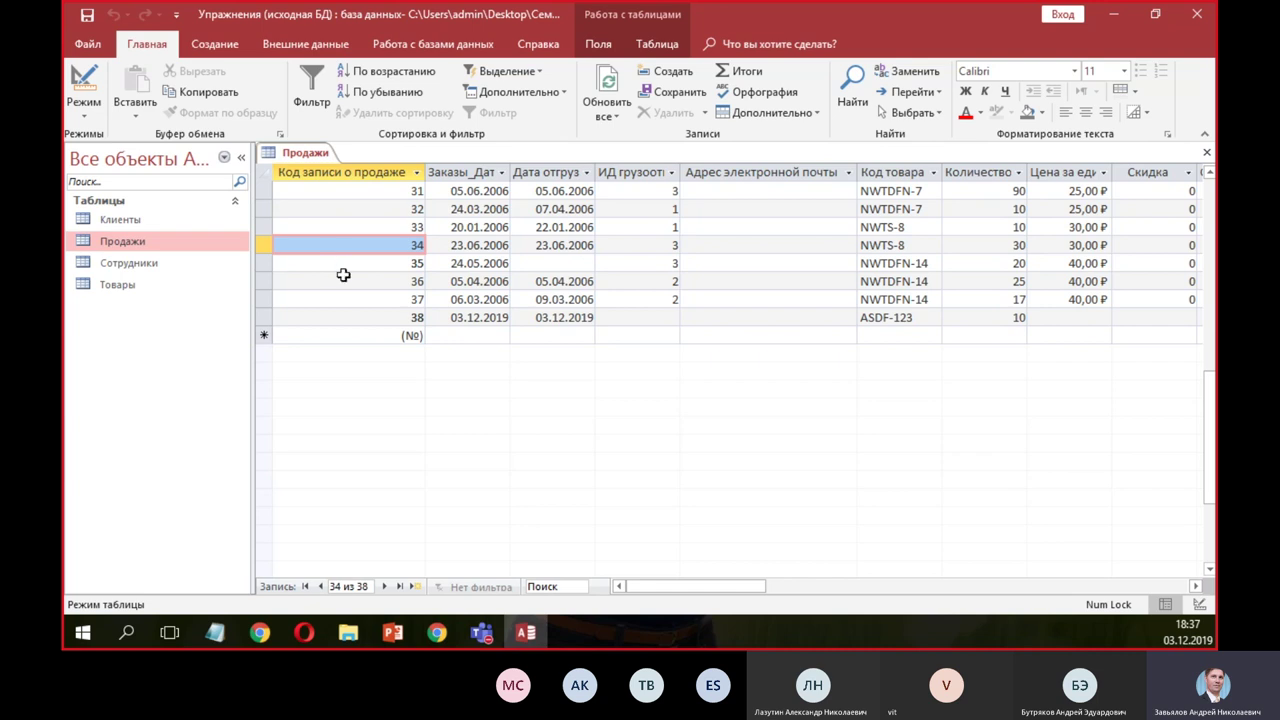
- Add a new record to Продажи with 03.12.2019 as both the order date and the shipping date
left_click(476, 337)
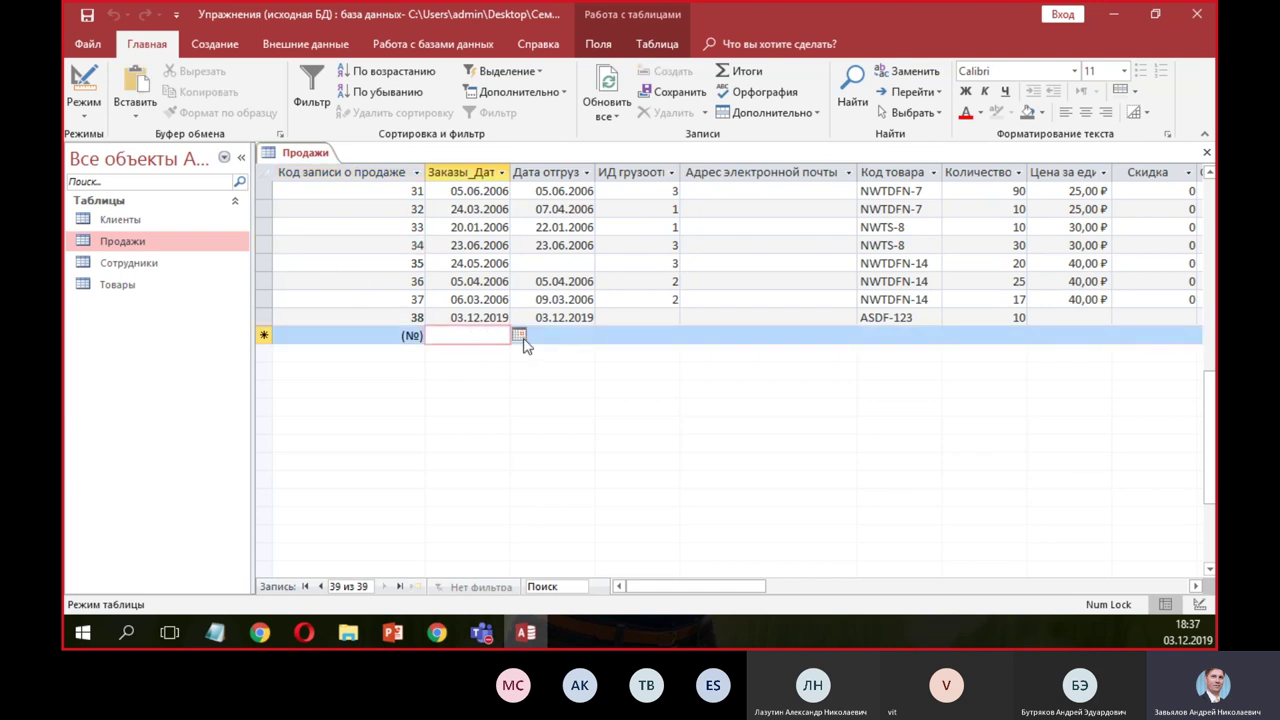
left_click(520, 336)
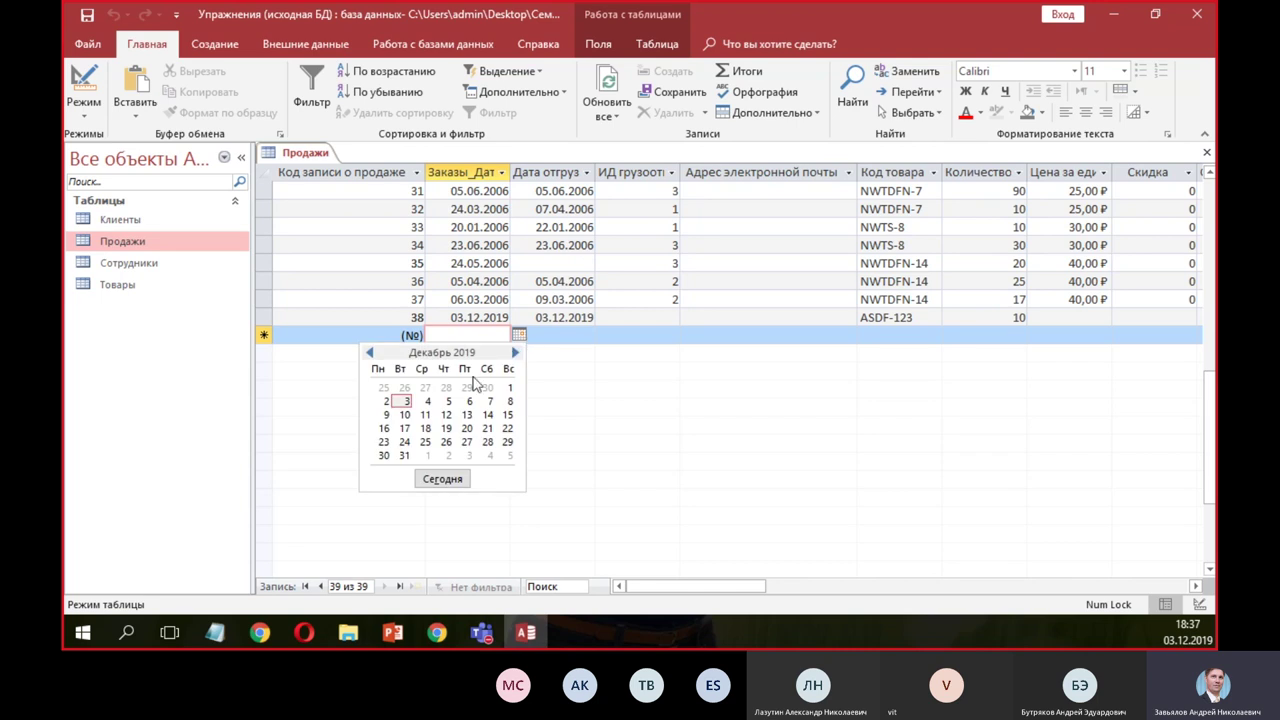
left_click(406, 402)
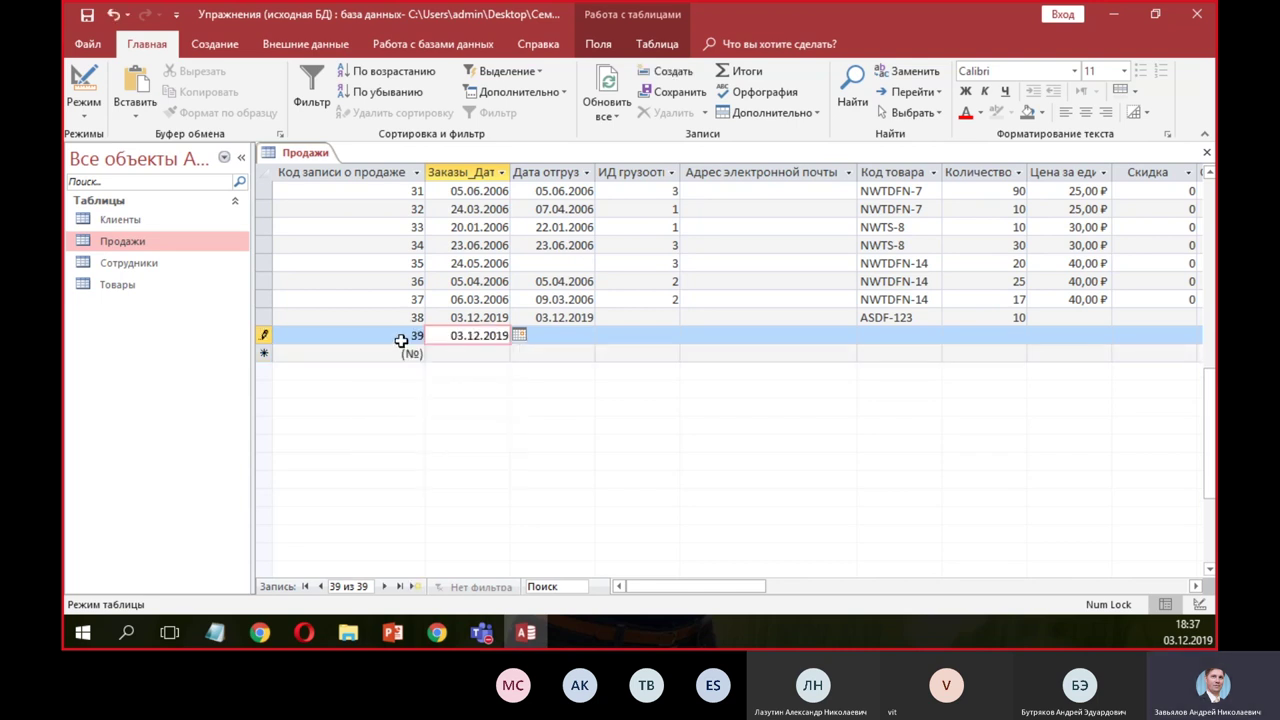
left_click(543, 335)
left_click(603, 334)
left_click(490, 401)
left_click(644, 335)
left_click(706, 332)
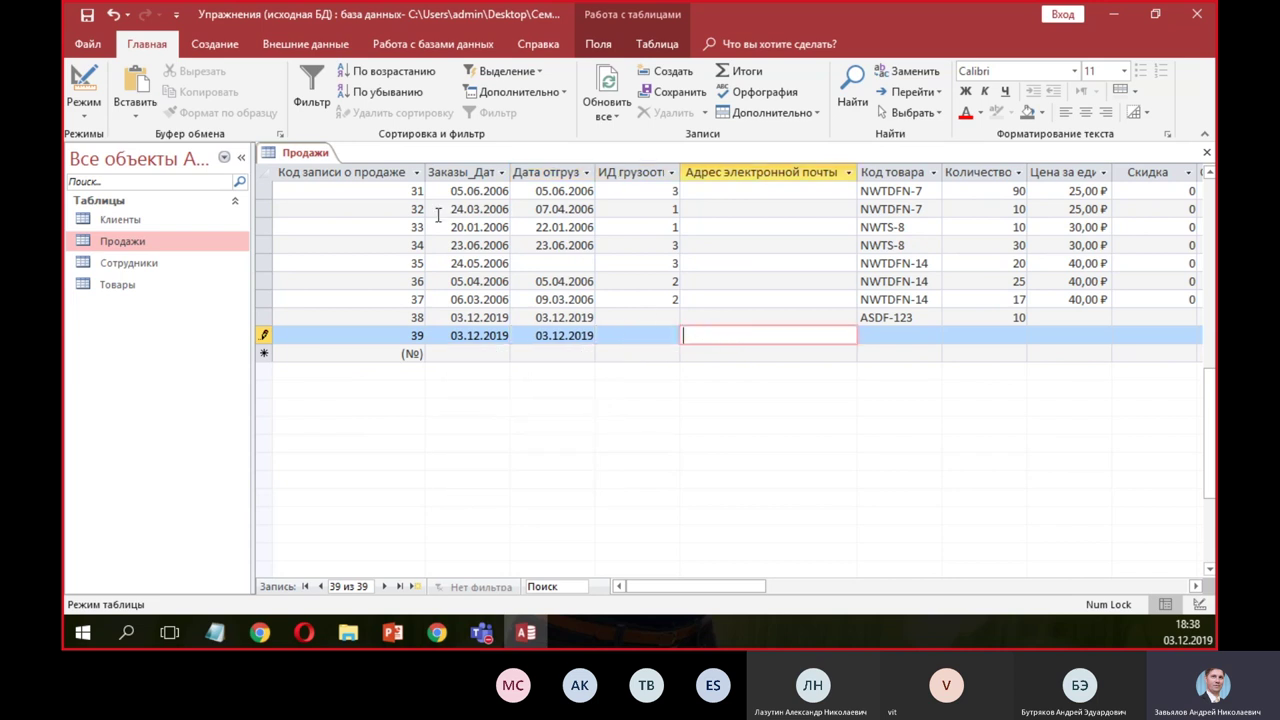
left_click(390, 213)
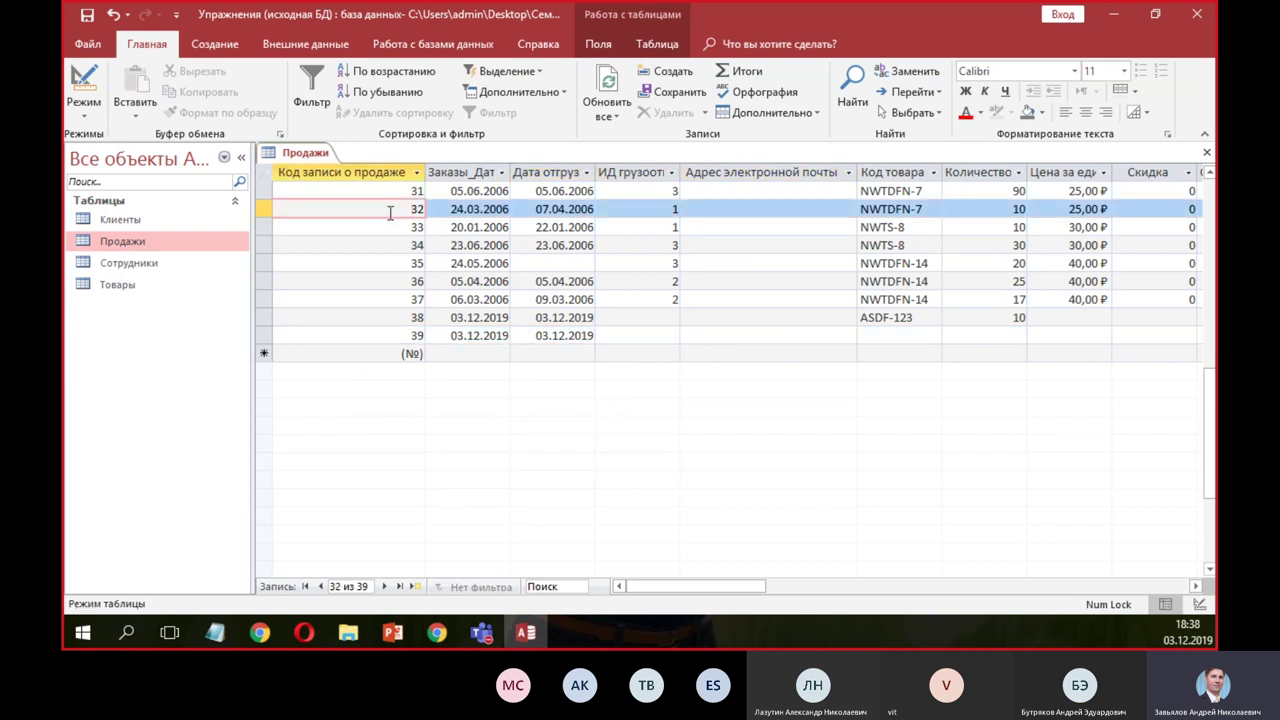
- Close the Продажи table with its layout changes saved, and switch to the PowerPoint presentation on keys and relationships
scroll(385, 216, "up", 4)
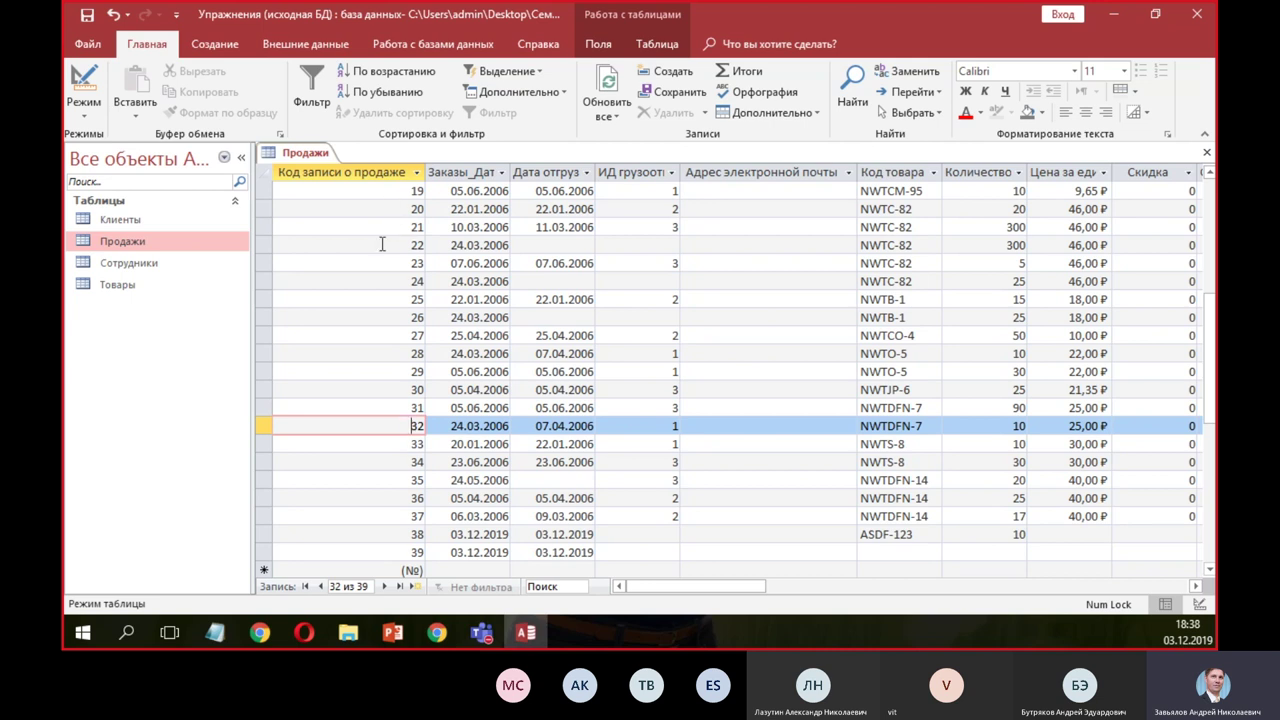
left_click(263, 405)
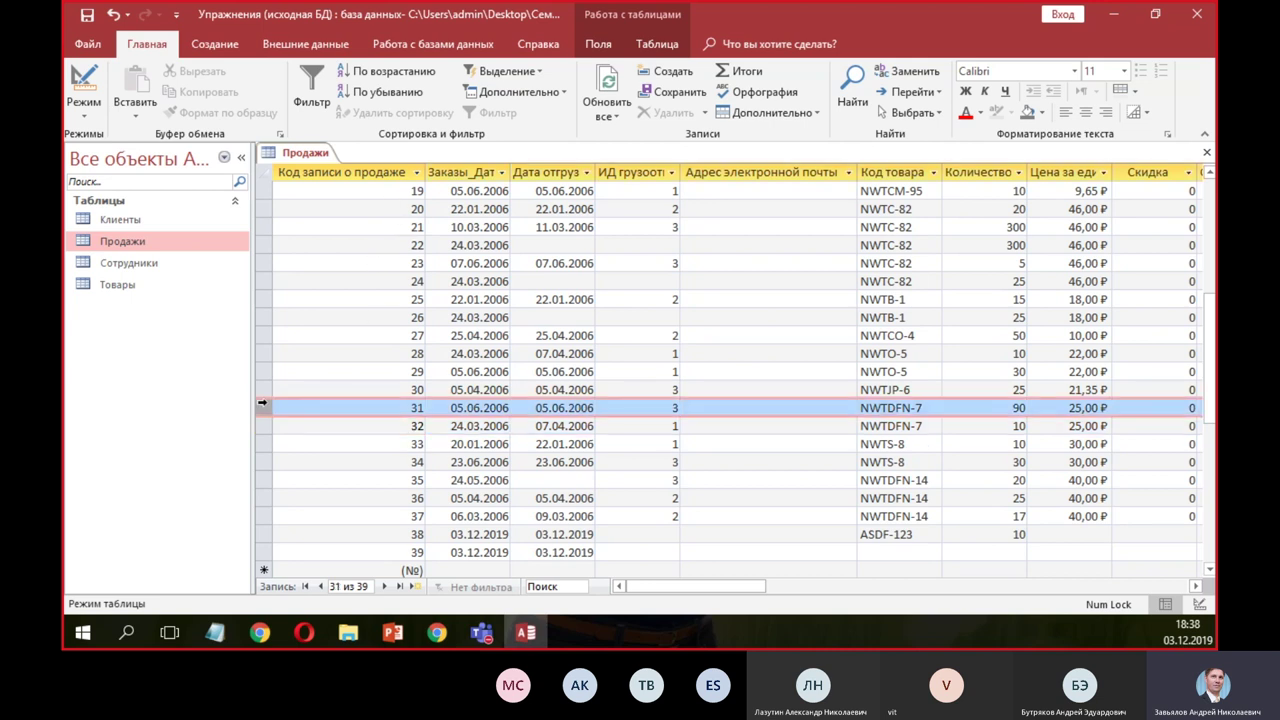
left_click(263, 390)
left_click_drag(748, 588, 656, 598)
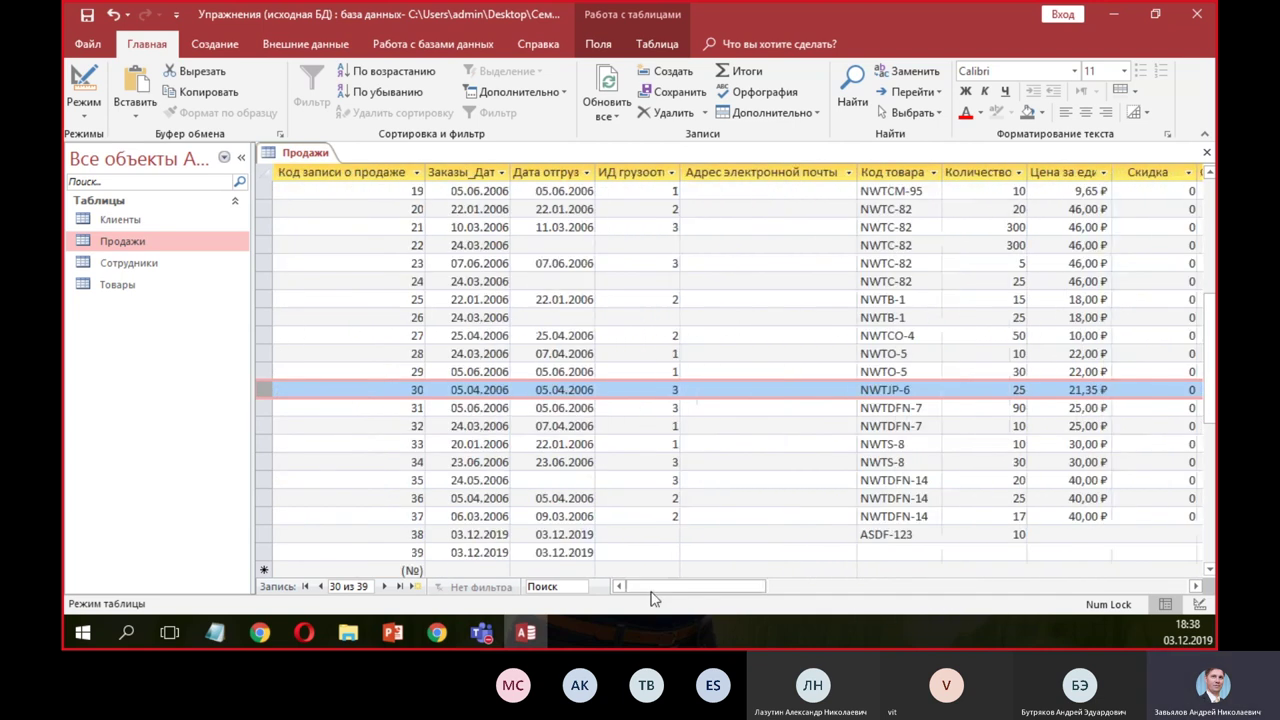
left_click(1207, 153)
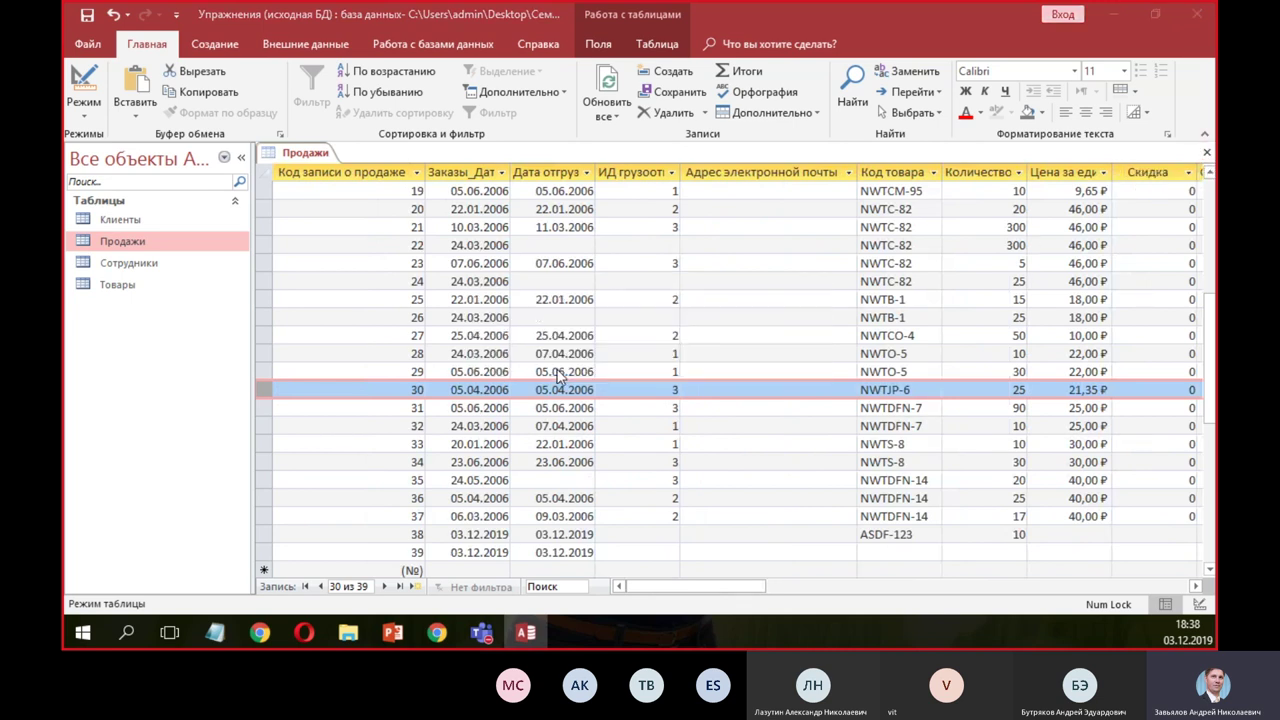
left_click(558, 368)
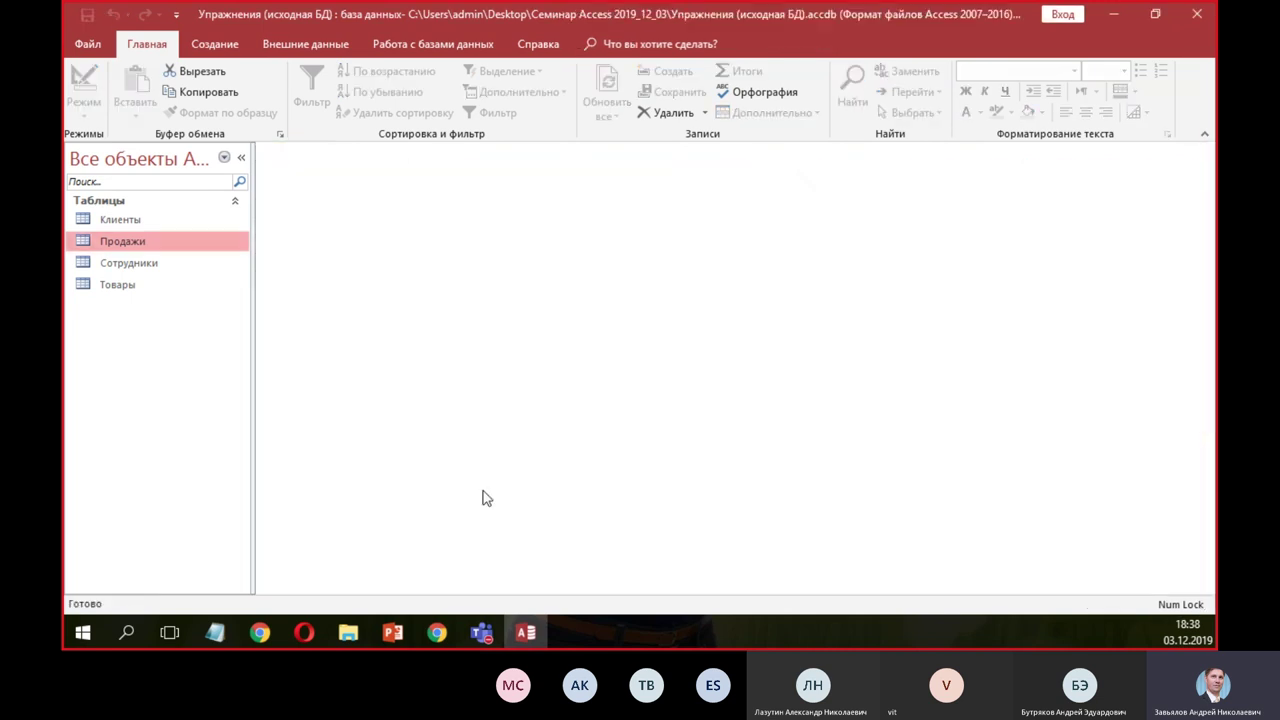
left_click(522, 634)
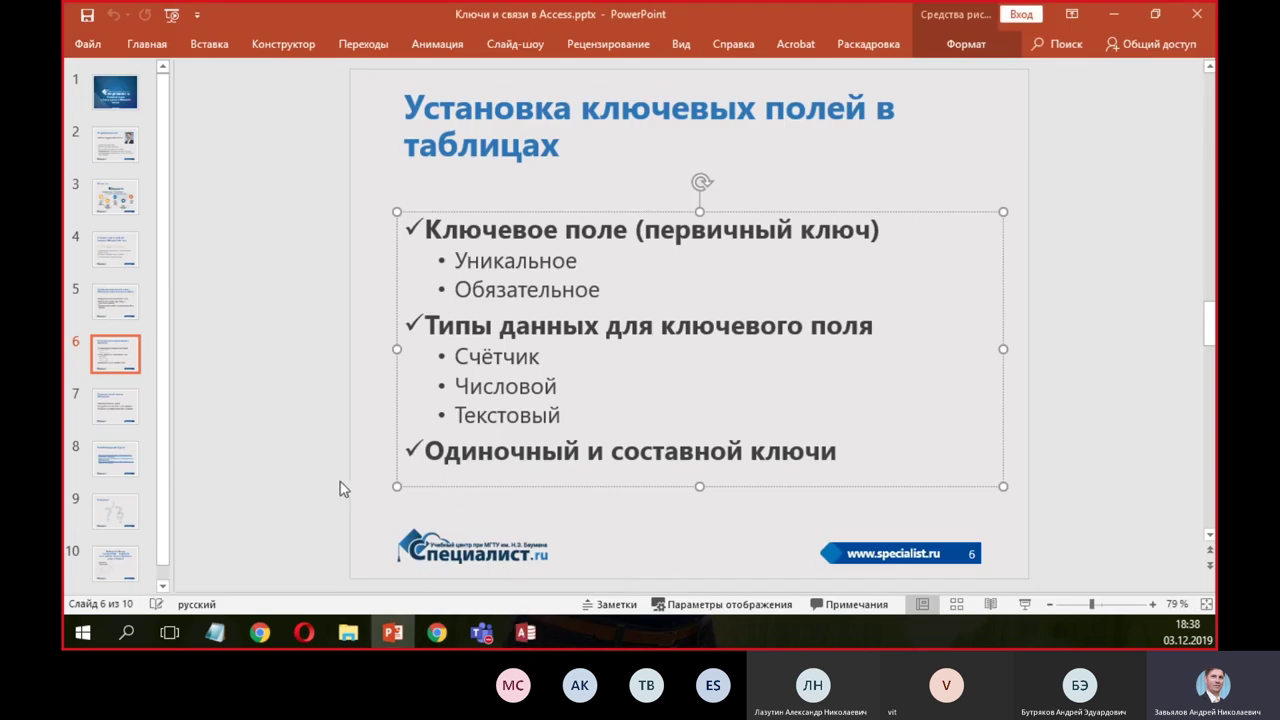
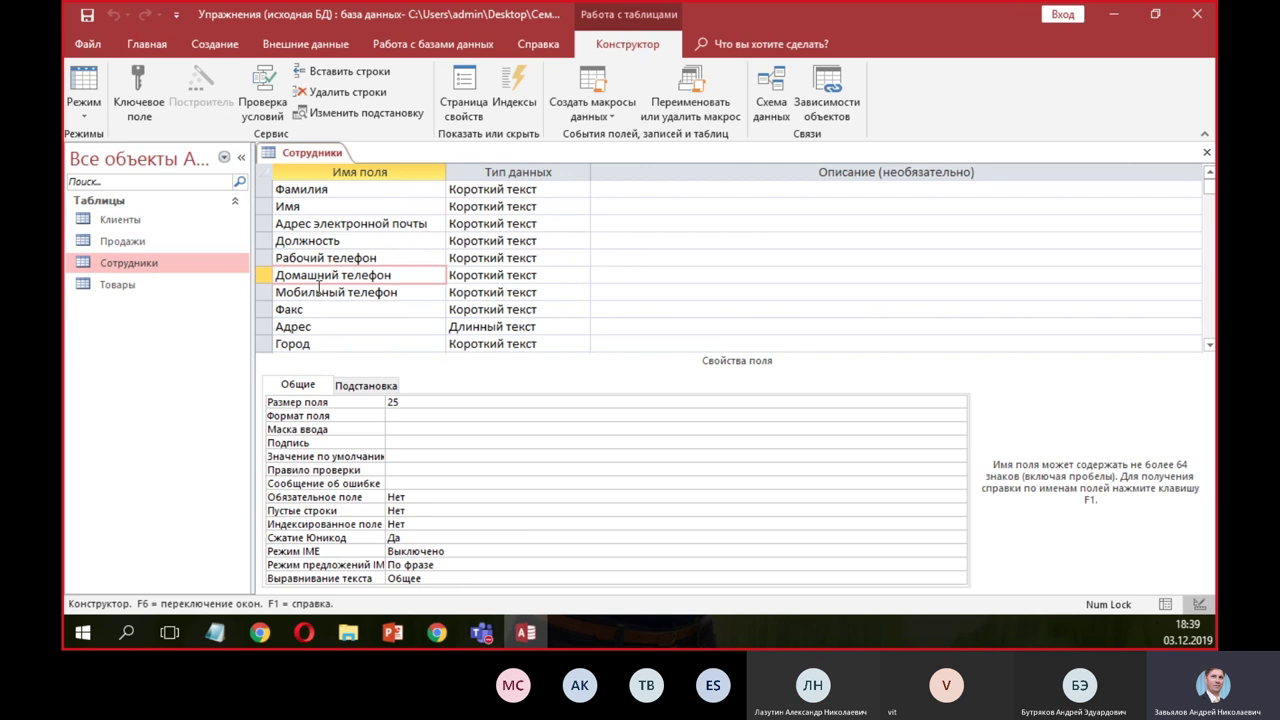
- Save Адрес электронной почты as the primary key of Сотрудники and review that field's values in the datasheet
left_click(266, 229)
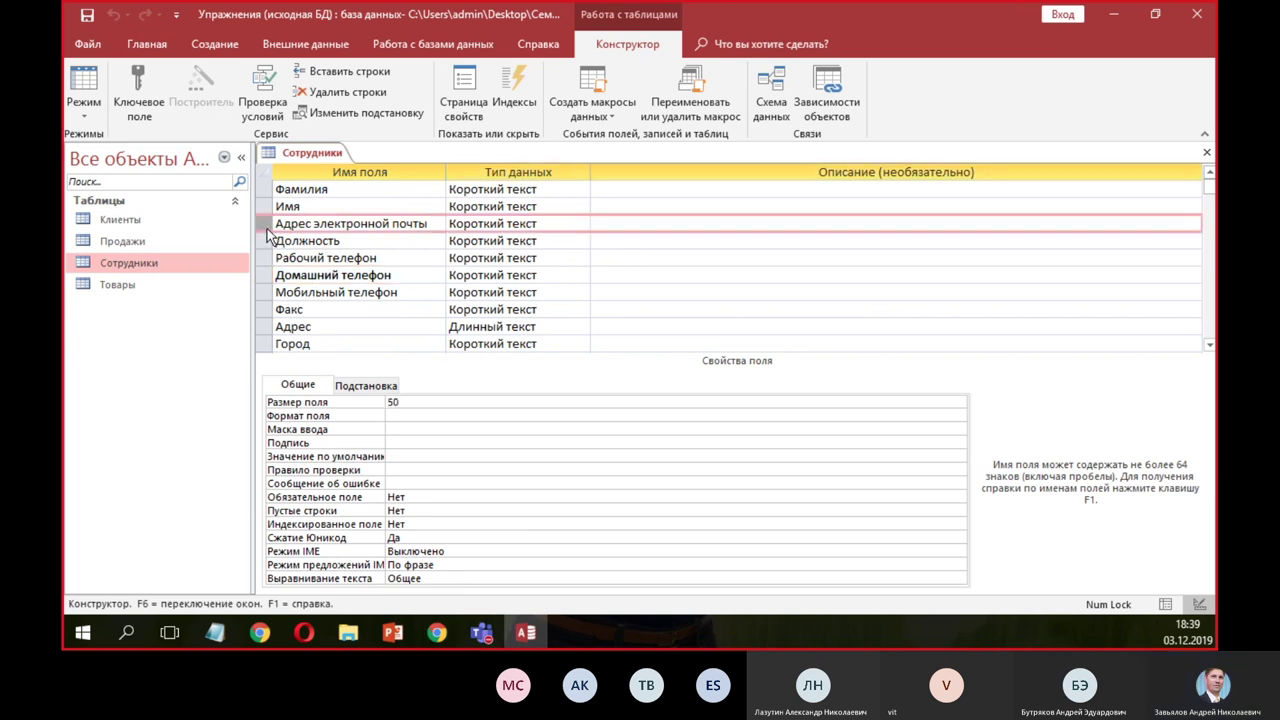
left_click(145, 93)
left_click(87, 14)
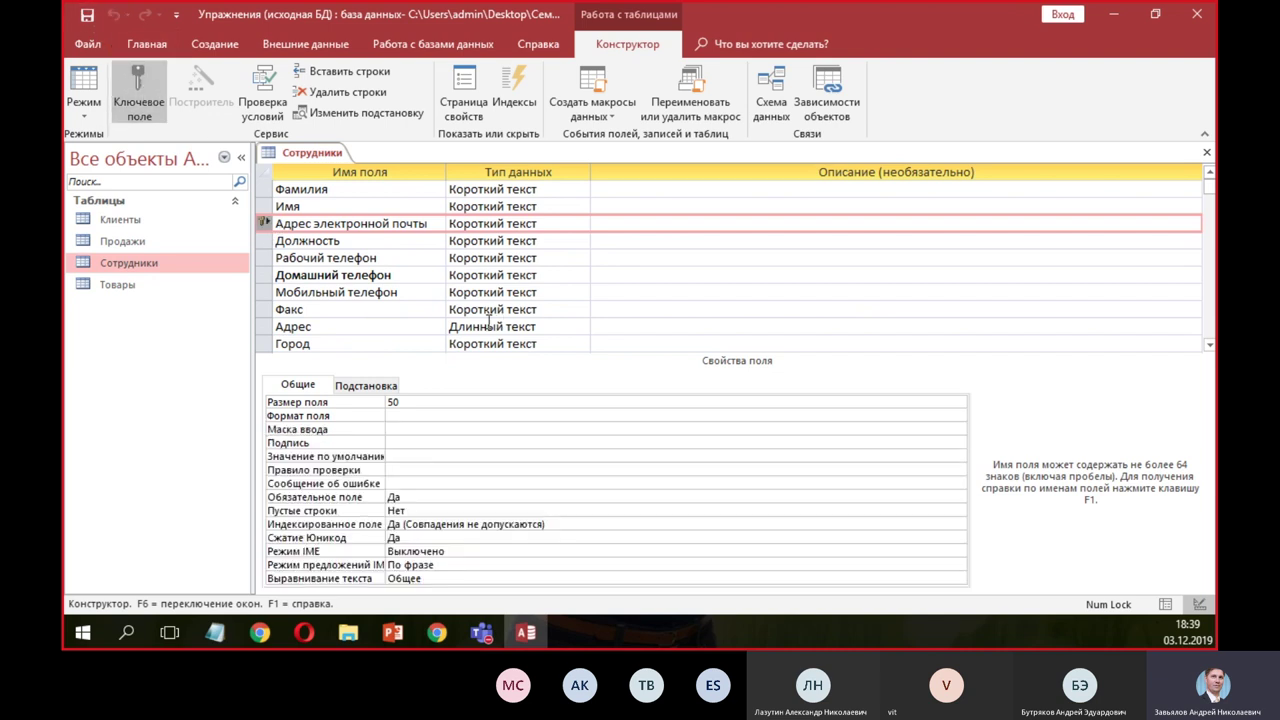
left_click(414, 275)
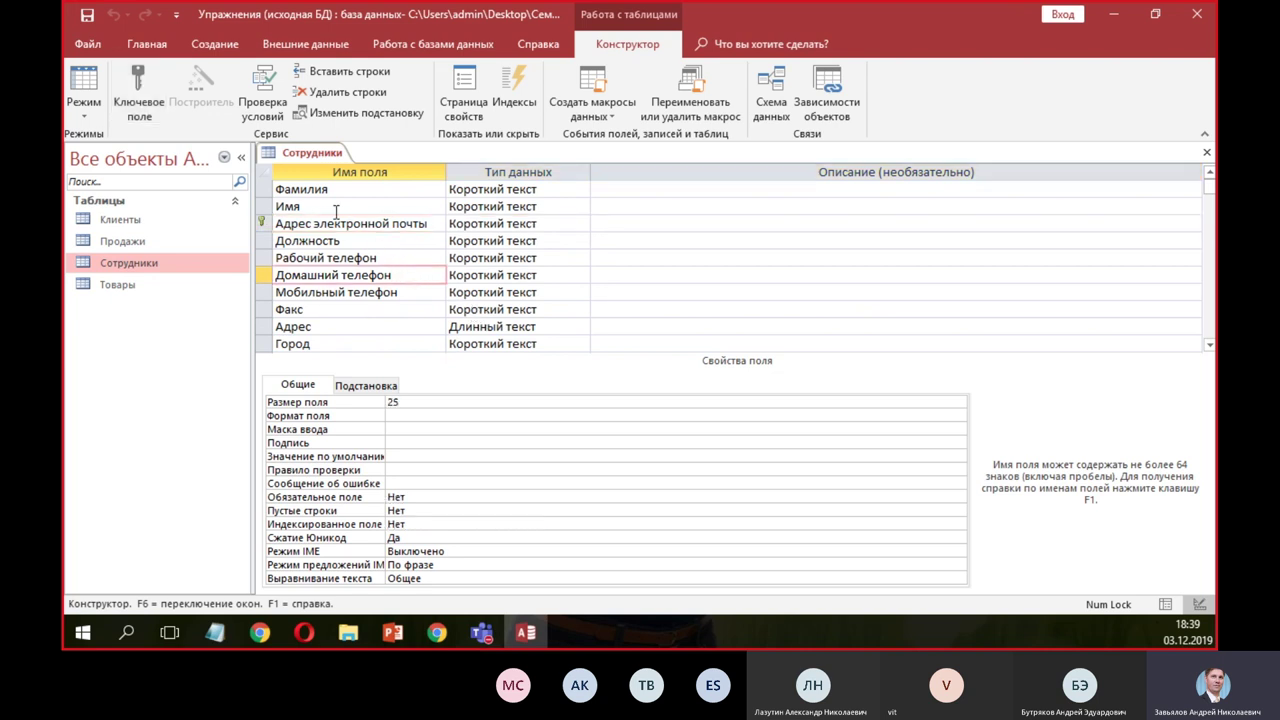
left_click(85, 85)
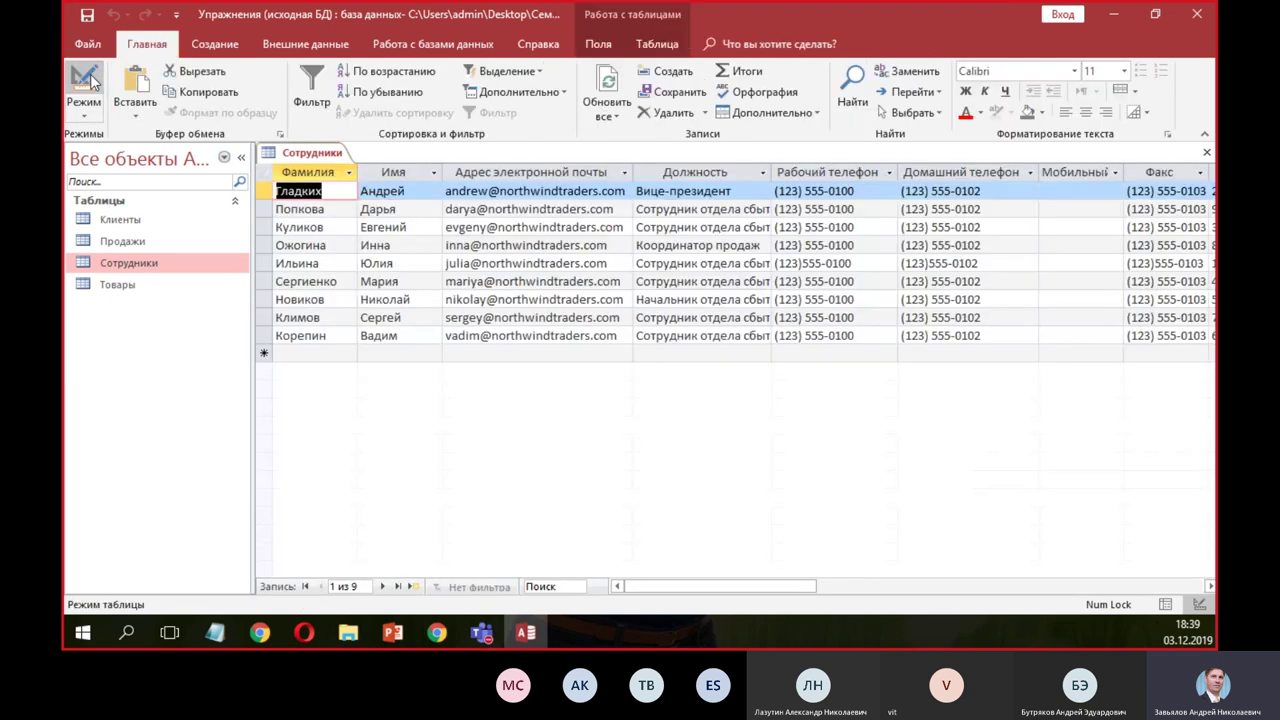
left_click(540, 245)
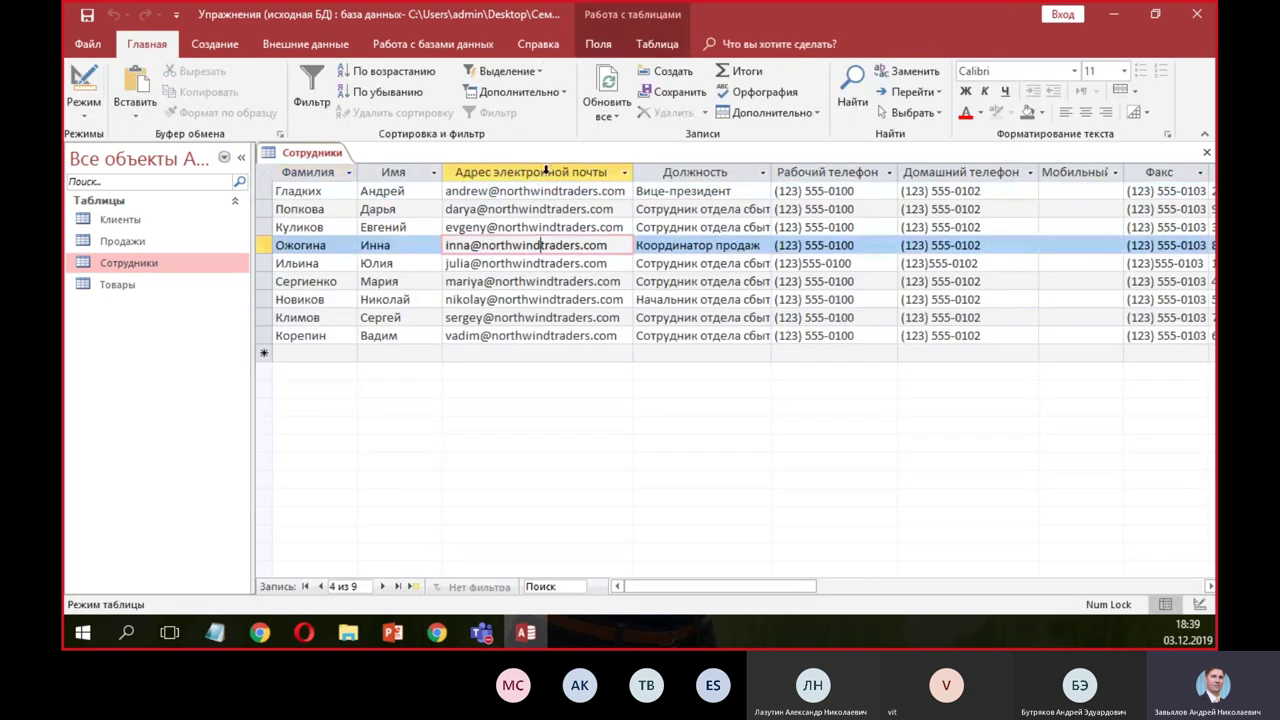
left_click(614, 281)
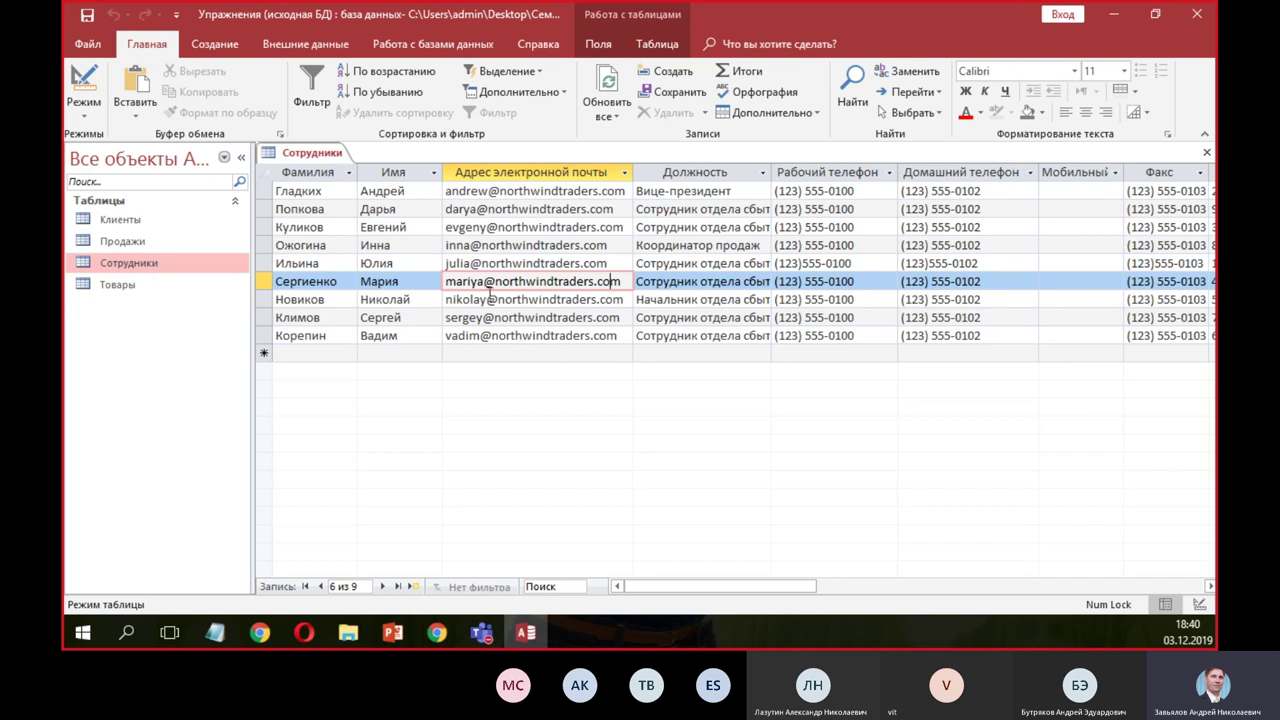
- Remove the primary key from Адрес электронной почты and save the Сотрудники design while returning to the datasheet
left_click(84, 80)
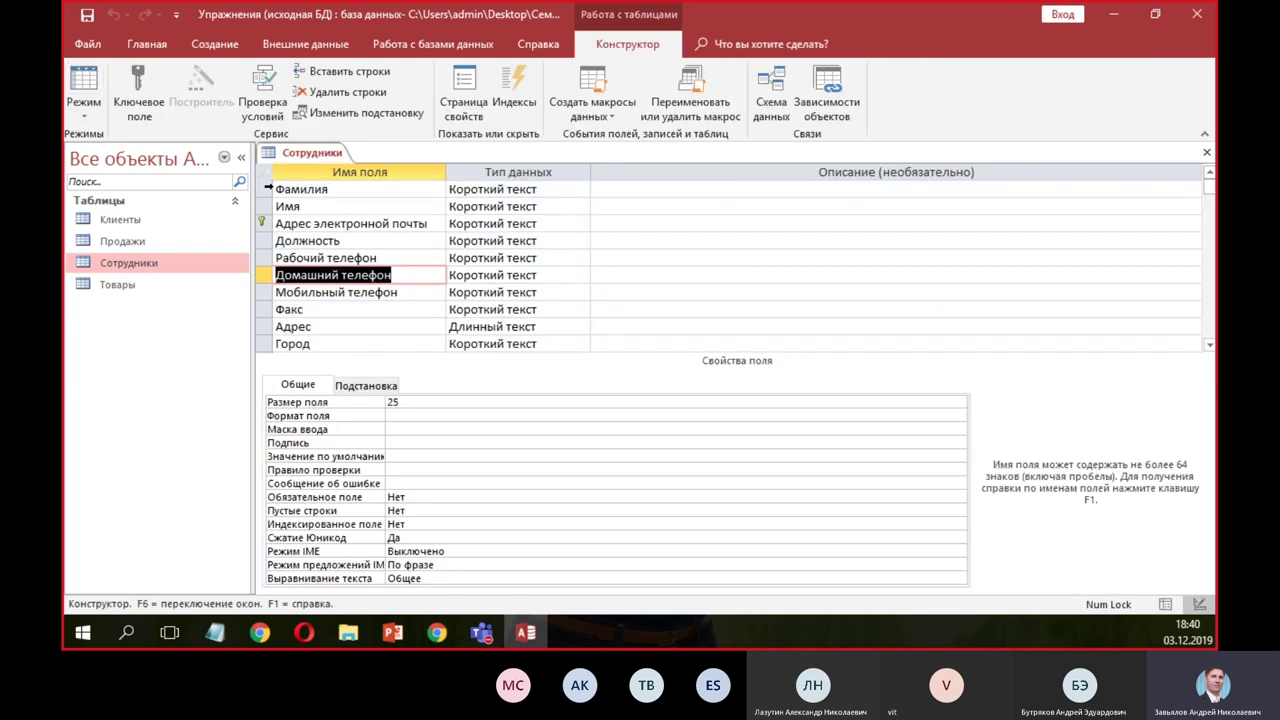
left_click(330, 223)
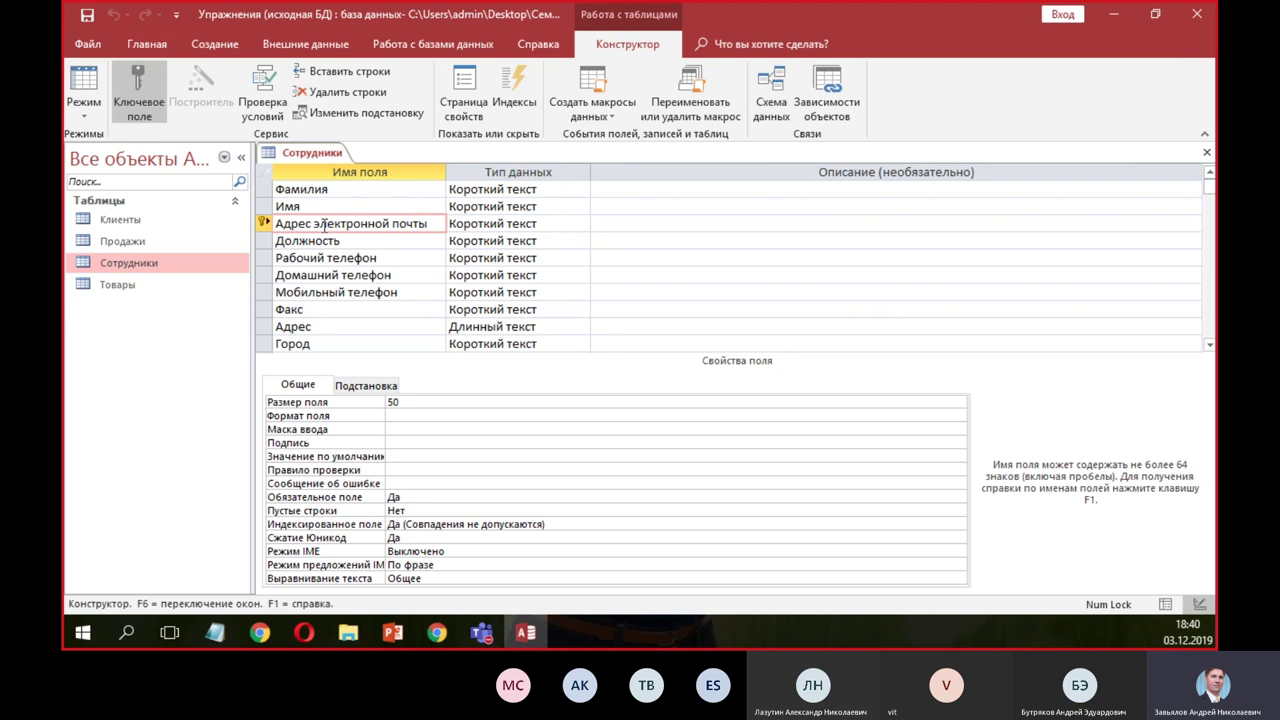
left_click(143, 96)
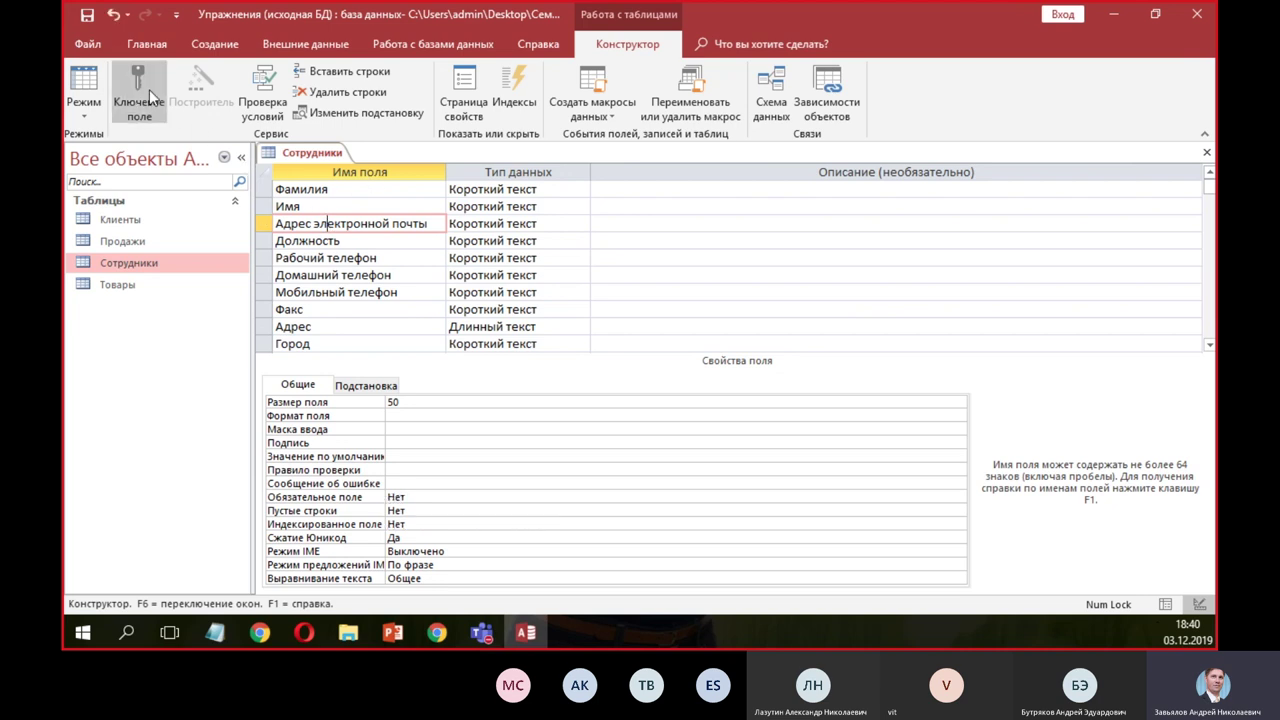
left_click(95, 84)
left_click(590, 372)
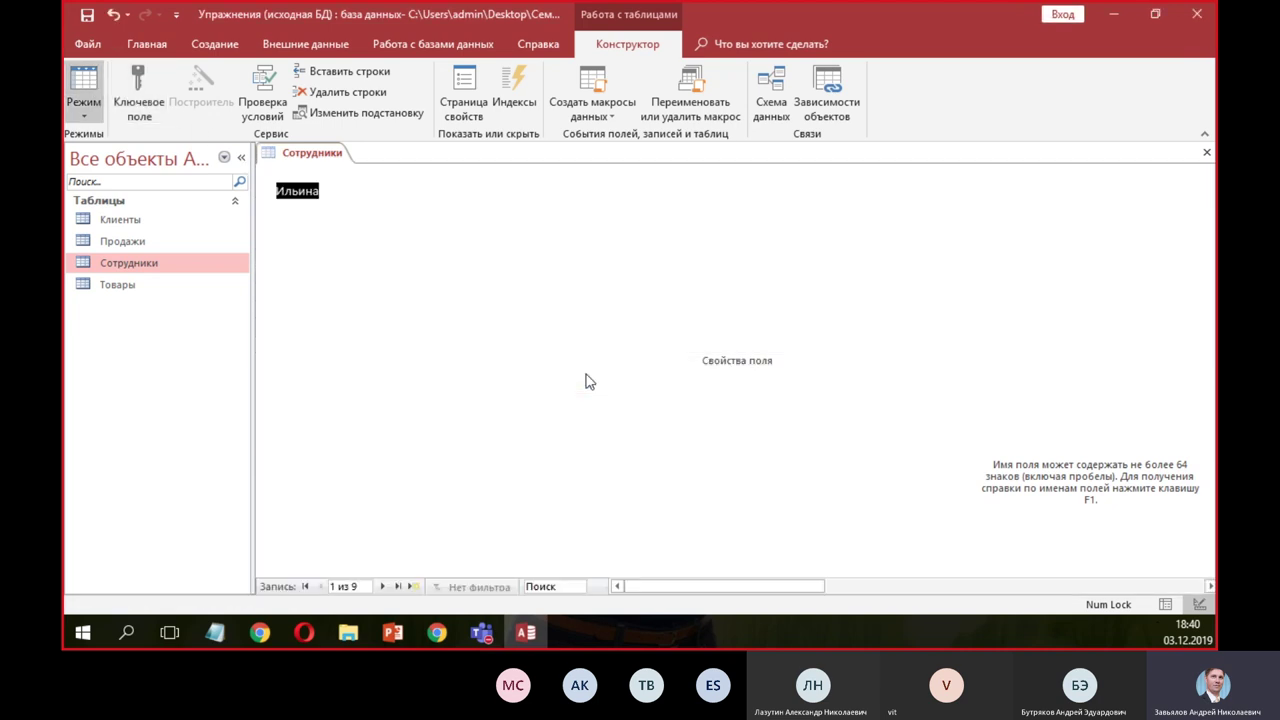
- Change the part before the @ sign in the seventh employee's e-mail address to sbyt
left_click(596, 303)
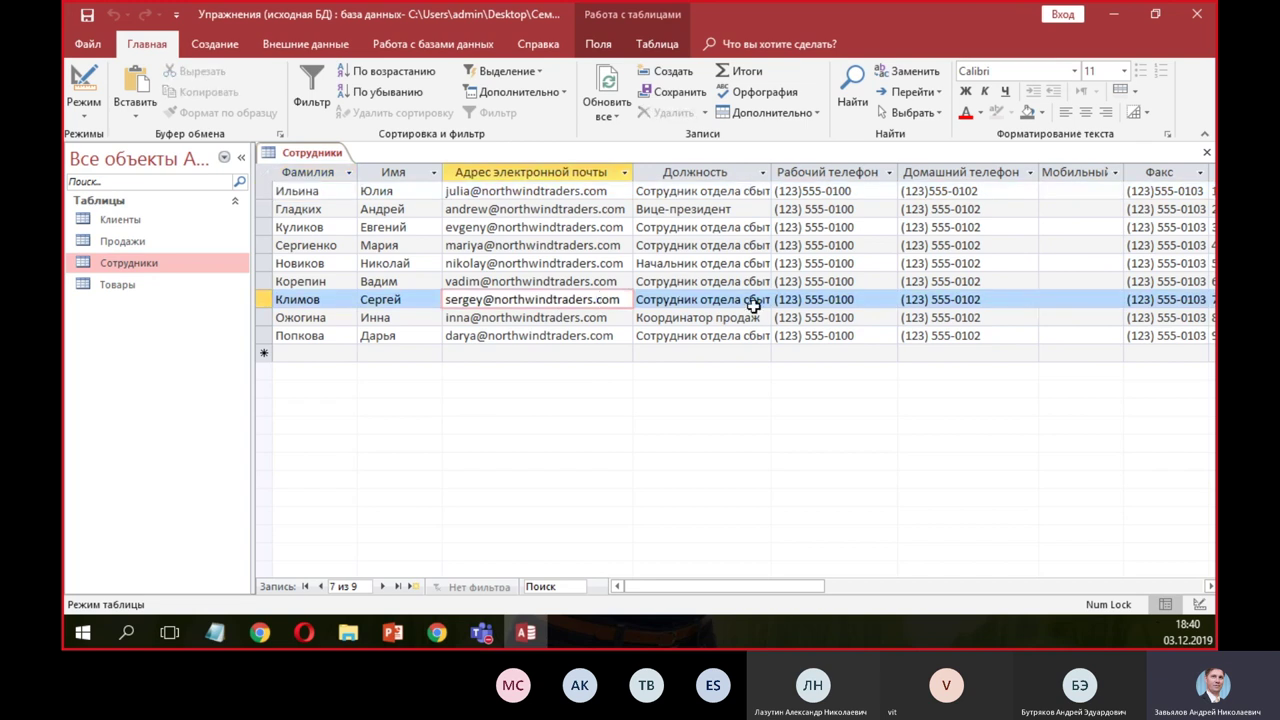
left_click_drag(484, 300, 445, 300)
type("ы")
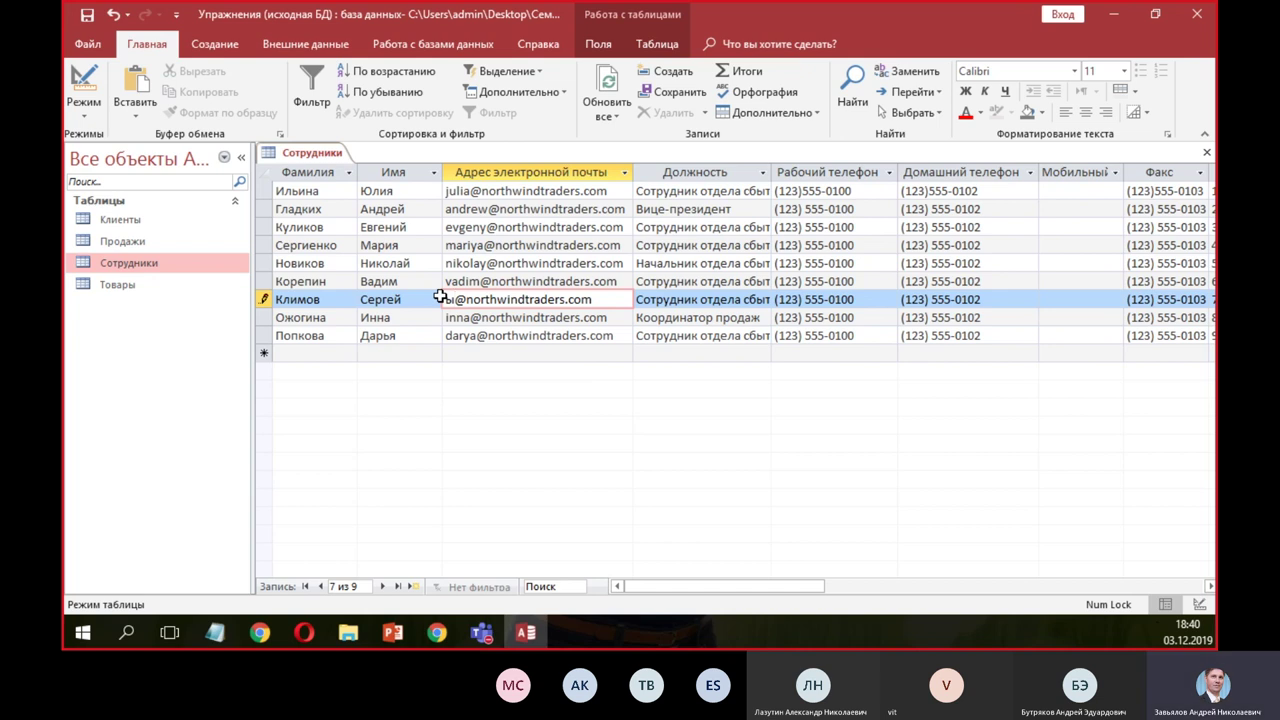
type("изb")
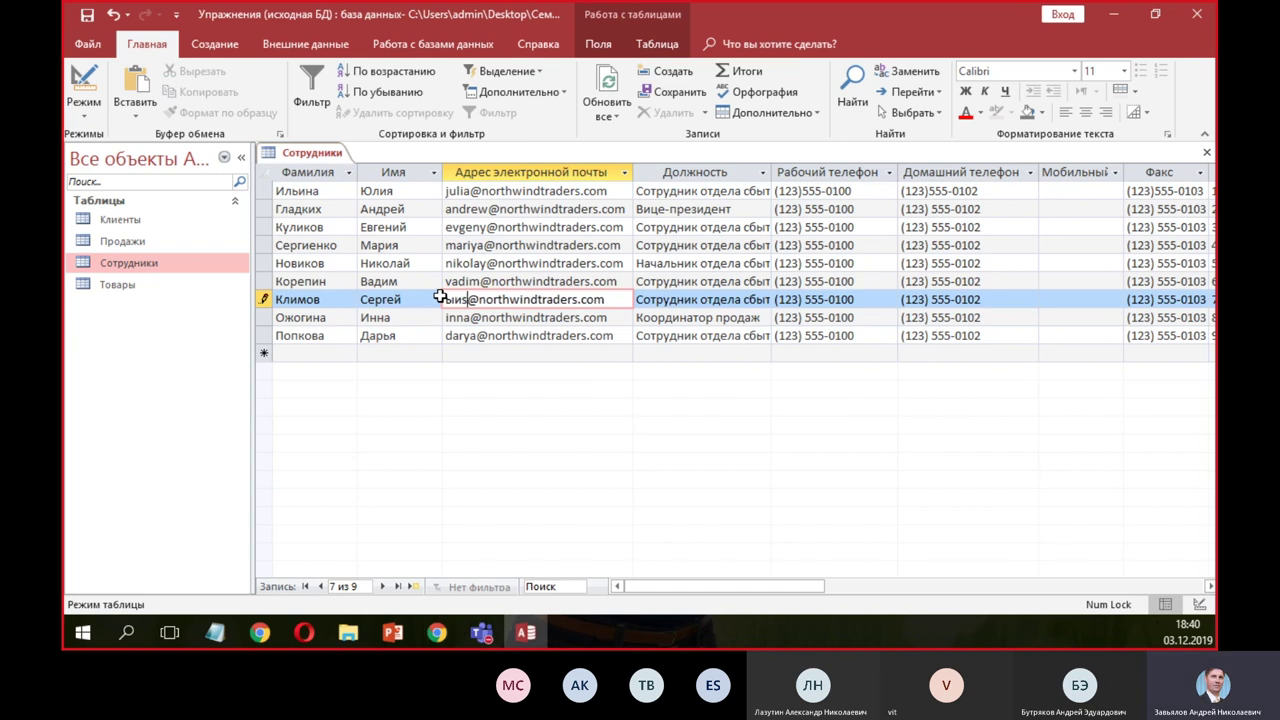
type("yt")
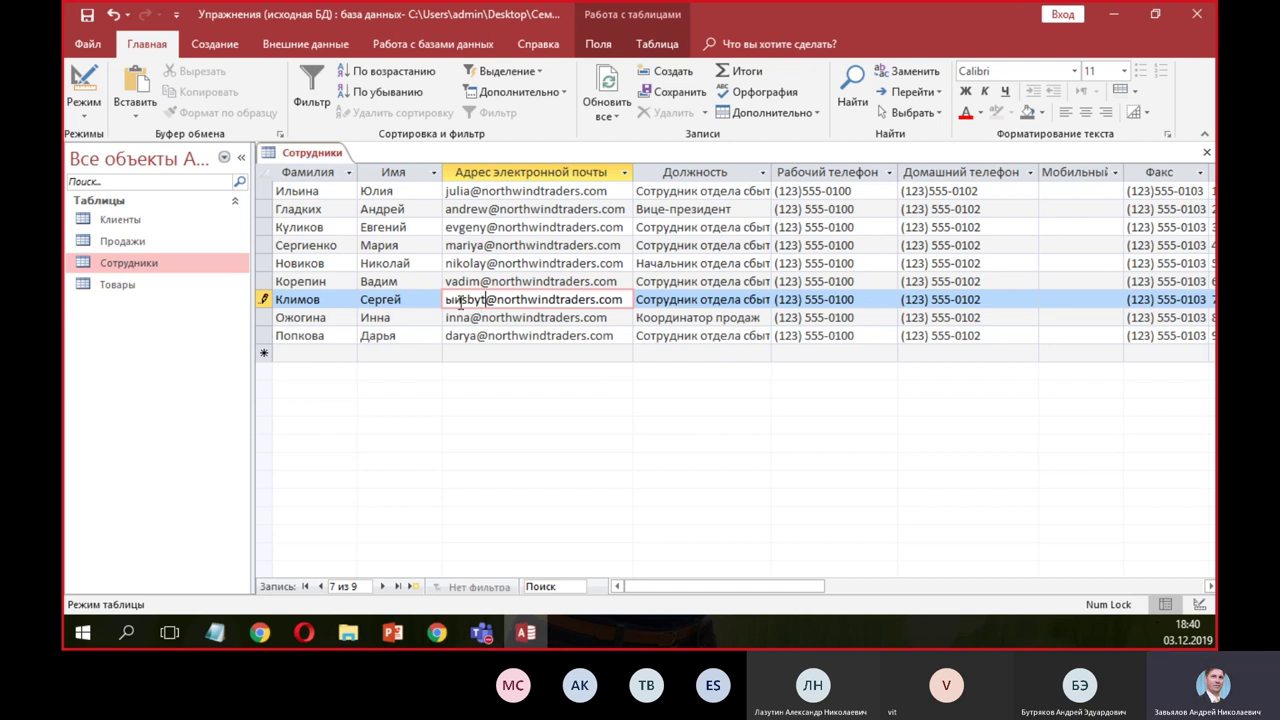
left_click(465, 300)
key("BackSpace")
key("BackSpace")
key("BackSpace")
type("s")
left_click(496, 317)
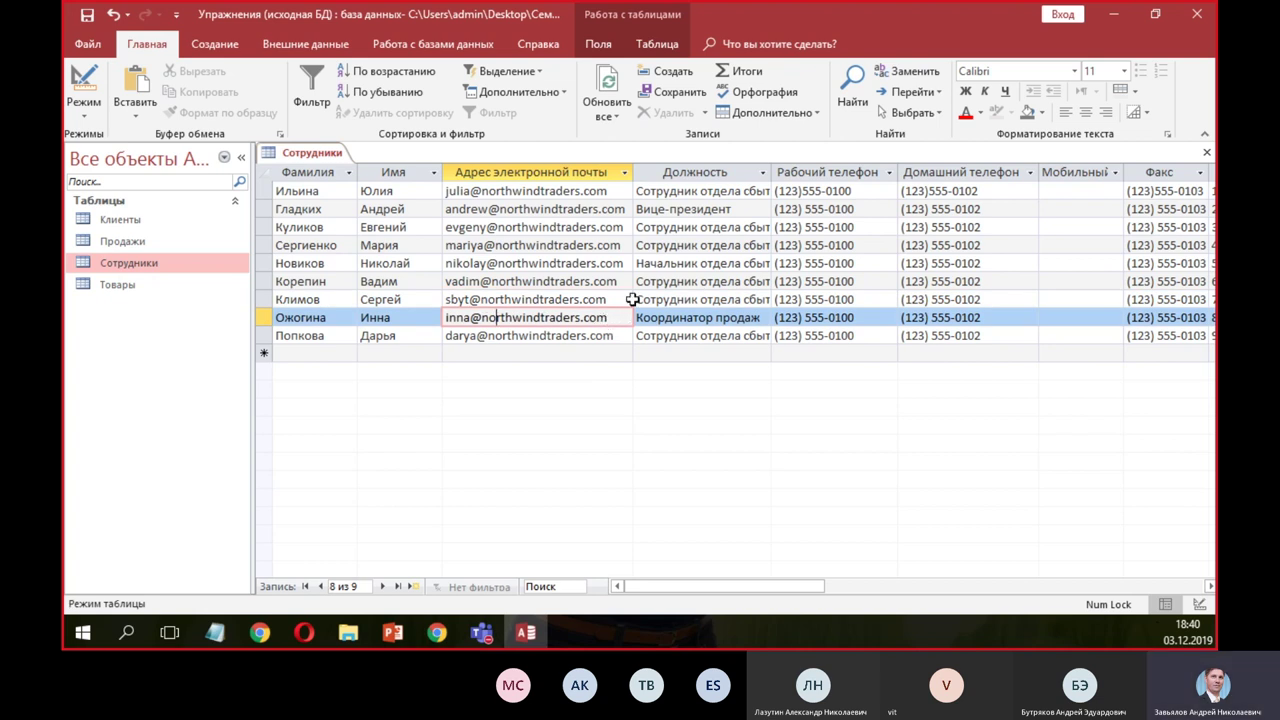
- Copy sbyt from the seventh record over the part before the @ sign in the third and first employees' e-mail addresses
left_click_drag(471, 301, 444, 301)
key("ctrl+c")
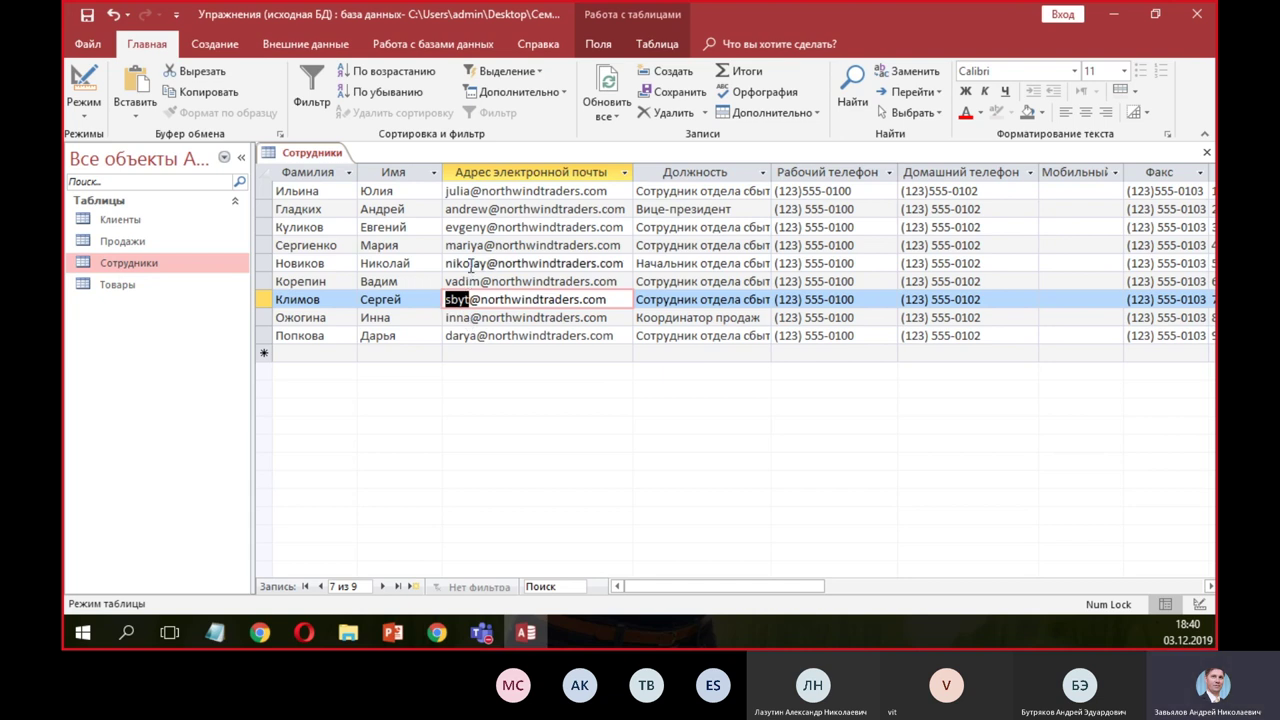
left_click(471, 265)
double_click(487, 228)
key("ctrl+v")
left_click(471, 246)
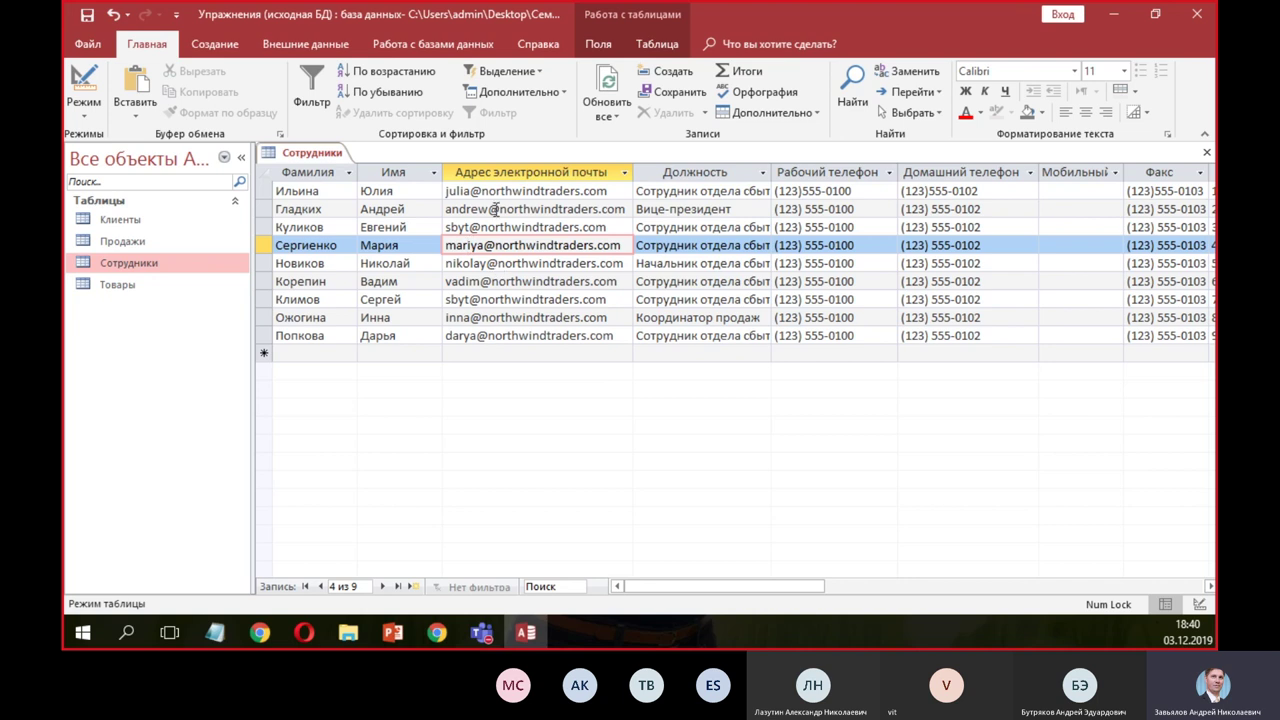
left_click_drag(470, 191, 433, 192)
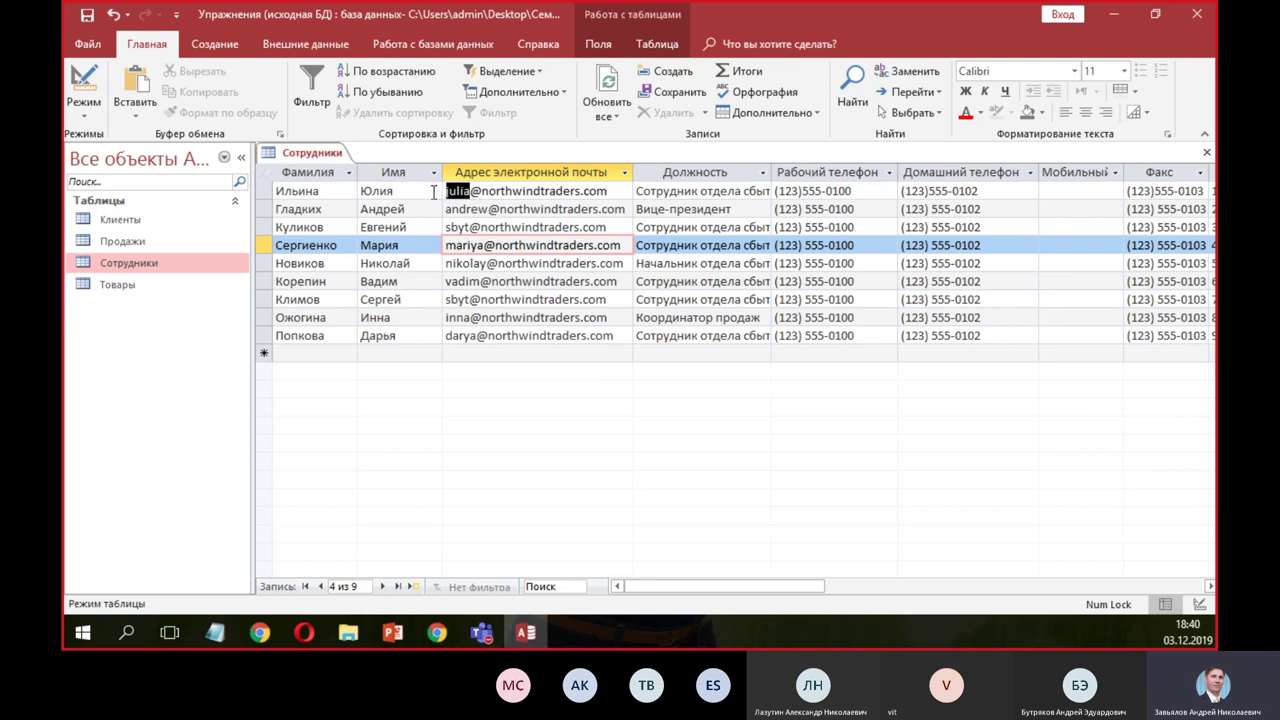
key("ctrl+v")
left_click(480, 227)
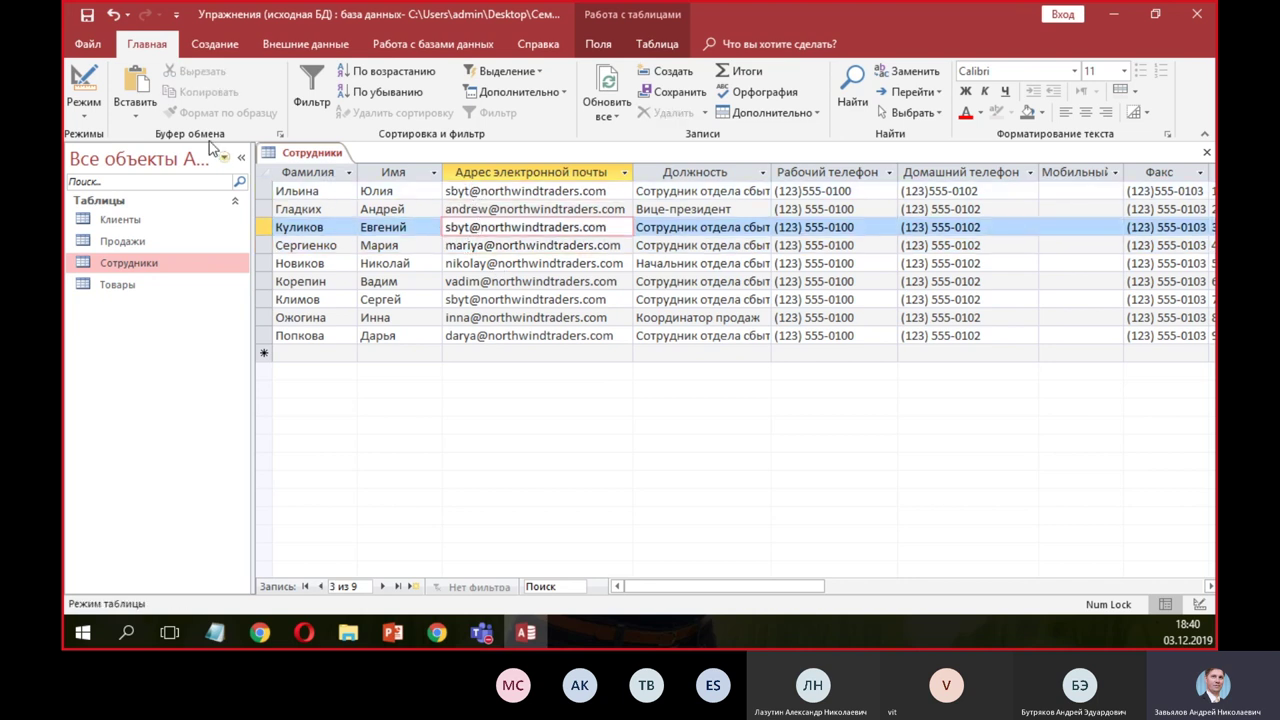
- Set Адрес электронной почты as the primary key of Сотрудники again and try to save the design
left_click(80, 90)
left_click(142, 88)
left_click(87, 16)
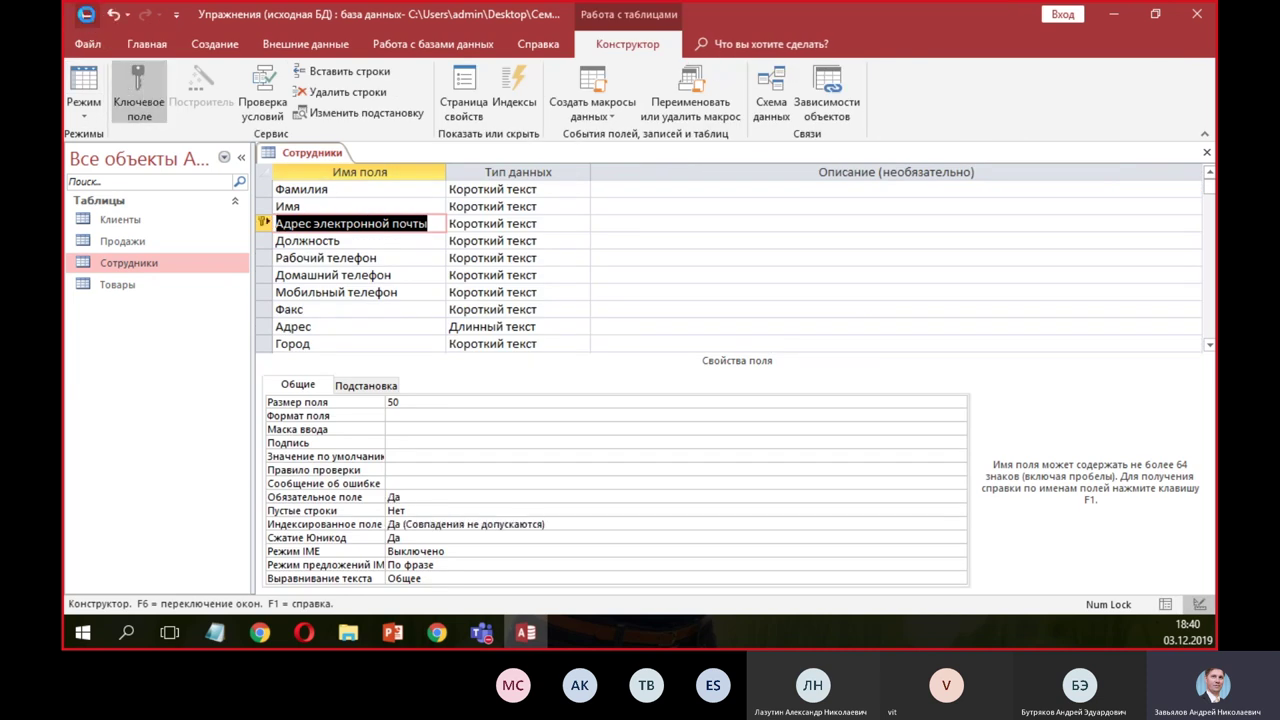
left_click(600, 371)
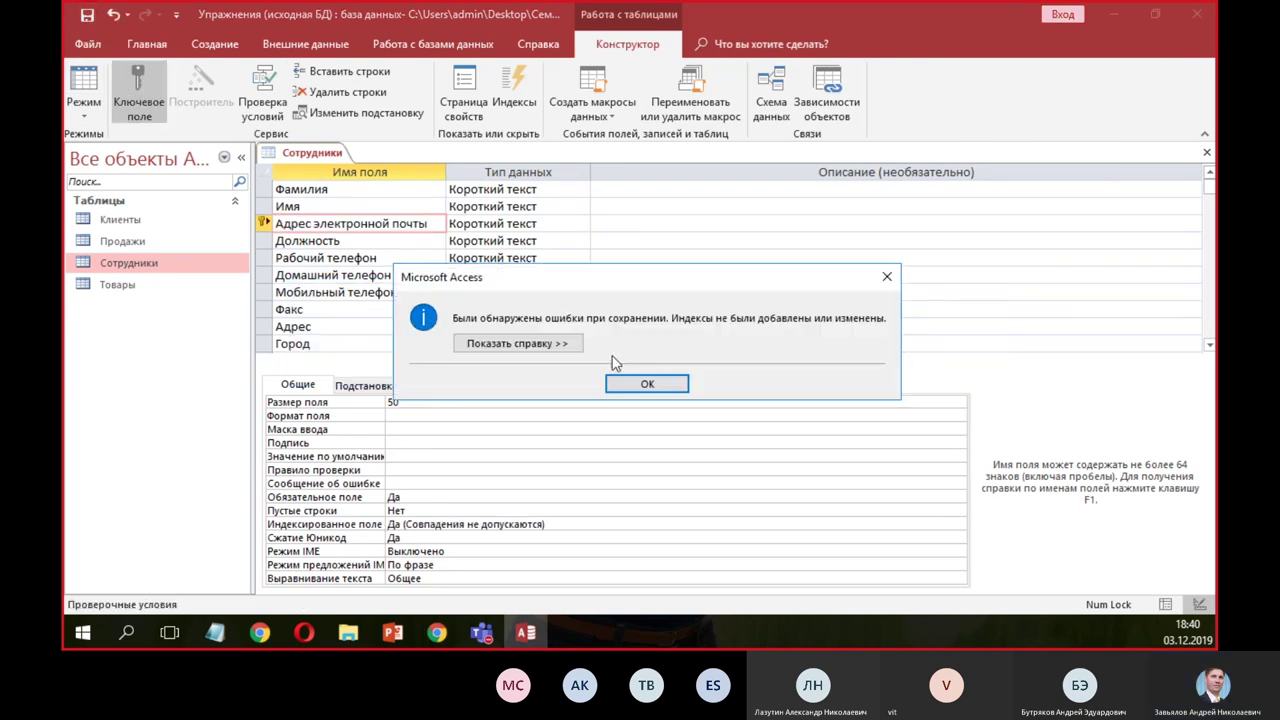
- Remove the primary key from Адрес электронной почты and save the Сотрудники design while returning to the datasheet
left_click(647, 382)
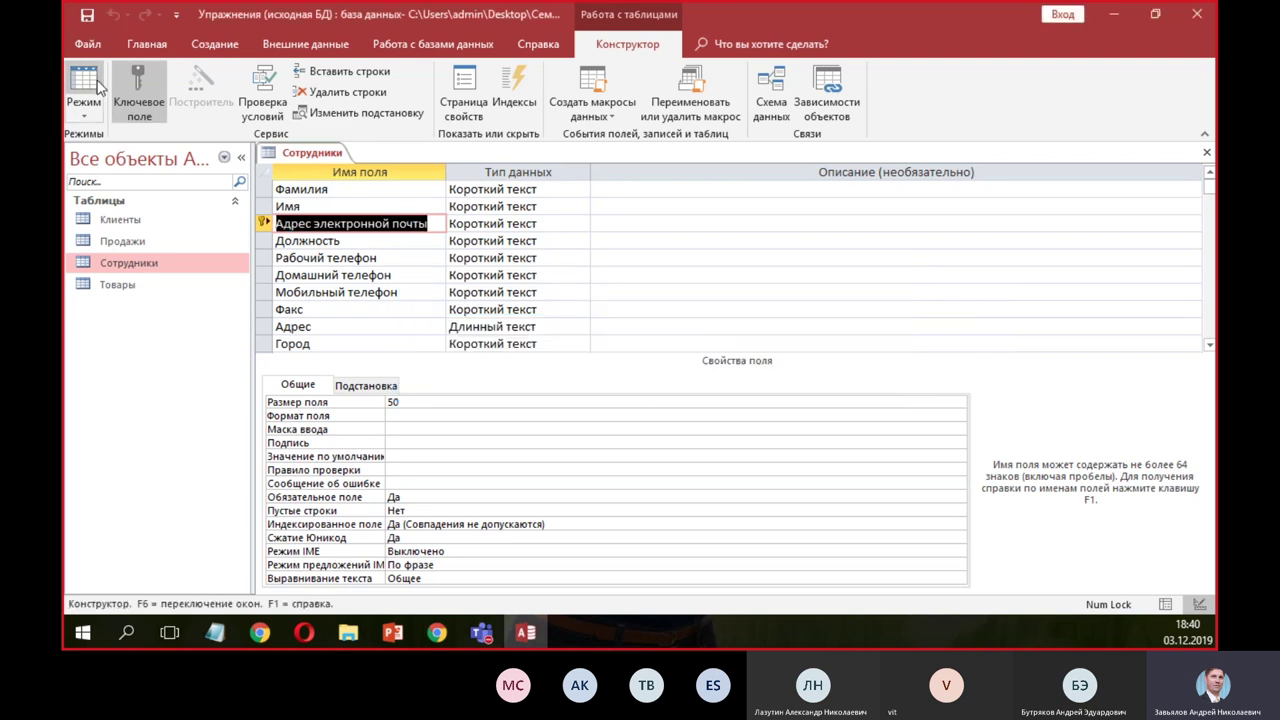
left_click(139, 95)
left_click(310, 240)
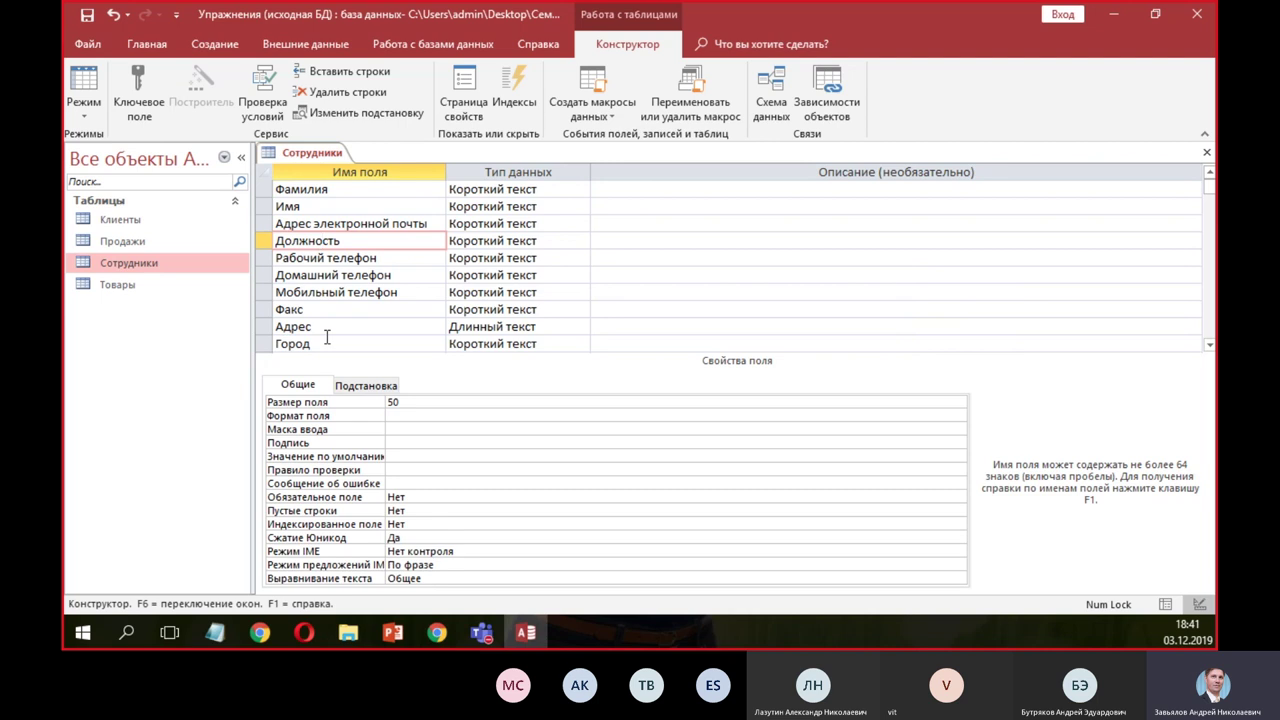
left_click(400, 258)
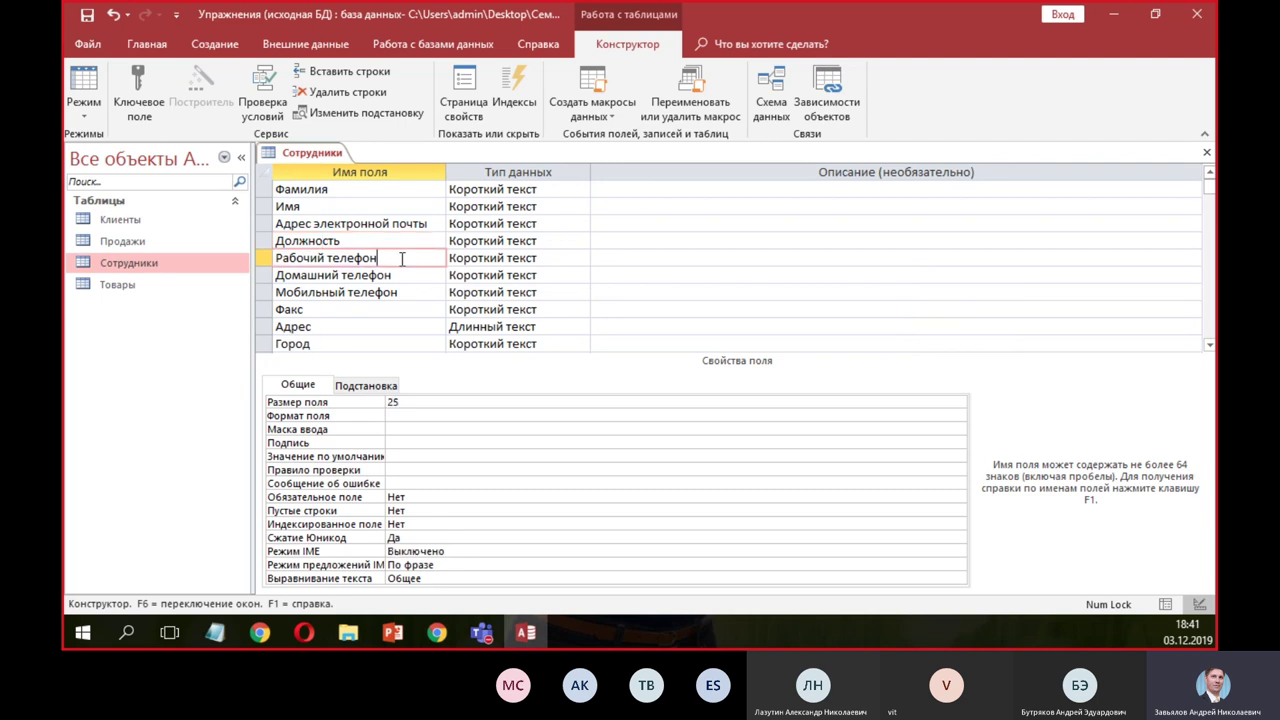
left_click(399, 275)
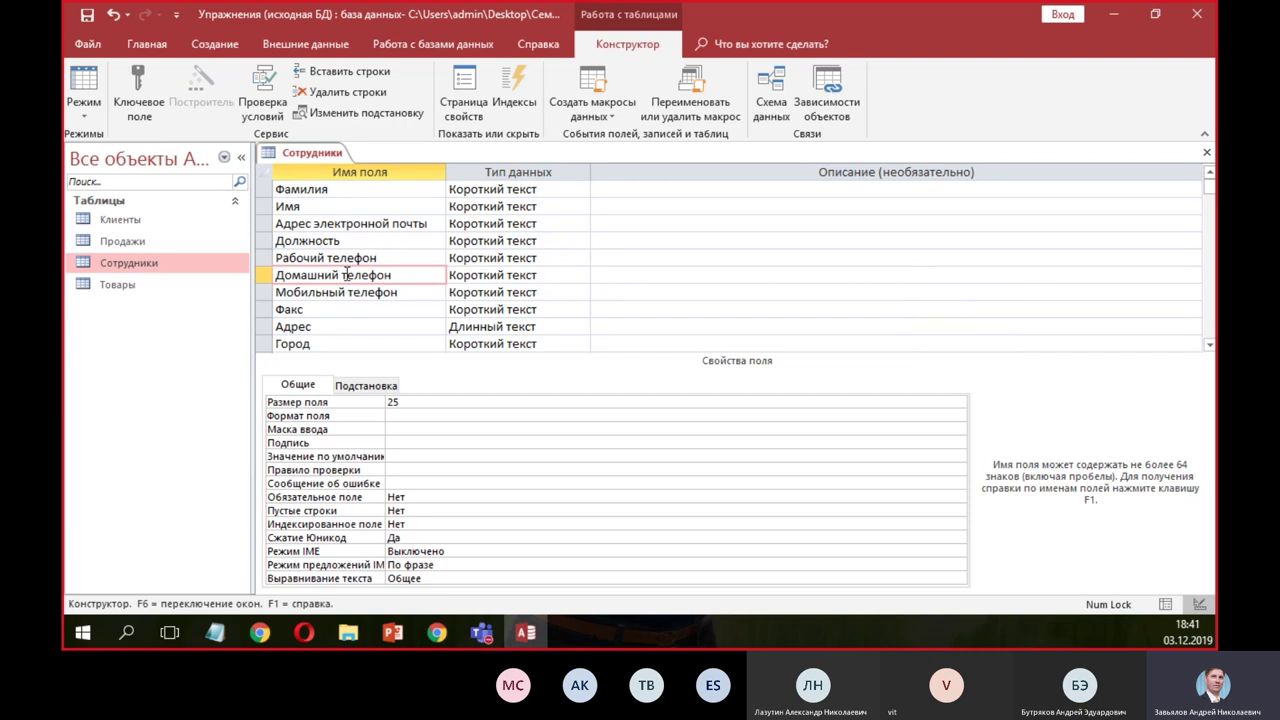
left_click(281, 292)
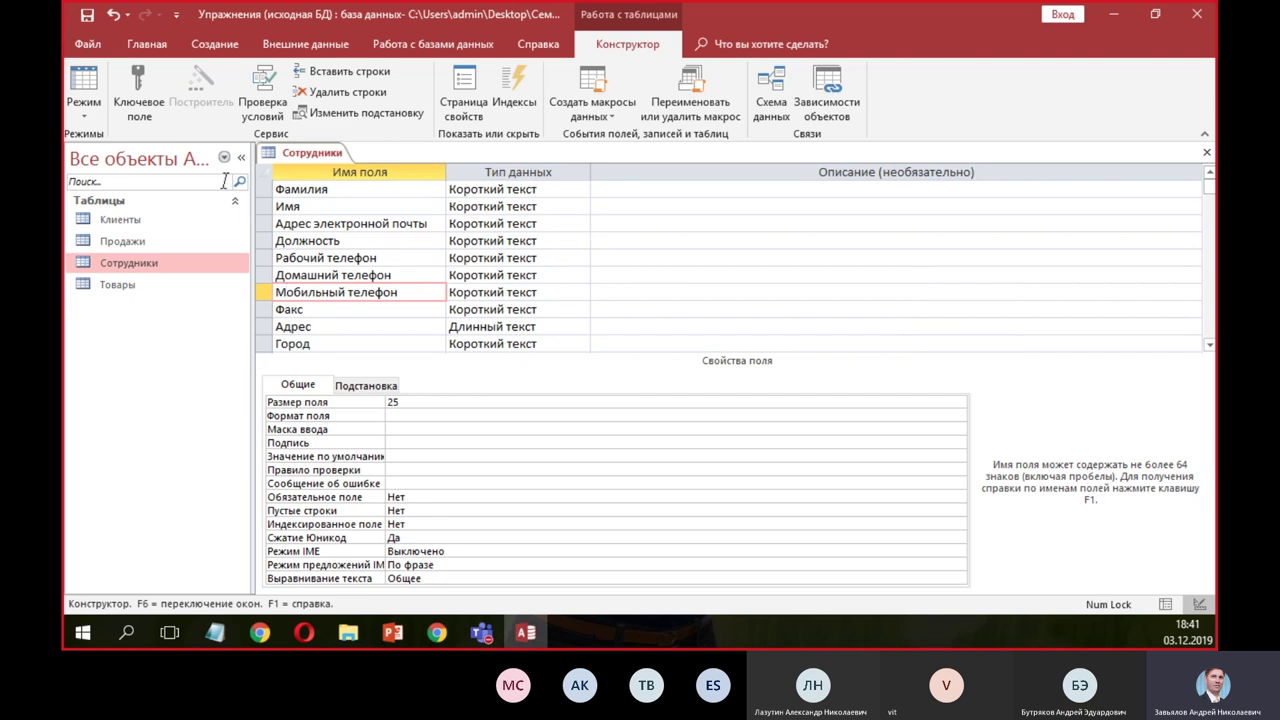
left_click(83, 90)
left_click(590, 371)
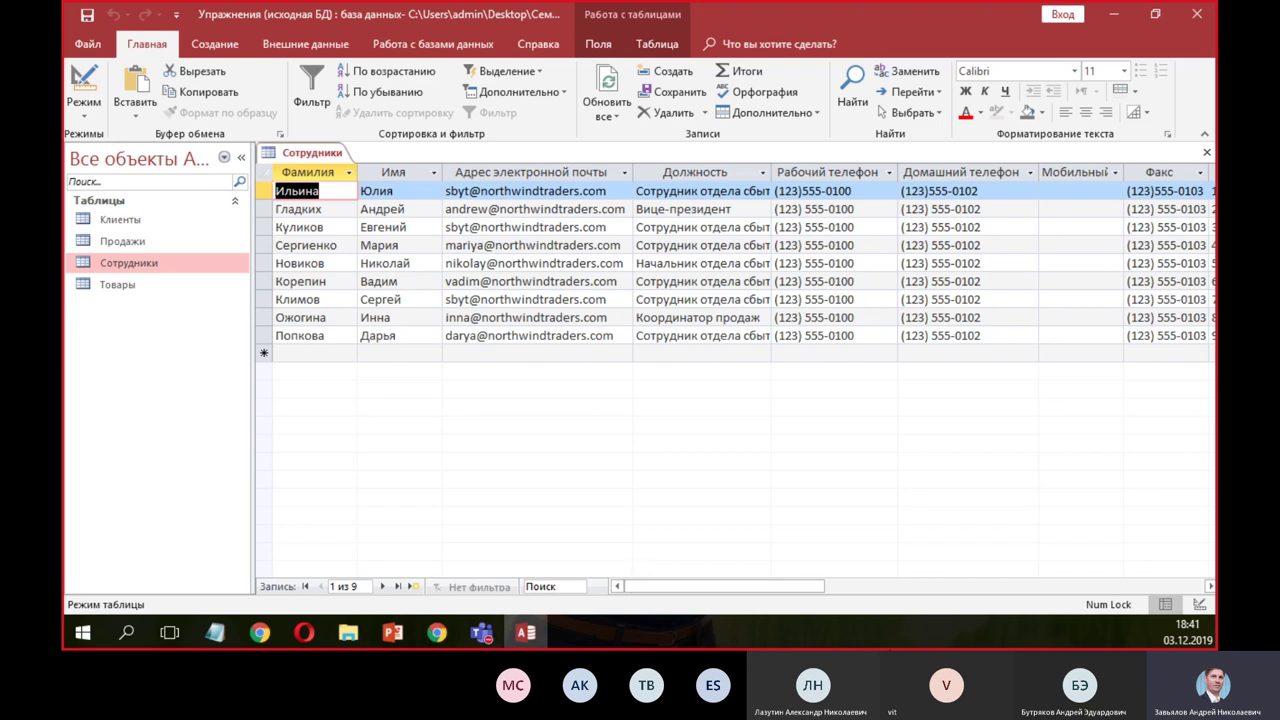
- Copy the first name from the second record over the first name in the seventh record of Сотрудники
left_click_drag(816, 588, 614, 569)
left_click_drag(324, 172, 375, 174)
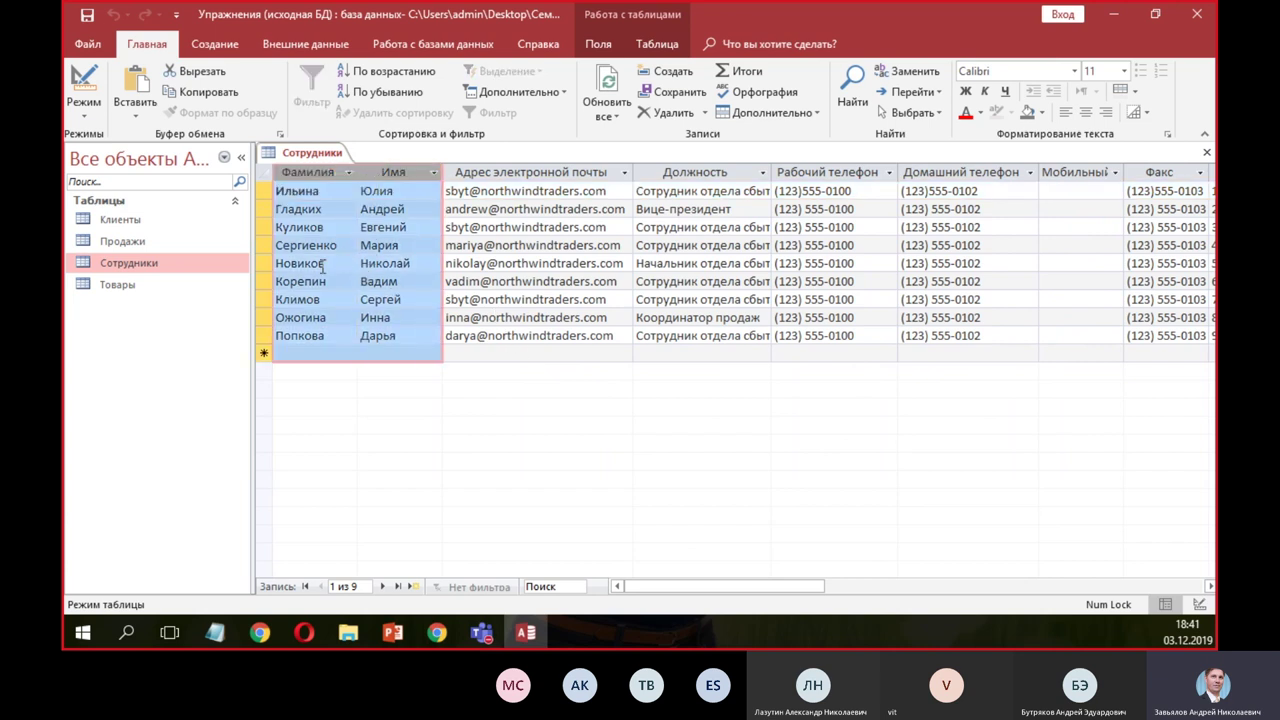
left_click(322, 299)
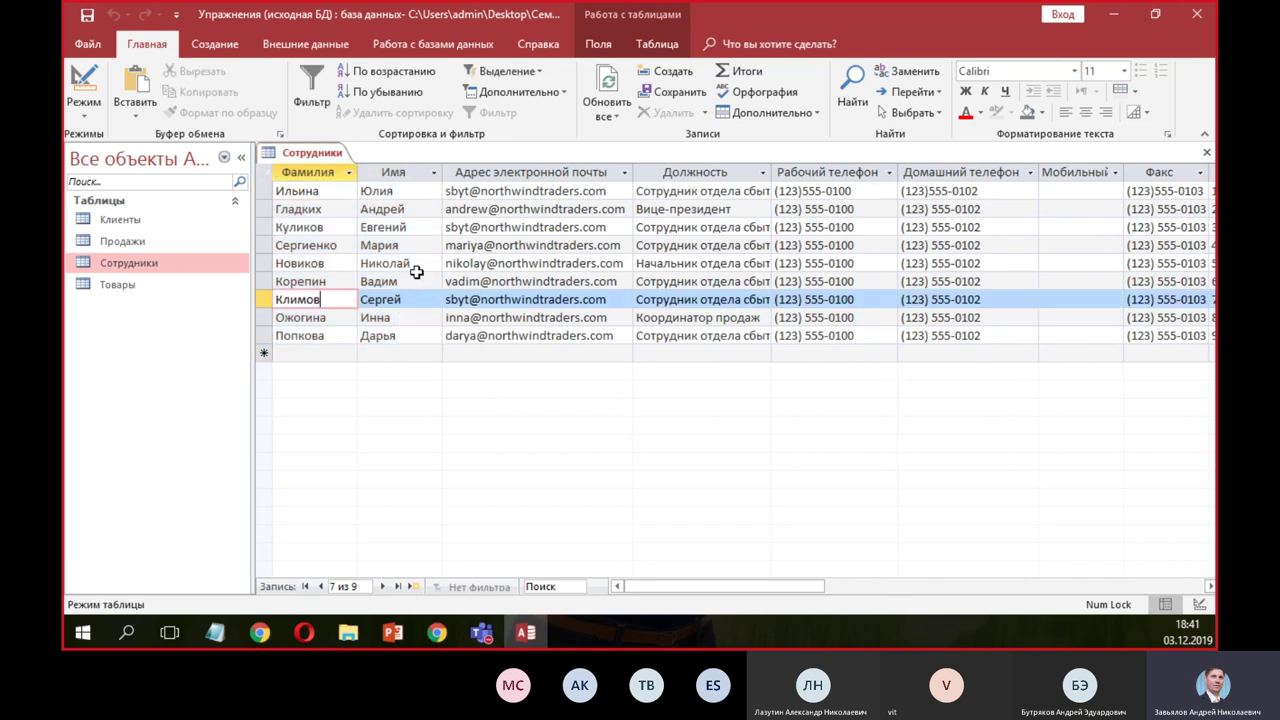
left_click(420, 265)
left_click_drag(416, 209, 352, 207)
key("ctrl+c")
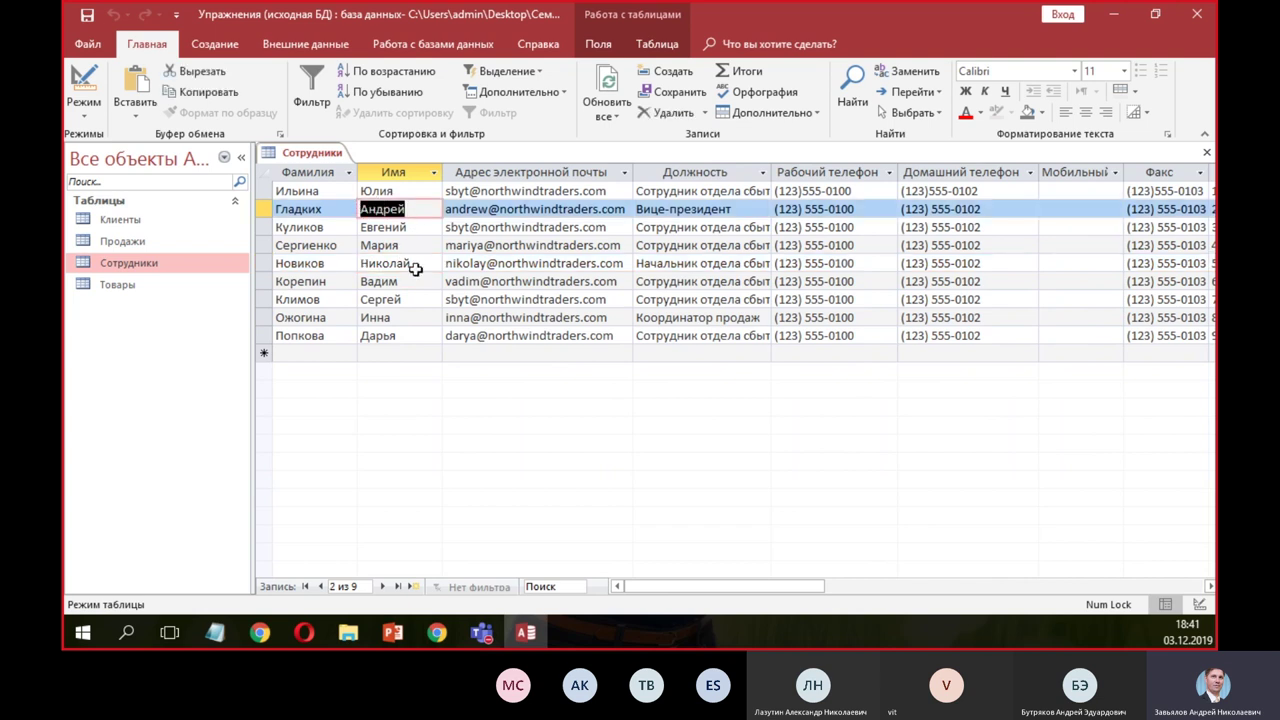
left_click_drag(412, 299, 345, 297)
key("ctrl+v")
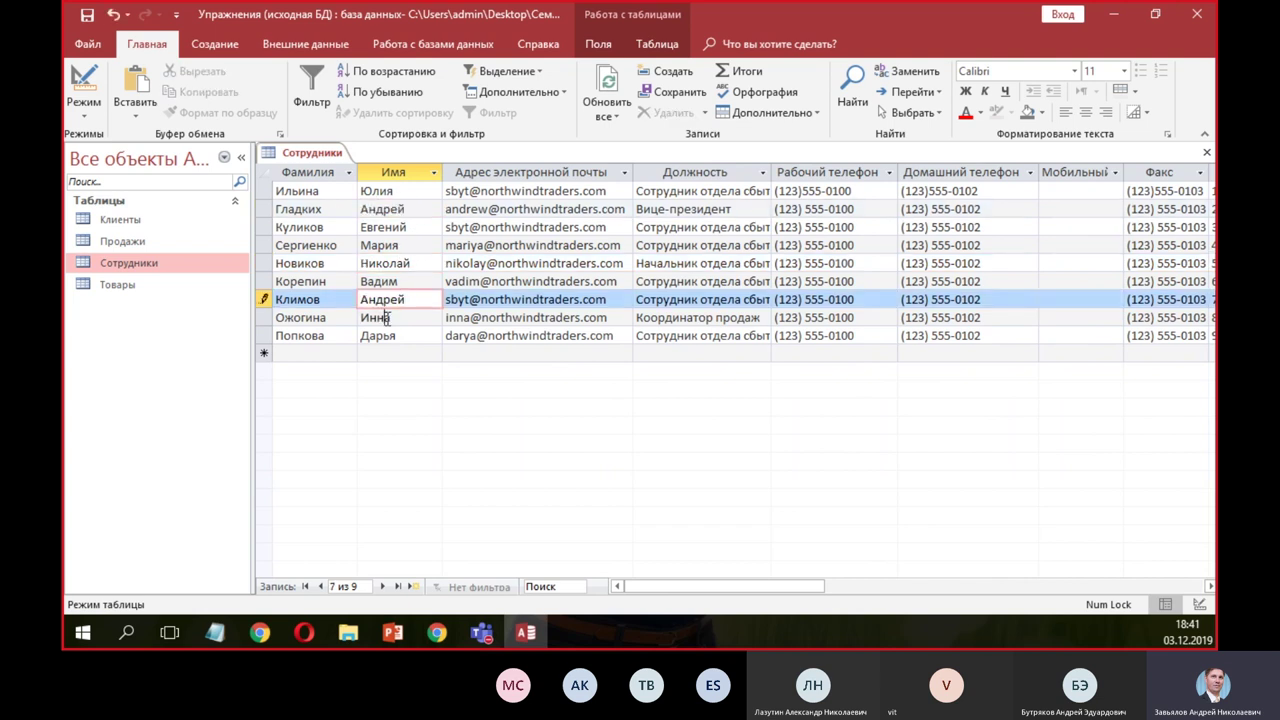
key("Down")
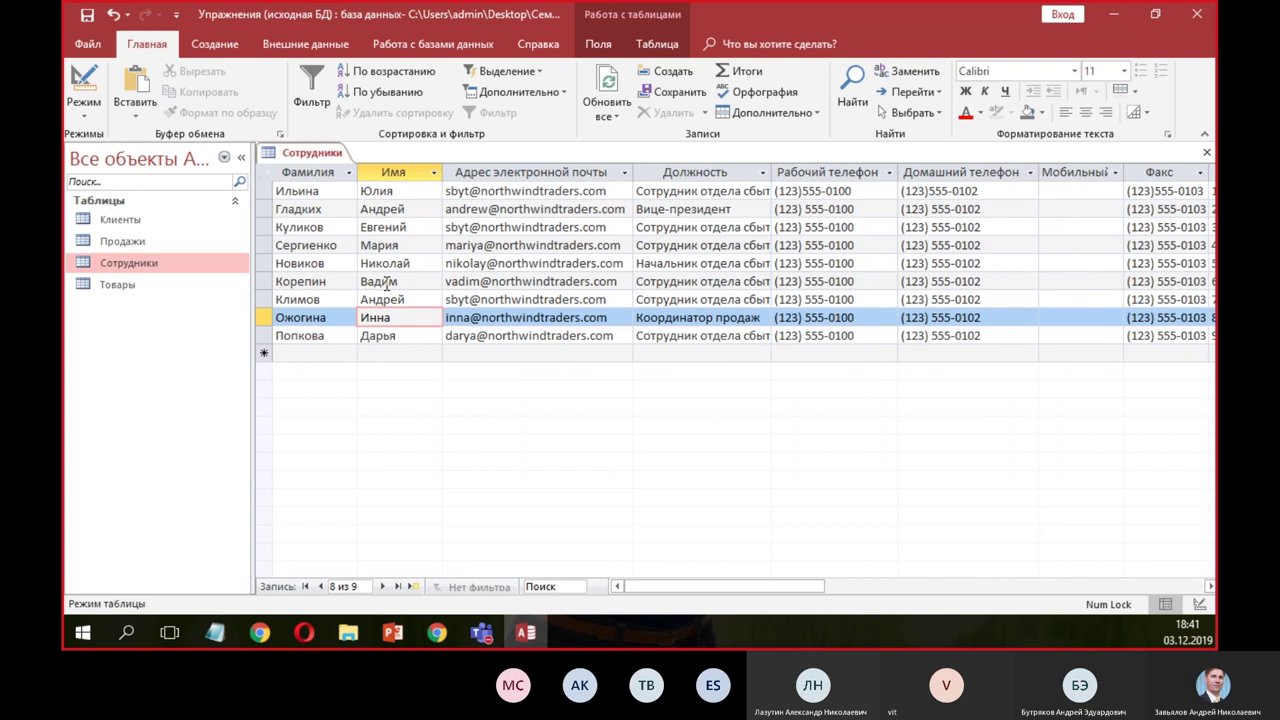
- Set Имя as the primary key of Сотрудники in the table design and try to save the change
left_click(412, 210)
left_click(84, 80)
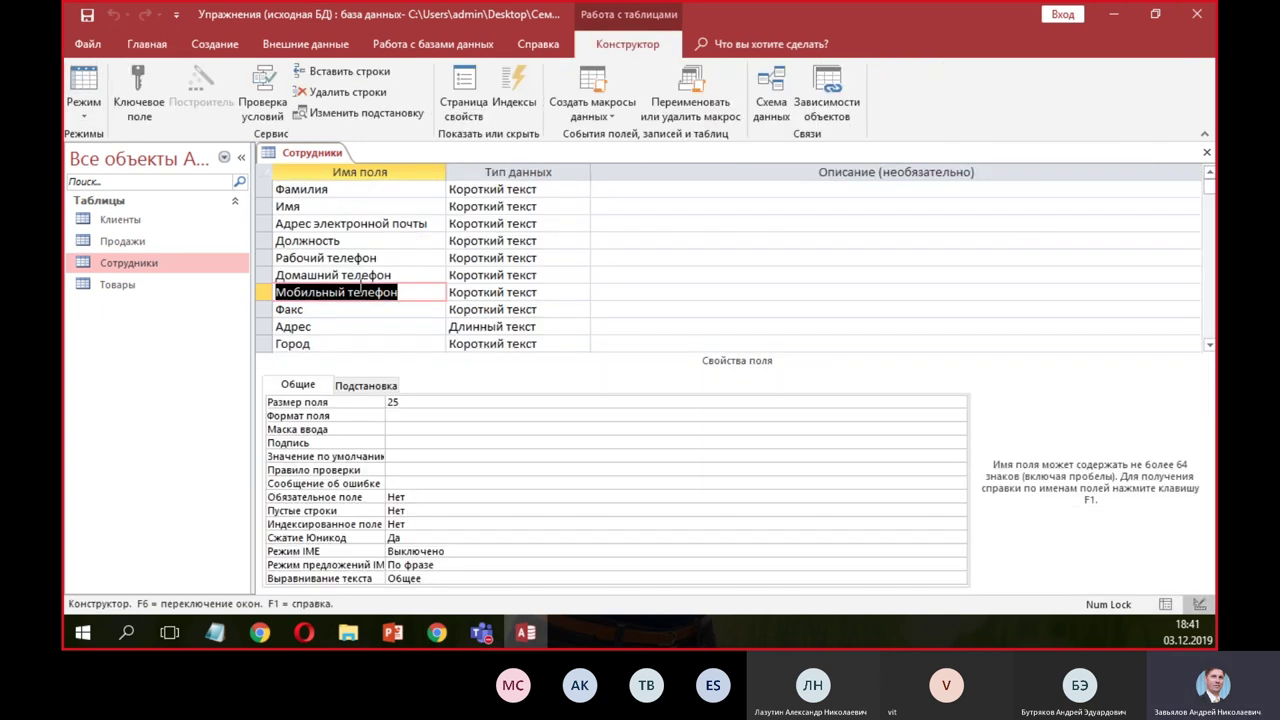
left_click(340, 207)
left_click(139, 95)
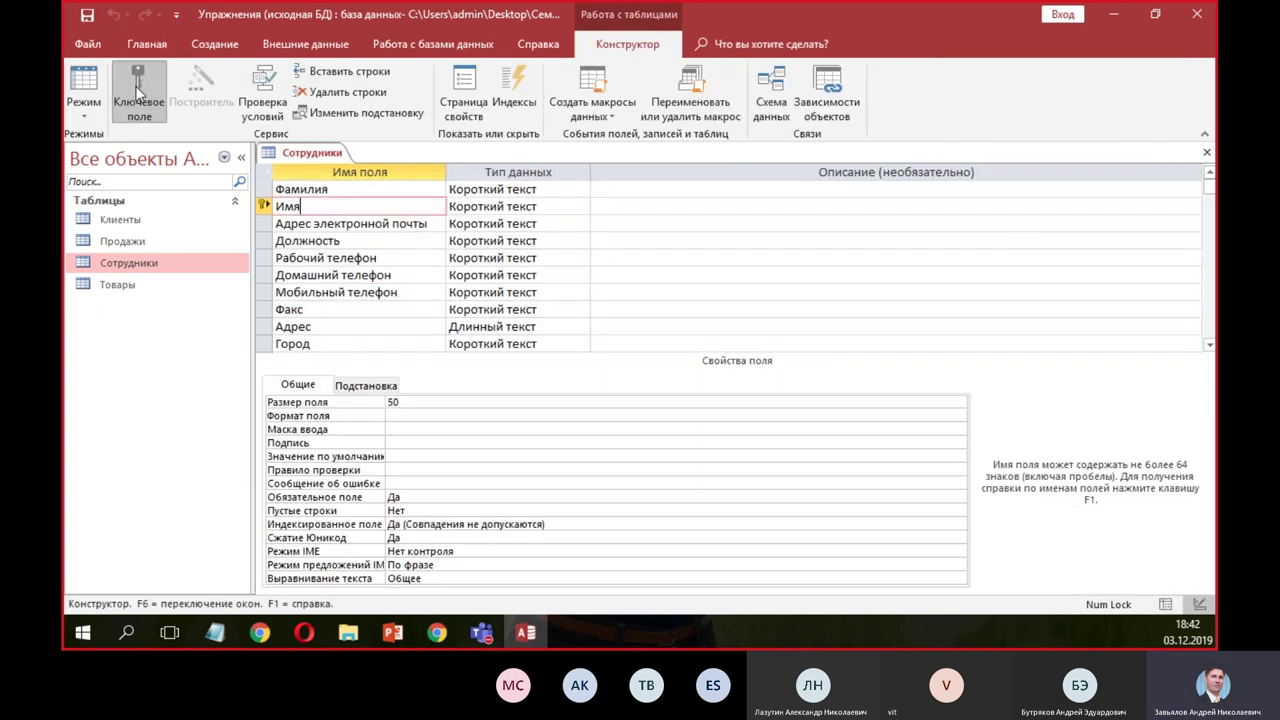
left_click(88, 15)
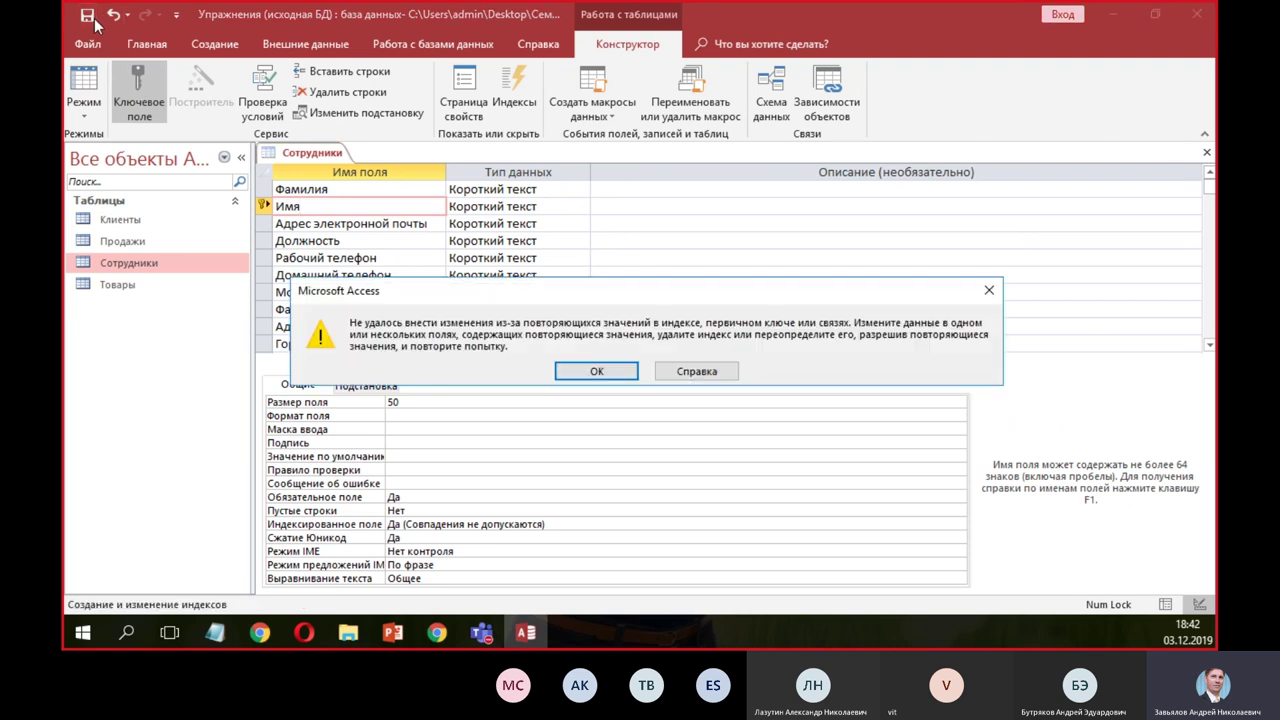
left_click(594, 370)
left_click(640, 385)
- Remove the primary key from Имя and save the table design while returning to the datasheet
left_click(265, 207)
left_click(139, 95)
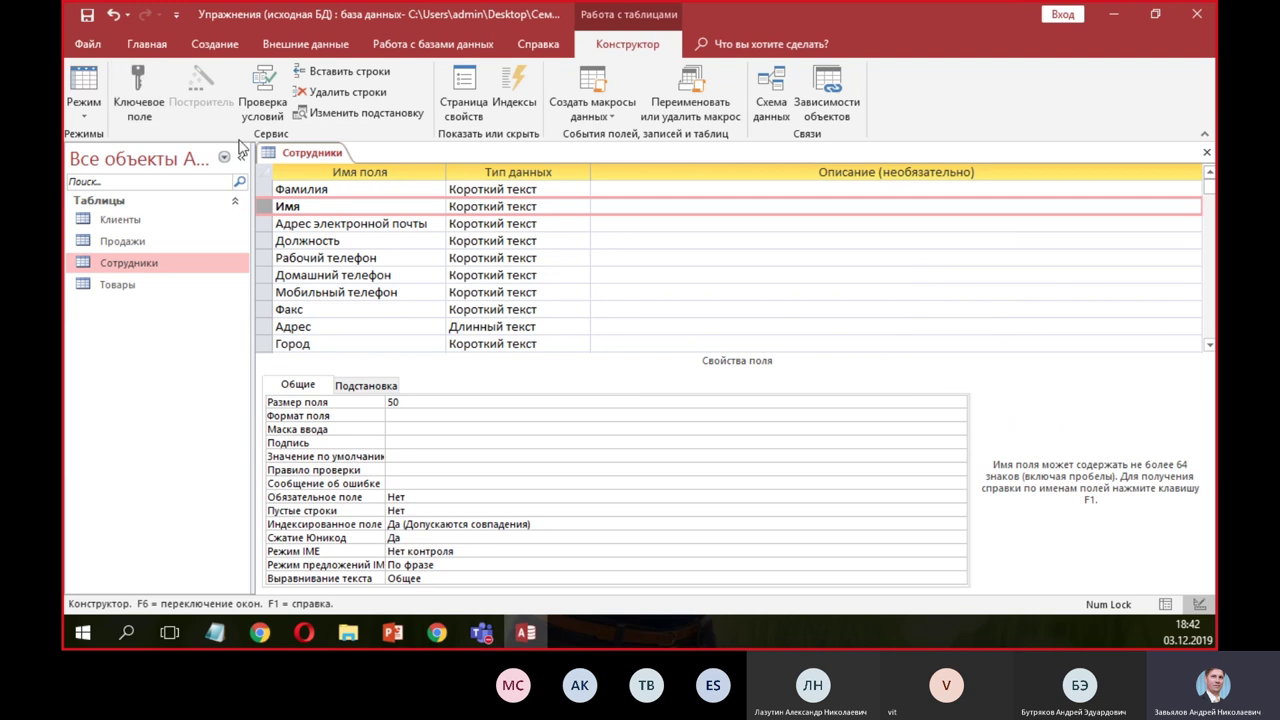
left_click(86, 90)
left_click(594, 371)
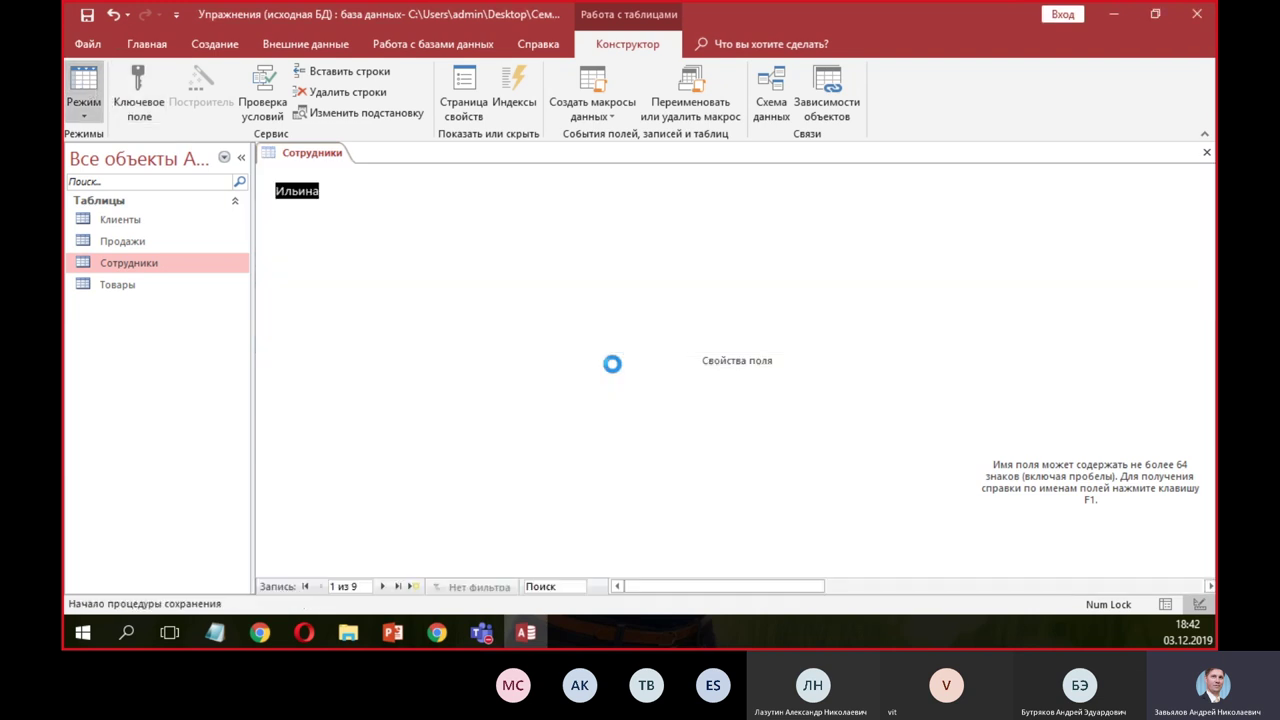
- Copy the surname from the fifth record over the surname in the seventh record
left_click(335, 263)
key("ctrl+c")
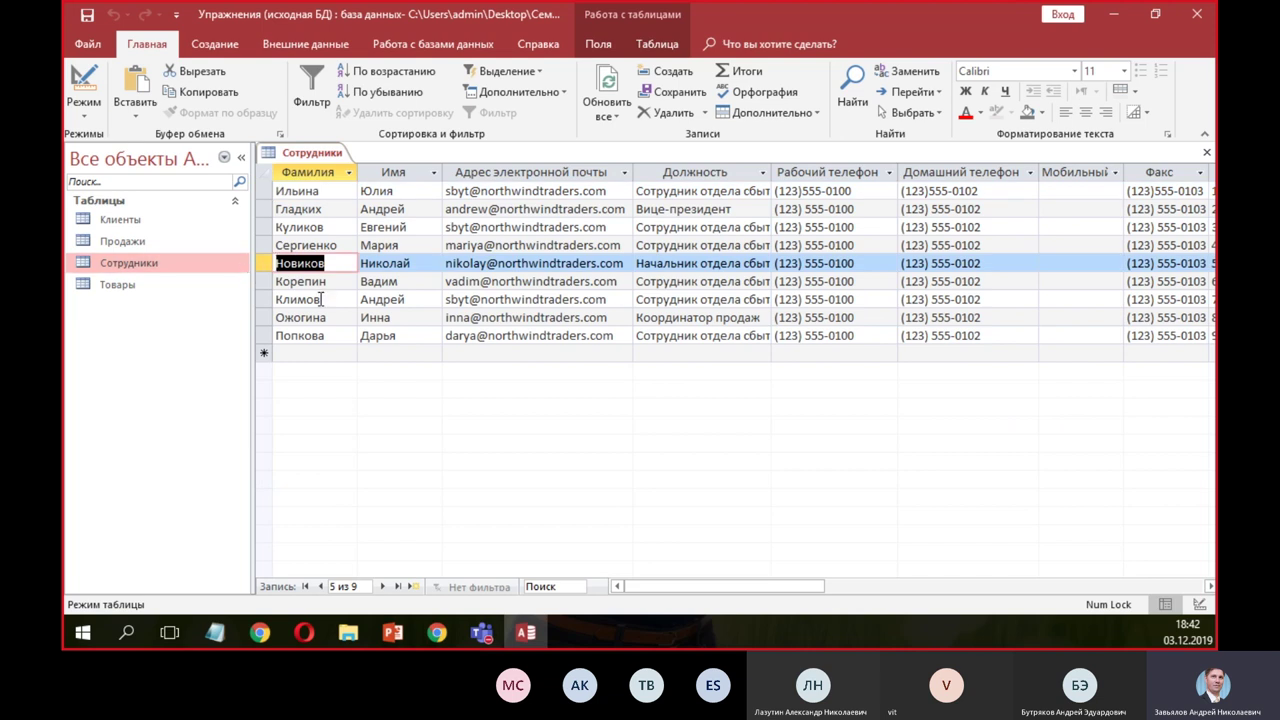
left_click(277, 299)
key("ctrl+v")
left_click(303, 317)
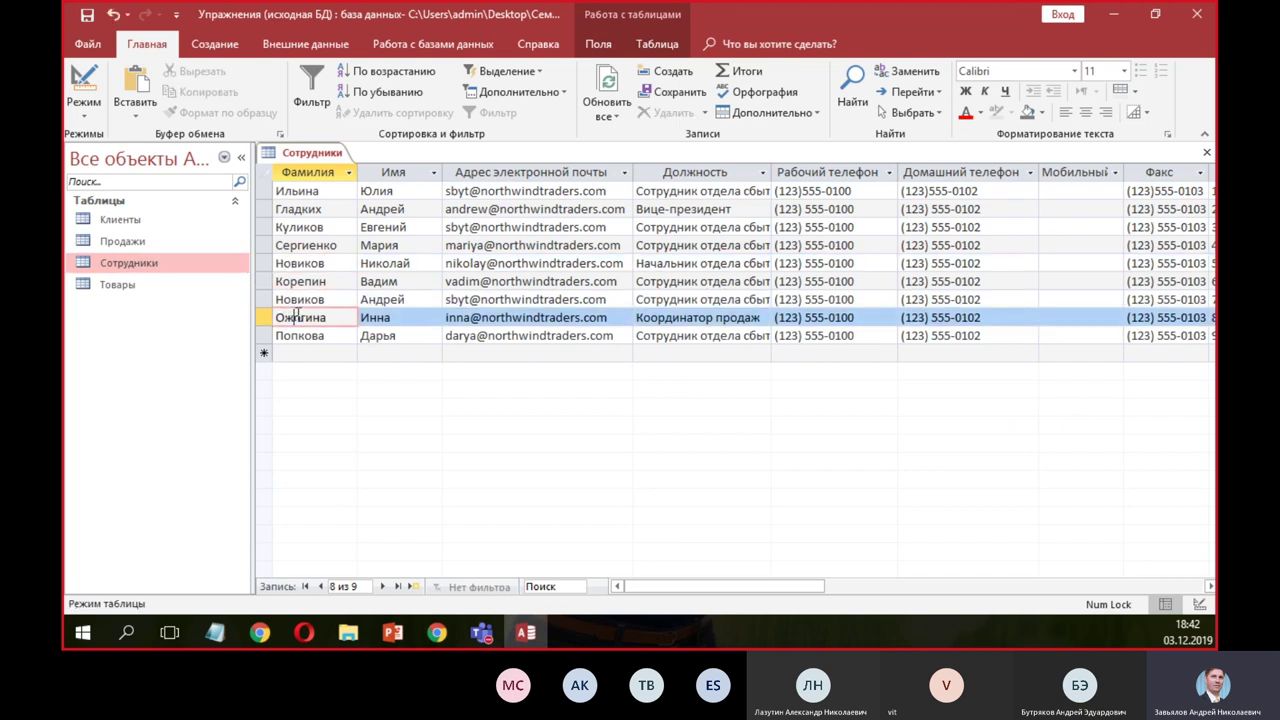
- Set Фамилия and Имя together as a composite primary key of Сотрудники and return to the datasheet
left_click(83, 85)
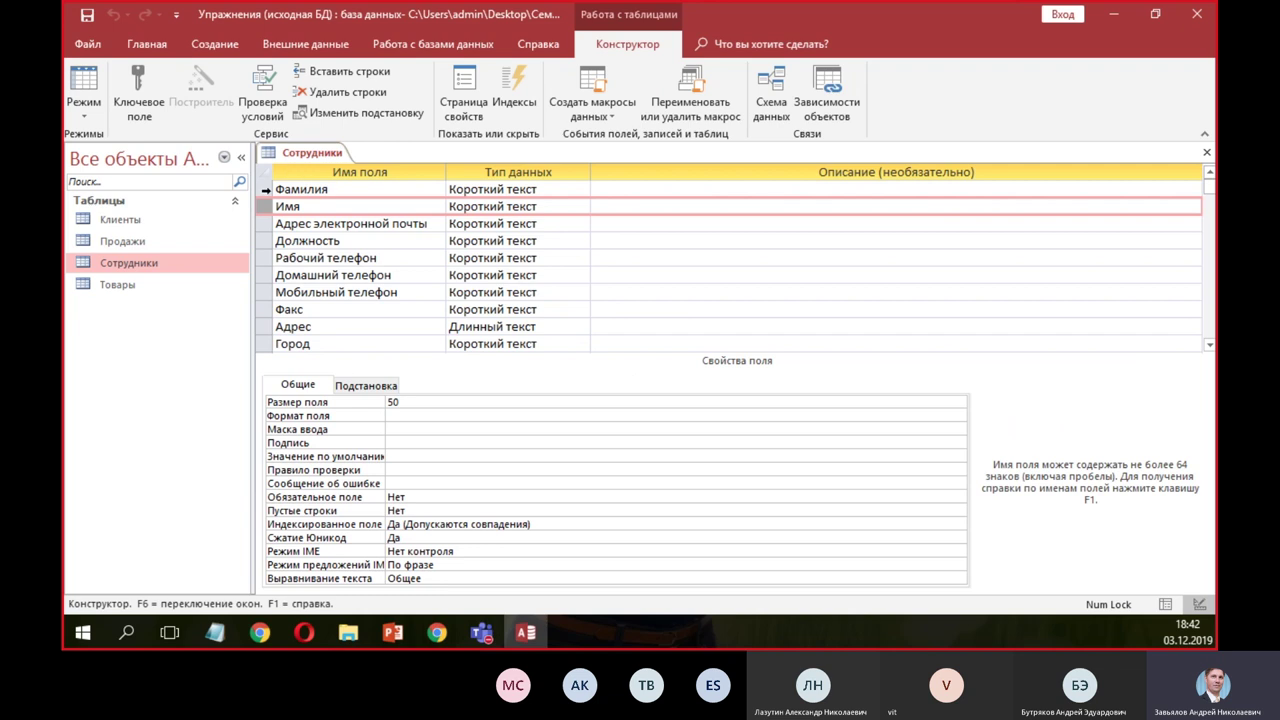
left_click(266, 189, "shift")
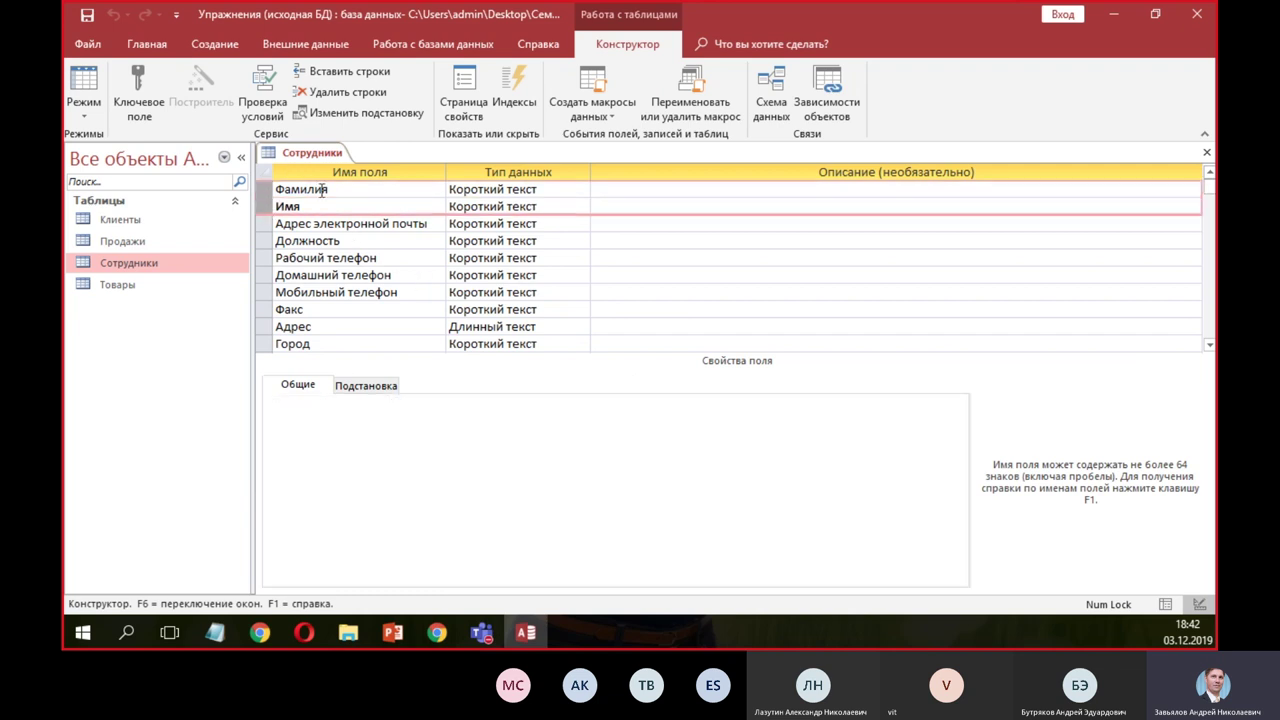
left_click(147, 95)
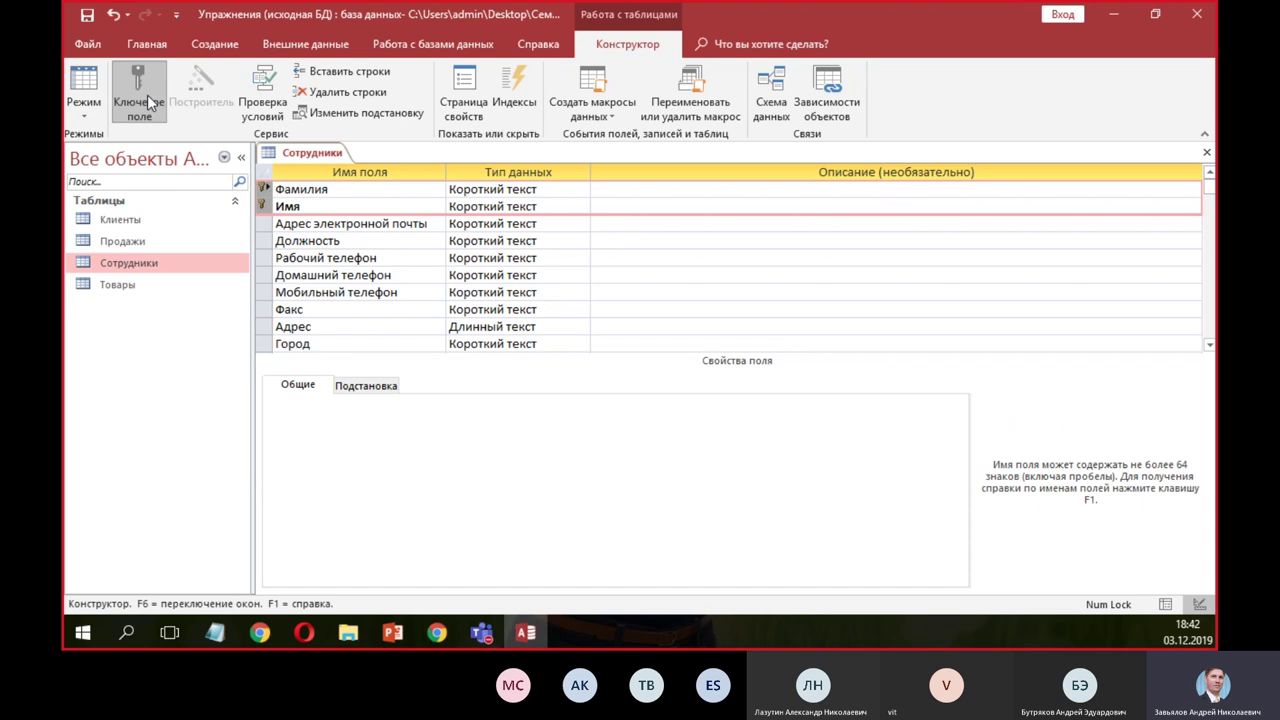
left_click(86, 80)
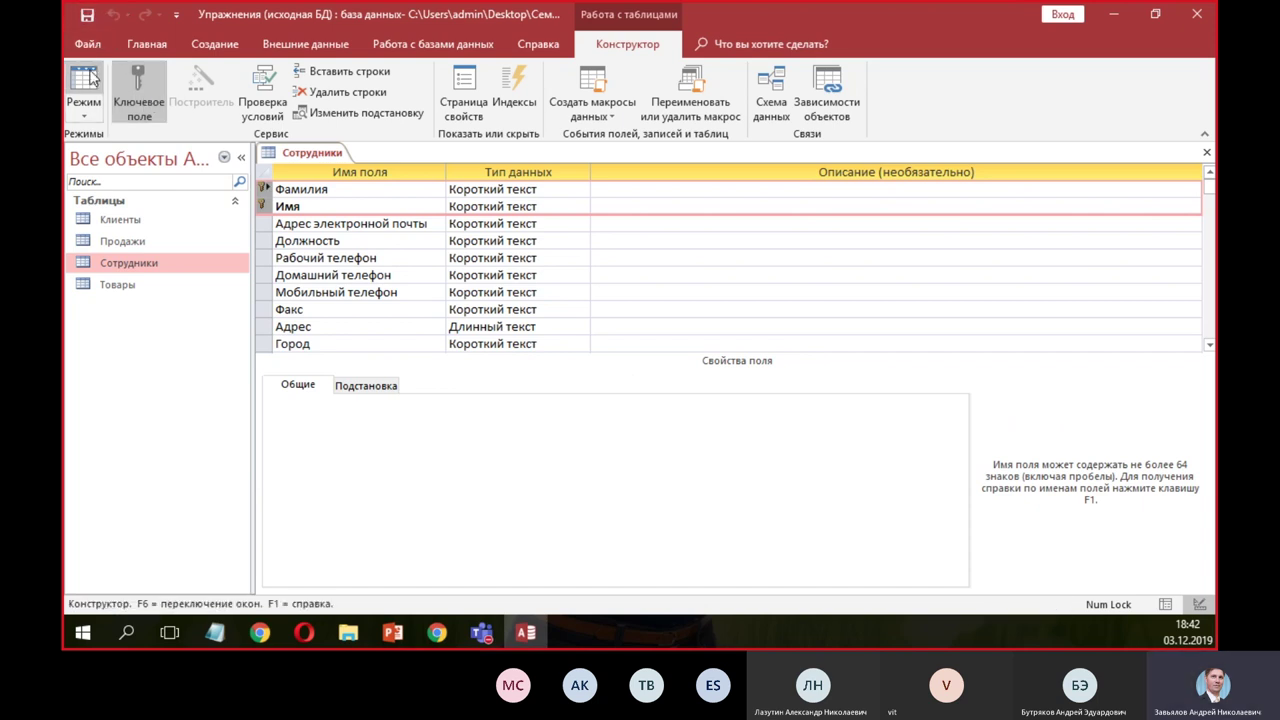
- Examine the repeated surnames, first names and e-mail addresses across the Сотрудники records
left_click(330, 246)
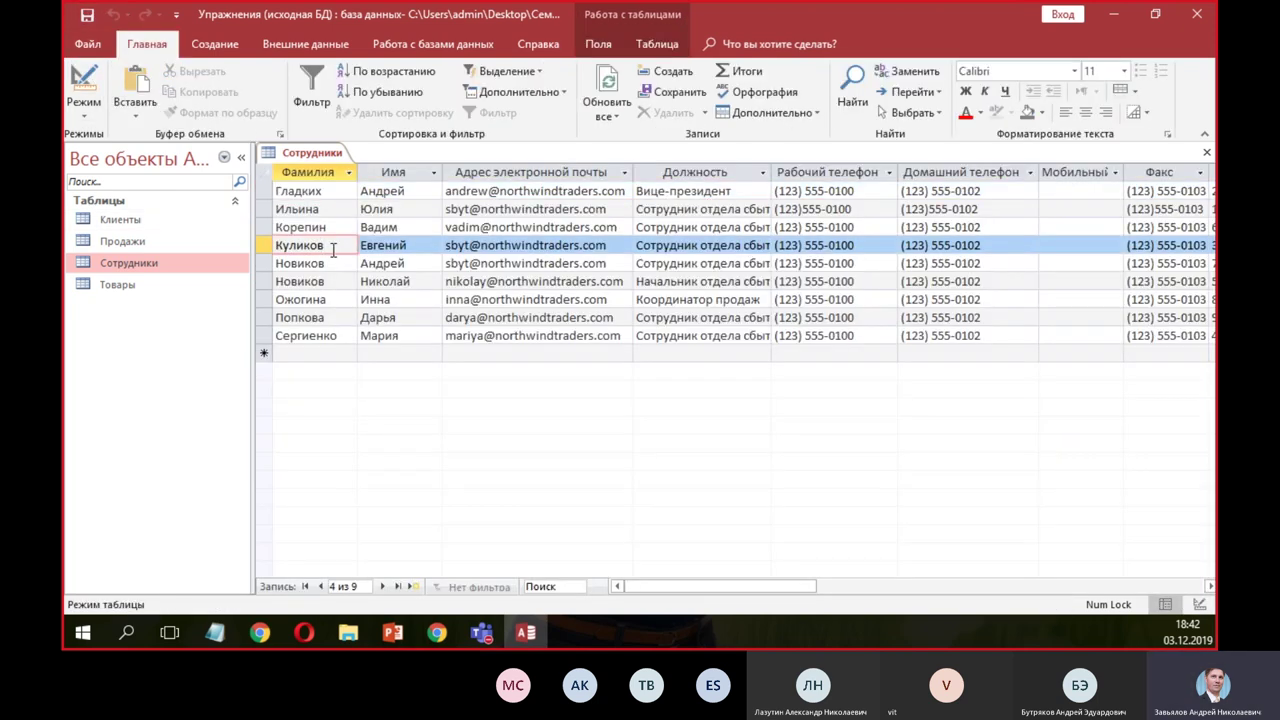
left_click(334, 264)
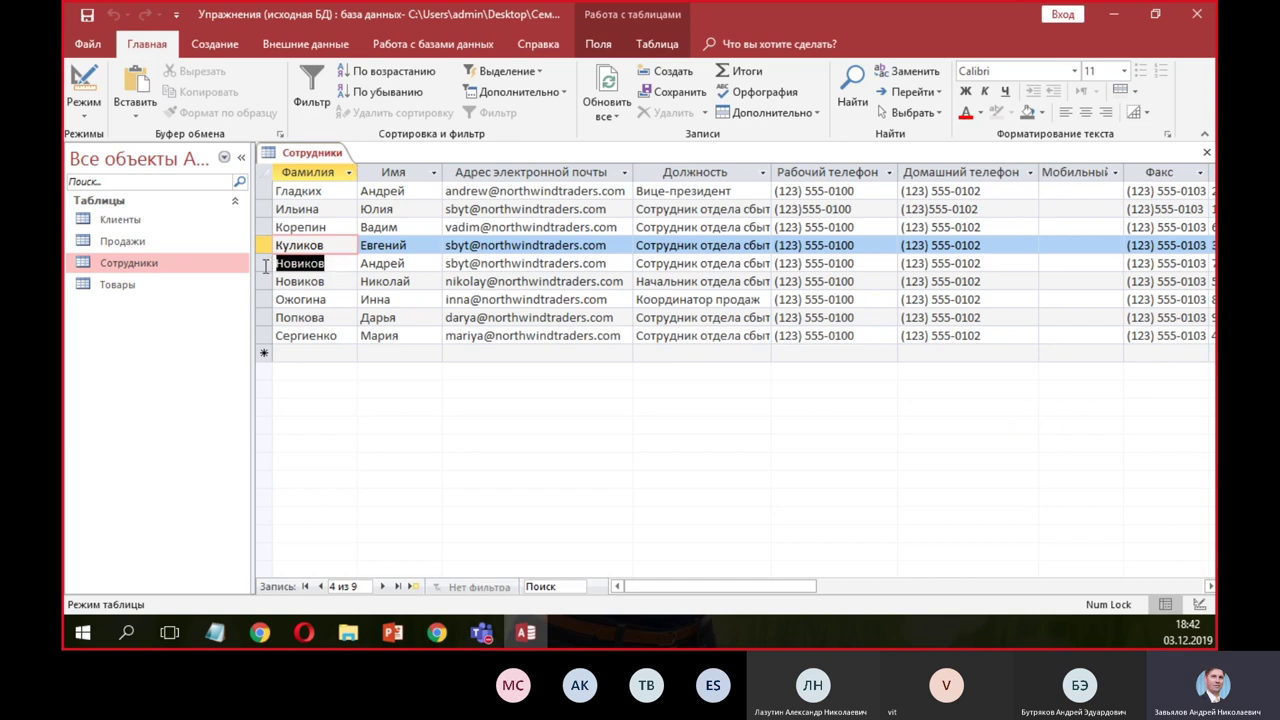
left_click(430, 300)
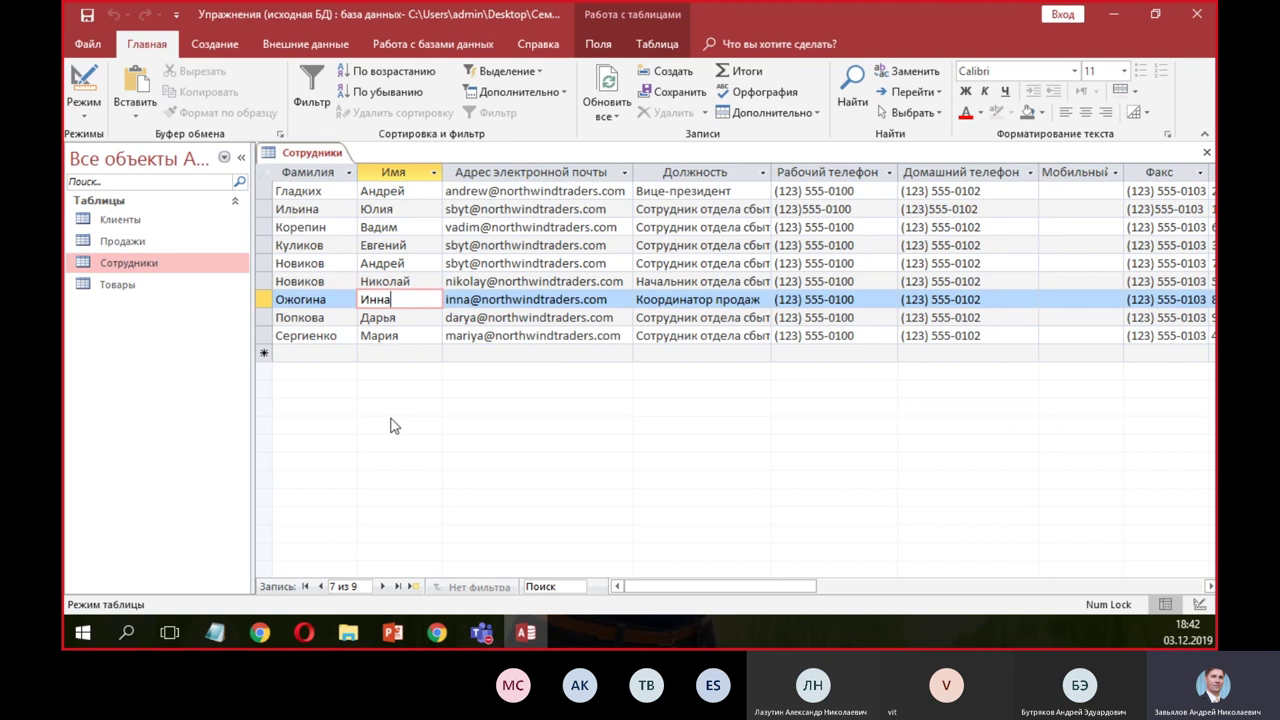
left_click(522, 244)
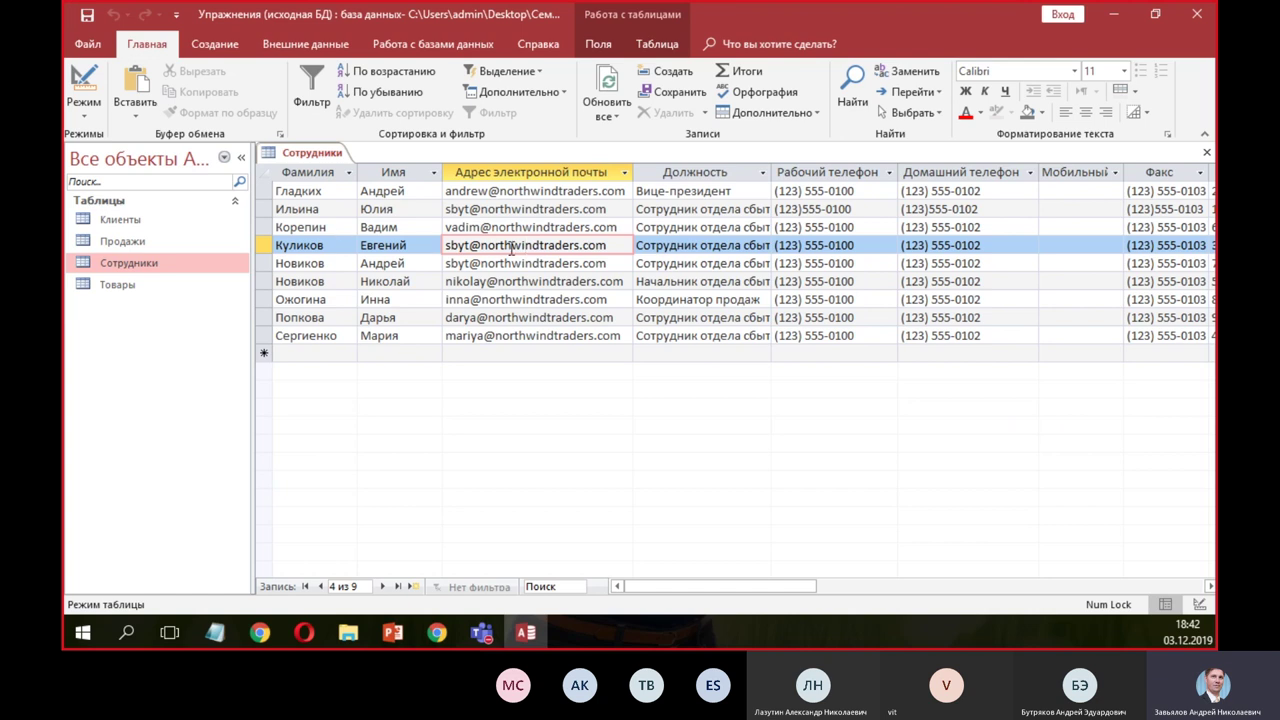
left_click(490, 227)
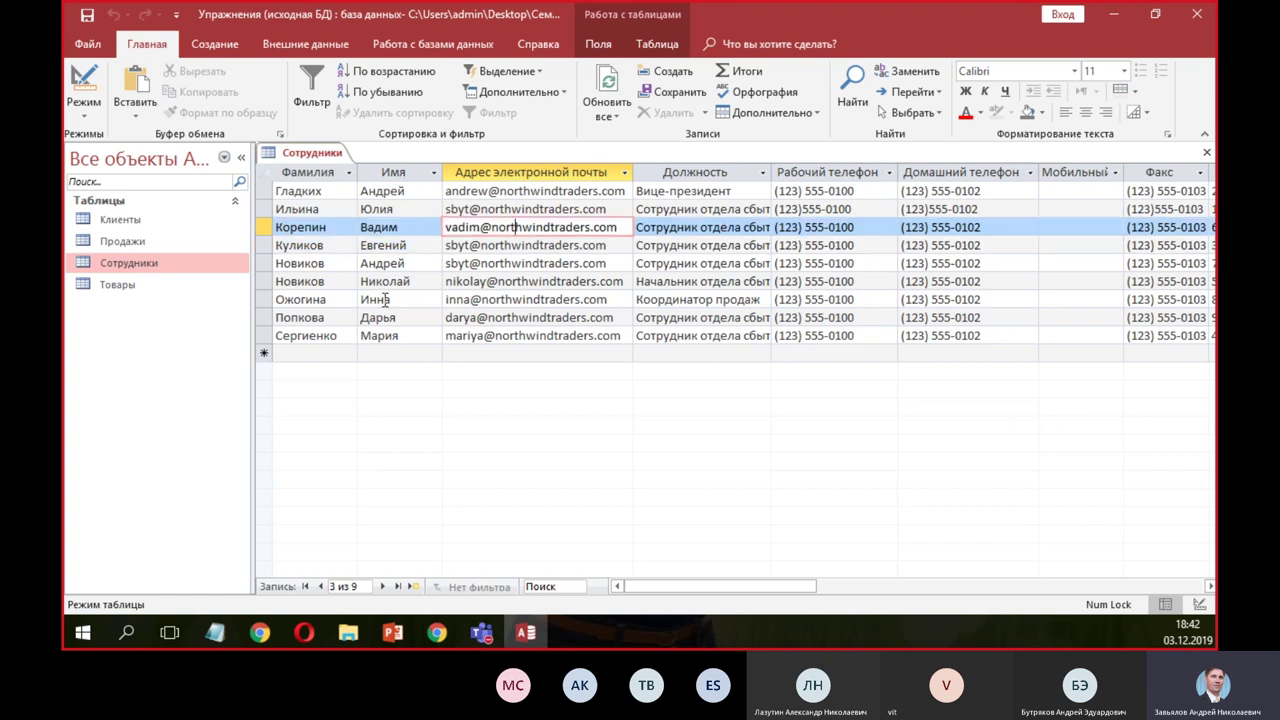
- Switch to PowerPoint, view slide 6 on setting key fields in Ключи и связи в Access.pptx, and return to Access
mouse_move(540, 645)
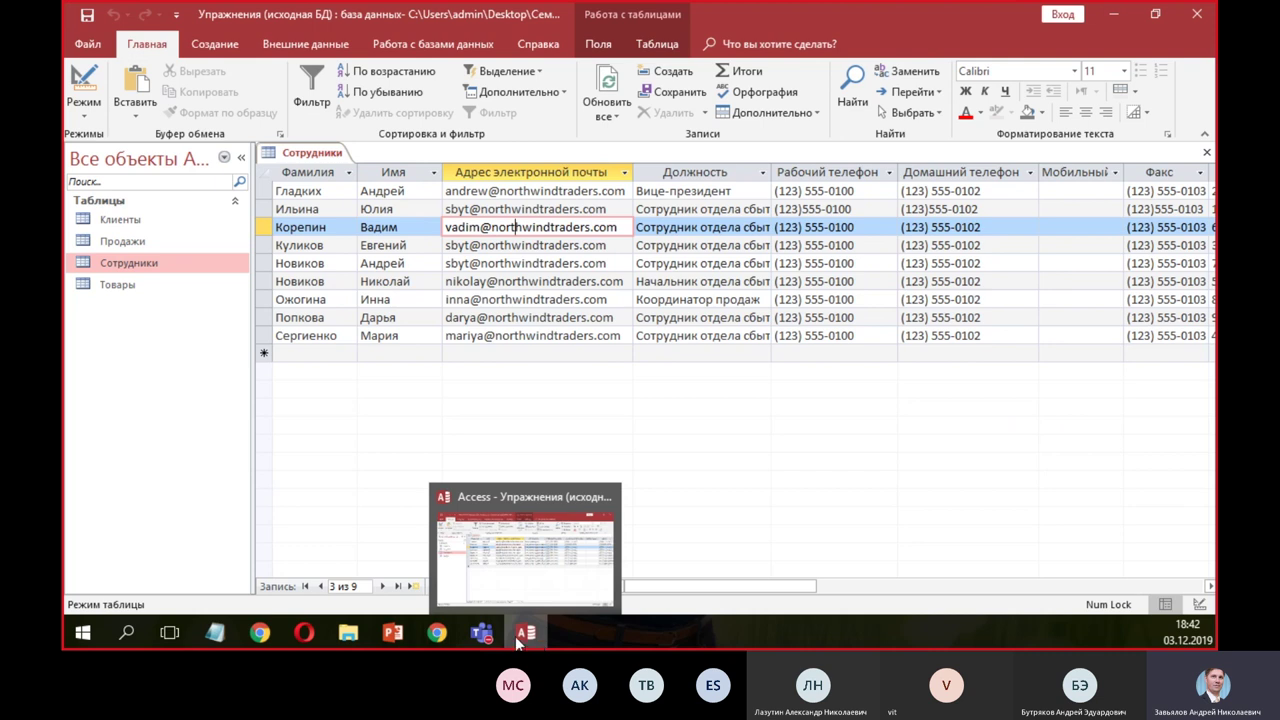
mouse_move(400, 640)
left_click(400, 640)
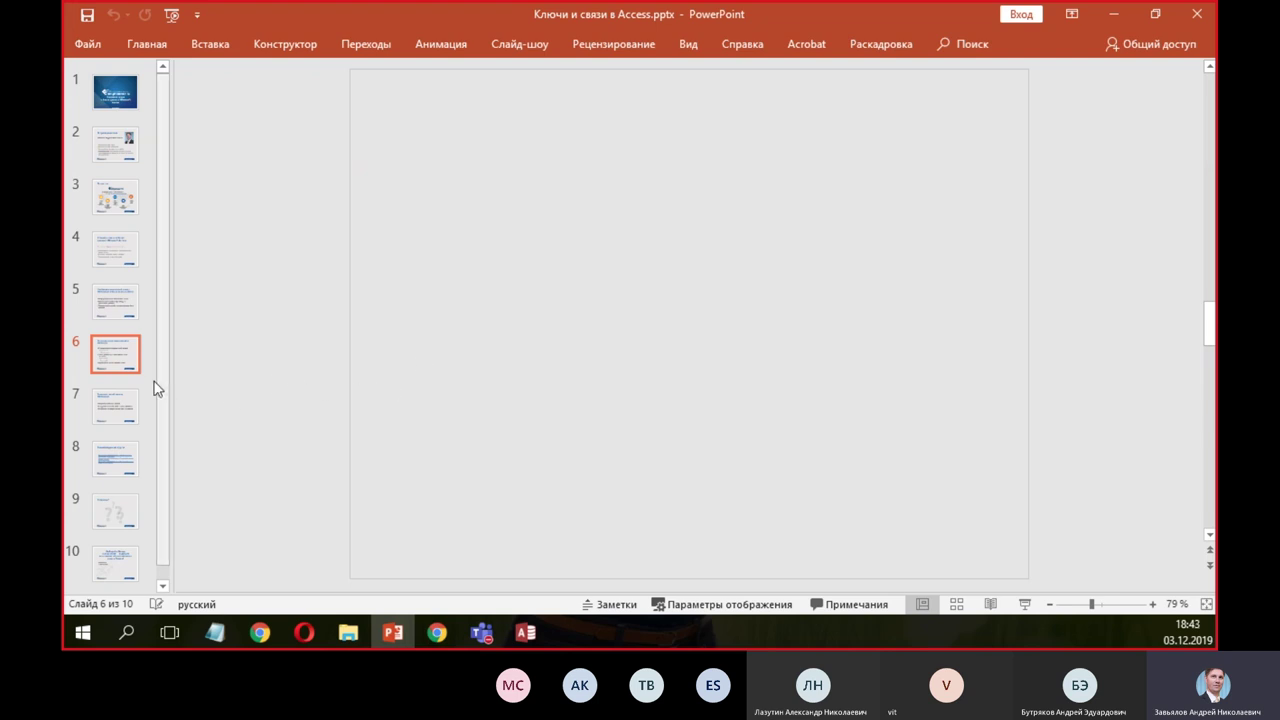
left_click(121, 366)
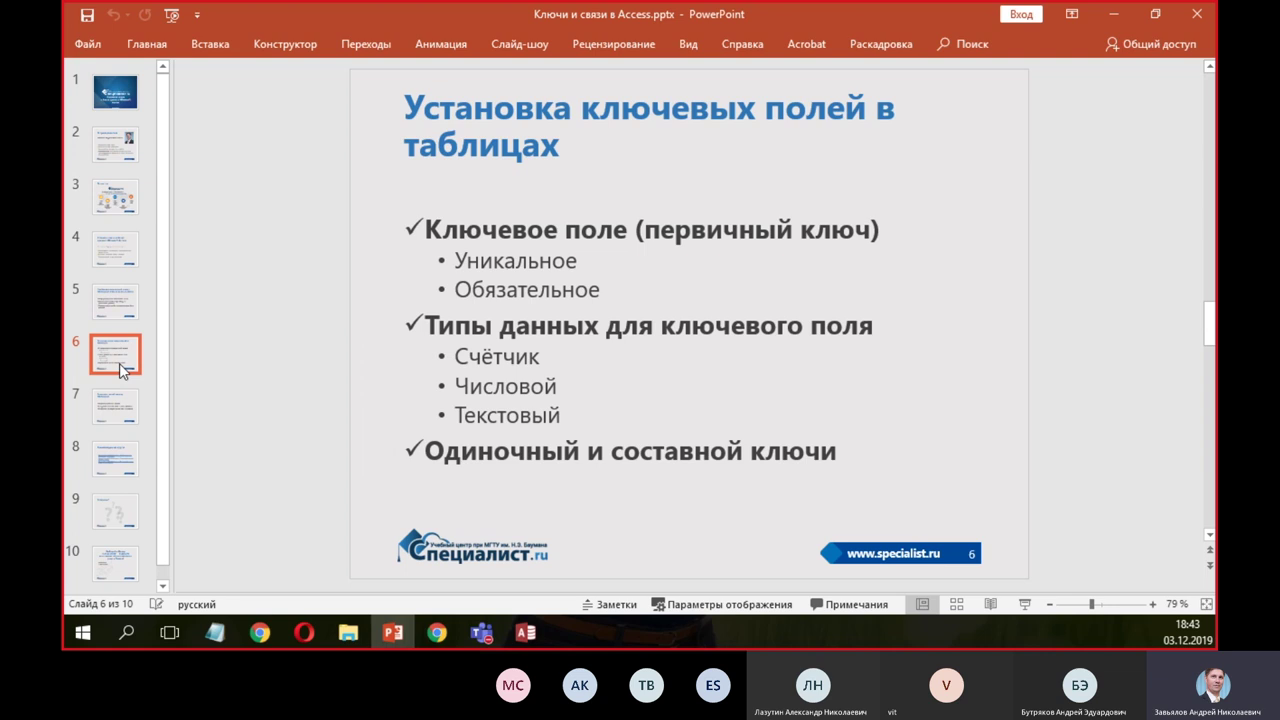
mouse_move(530, 638)
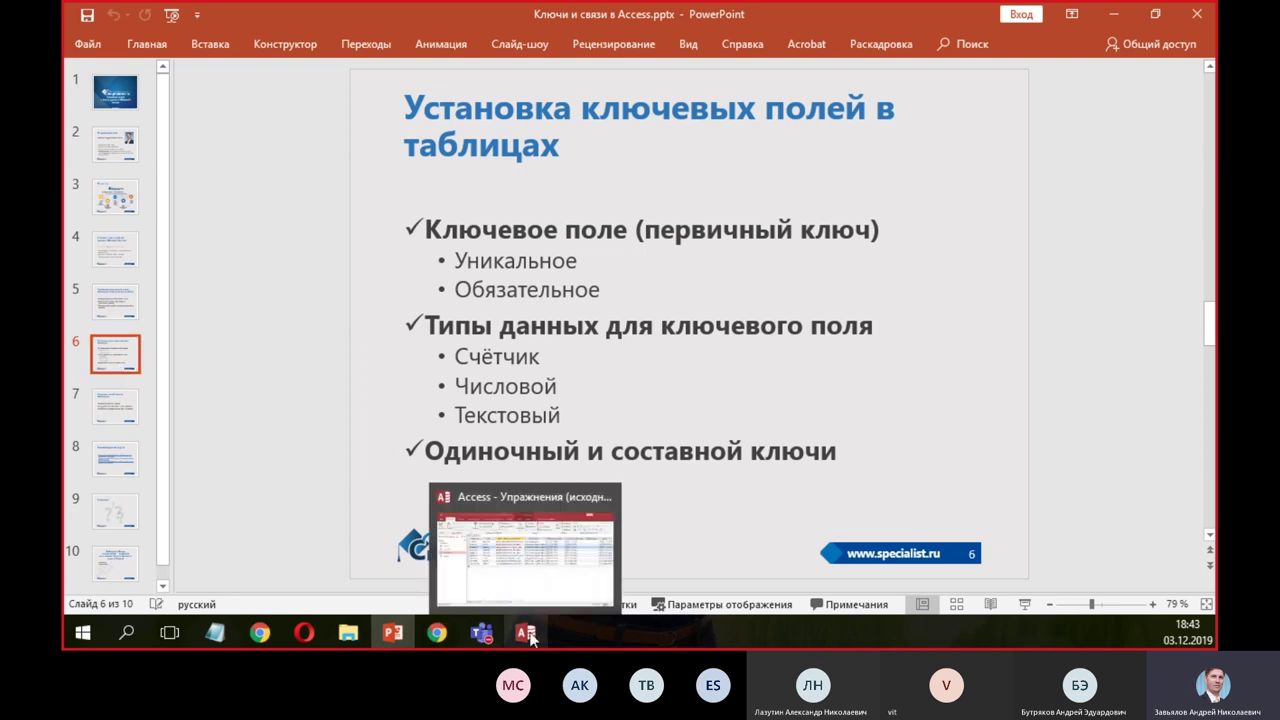
left_click(529, 584)
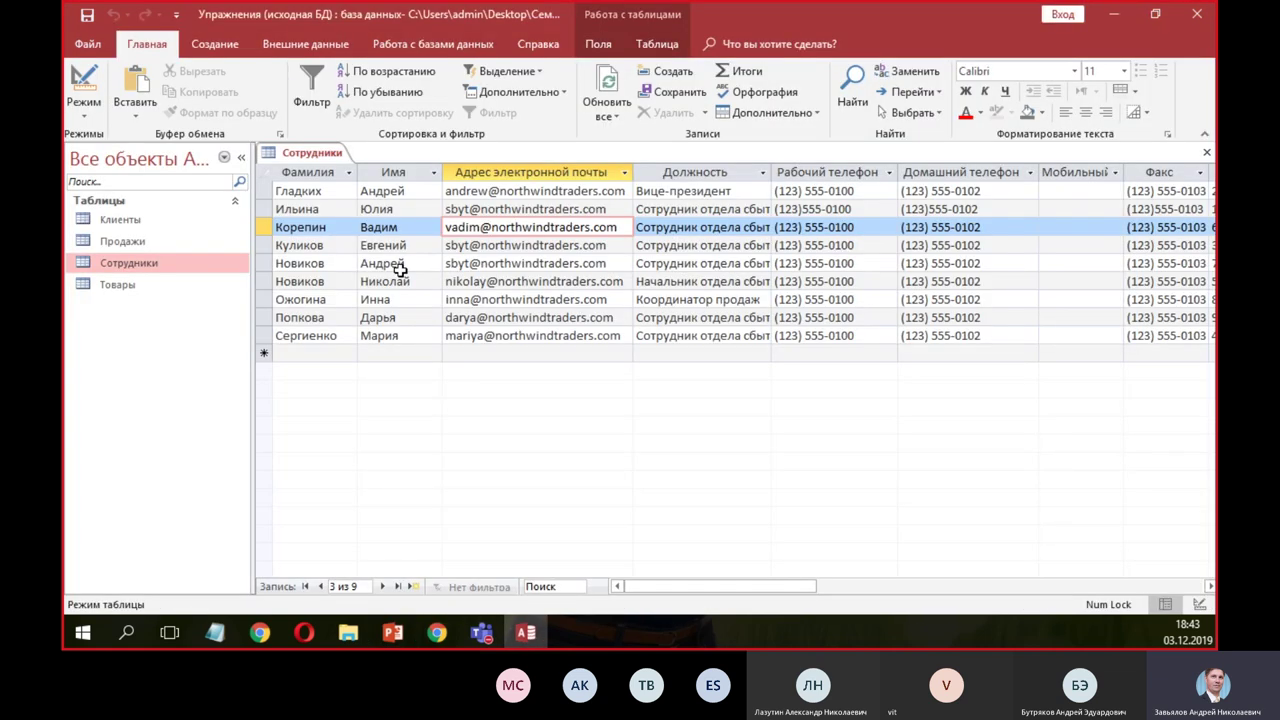
- Open the design of Сотрудники and remove the composite primary key from Фамилия and Имя
left_click(1199, 604)
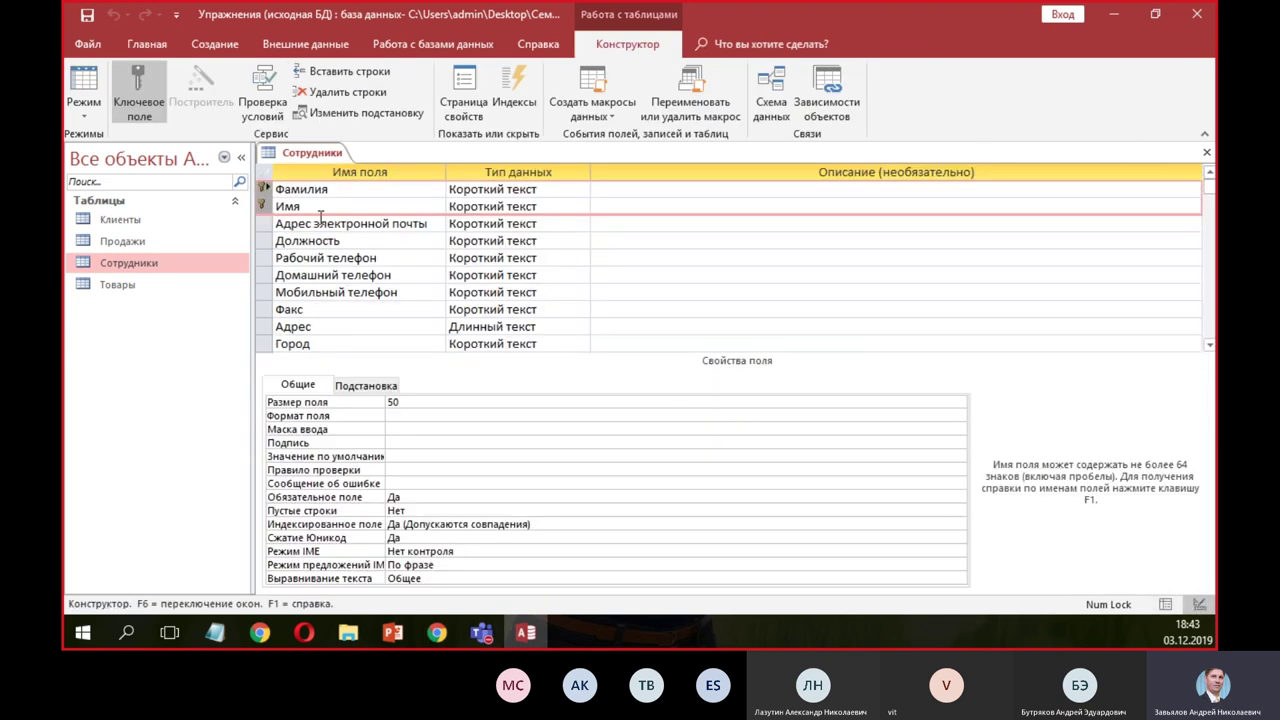
left_click(127, 84)
left_click(322, 188)
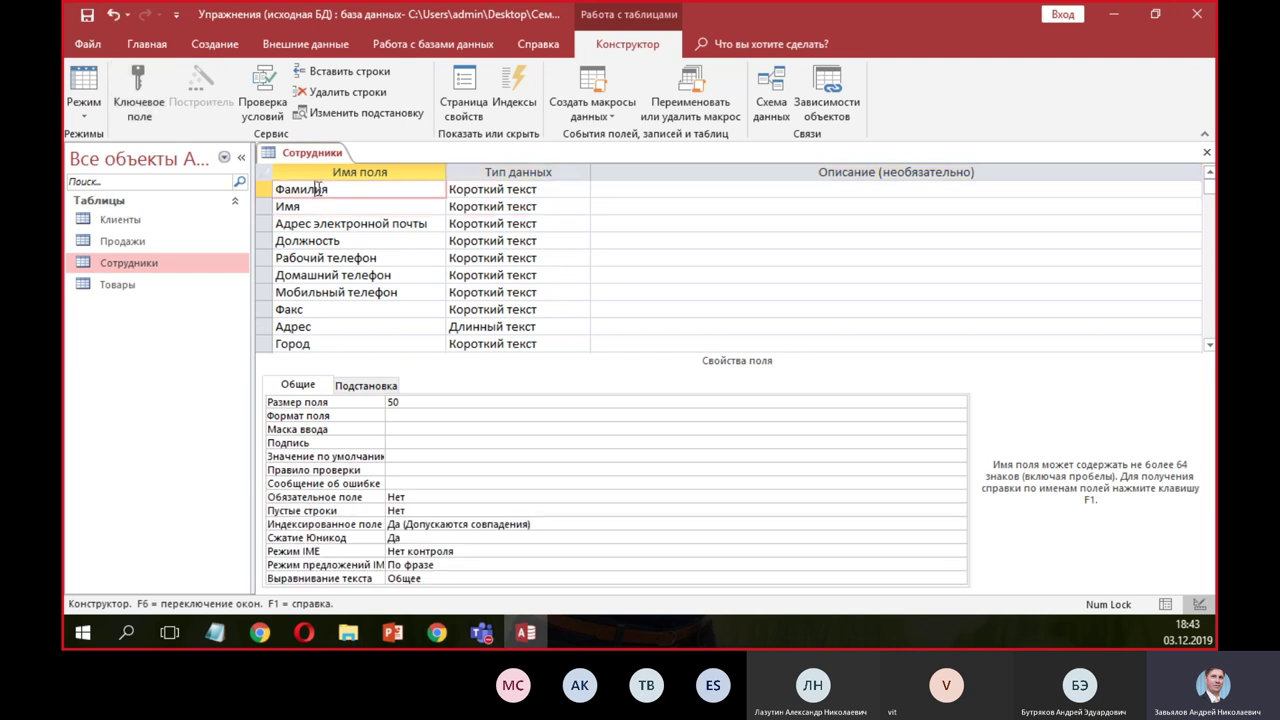
- Insert a new field named Табель above Фамилия and set its data type to Счетчик
left_click(330, 71)
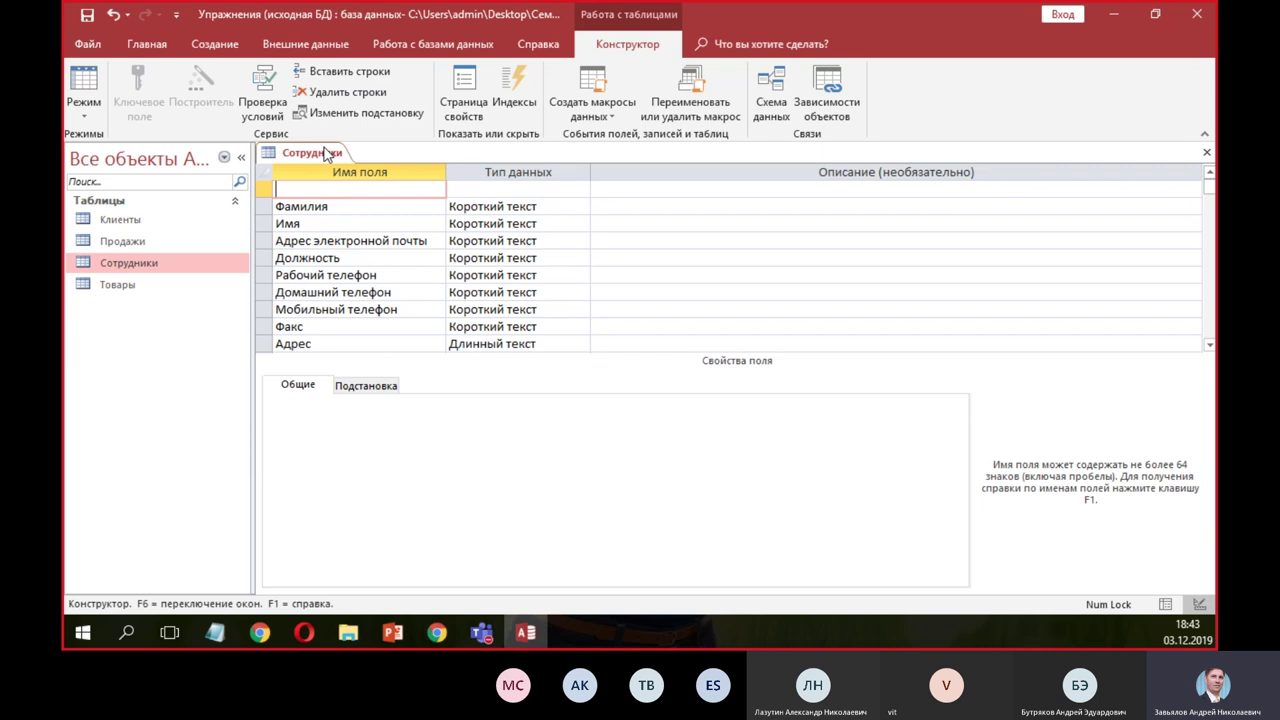
type("Rjl")
key("BackSpace")
key("BackSpace")
key("BackSpace")
type("Ta")
type("б")
type("ель")
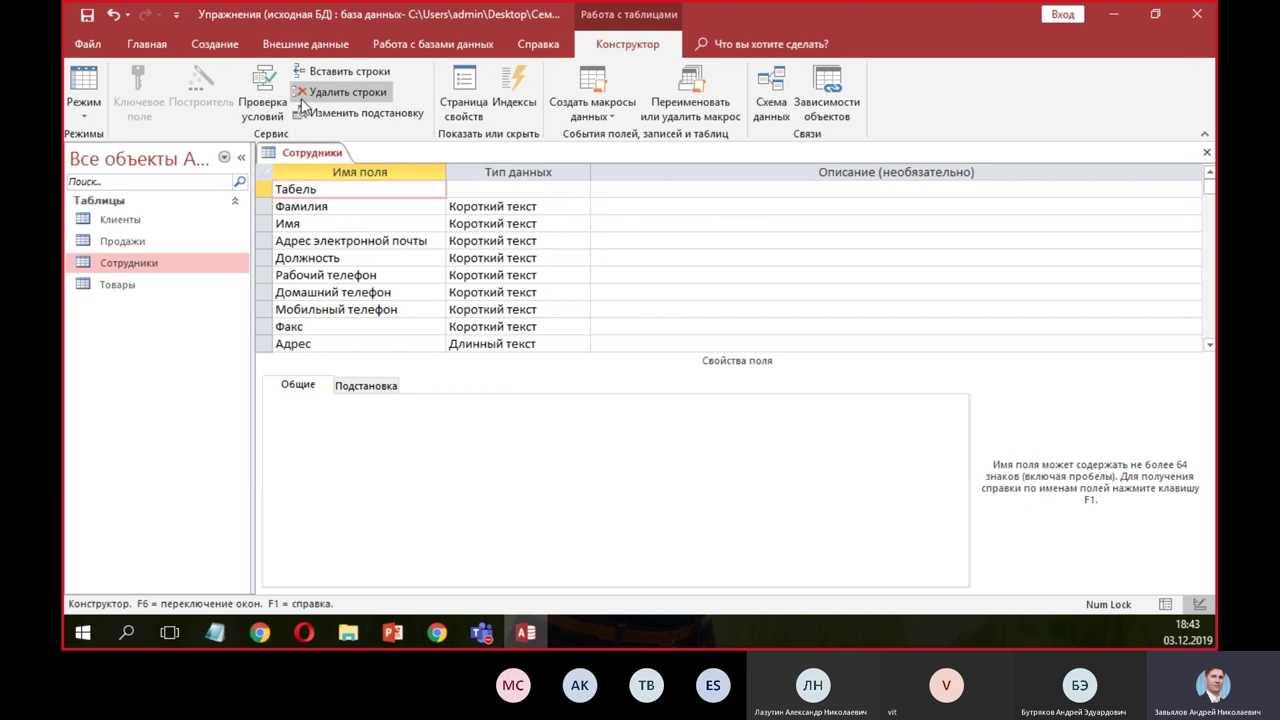
key("Tab")
type("с")
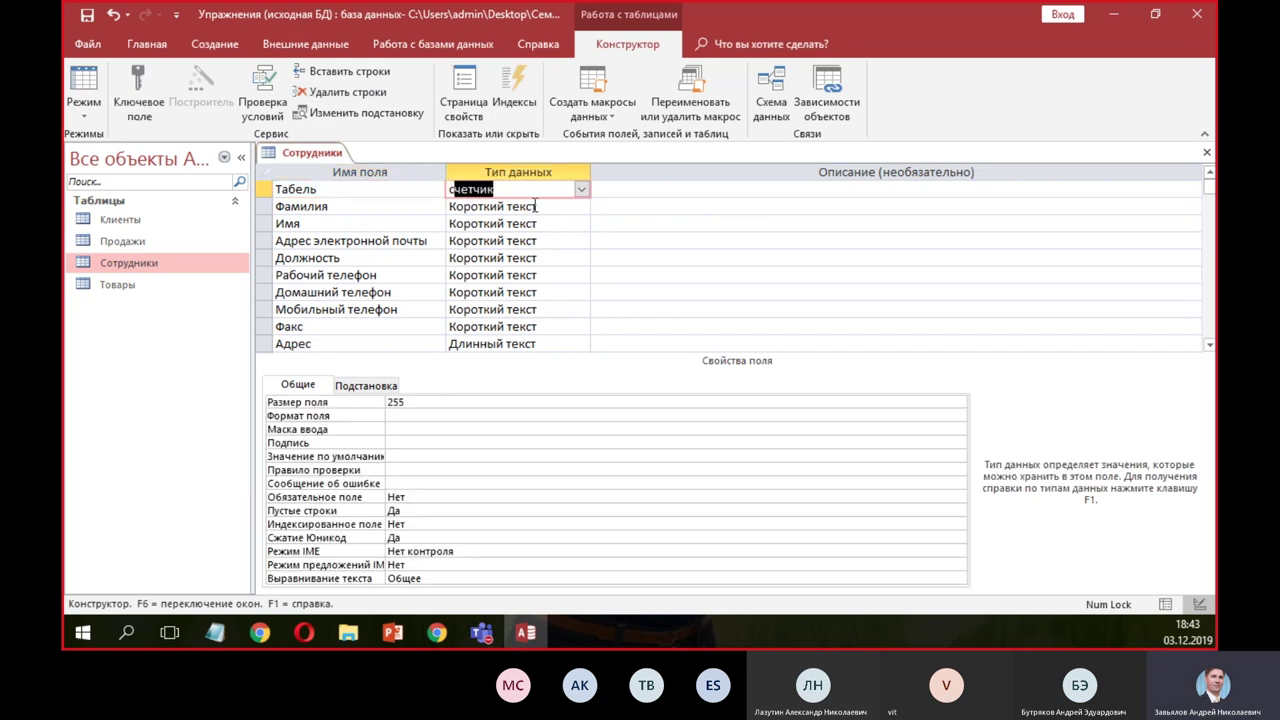
key("Down")
key("Up")
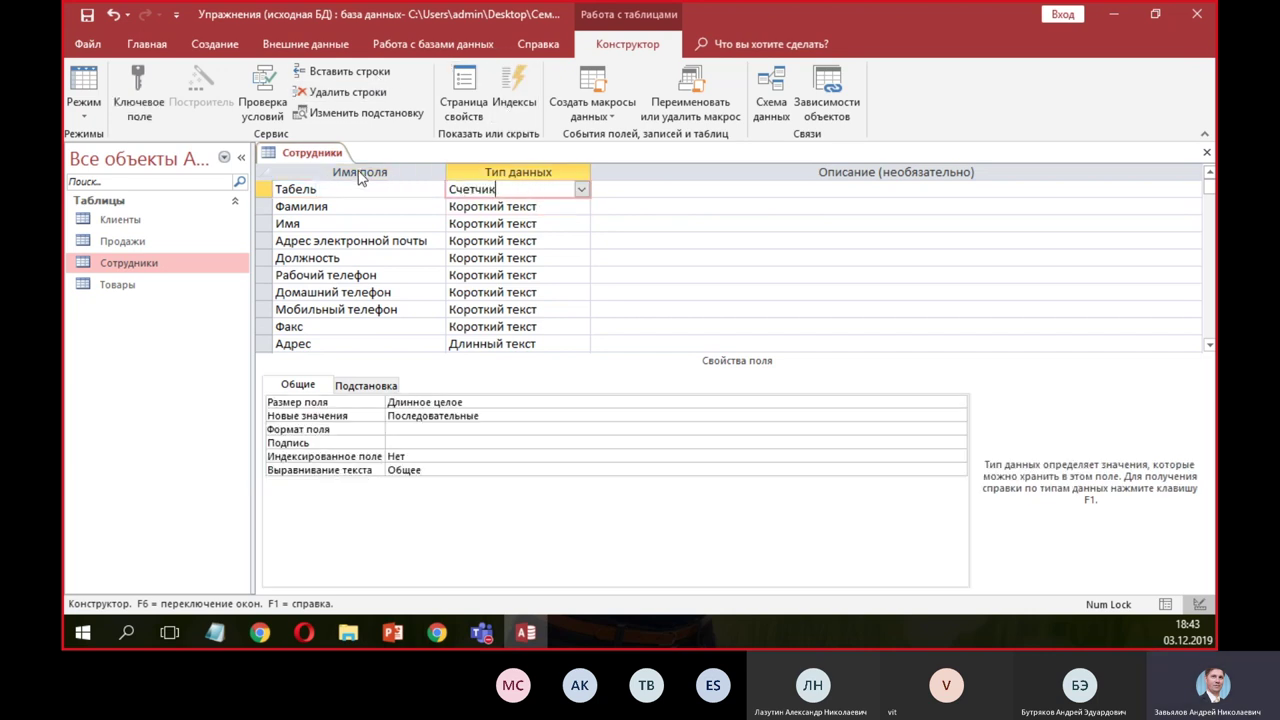
- Make Табель the primary key, save Сотрудники to view its datasheet, and close the table
left_click(139, 90)
left_click(80, 92)
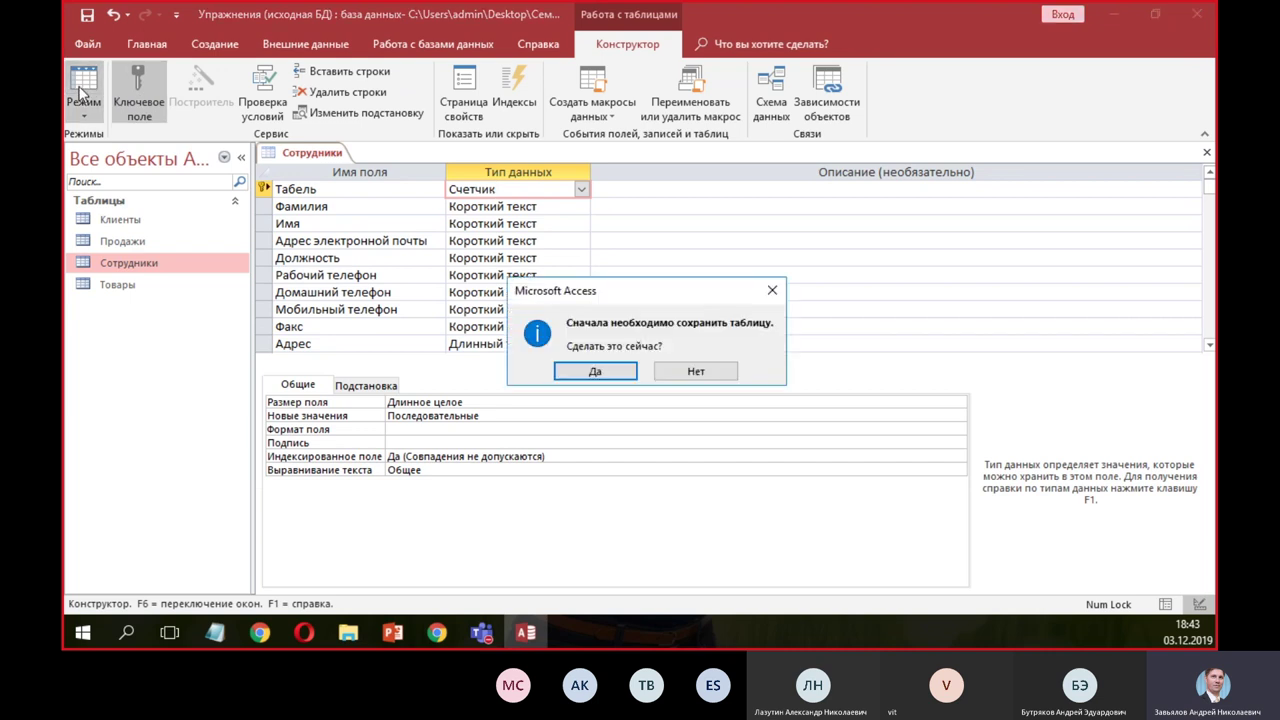
left_click(595, 371)
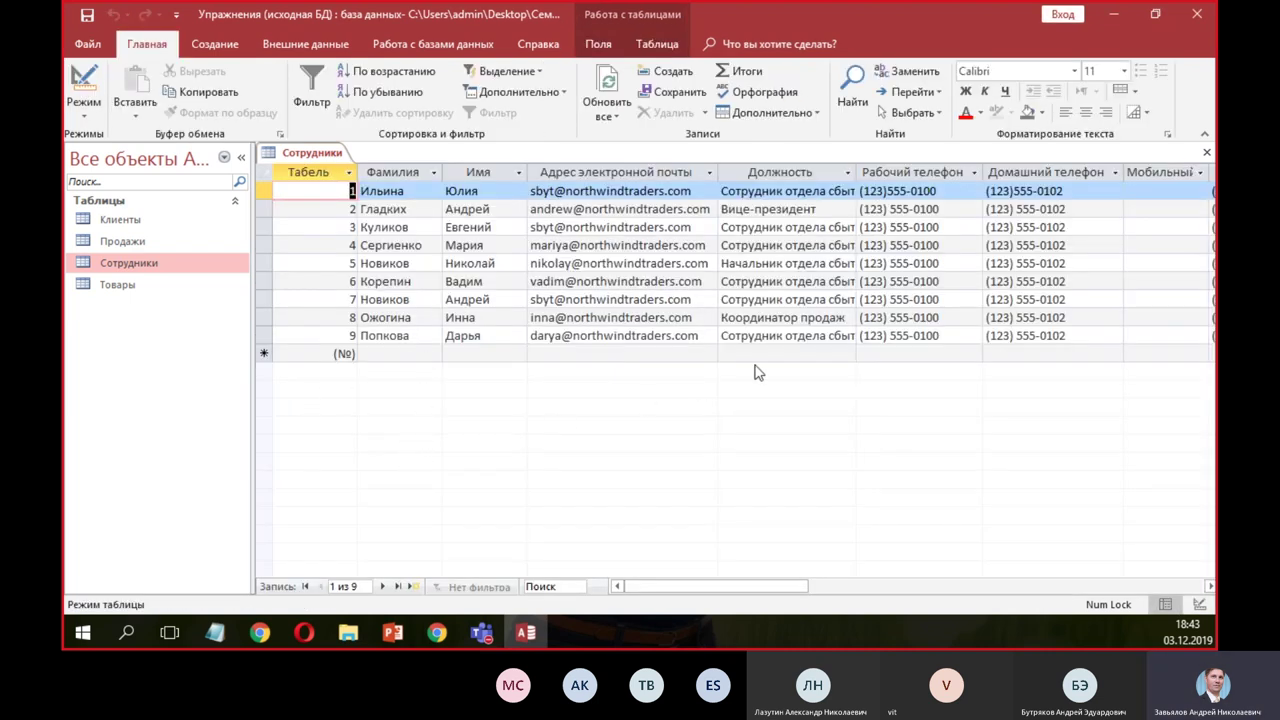
left_click(1206, 152)
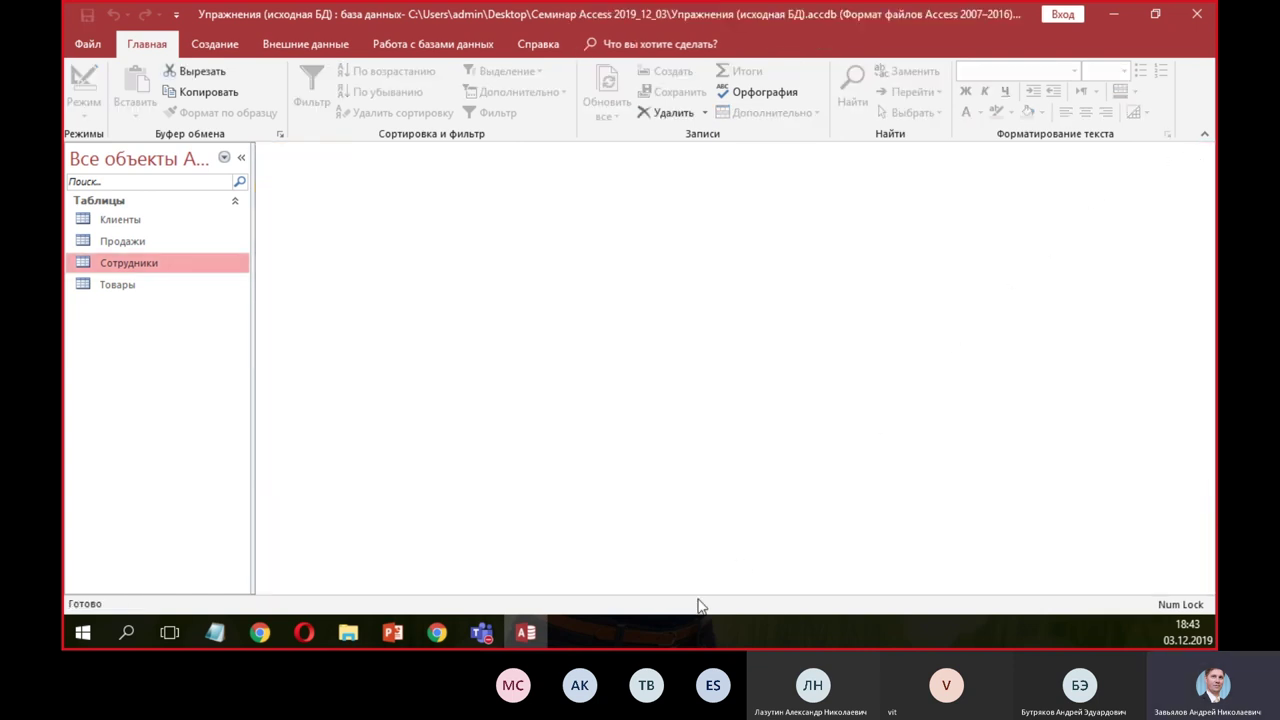
- Switch to PowerPoint and view slide 7 on creating relationships between tables in Ключи и связи в Access.pptx
mouse_move(529, 646)
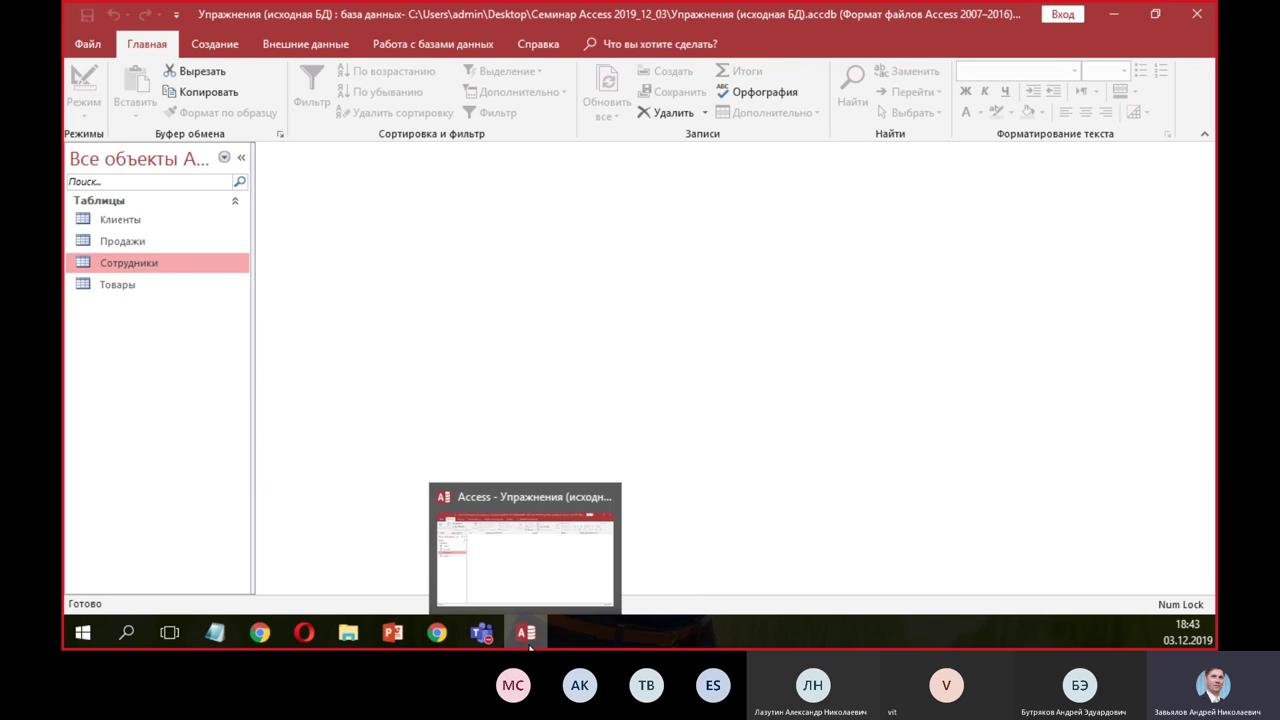
left_click(392, 632)
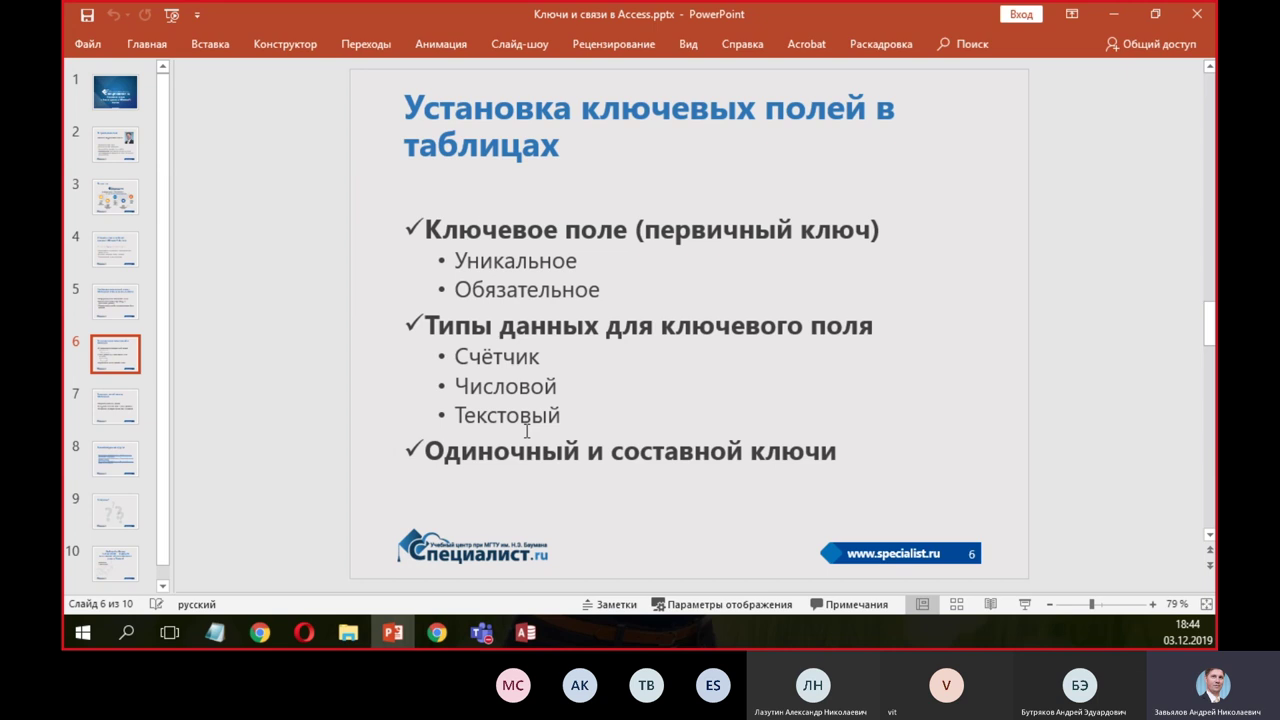
left_click(104, 418)
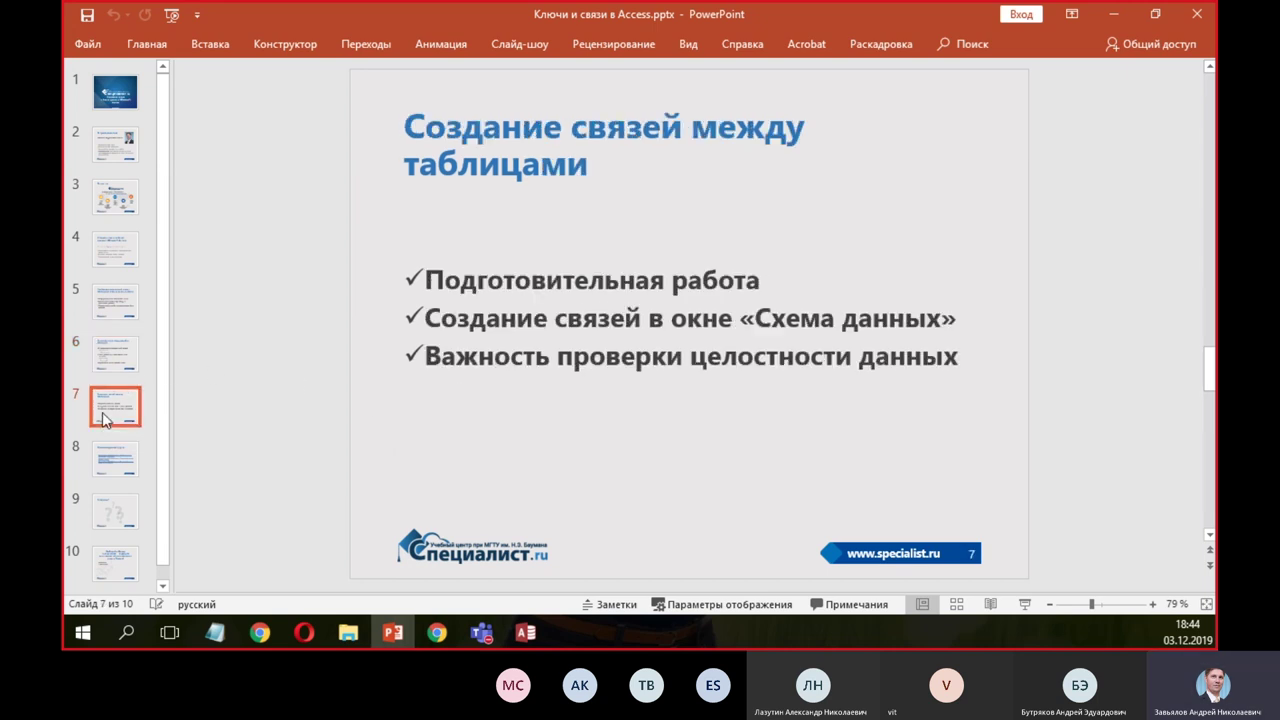
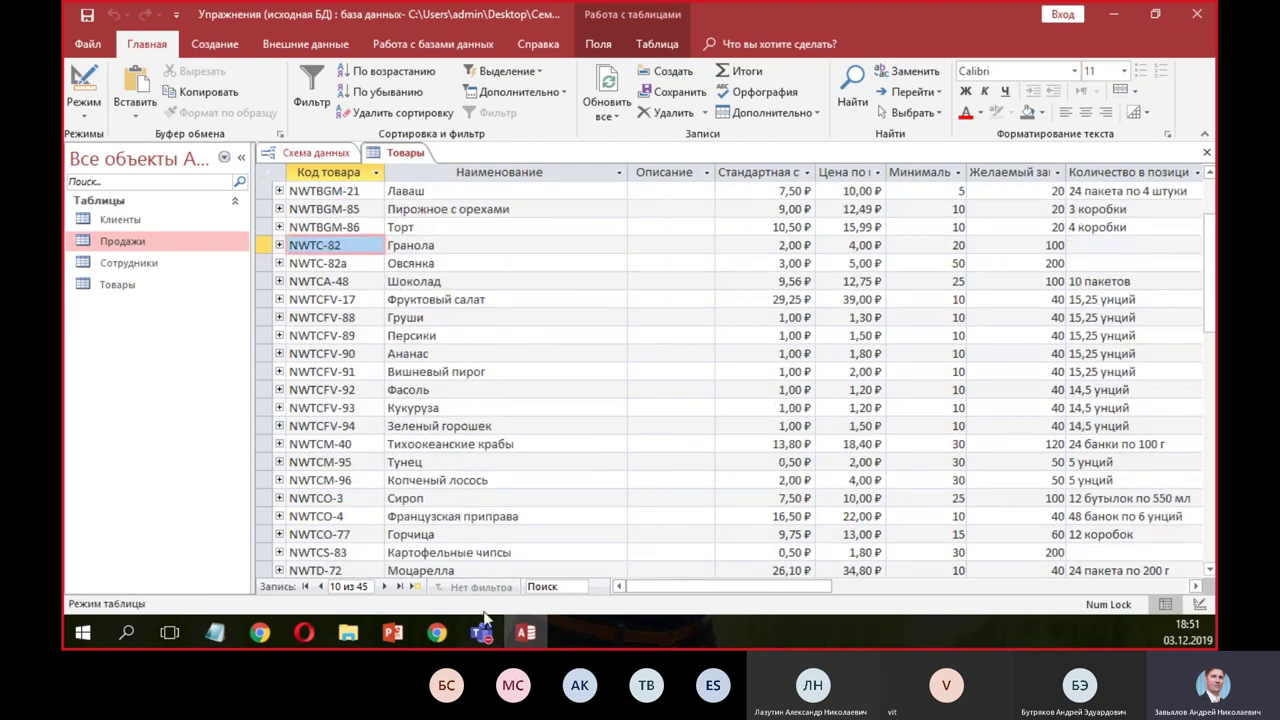
- Search the Товары table for 52 and expand the related sales of product NWTG-52
left_click(555, 587)
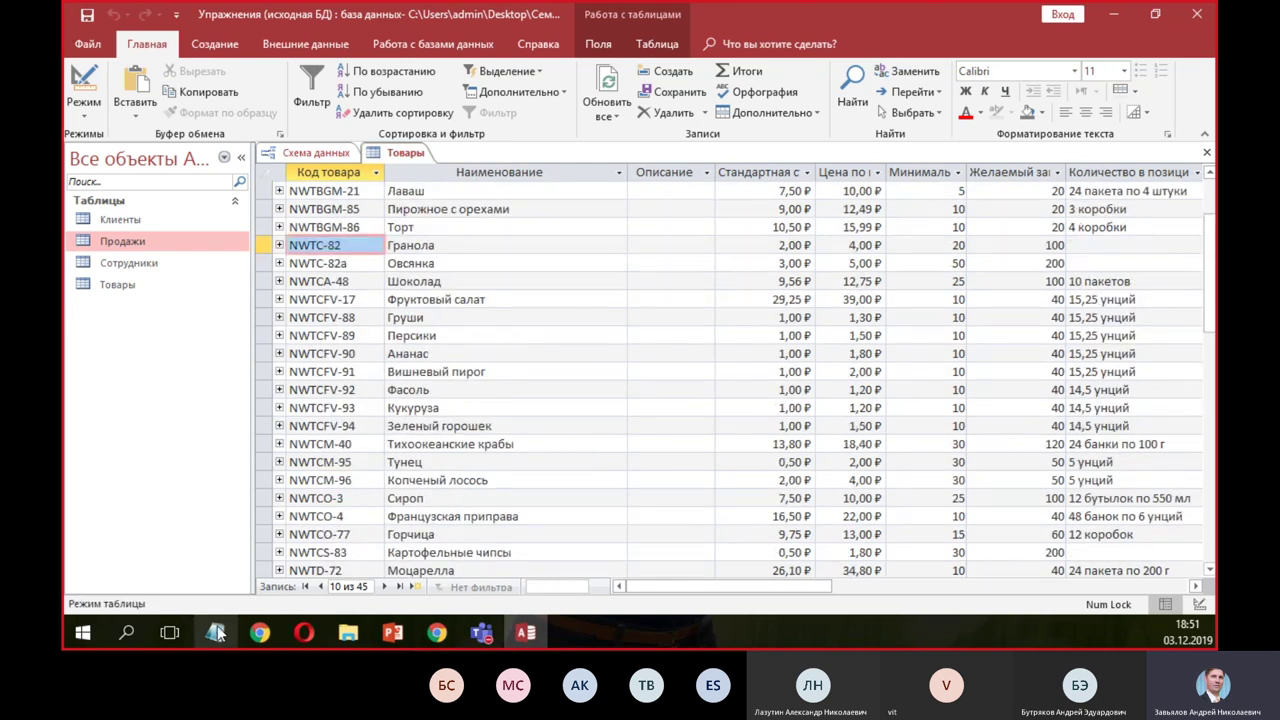
type("52")
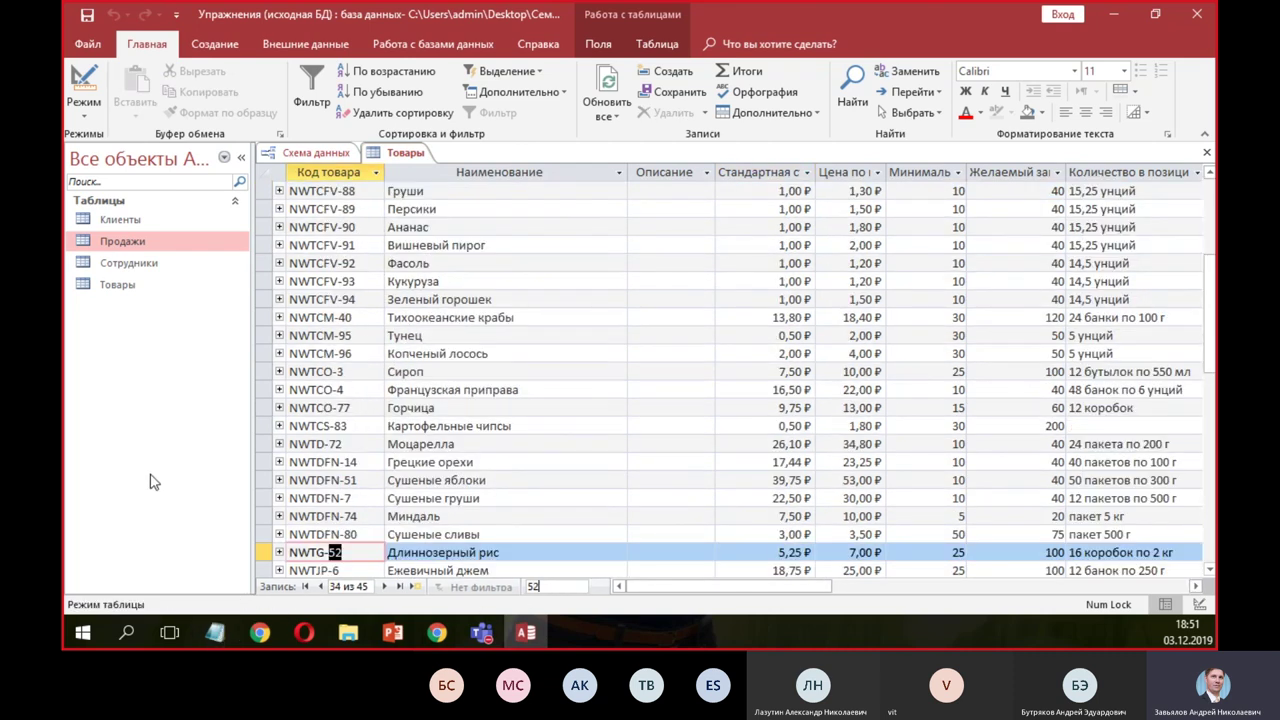
left_click(485, 463)
left_click(510, 553)
scroll(500, 545, "down", 2)
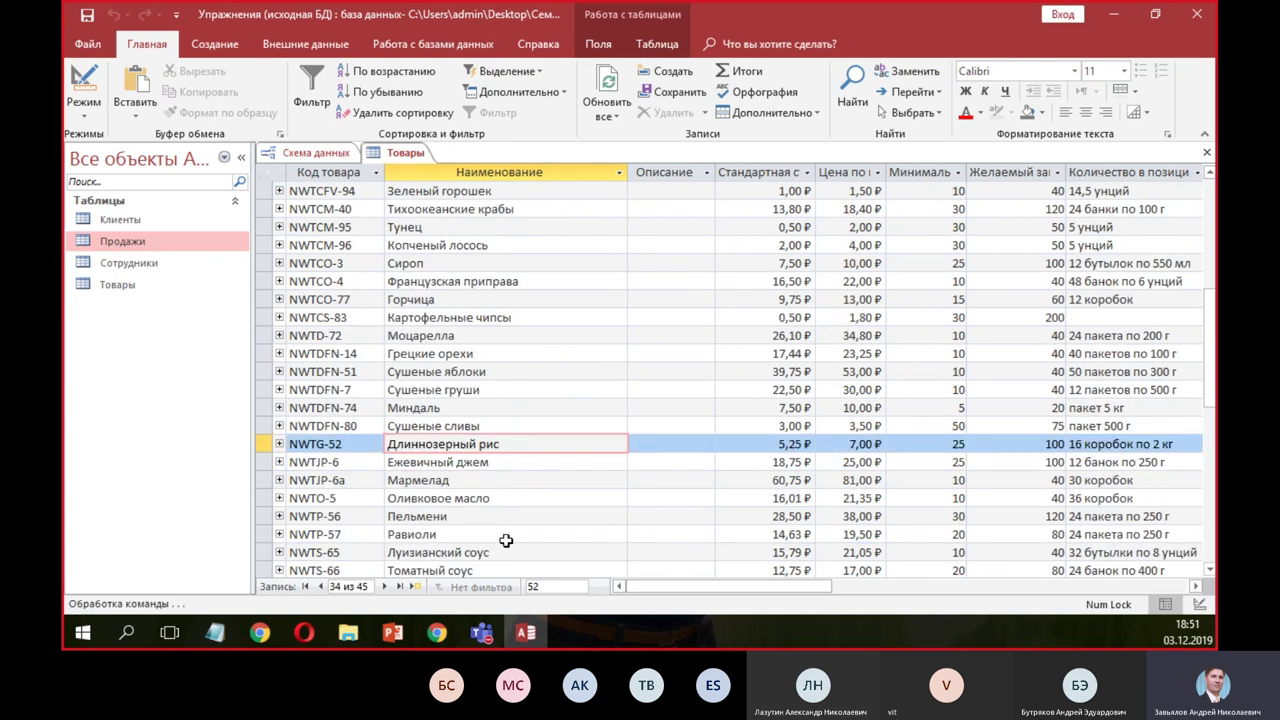
left_click(279, 444)
scroll(493, 378, "down", 2)
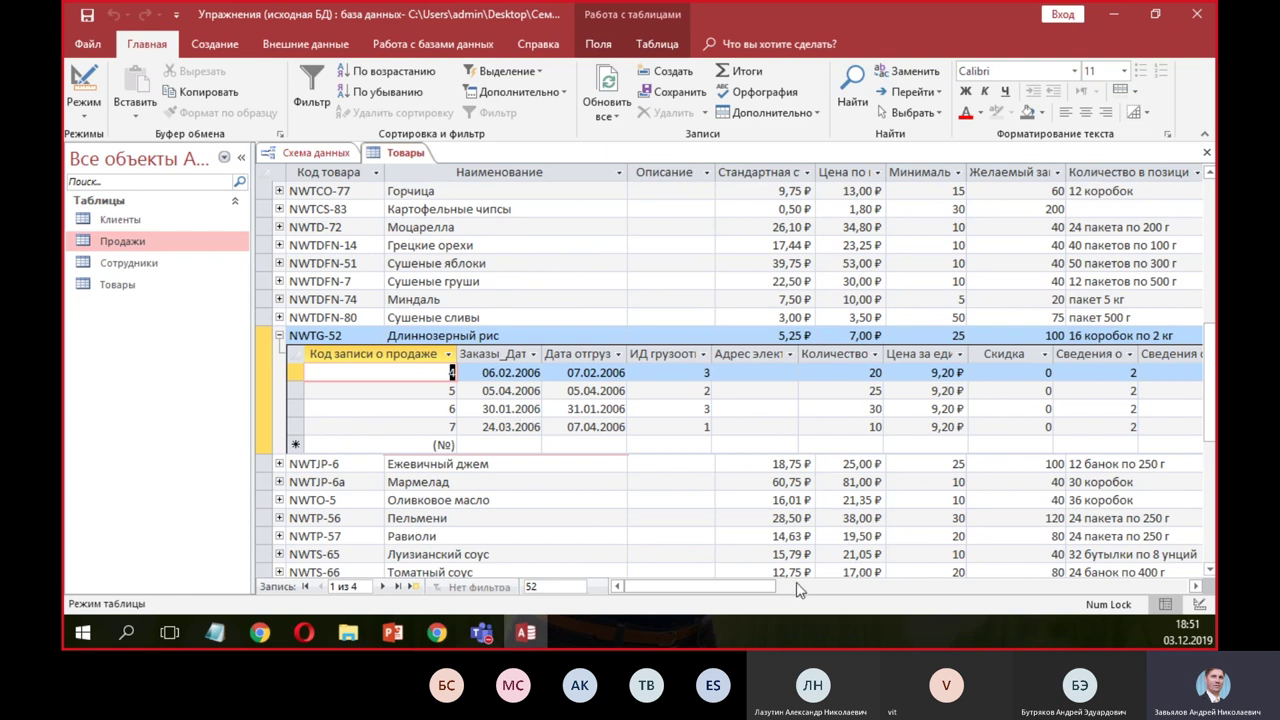
- Examine the NWTG-52 sales records across their columns as far as Получатель and return to the first column
left_click(578, 408)
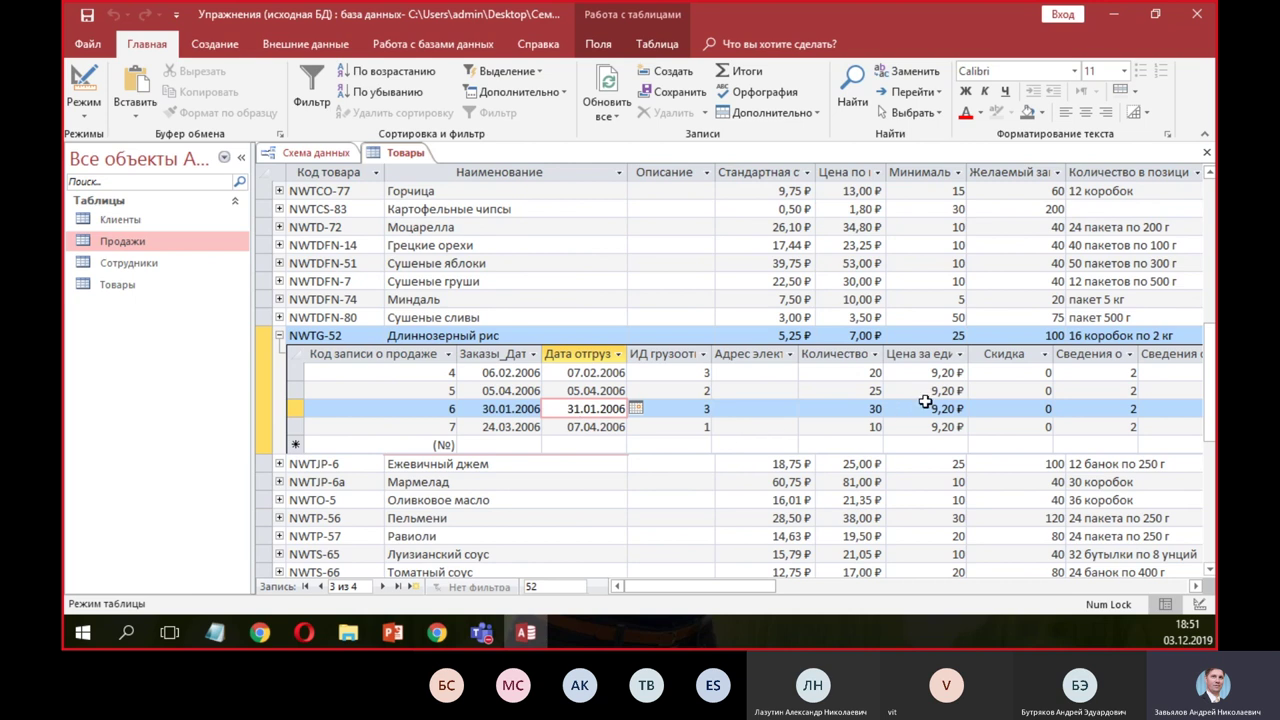
left_click(990, 408)
left_click(1160, 408)
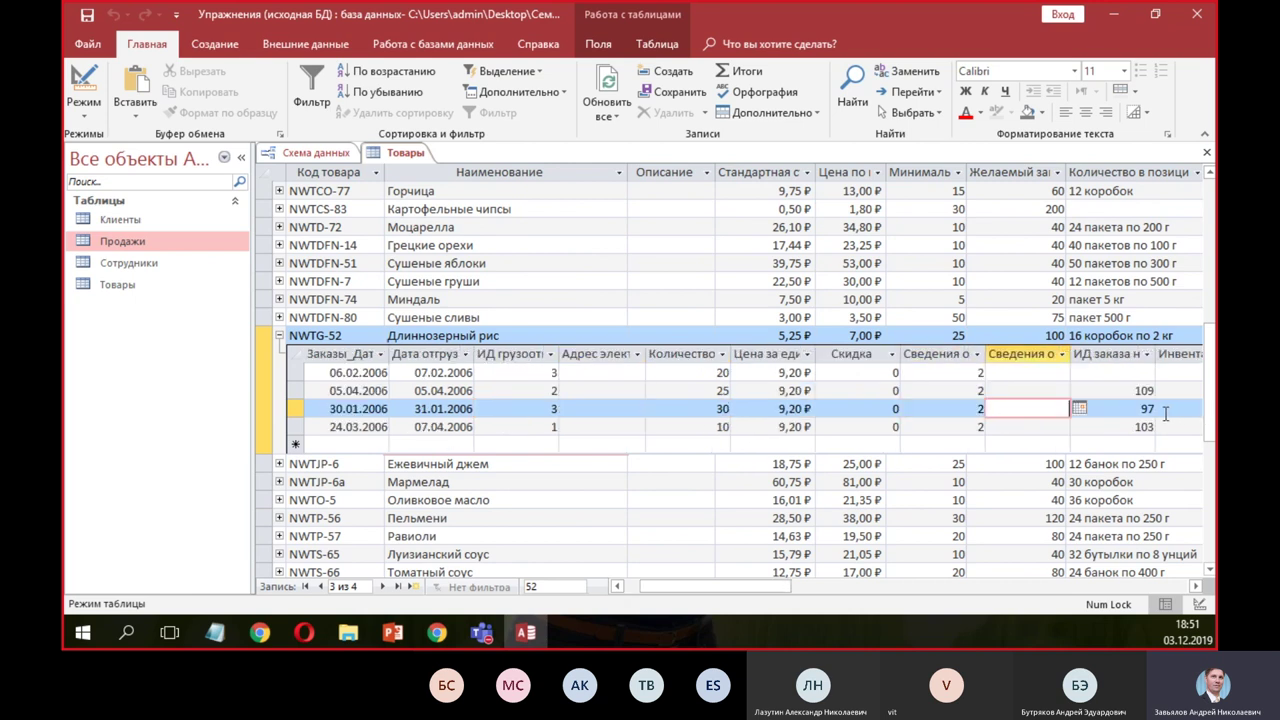
left_click(1186, 410)
key("Tab")
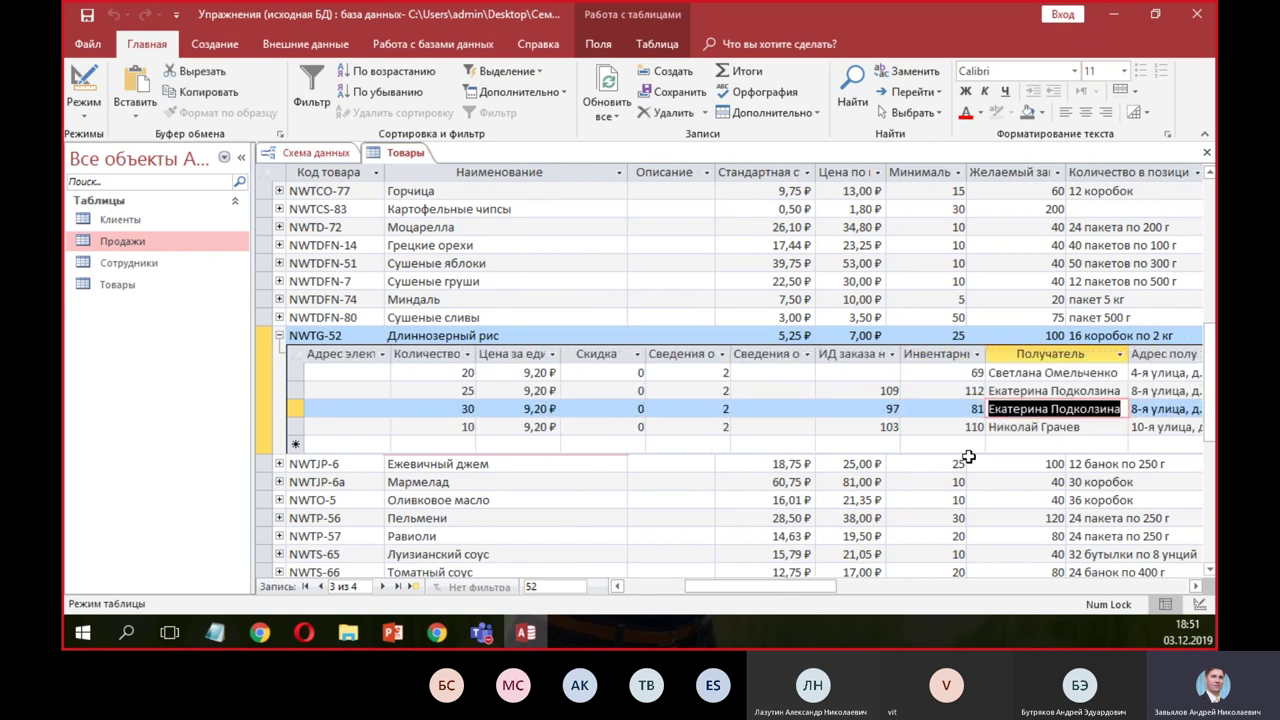
left_click_drag(782, 590, 586, 606)
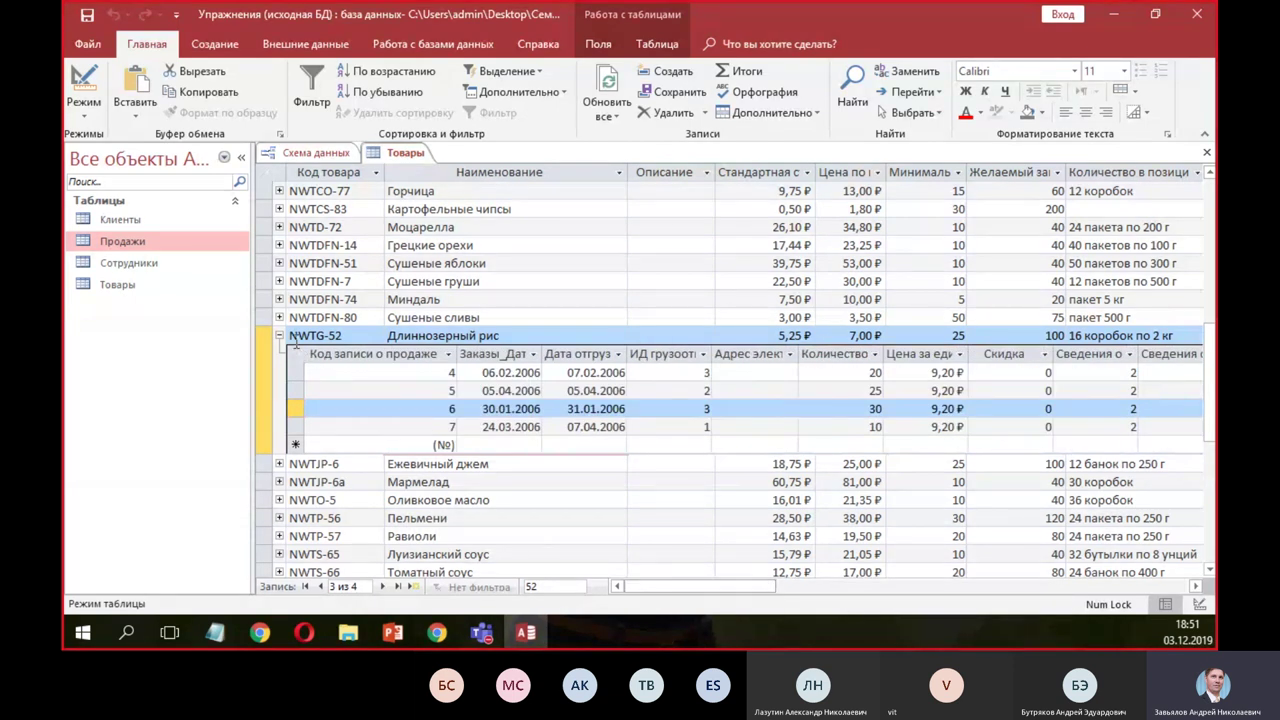
- Collapse NWTG-52 and check the related sales of NWTDFN-80, NWTJP-6, NWTJP-6а, NWTS-65 and NWTSO-41
left_click(279, 335)
left_click(279, 317)
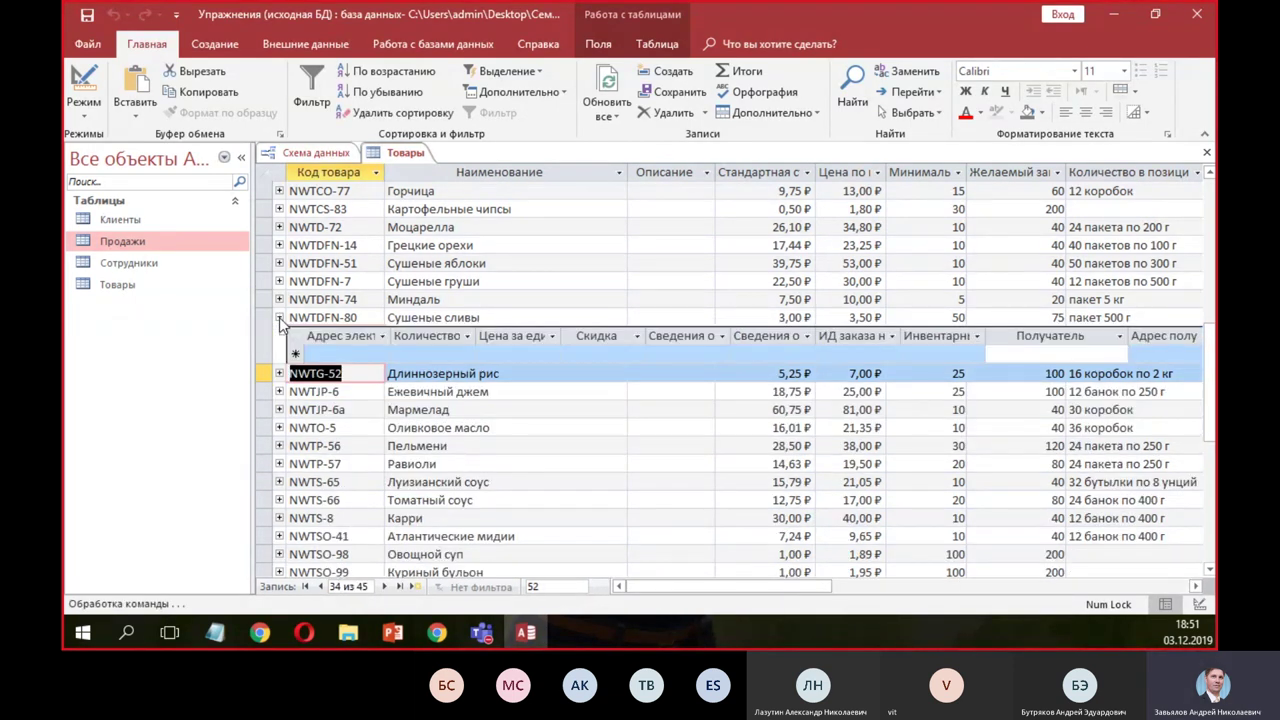
left_click(280, 318)
left_click(280, 353)
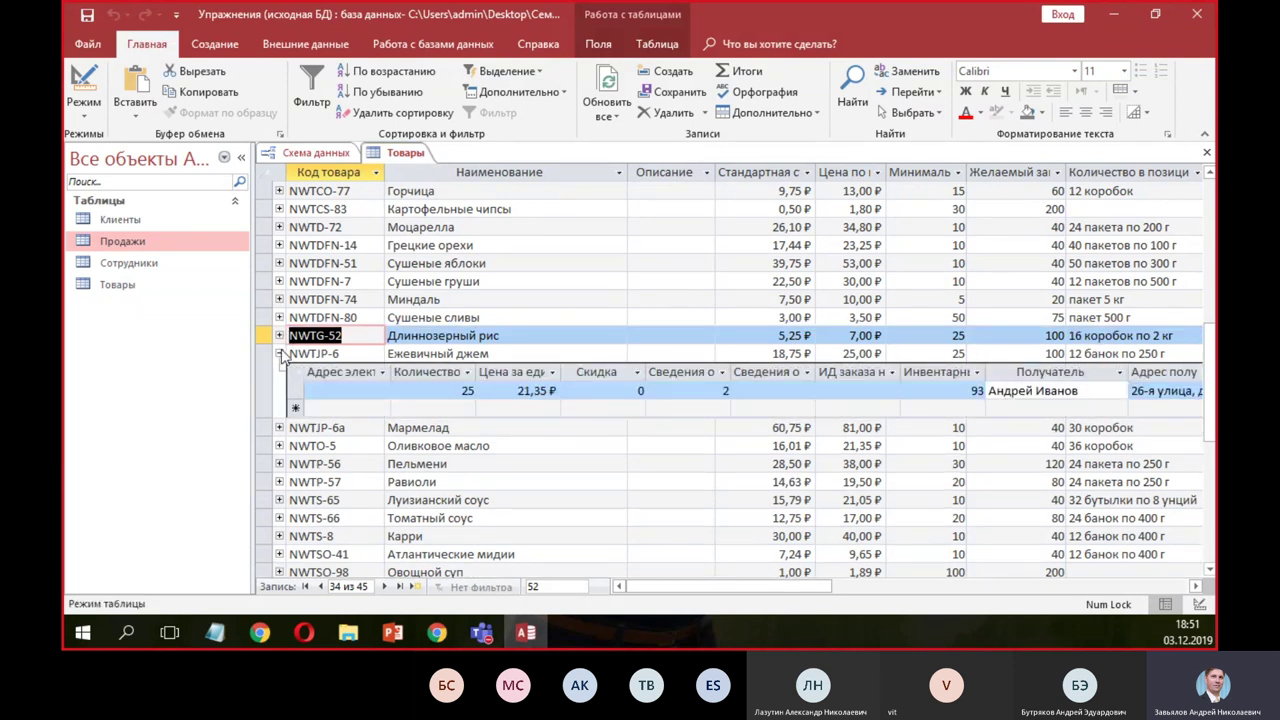
left_click(280, 353)
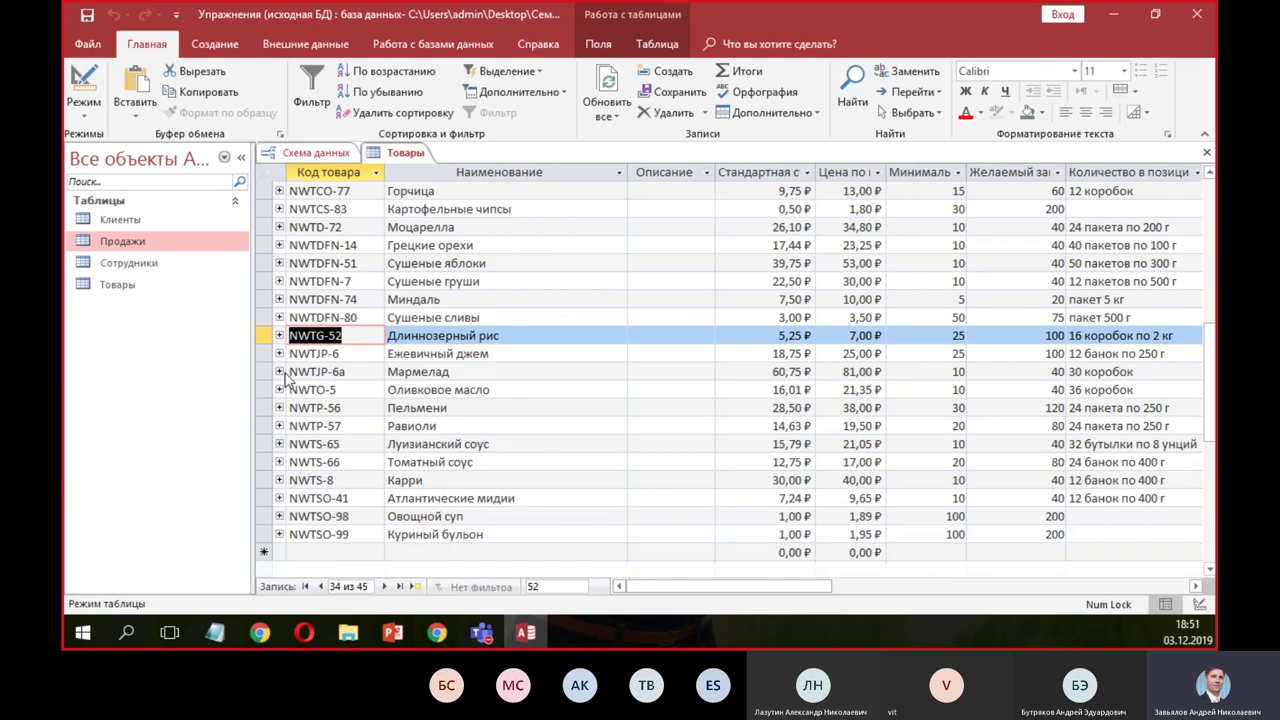
left_click(280, 371)
left_click(280, 371)
left_click(280, 353)
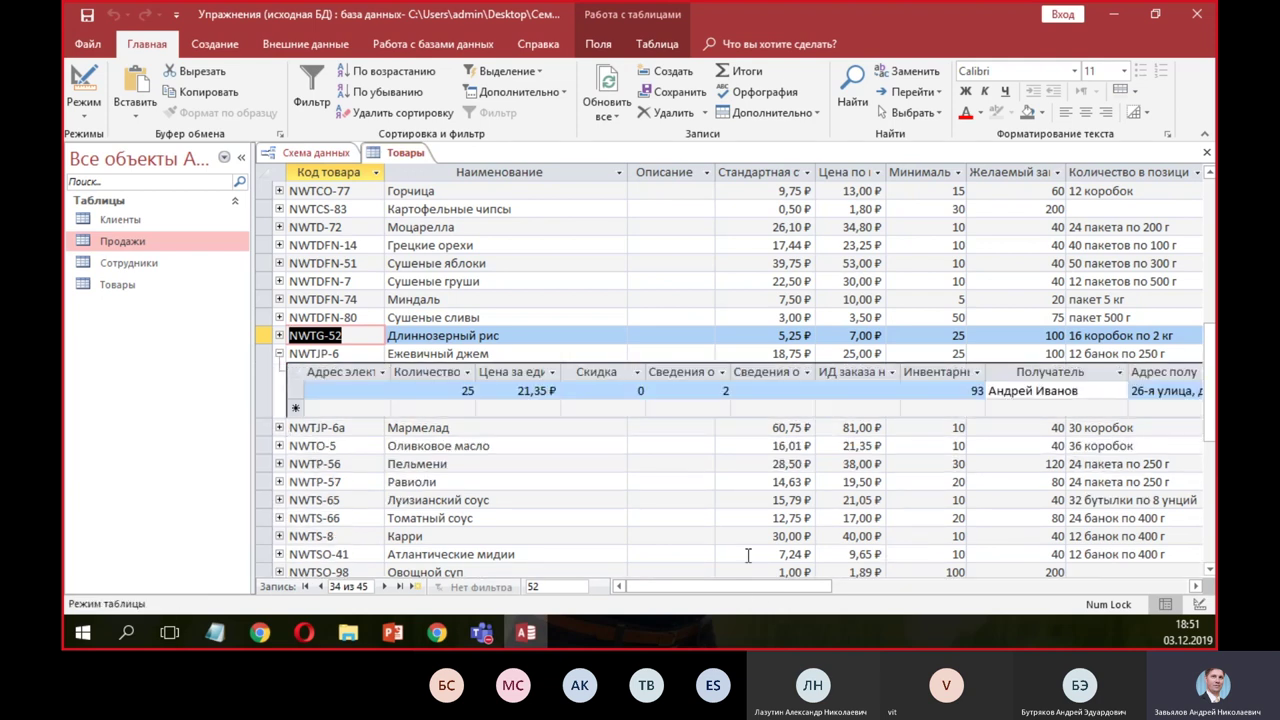
left_click(280, 353)
left_click(280, 444)
left_click(280, 444)
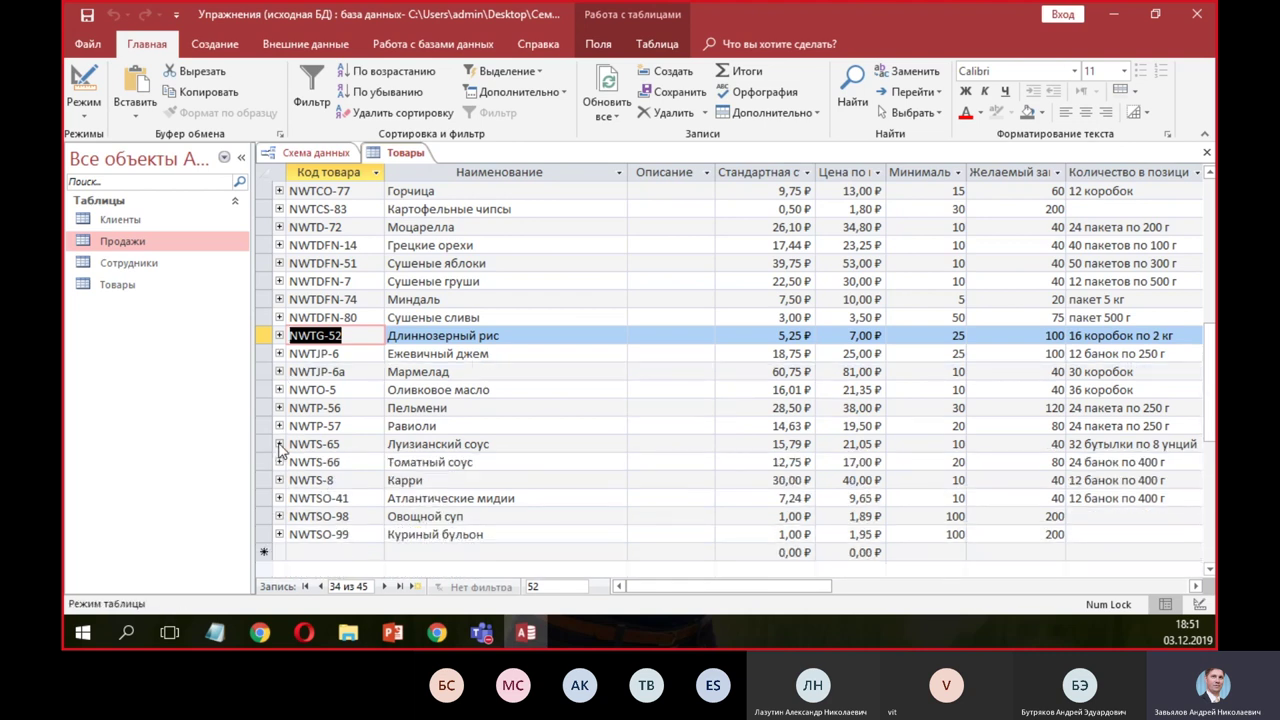
left_click(280, 498)
left_click(280, 498)
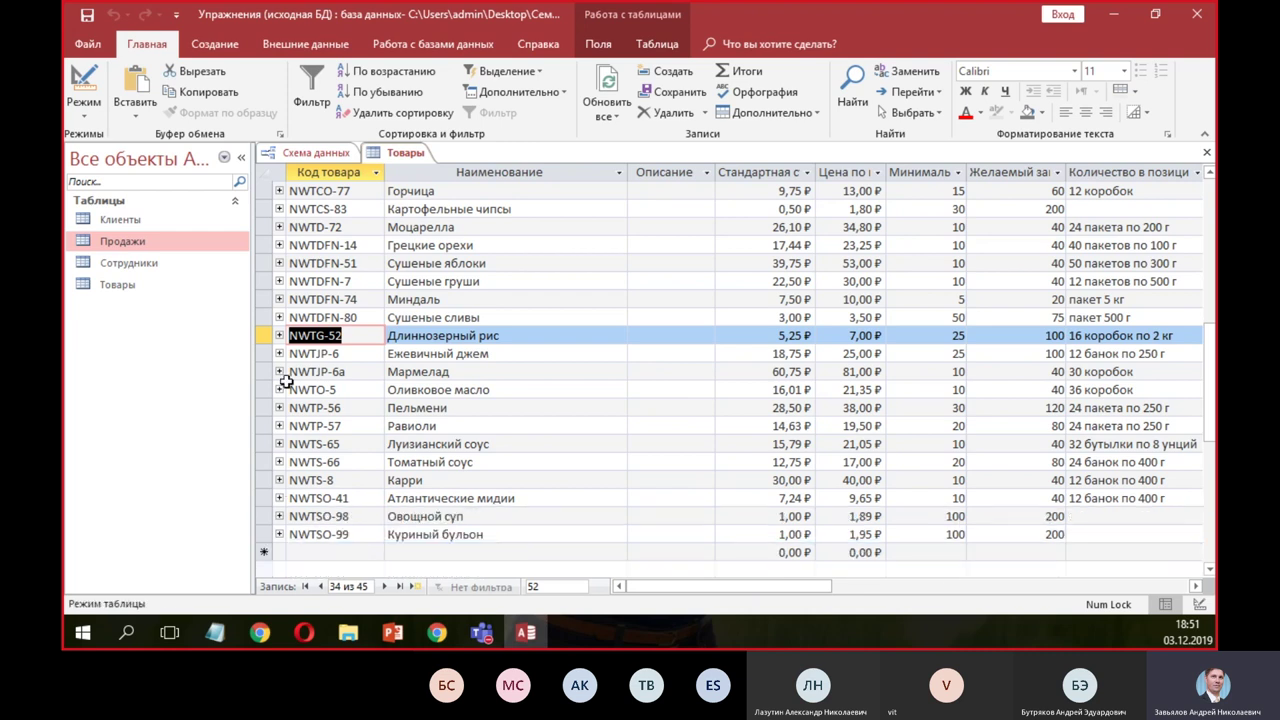
- Return to the start of Товары and check the related sales of NWTB-34 and NWTB-43
left_click(338, 247)
scroll(338, 253, "up", 3)
scroll(338, 253, "up", 5)
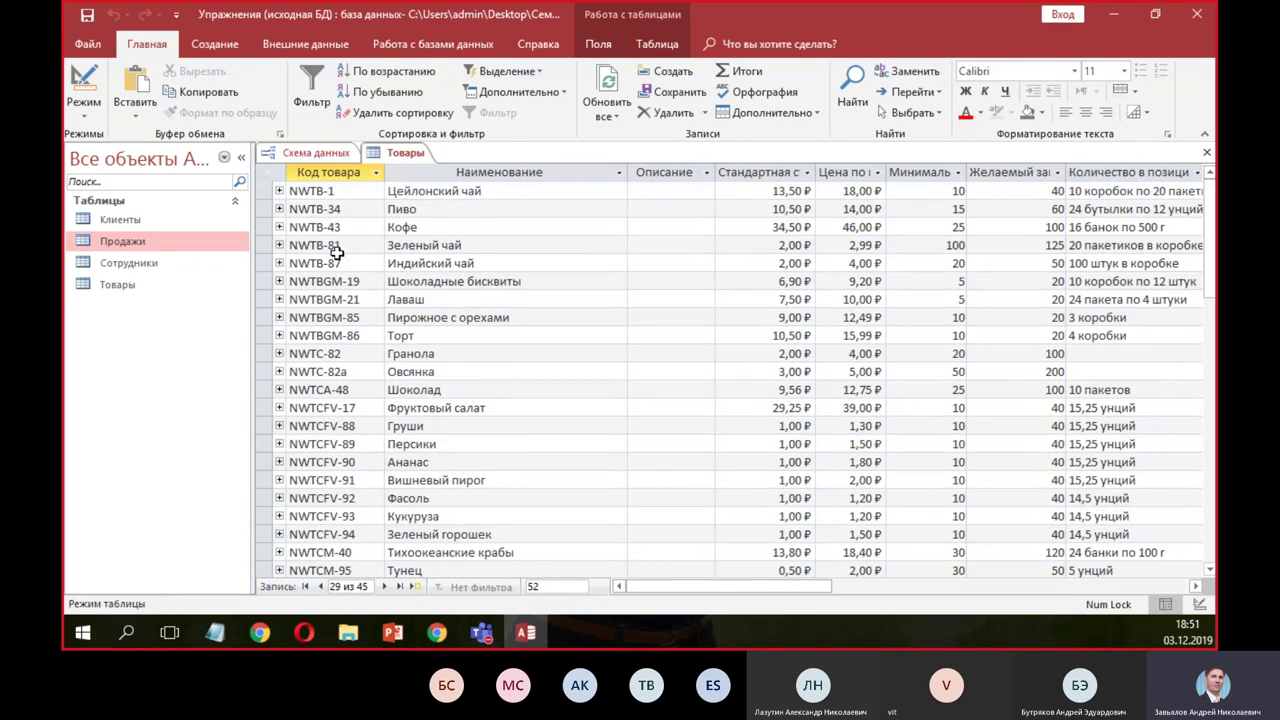
left_click(279, 209)
left_click(279, 209)
left_click(283, 227)
- Review the Продажи–Товары link in the relationship diagram, then open Продажи and examine its Код товара values
left_click(322, 154)
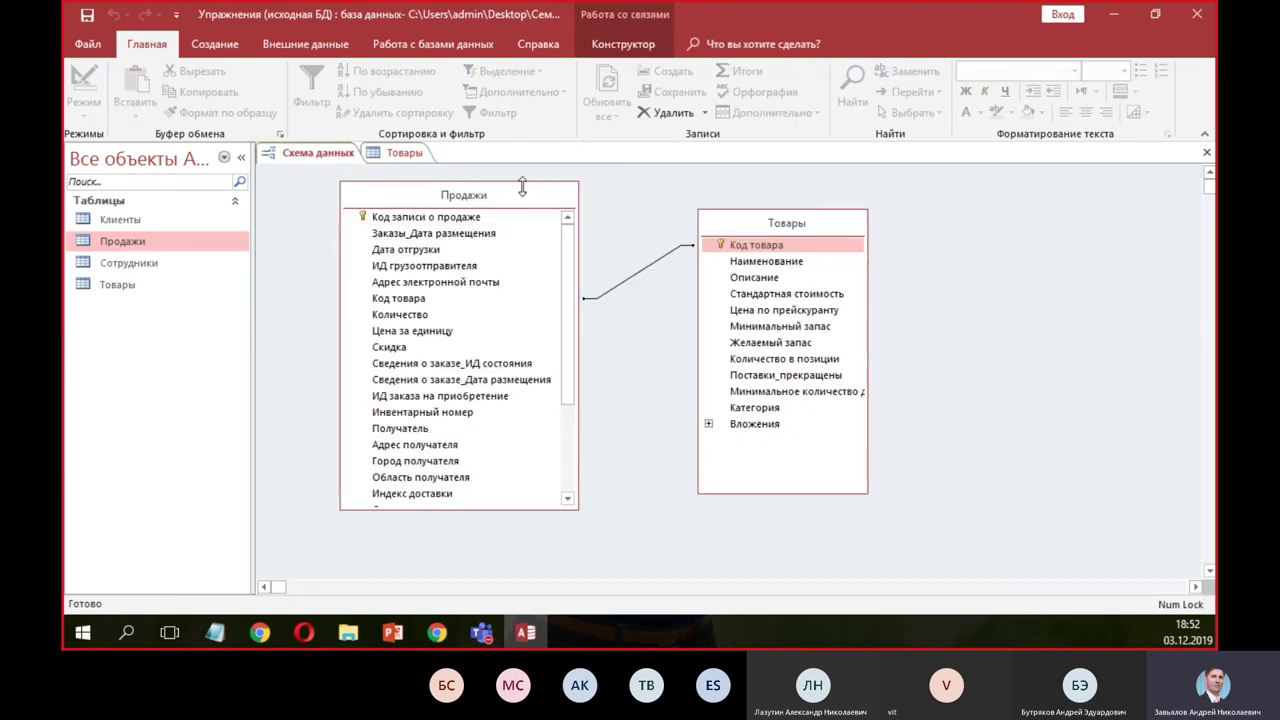
left_click(405, 153)
double_click(155, 242)
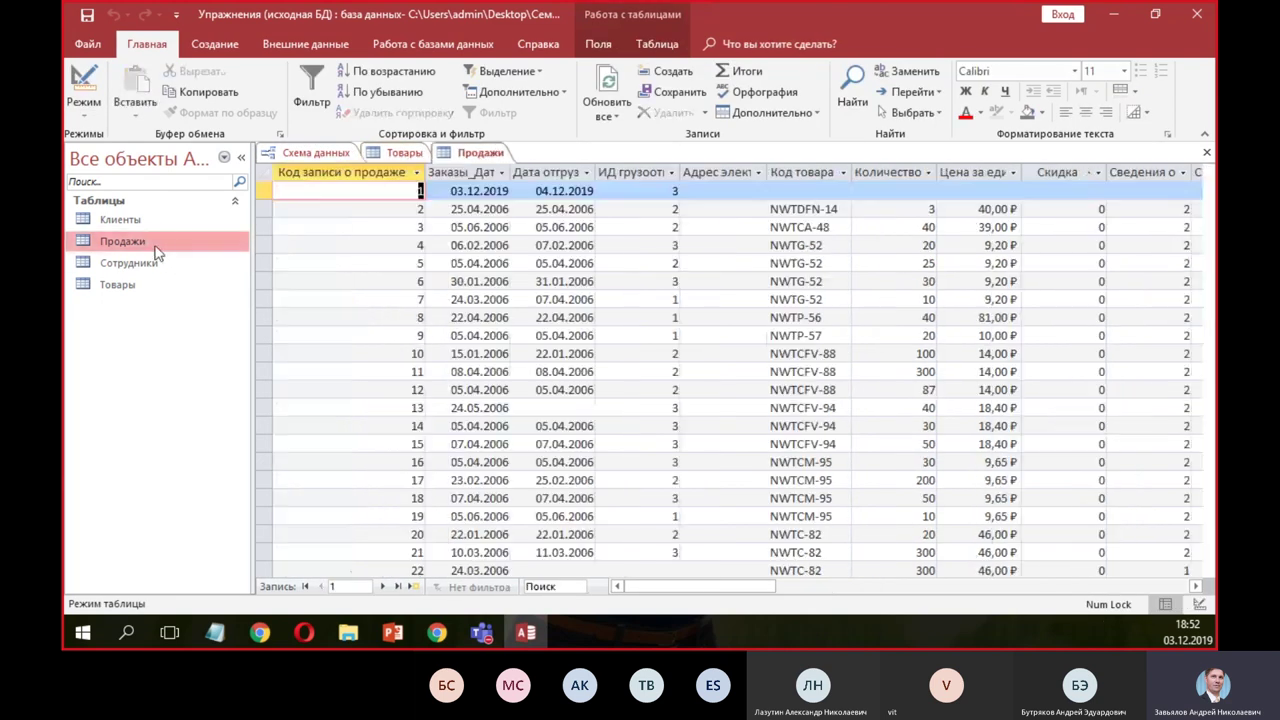
left_click(802, 371)
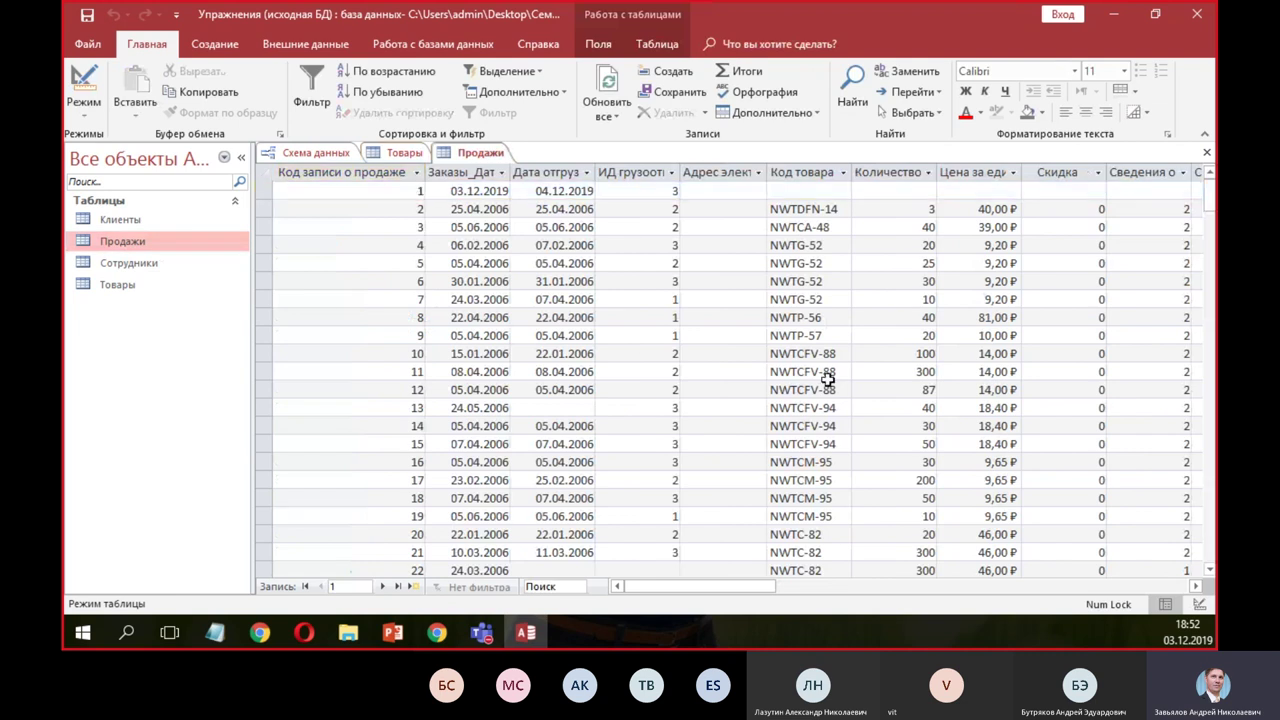
left_click(836, 444)
left_click(841, 480)
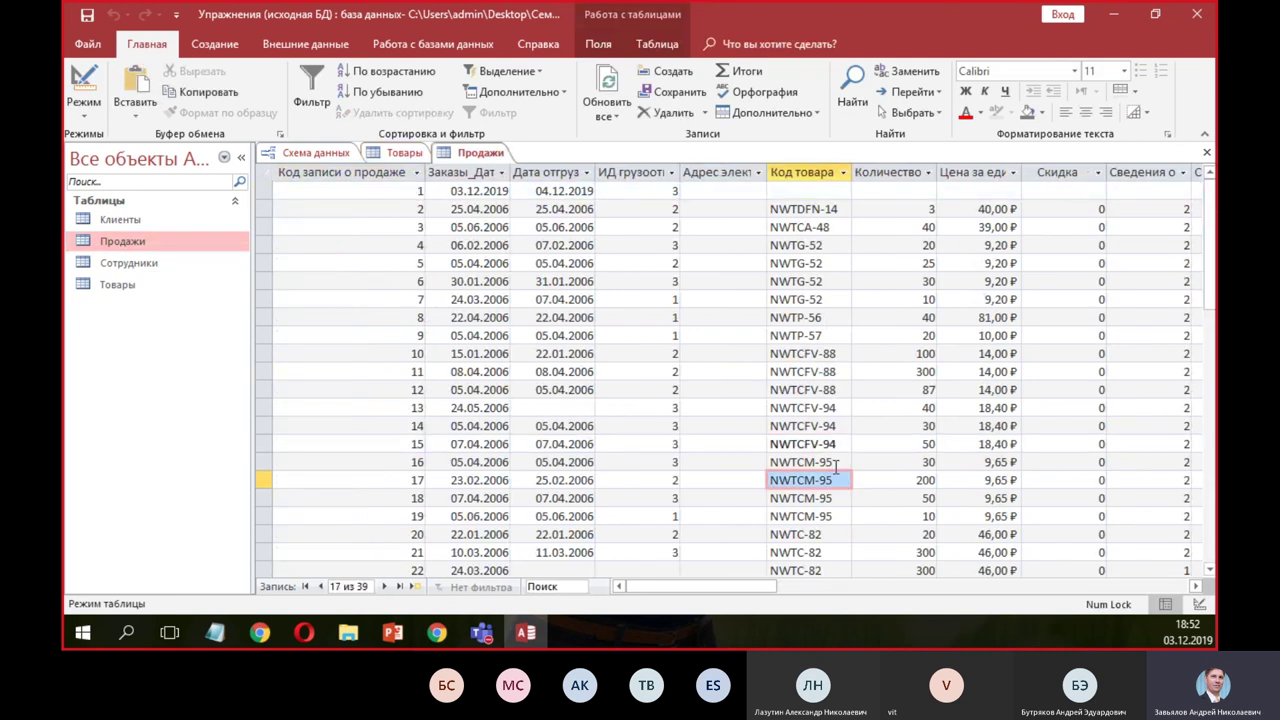
scroll(838, 472, "down", 3)
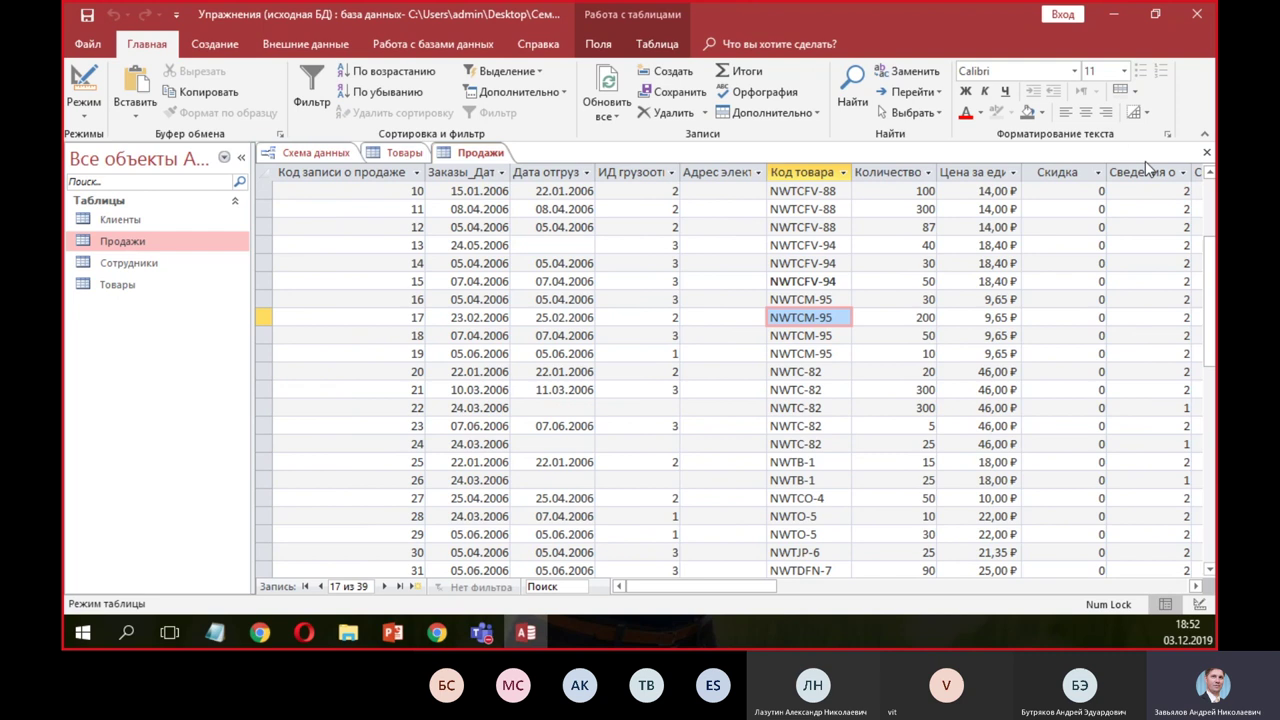
- Close Продажи, search Товары for 94 and check the related sales of NWTCFV-94
left_click(1207, 152)
left_click(543, 586)
key("BackSpace")
key("BackSpace")
type("94")
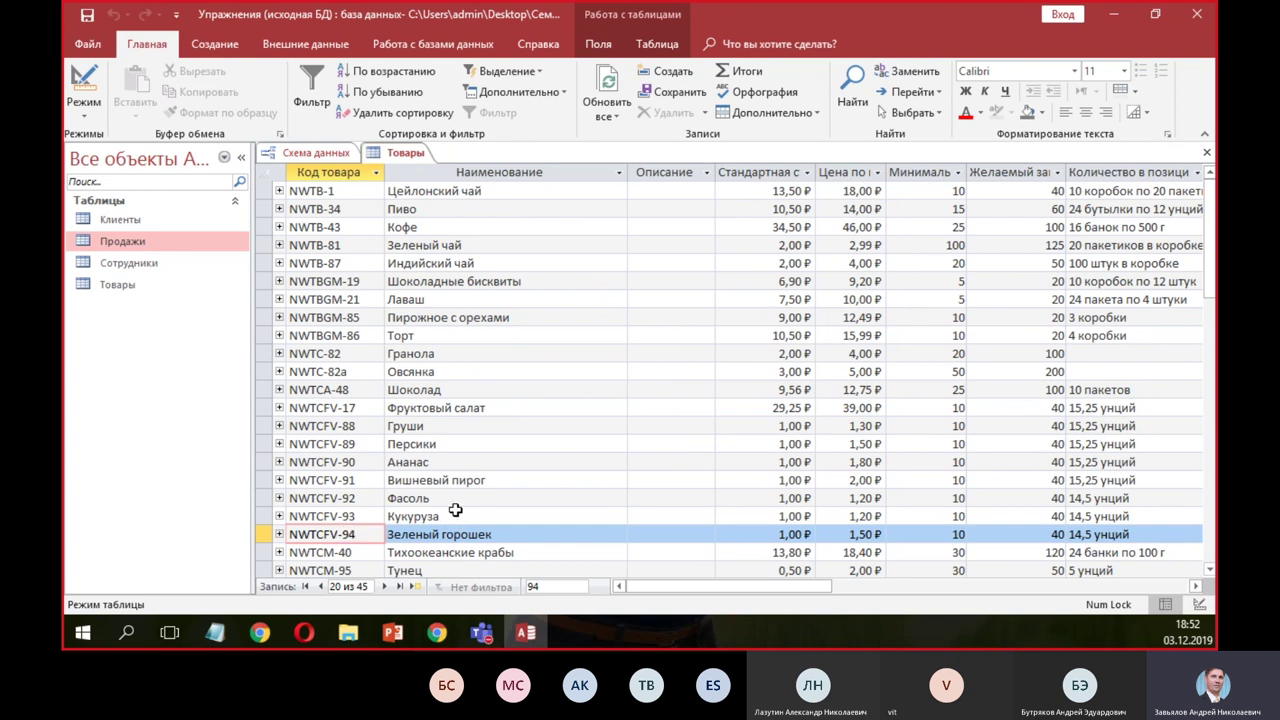
left_click(454, 517)
scroll(451, 505, "down", 1)
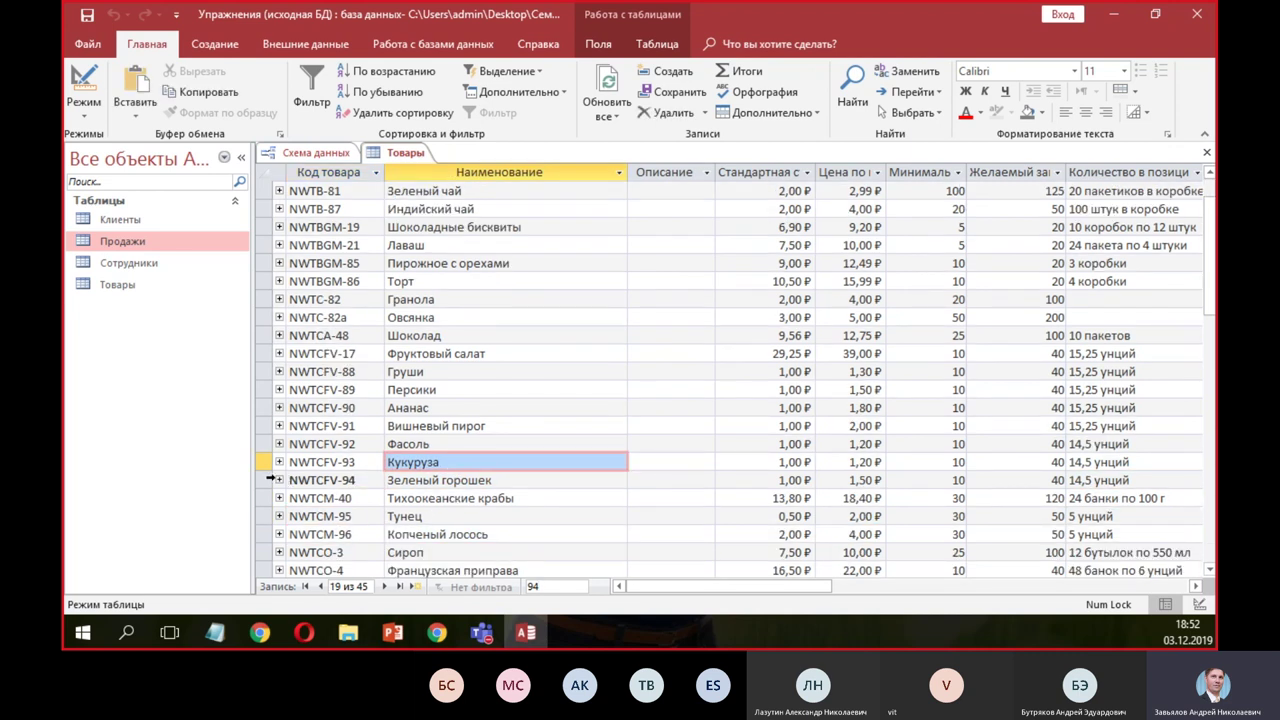
left_click(279, 481)
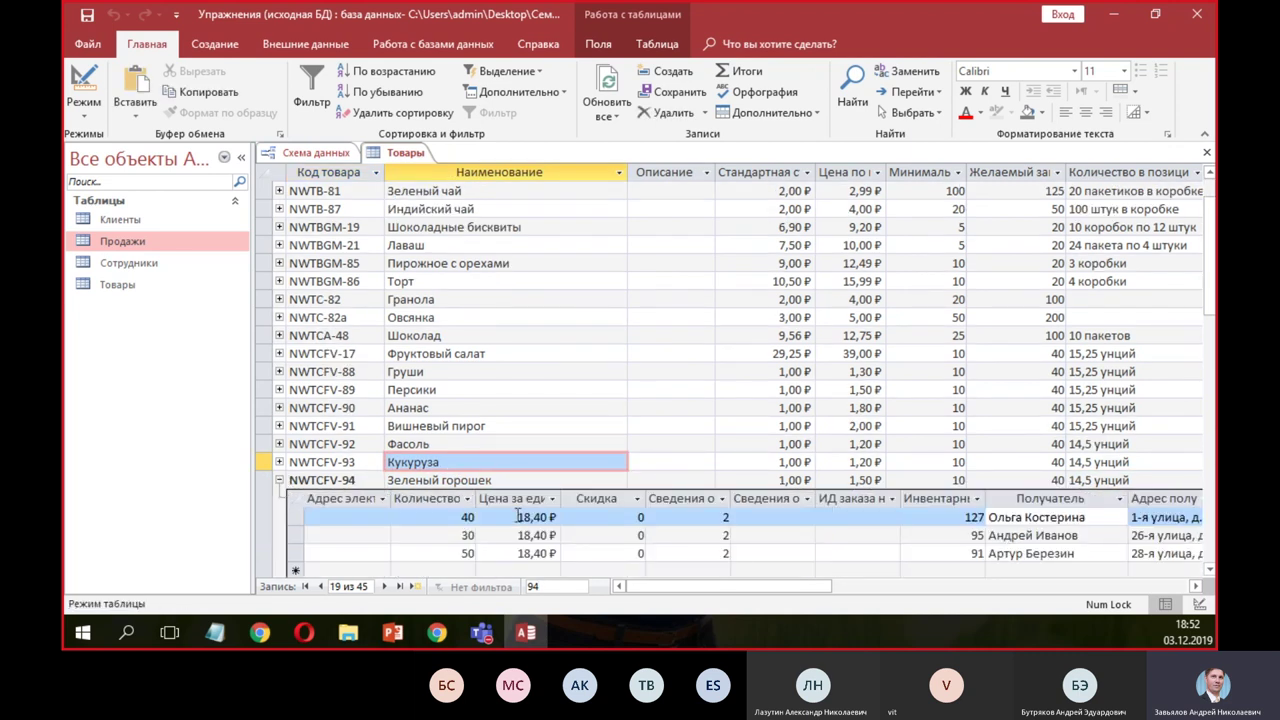
left_click(535, 520)
left_click_drag(718, 590, 652, 594)
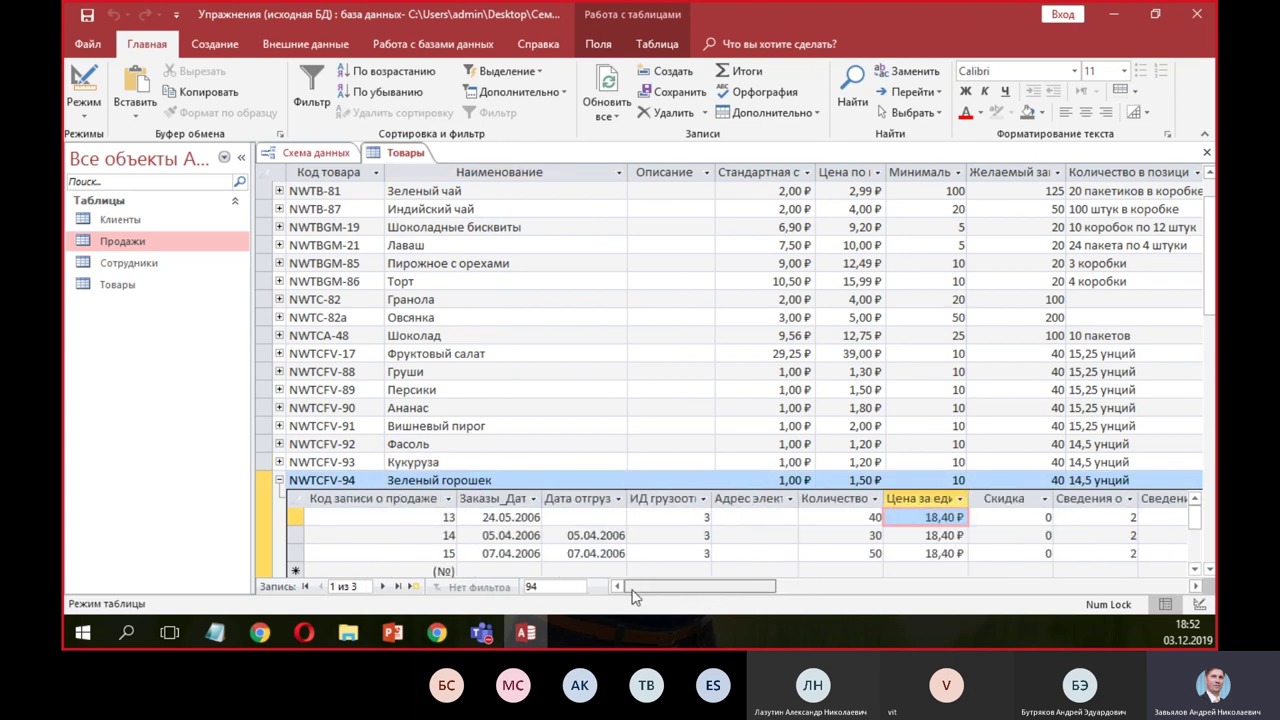
left_click(279, 481)
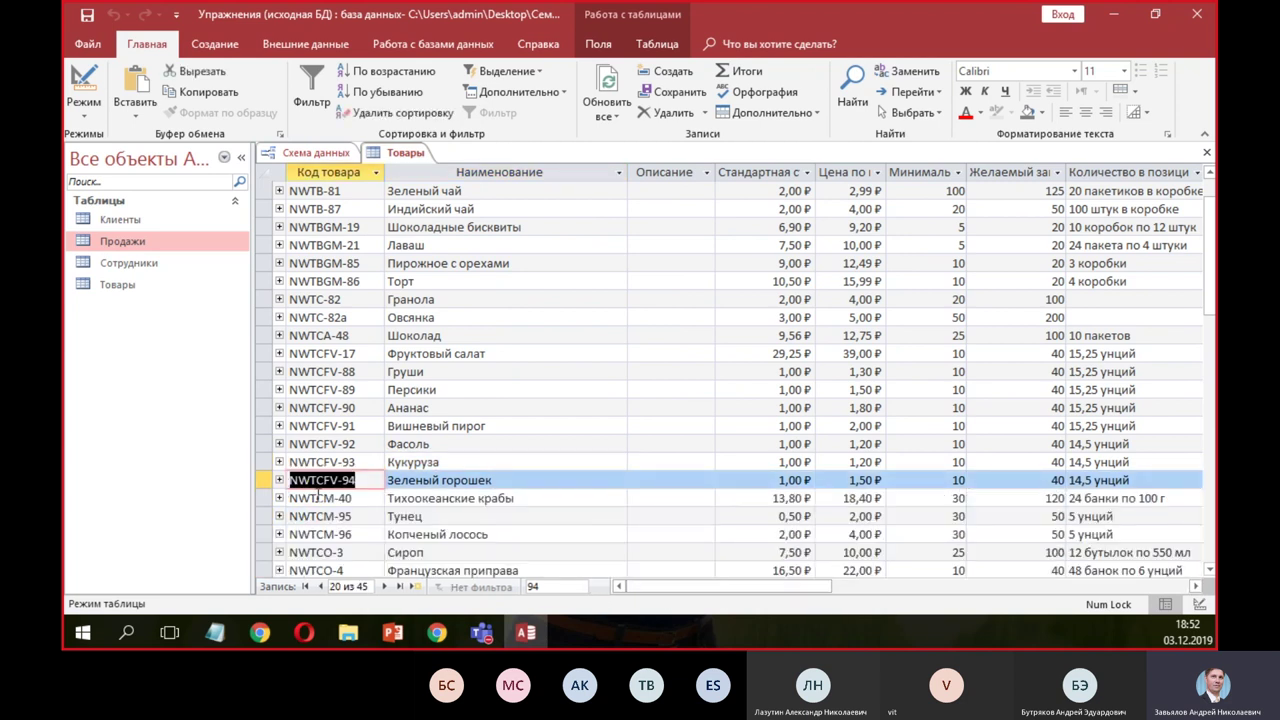
- Examine the related sales of NWTCM-95 in Товары, collapse them and close the table
left_click(279, 517)
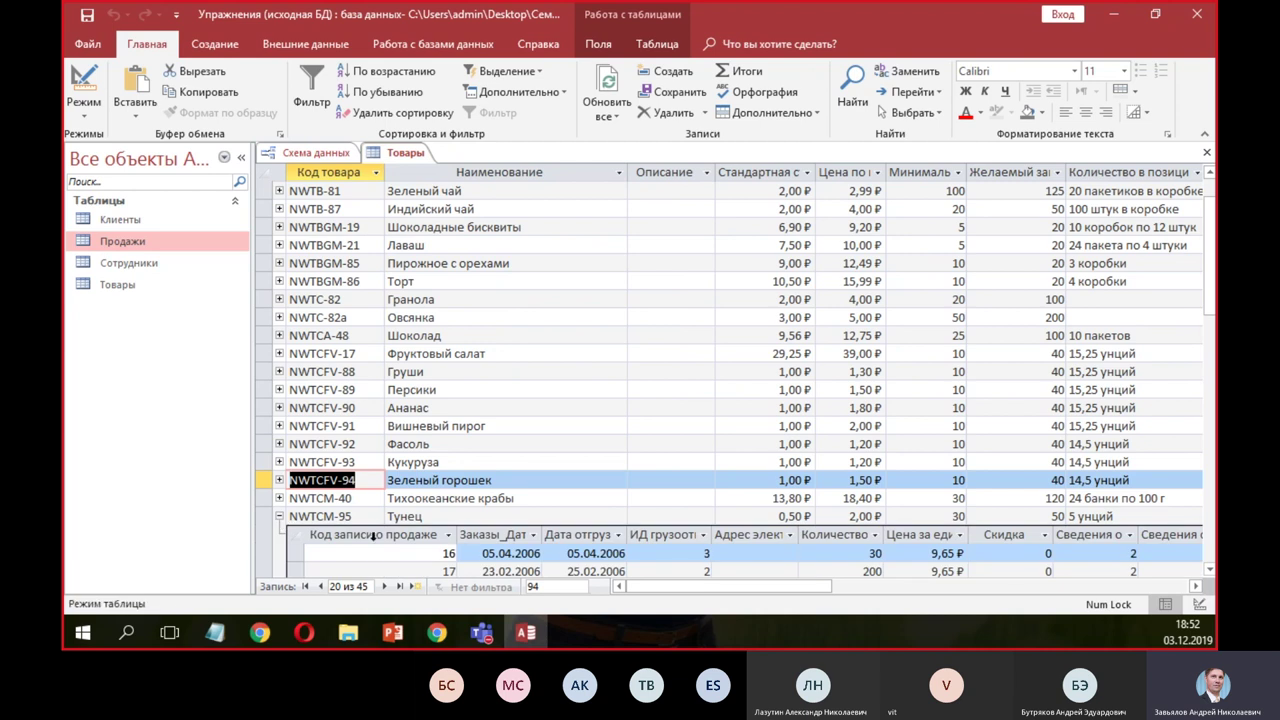
left_click_drag(1212, 302, 1213, 352)
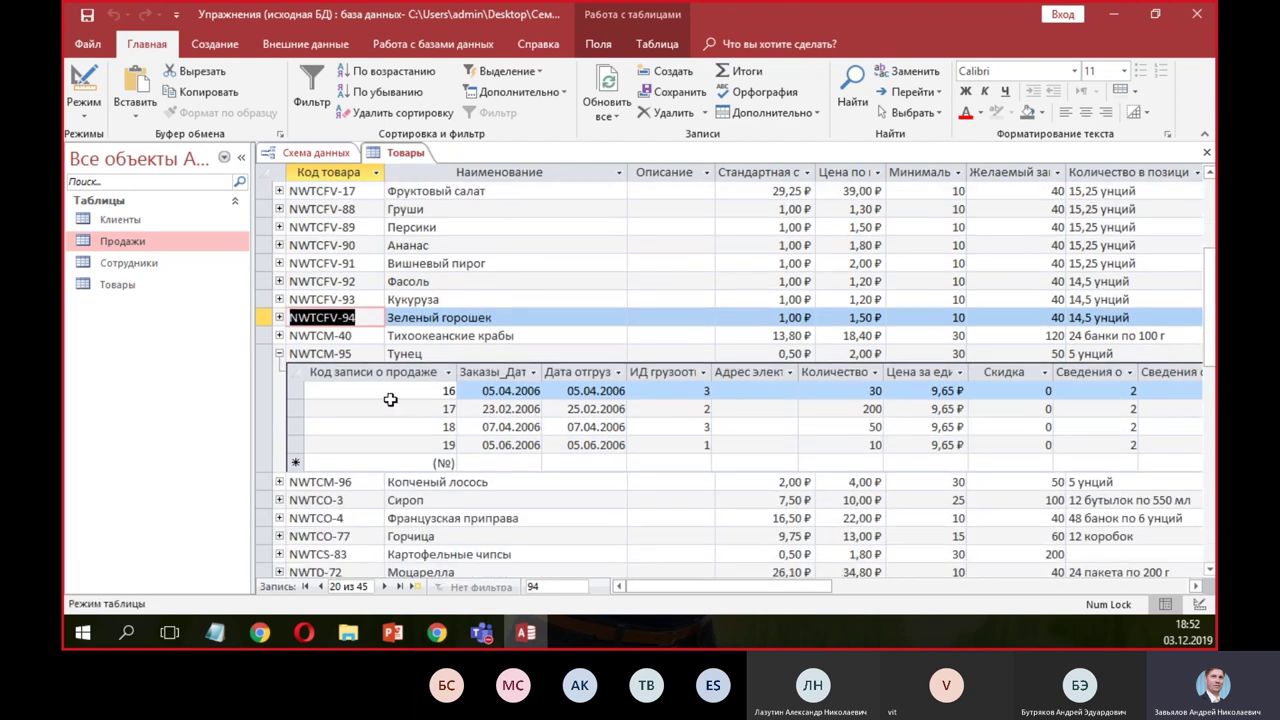
left_click(280, 211)
left_click(280, 210)
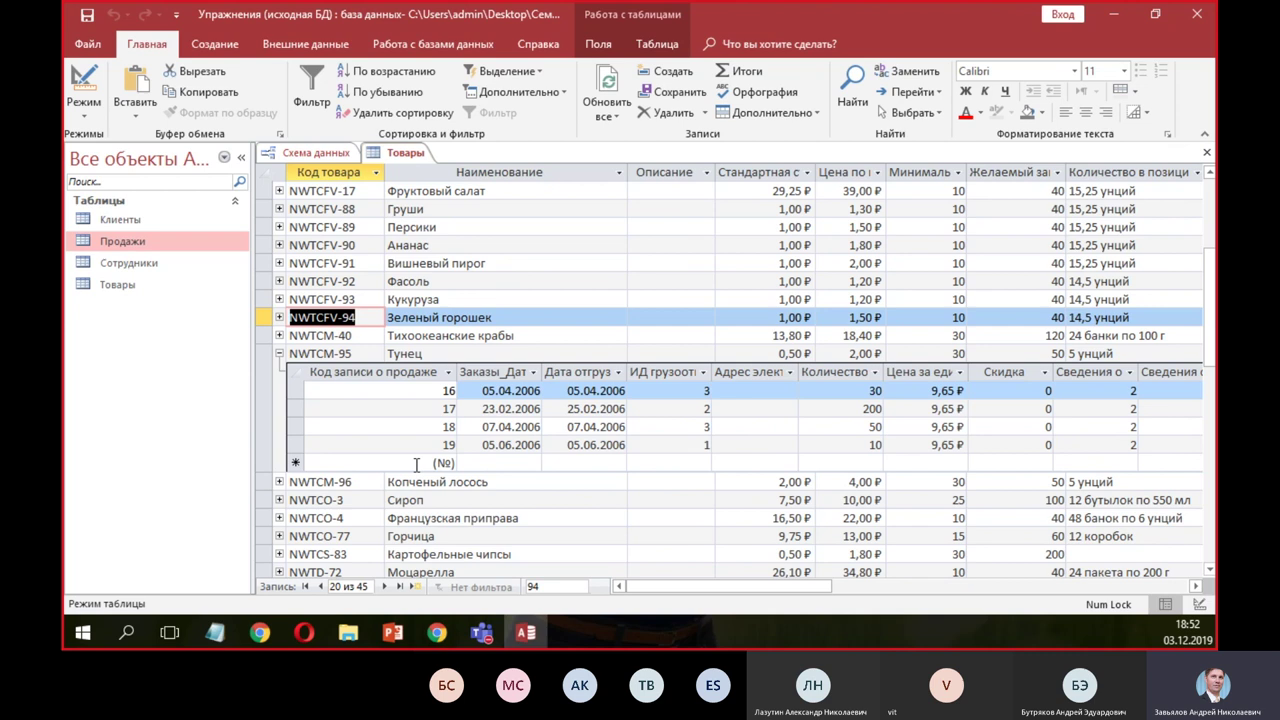
left_click(280, 354)
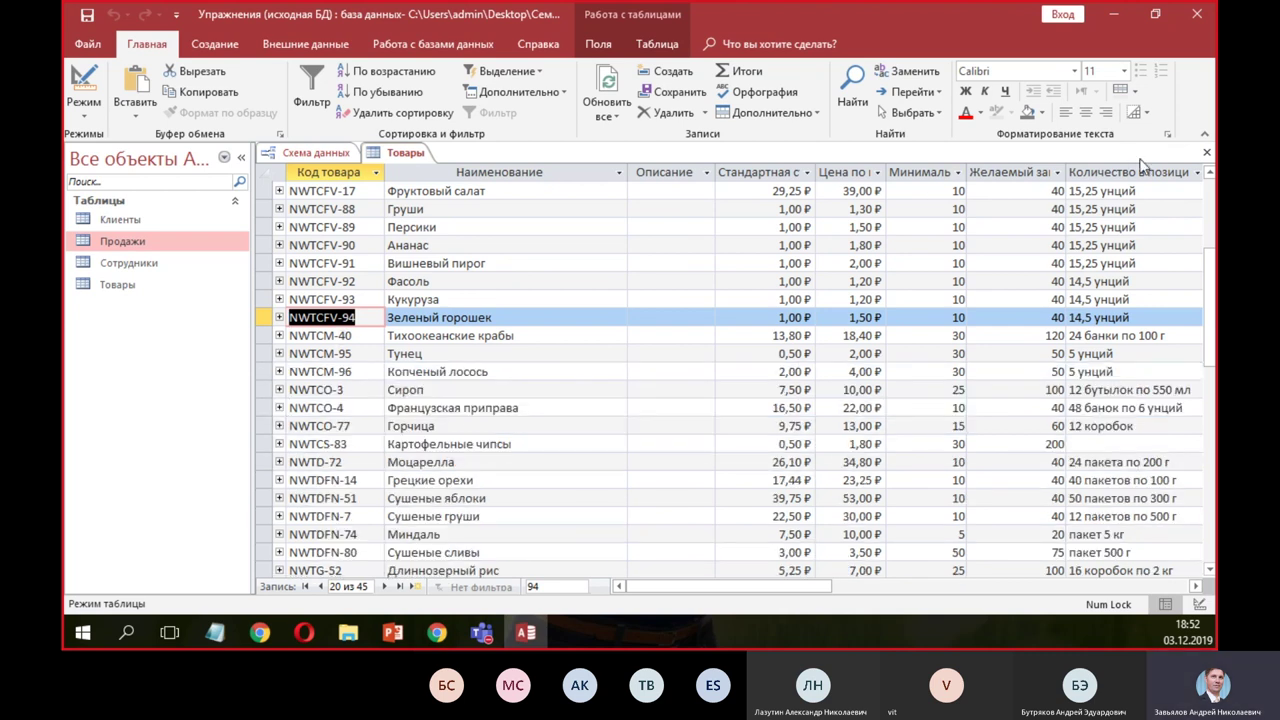
left_click(1206, 153)
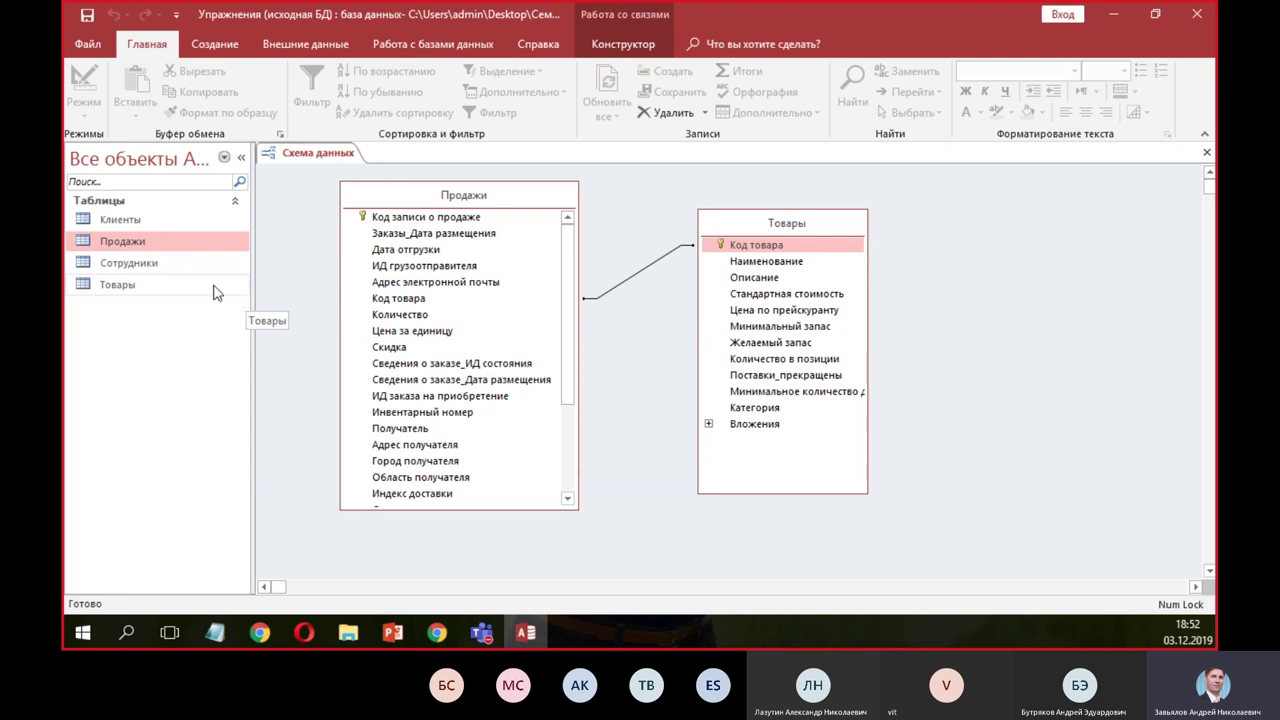
- Open Продажи at its last records, check the product code of record 38 and close the table
double_click(131, 241)
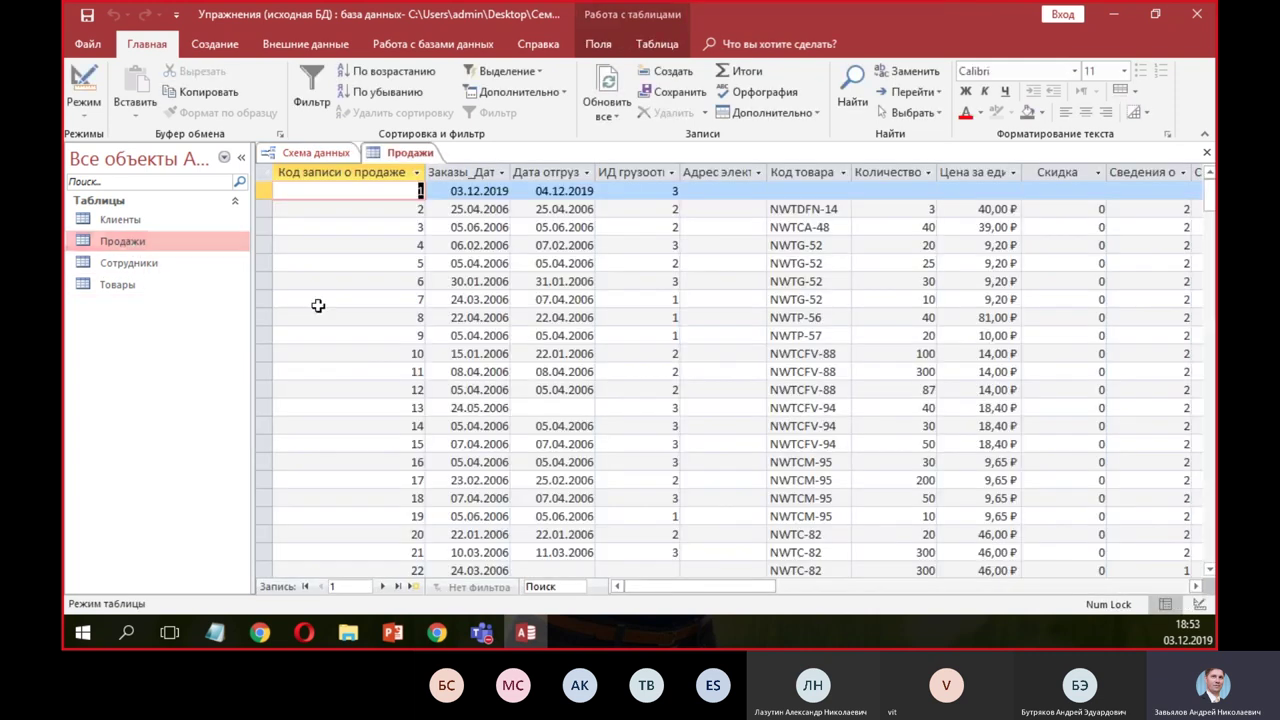
left_click(399, 587)
left_click_drag(822, 483, 728, 481)
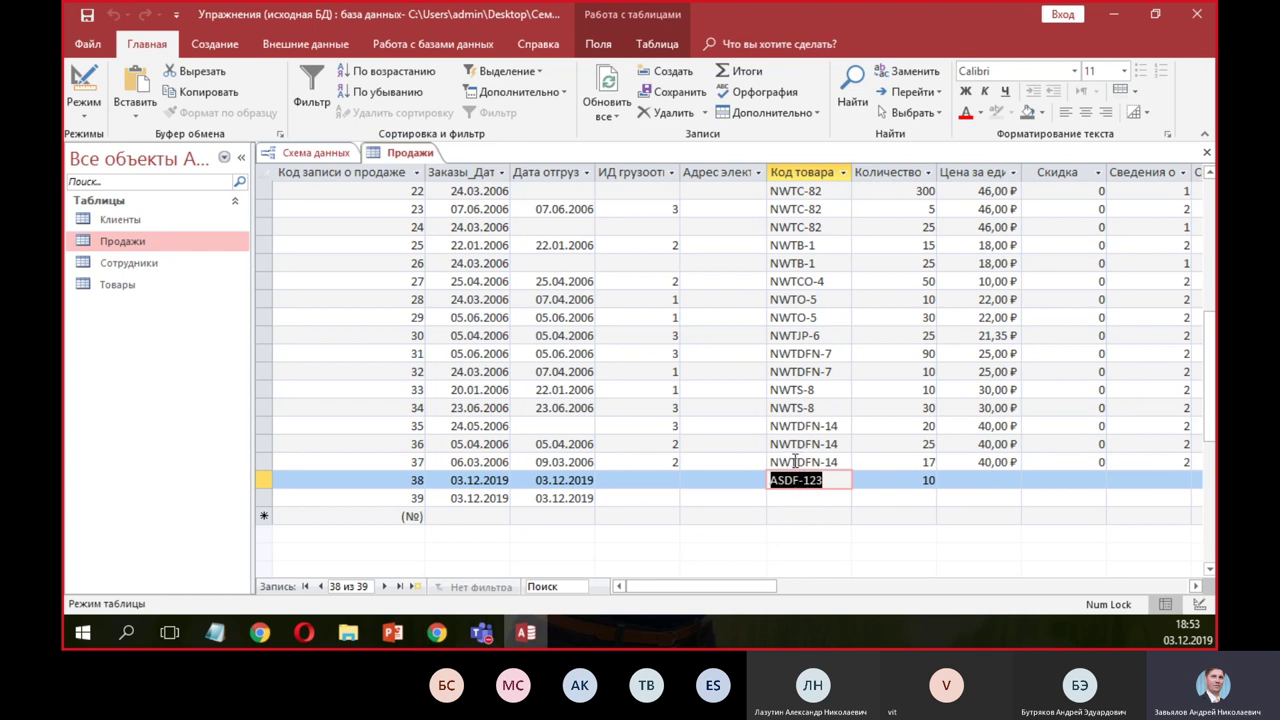
left_click(795, 463)
left_click(1207, 152)
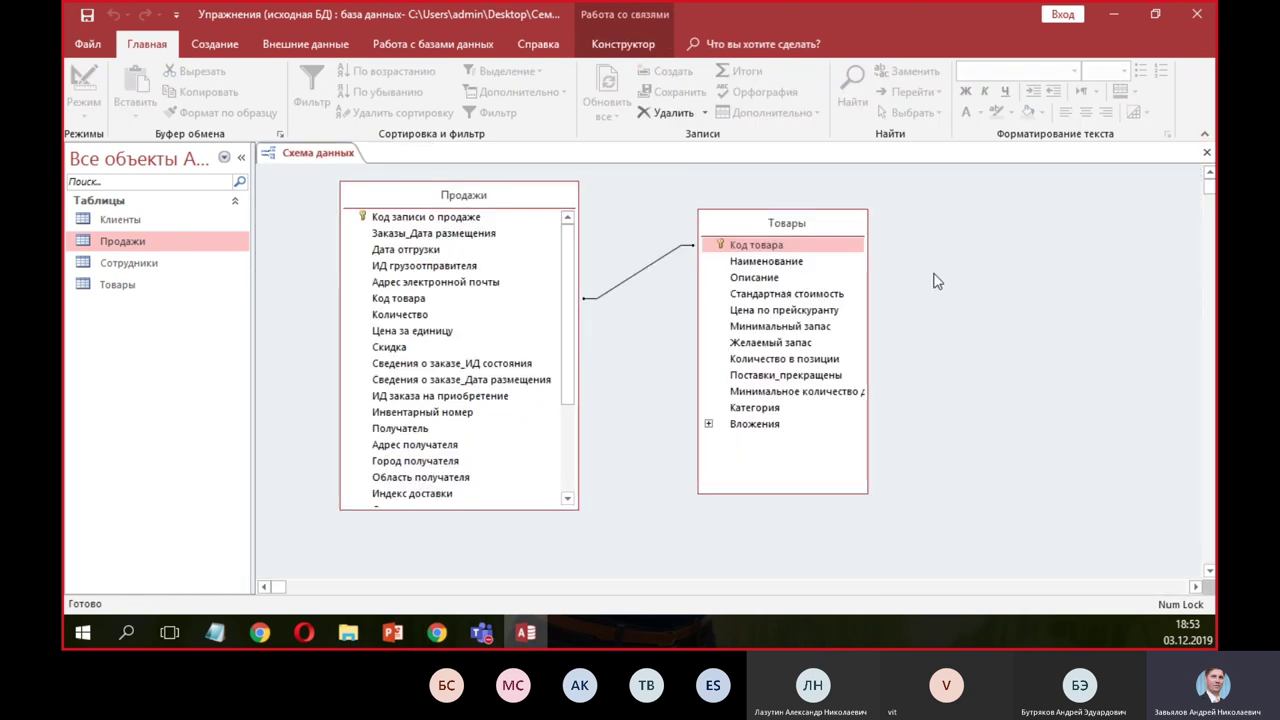
- Try to enforce data integrity (Обеспечение целостности данных) on the Товары–Продажи relationship, and cancel the relationship edit
double_click(638, 283)
left_click(804, 216)
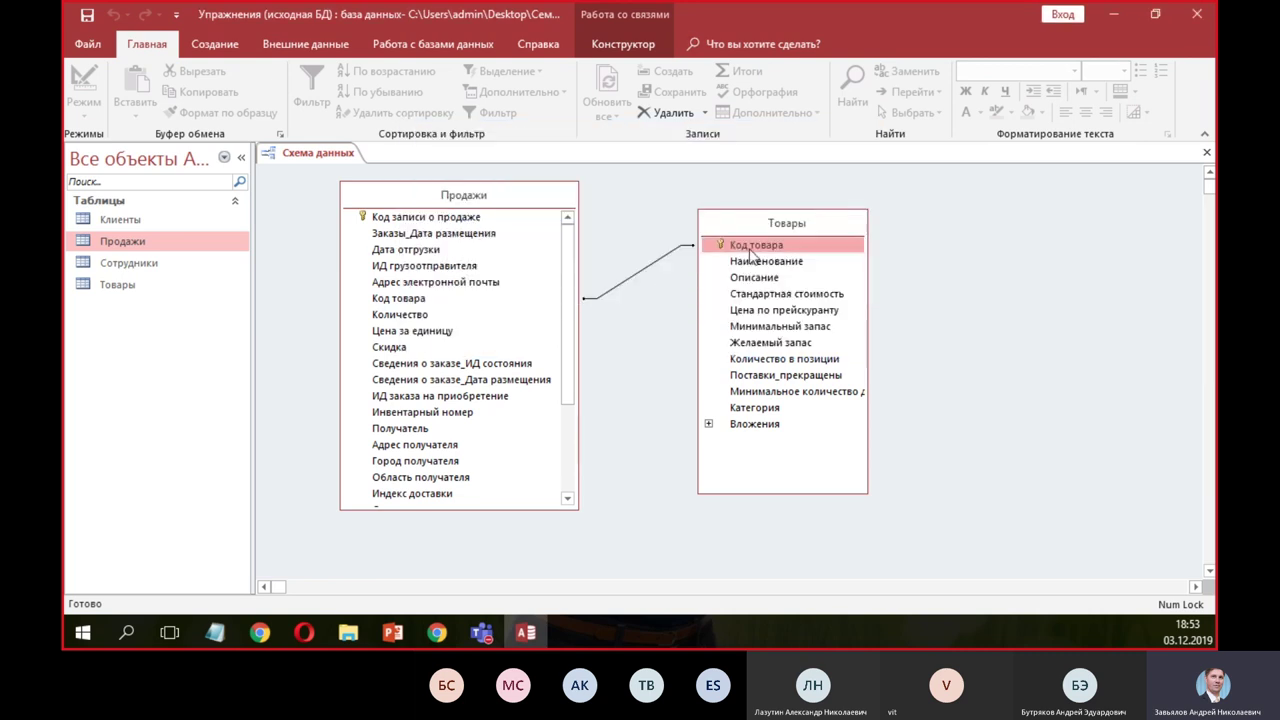
left_click(651, 274)
double_click(648, 272)
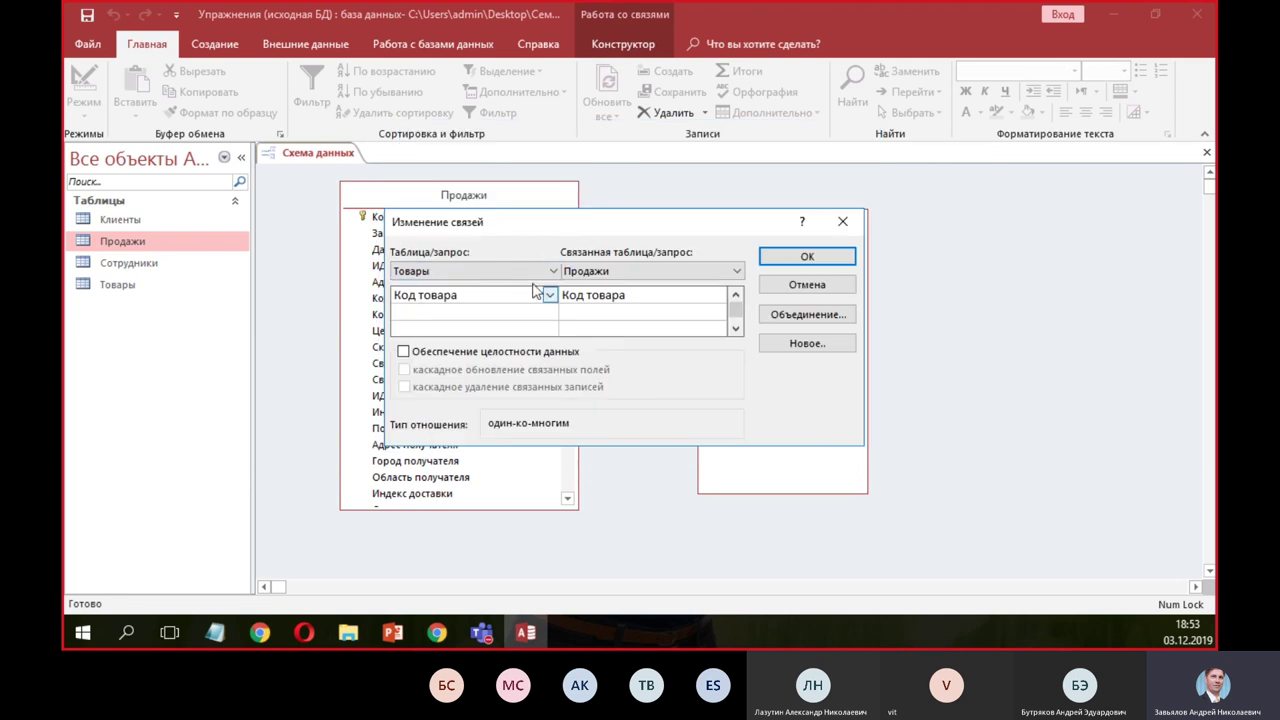
left_click(470, 360)
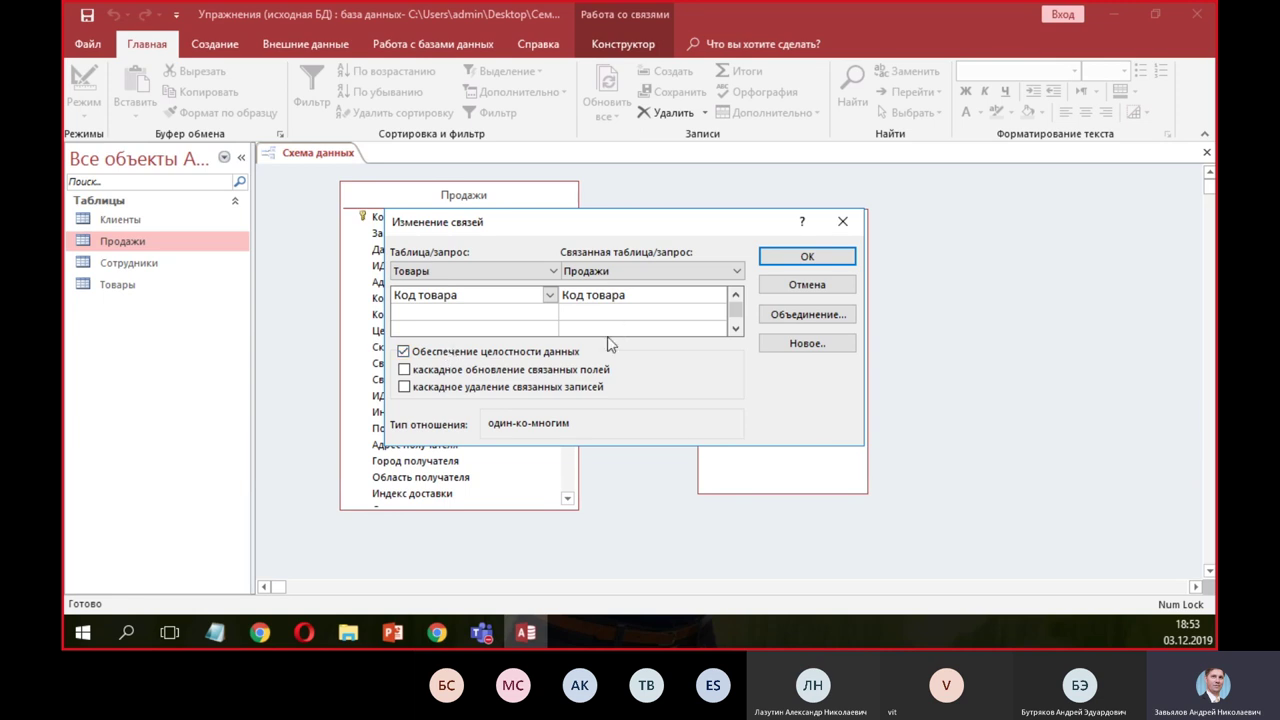
left_click(806, 259)
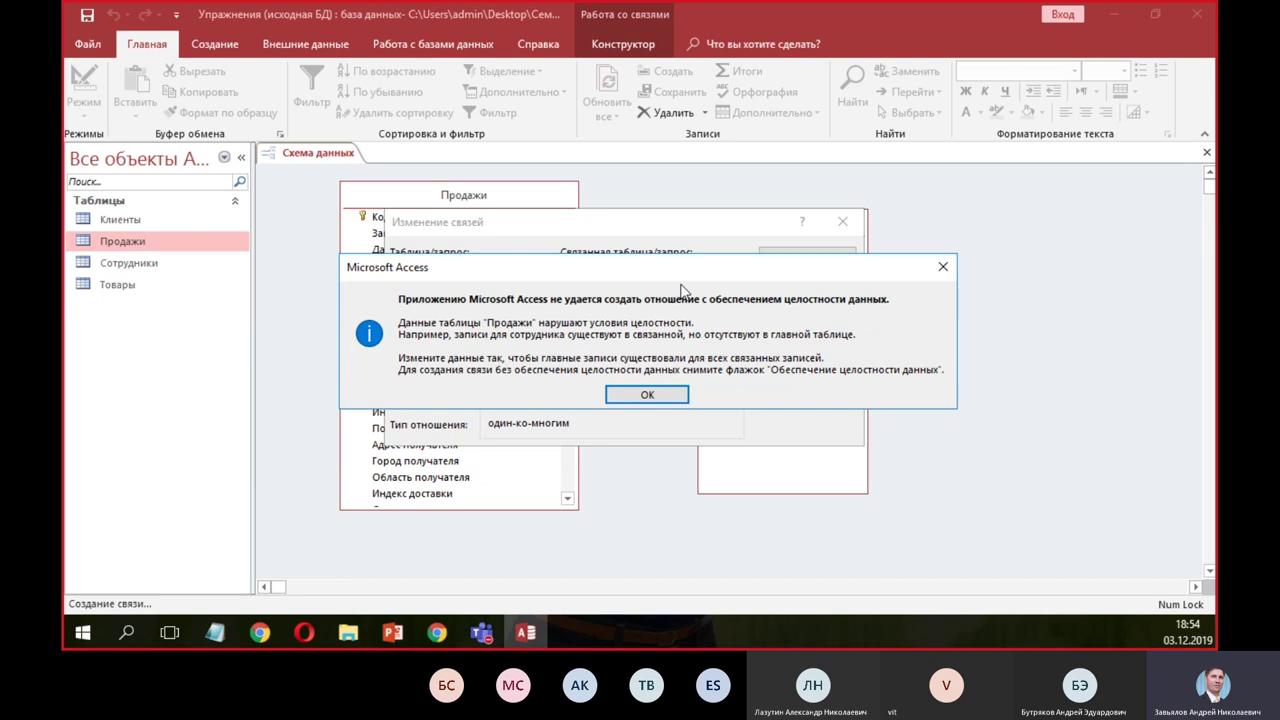
left_click(649, 396)
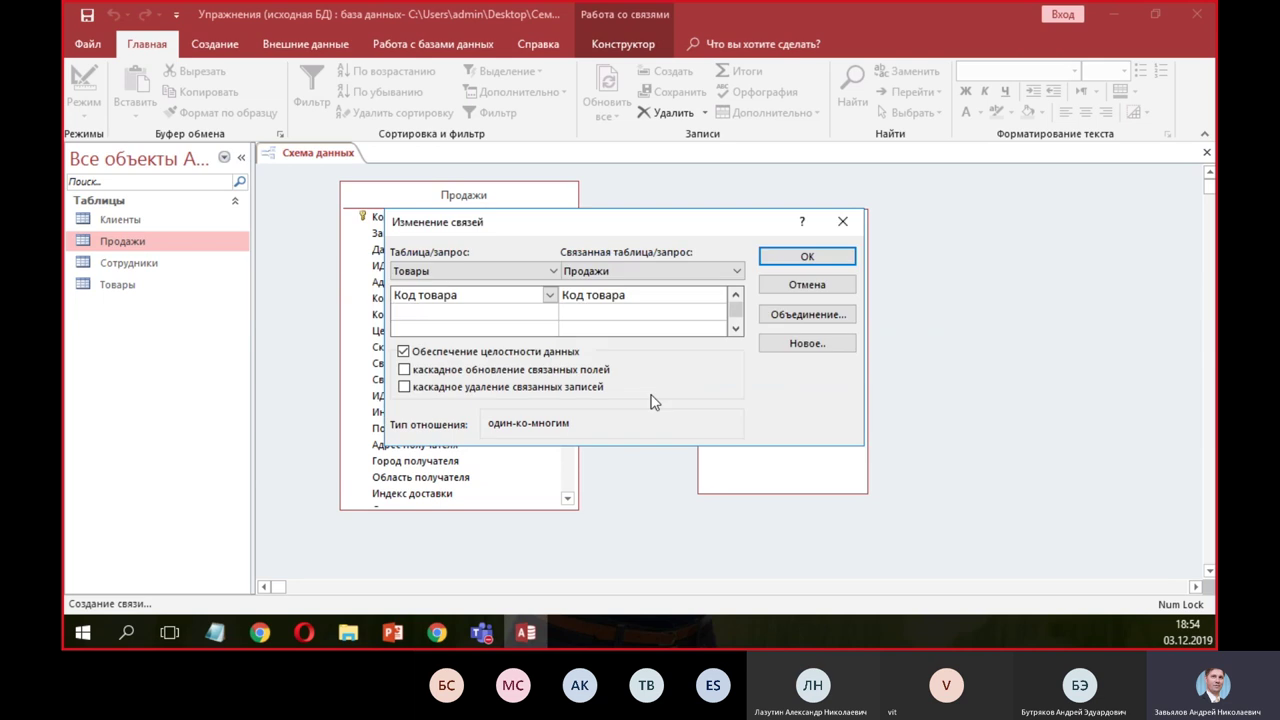
left_click(783, 289)
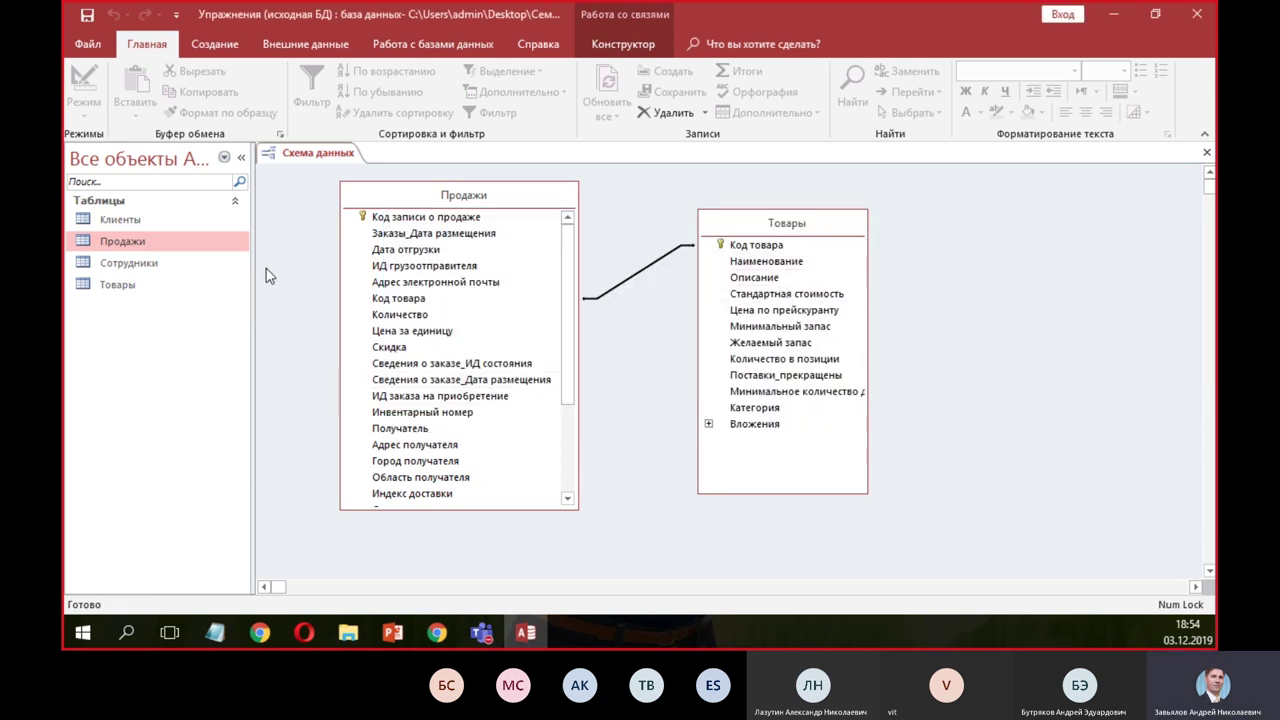
- Open Продажи and replace the Код товара of record 38 with NWTDFN-7, copied from record 32
double_click(125, 241)
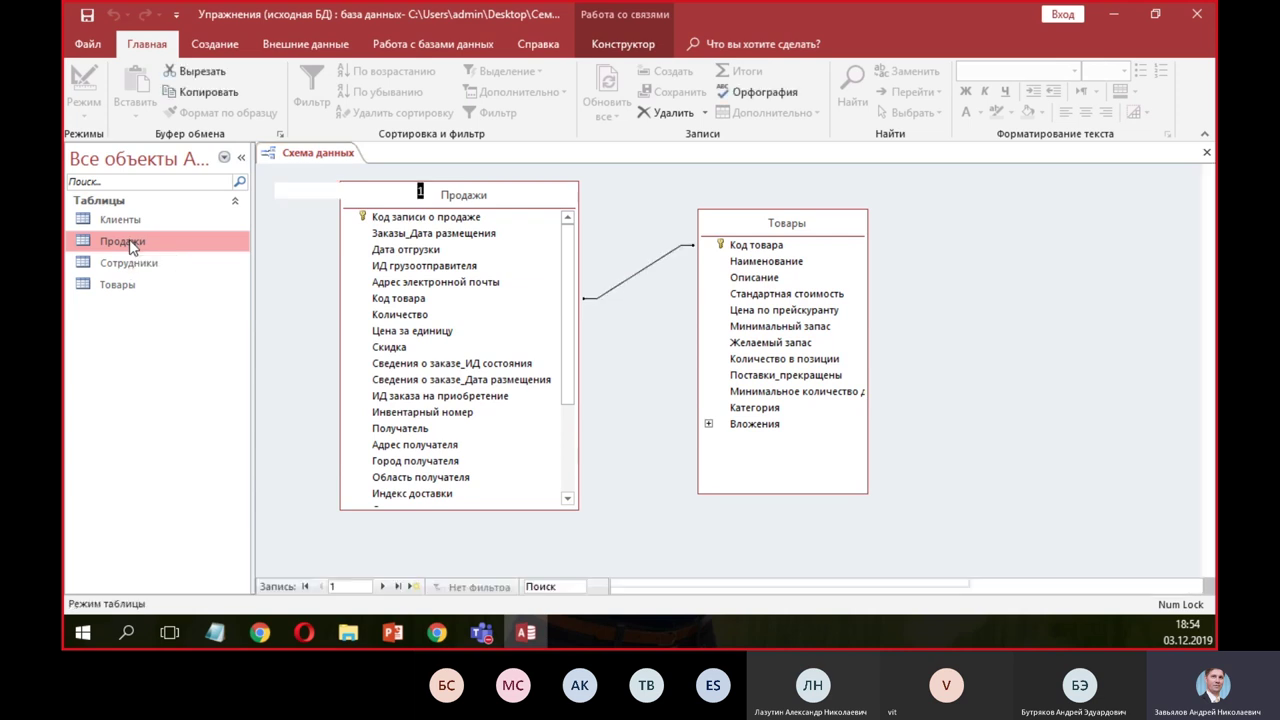
left_click(540, 371)
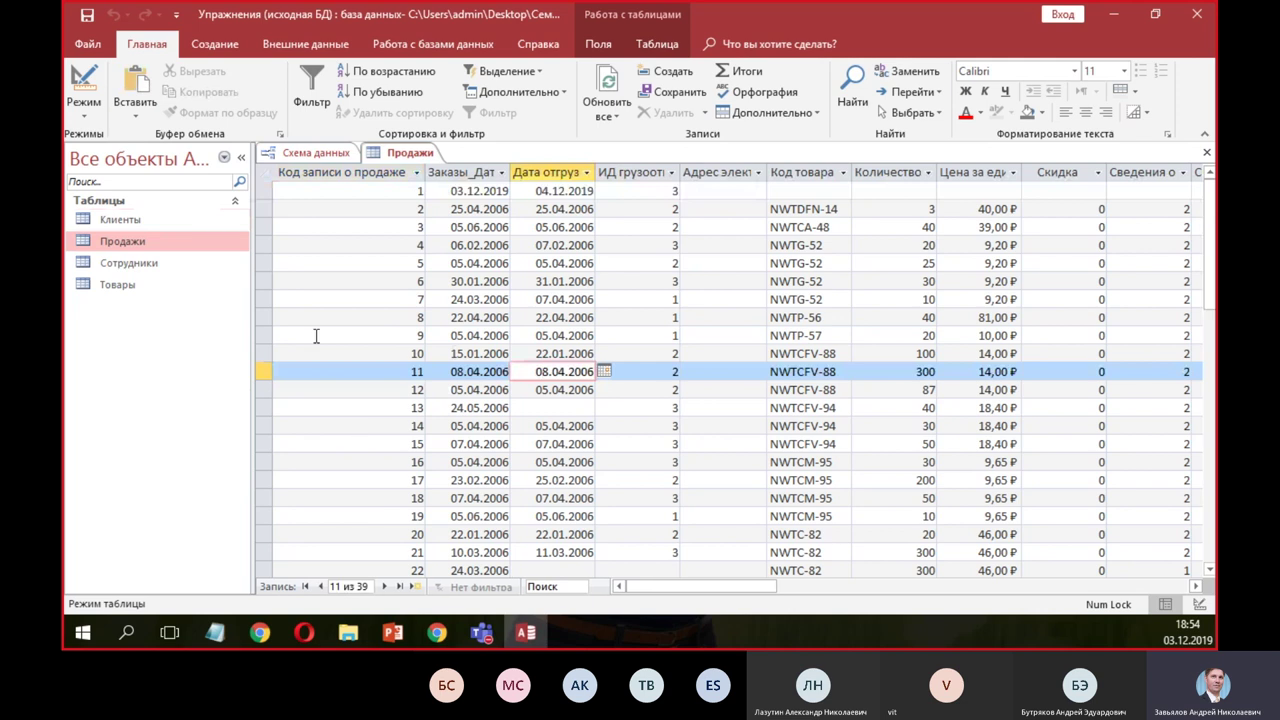
left_click(836, 320)
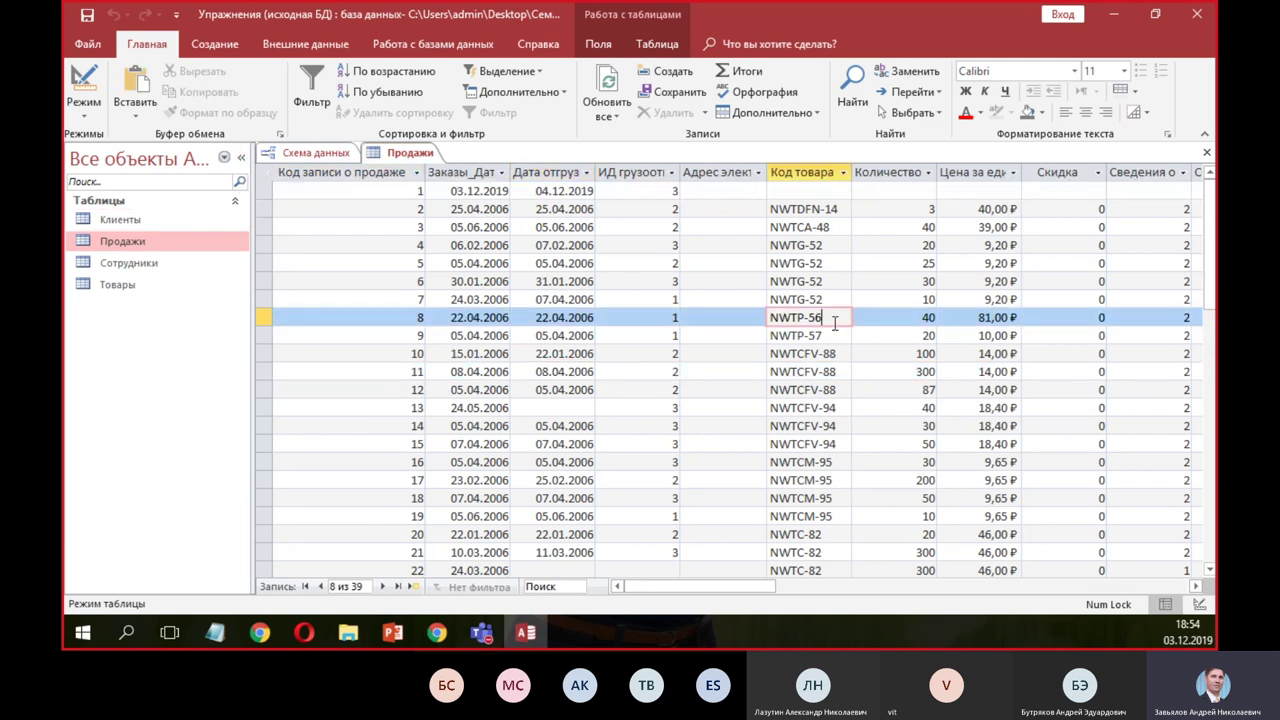
scroll(838, 330, "down", 9)
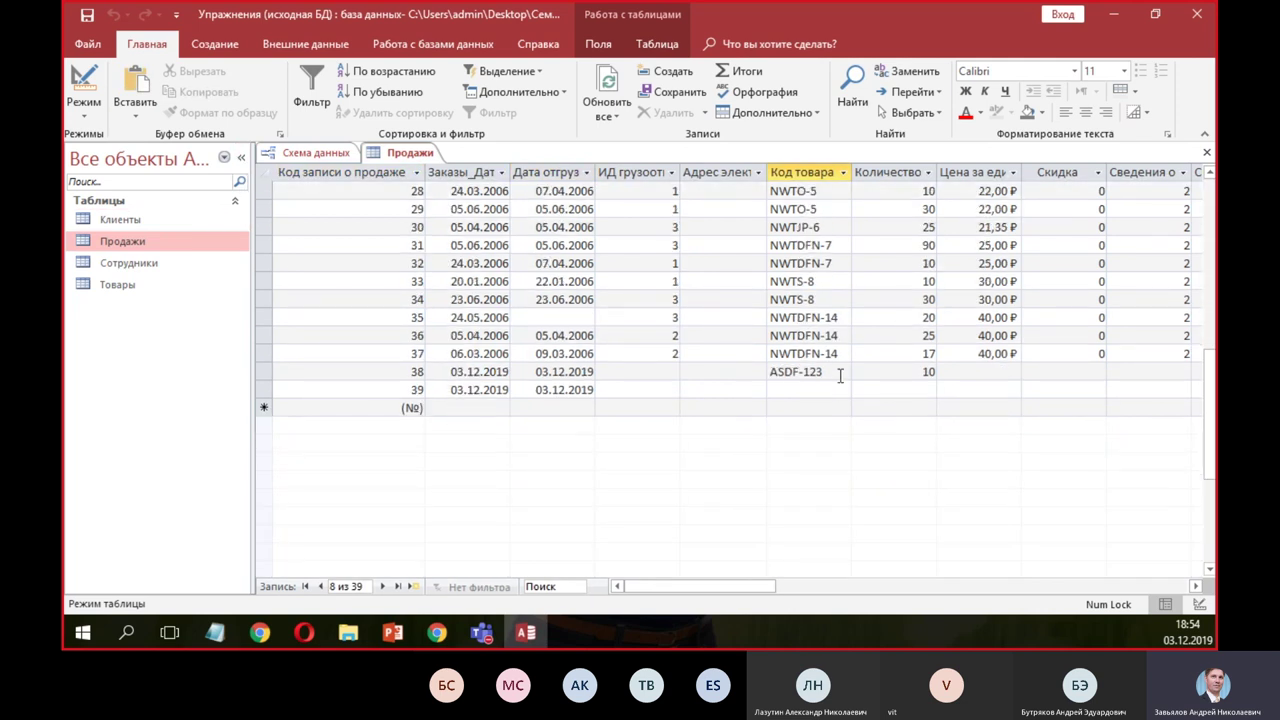
left_click_drag(841, 263, 744, 257)
key("ctrl+c")
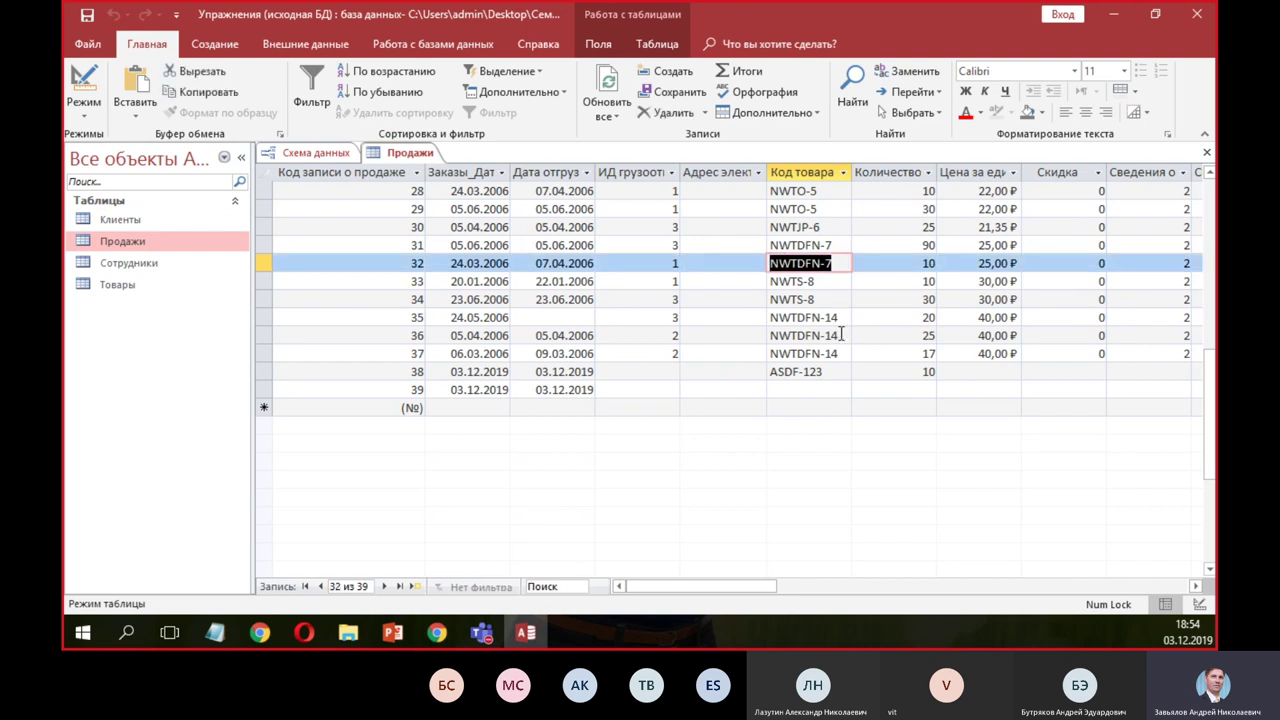
left_click_drag(834, 371, 738, 369)
key("ctrl+v")
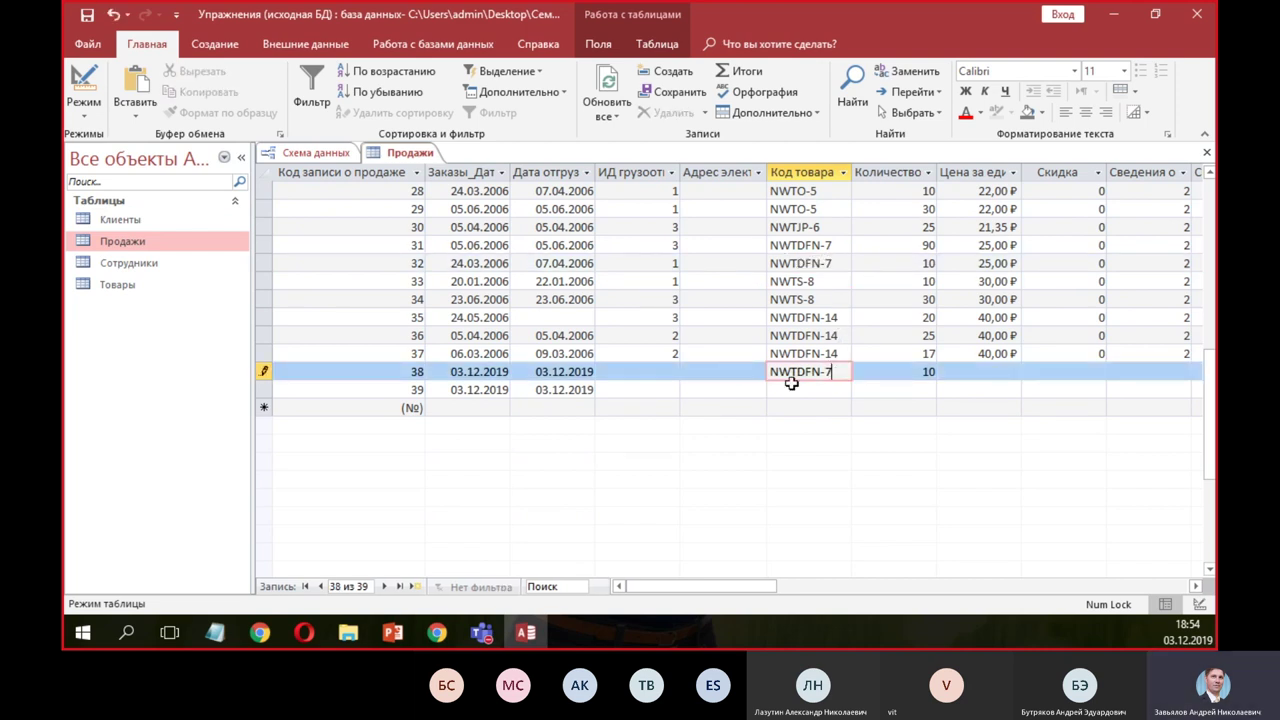
- Fill the empty Код товара of record 39 with NWTJP-6, copied from record 30
left_click(806, 388)
left_click_drag(834, 228, 741, 218)
key("ctrl+c")
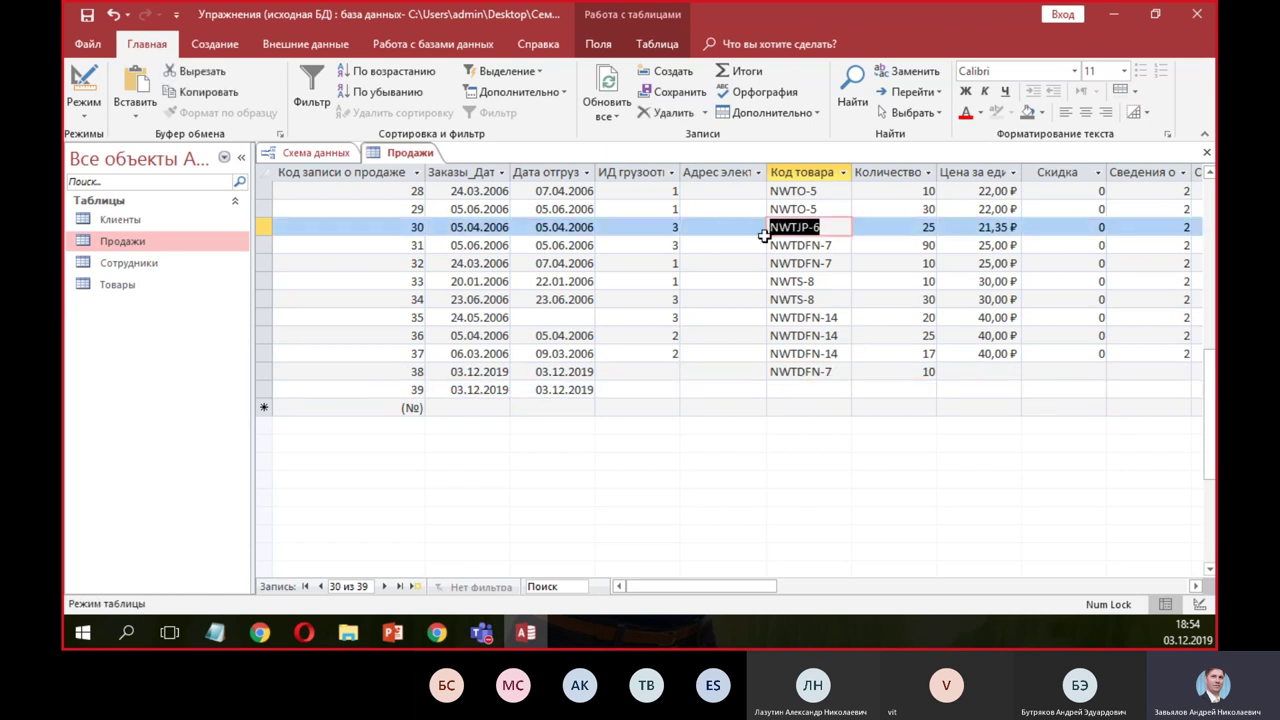
left_click(812, 389)
key("ctrl+v")
left_click(822, 354)
scroll(824, 311, "up", 9)
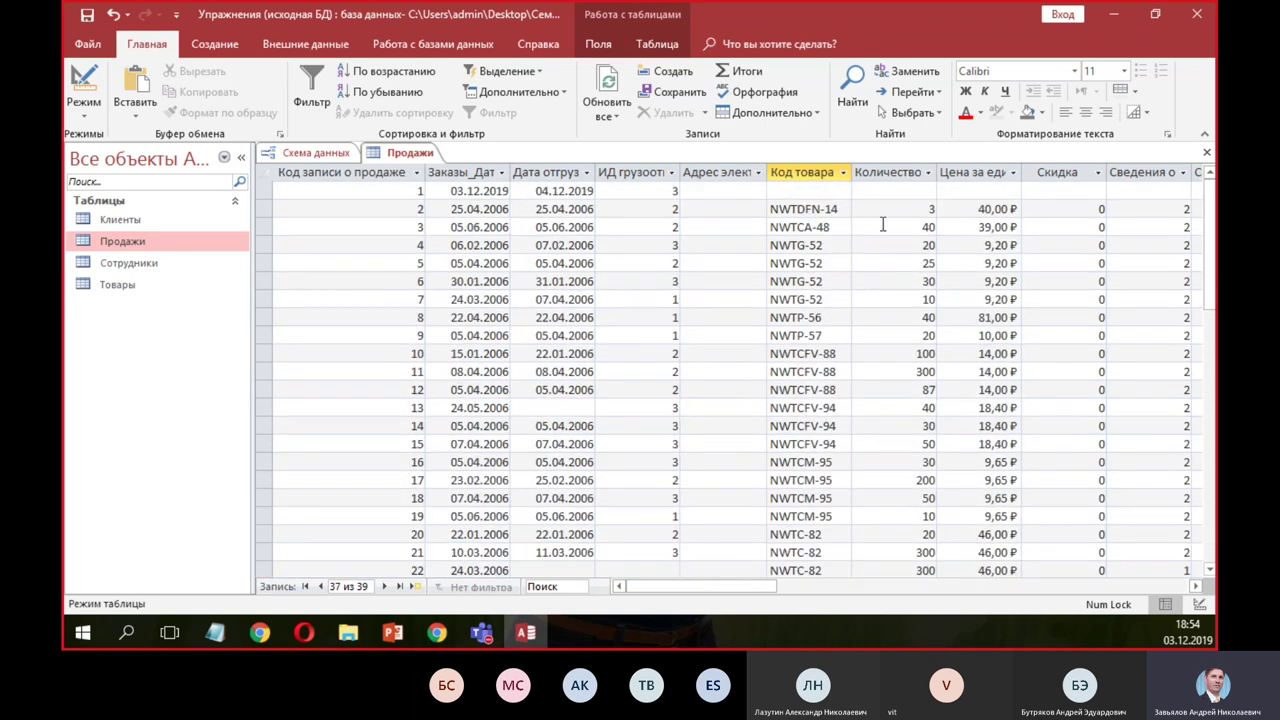
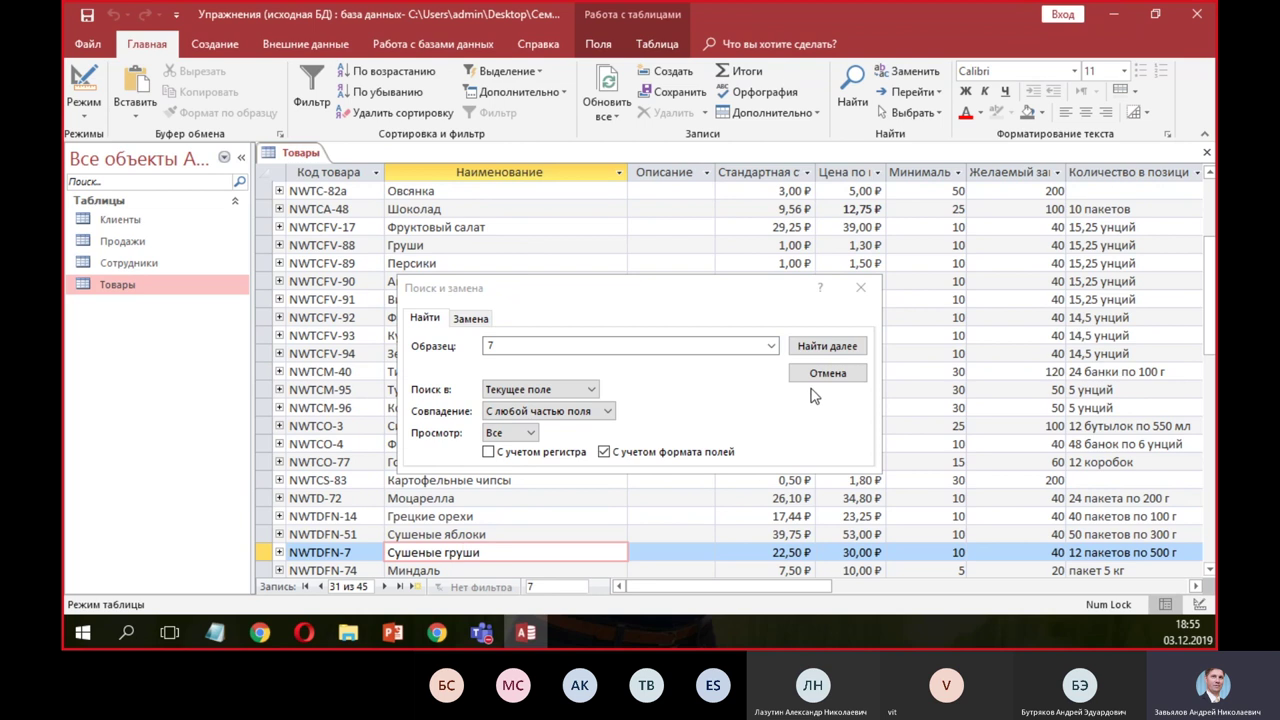
- Check sale record 38 among the related sales of NWTDFN-7 in Товары, collapse them and close the table
scroll(720, 414, "down", 3)
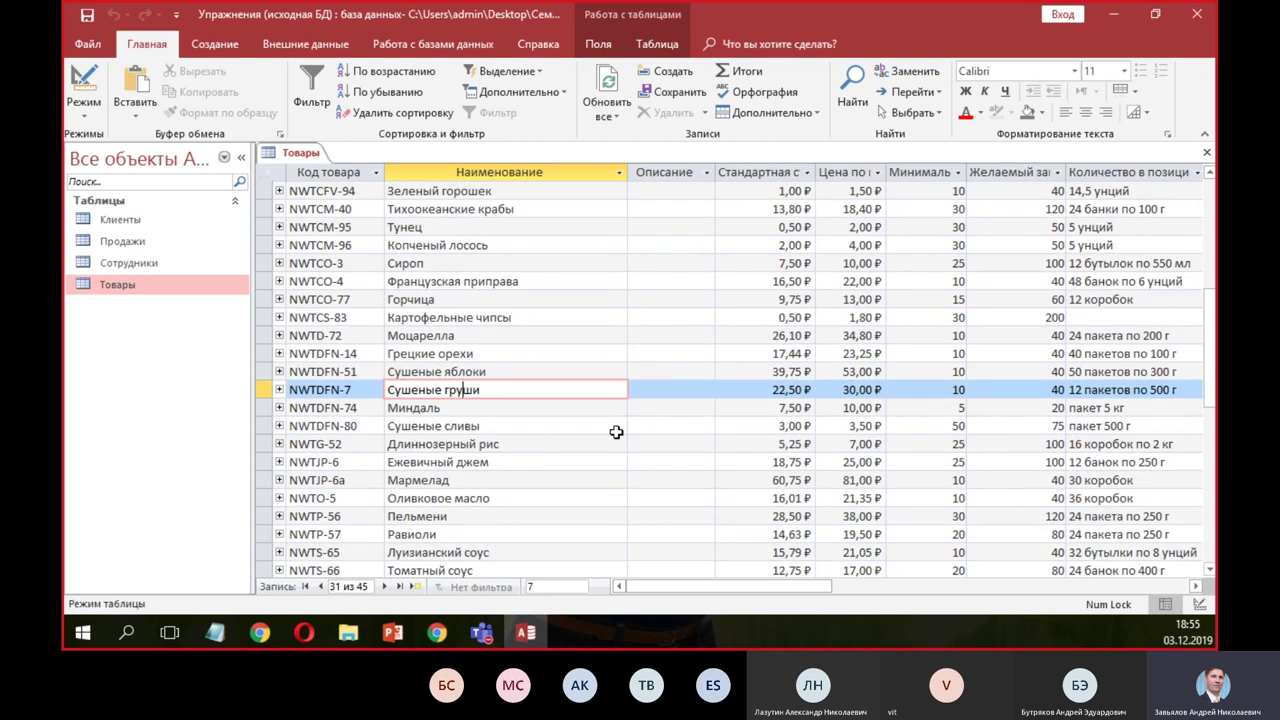
left_click(279, 389)
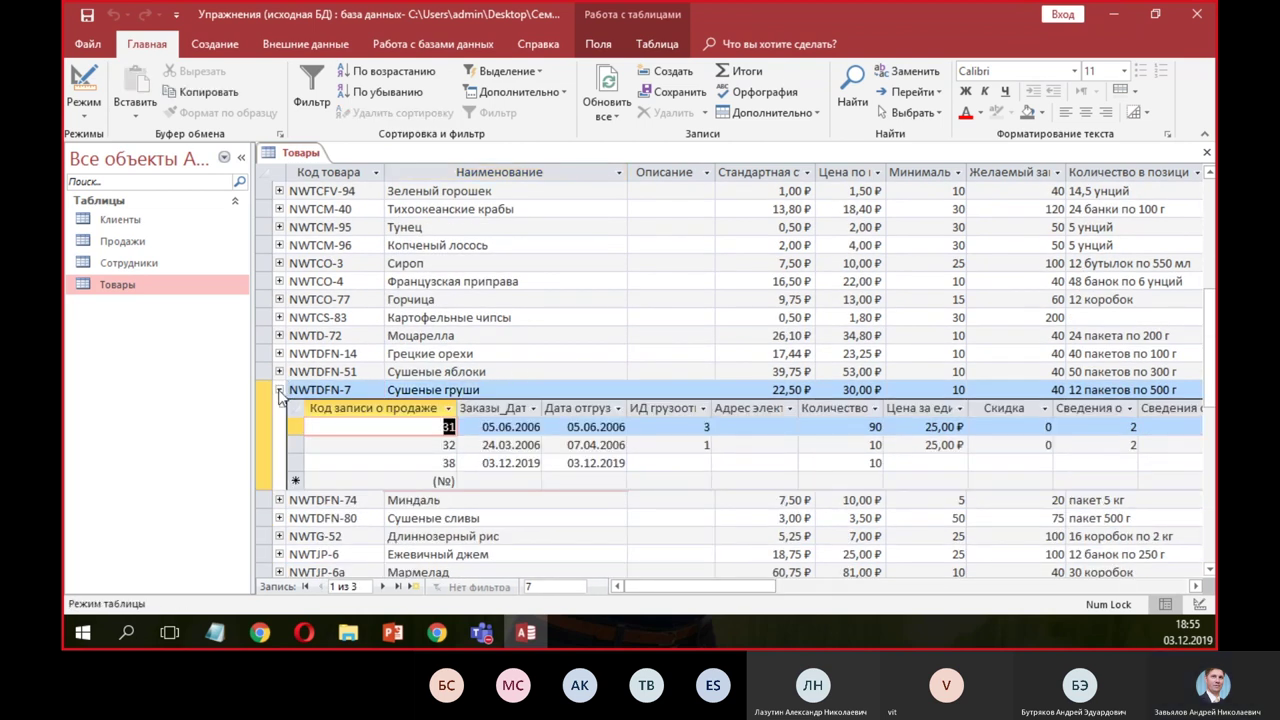
left_click(519, 463)
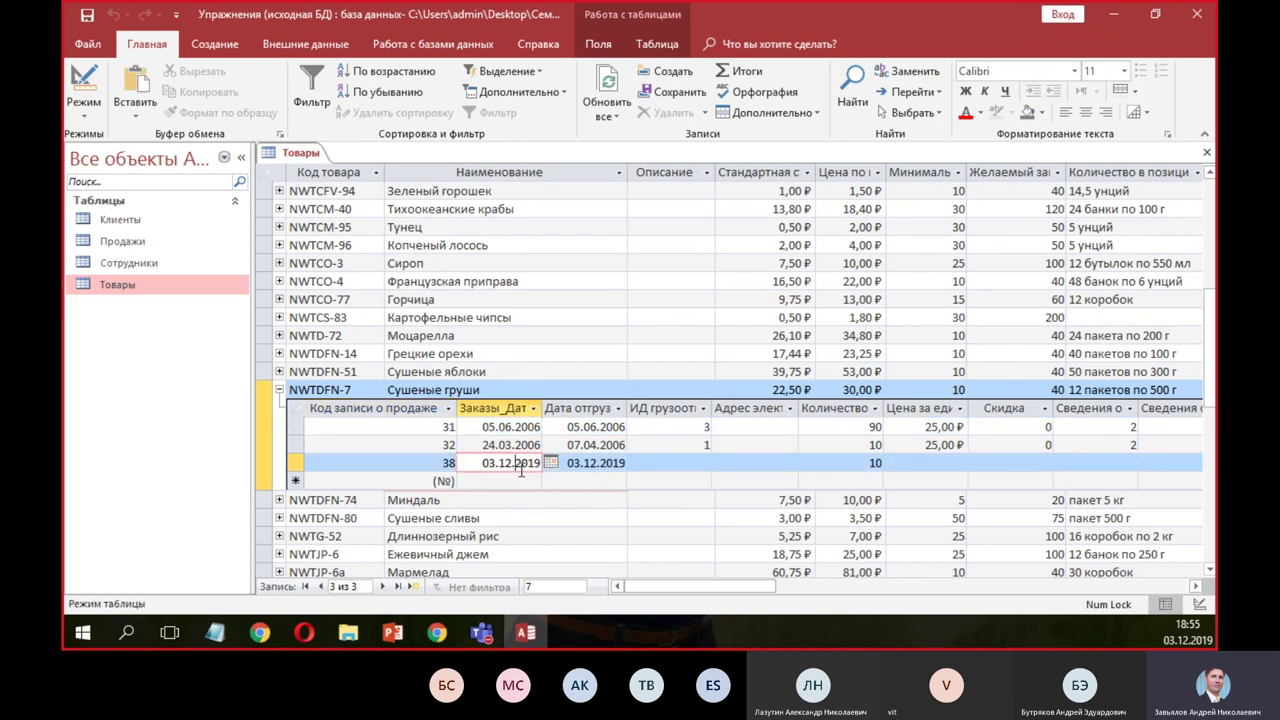
left_click(598, 463)
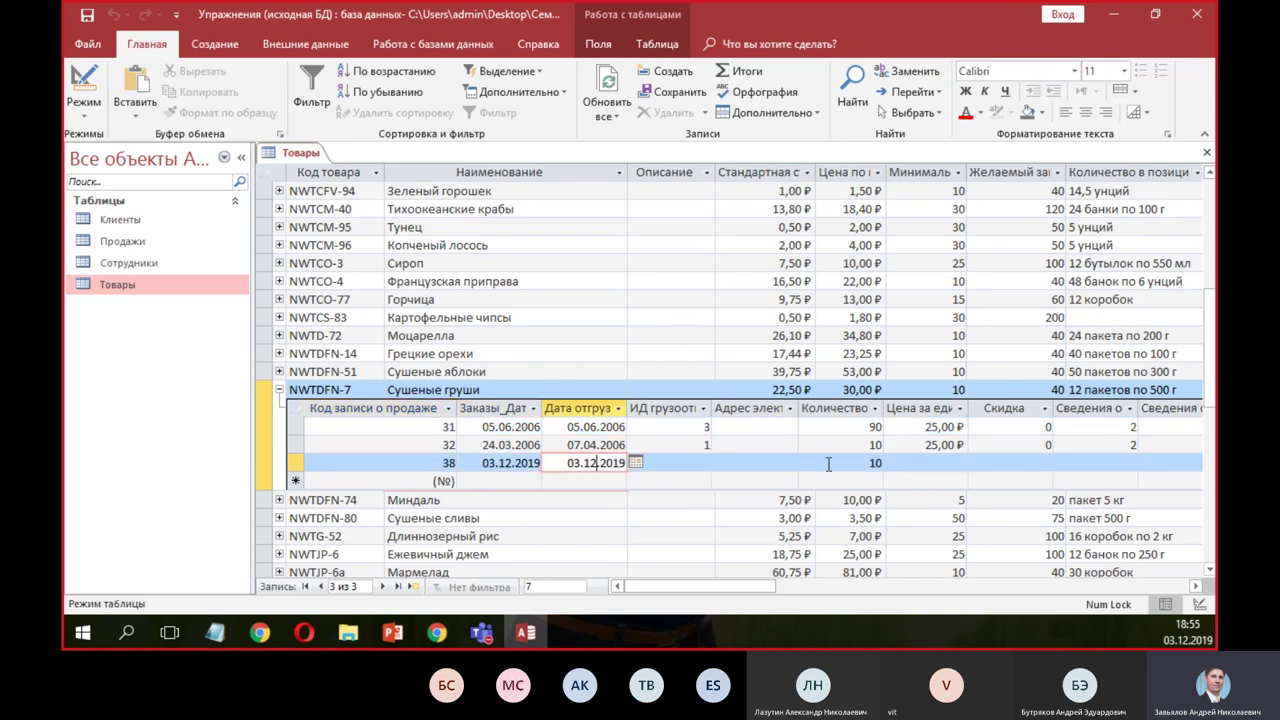
left_click(280, 390)
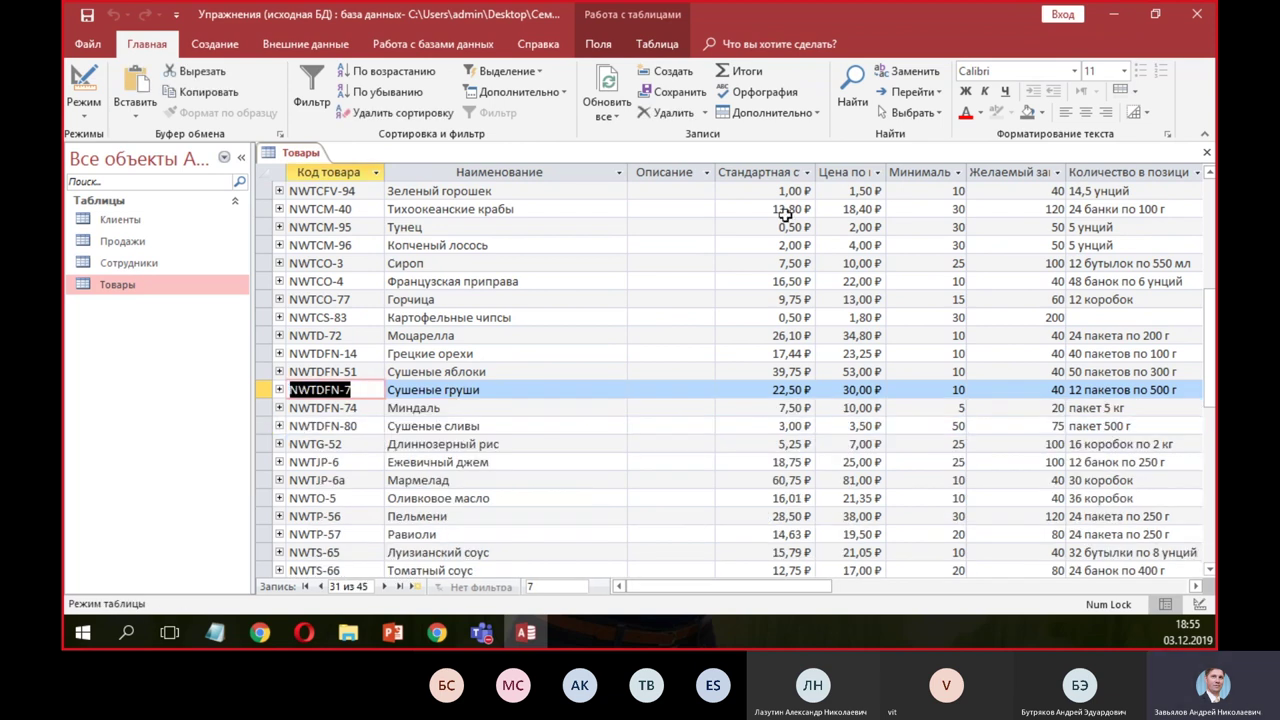
left_click(1206, 152)
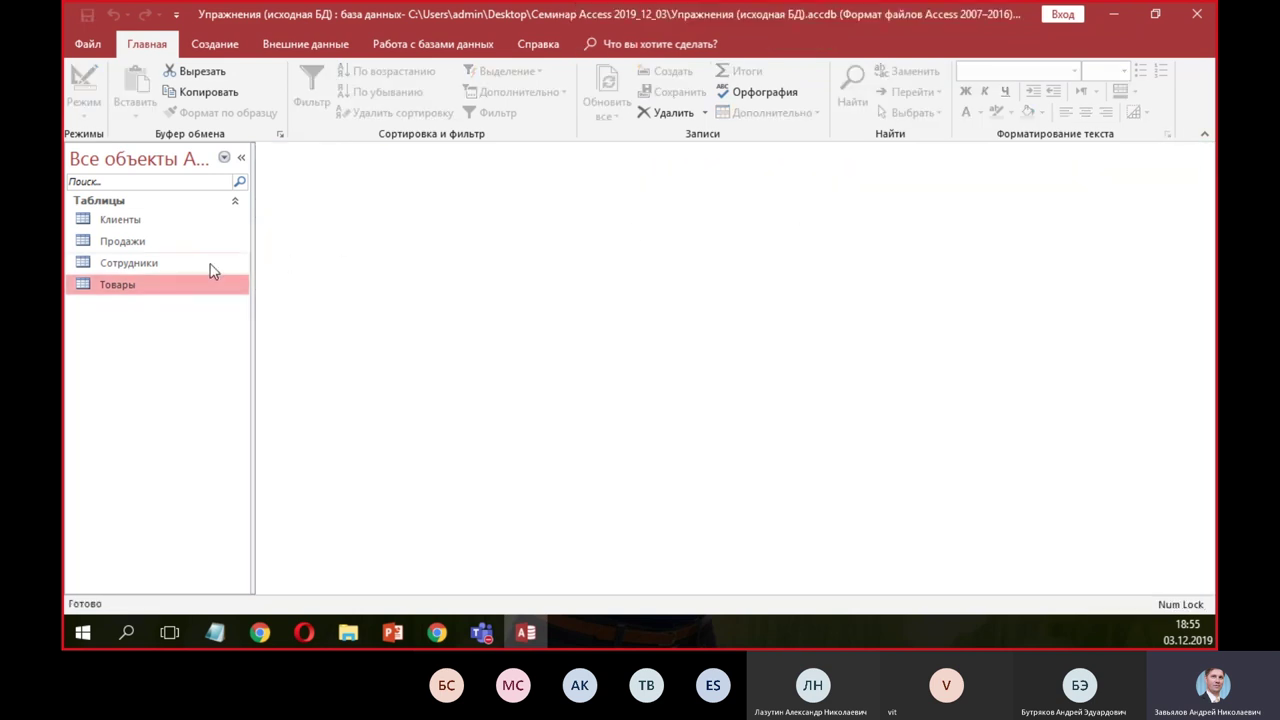
- Open Продажи, try to enter AAAA-123 as the Код товара of record 1, and discard the entry
double_click(134, 241)
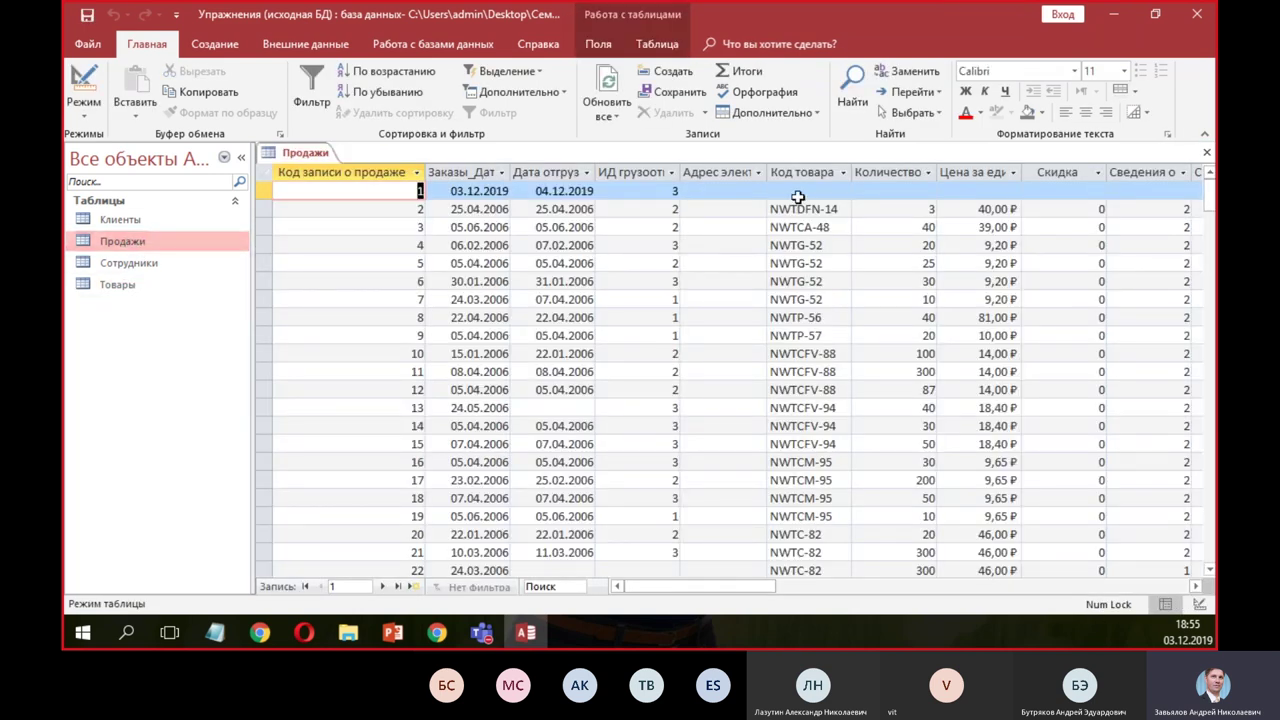
left_click(797, 191)
type("угкнуешгш")
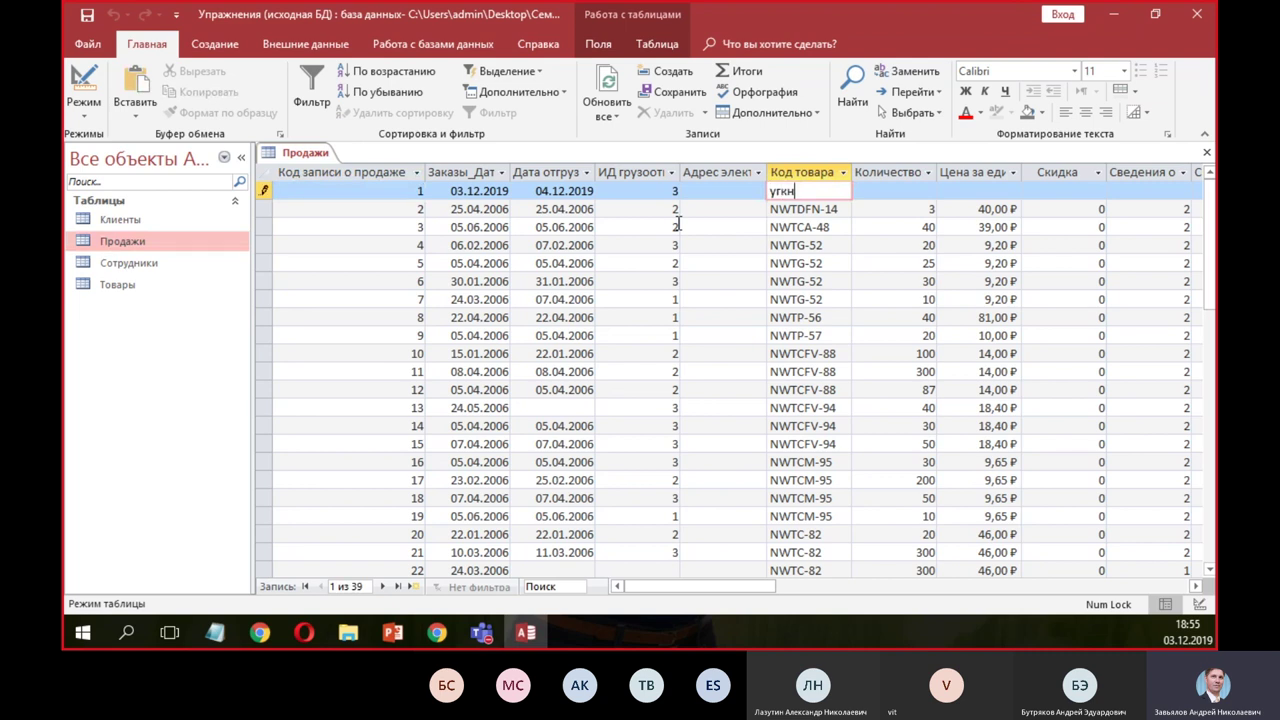
key("BackSpace")
key("BackSpace")
key("BackSpace")
key("BackSpace")
key("BackSpace")
key("BackSpace")
key("BackSpace")
key("BackSpace")
key("BackSpace")
type("AAAA")
left_click(810, 240)
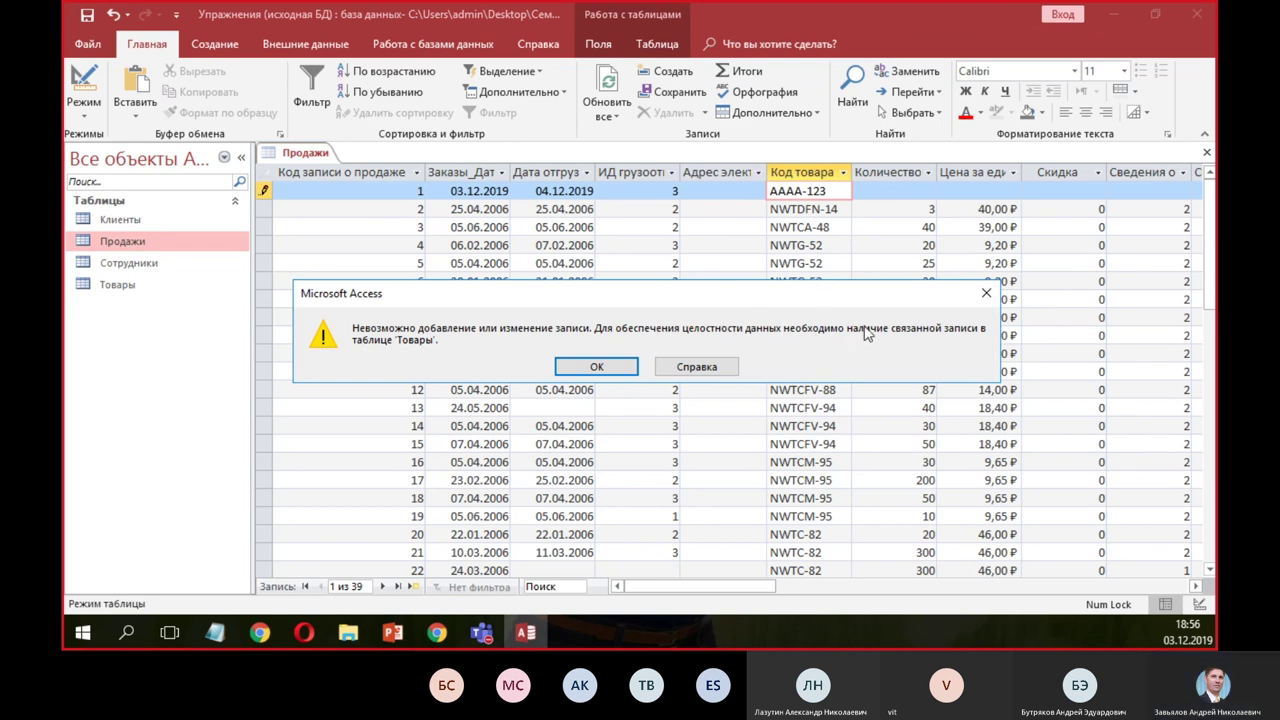
left_click(590, 367)
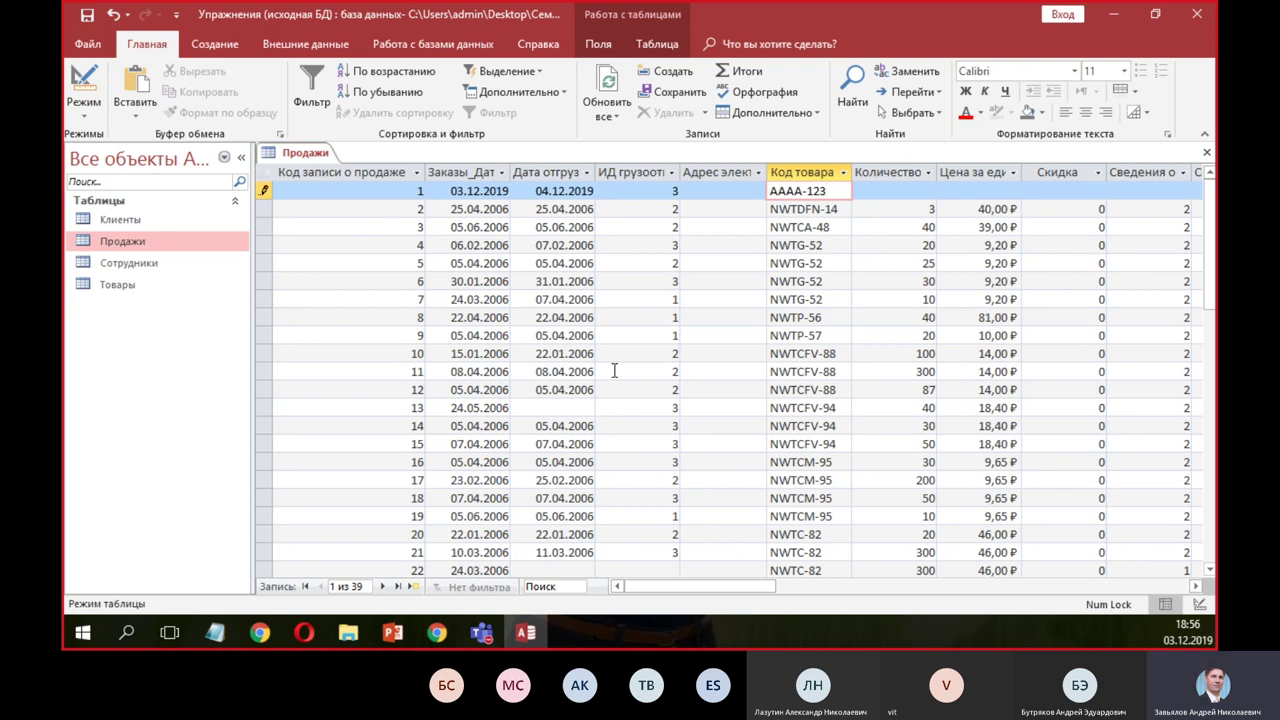
key("Escape")
- Fill the empty Код товара of record 1 in Продажи with NWTCFV-88, copied from record 10, and close the table
left_click(808, 224)
left_click(814, 195)
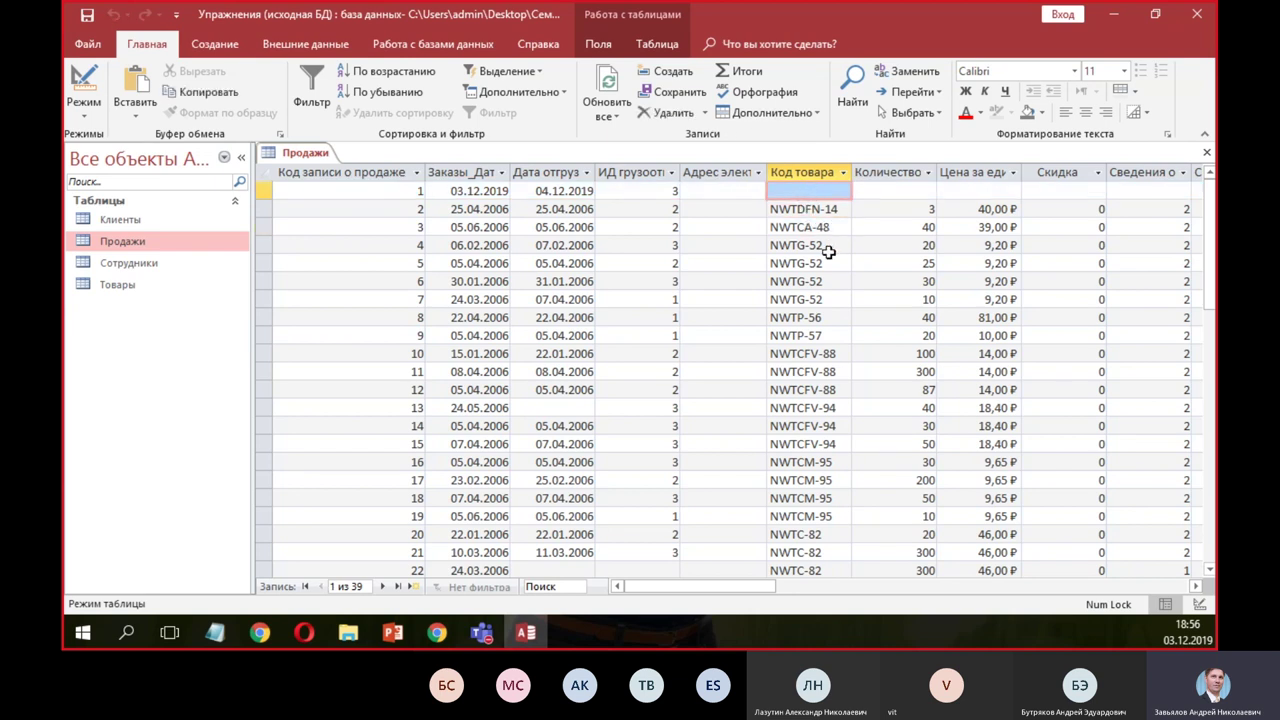
left_click(828, 250)
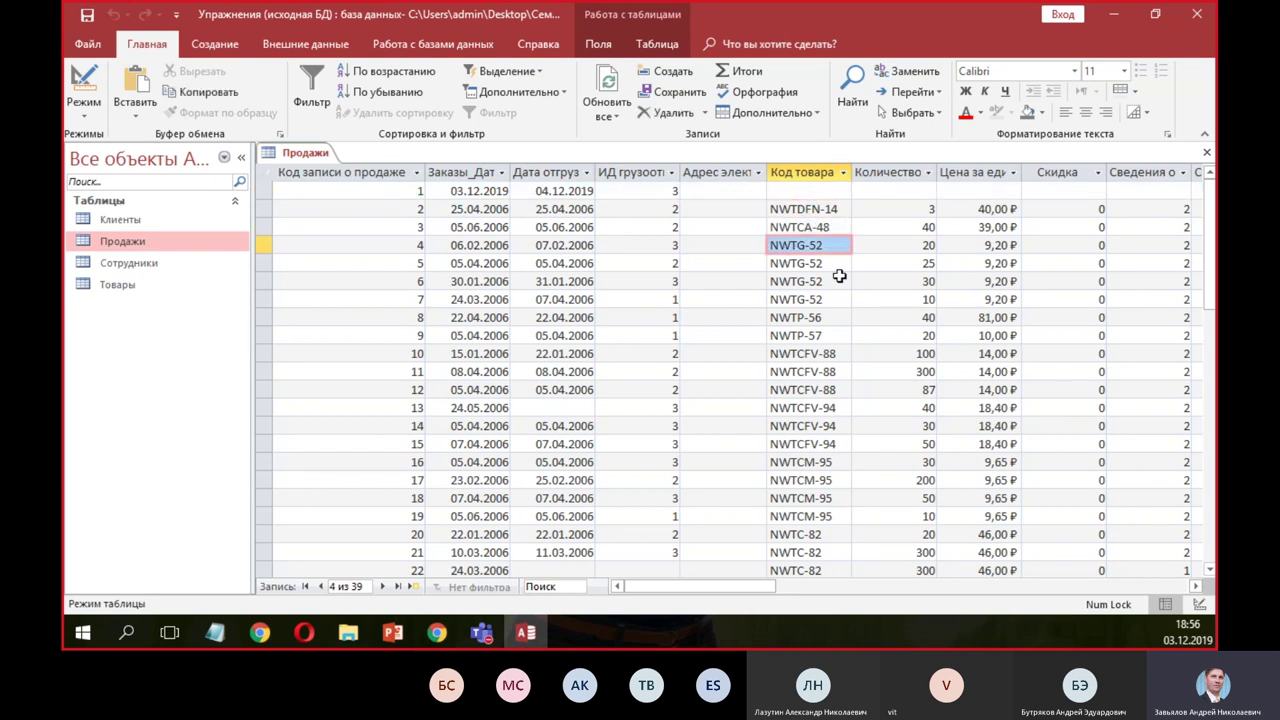
left_click_drag(838, 354, 788, 192)
left_click(786, 226)
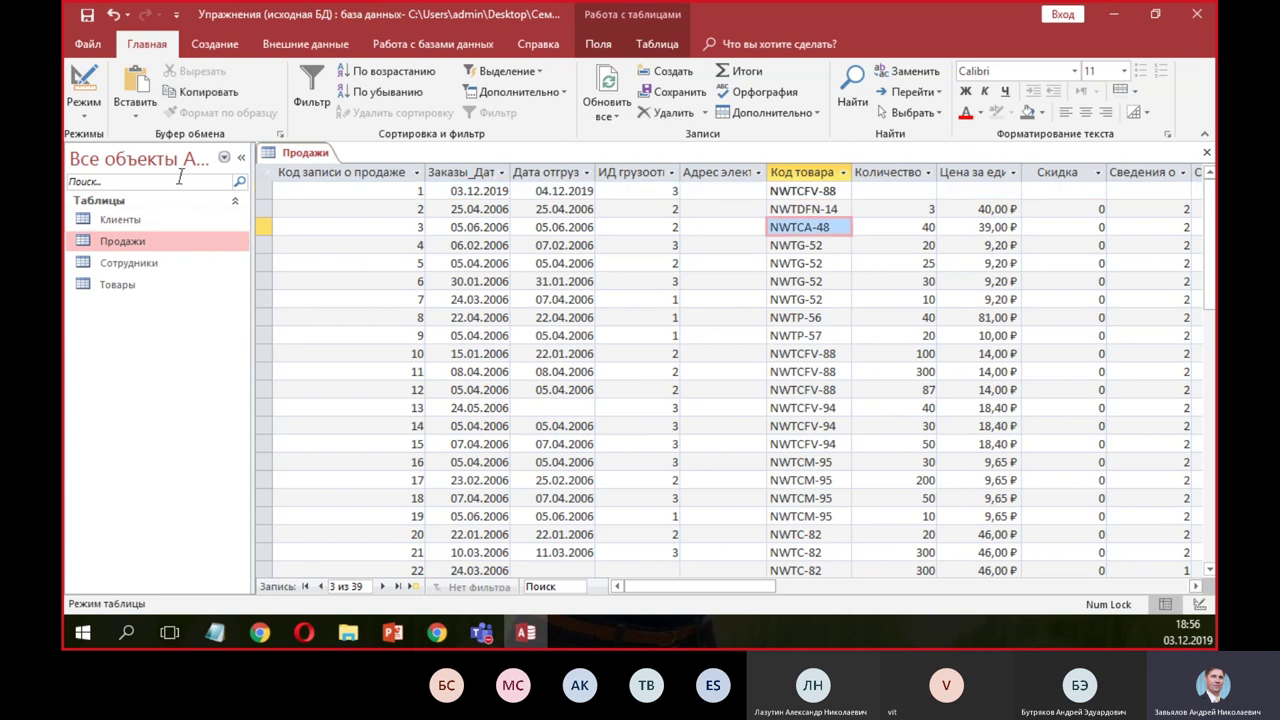
left_click(1206, 152)
- Check sale record 1 among the related sales of NWTCFV-88 in Товары, collapse them and close the table
left_click(121, 287)
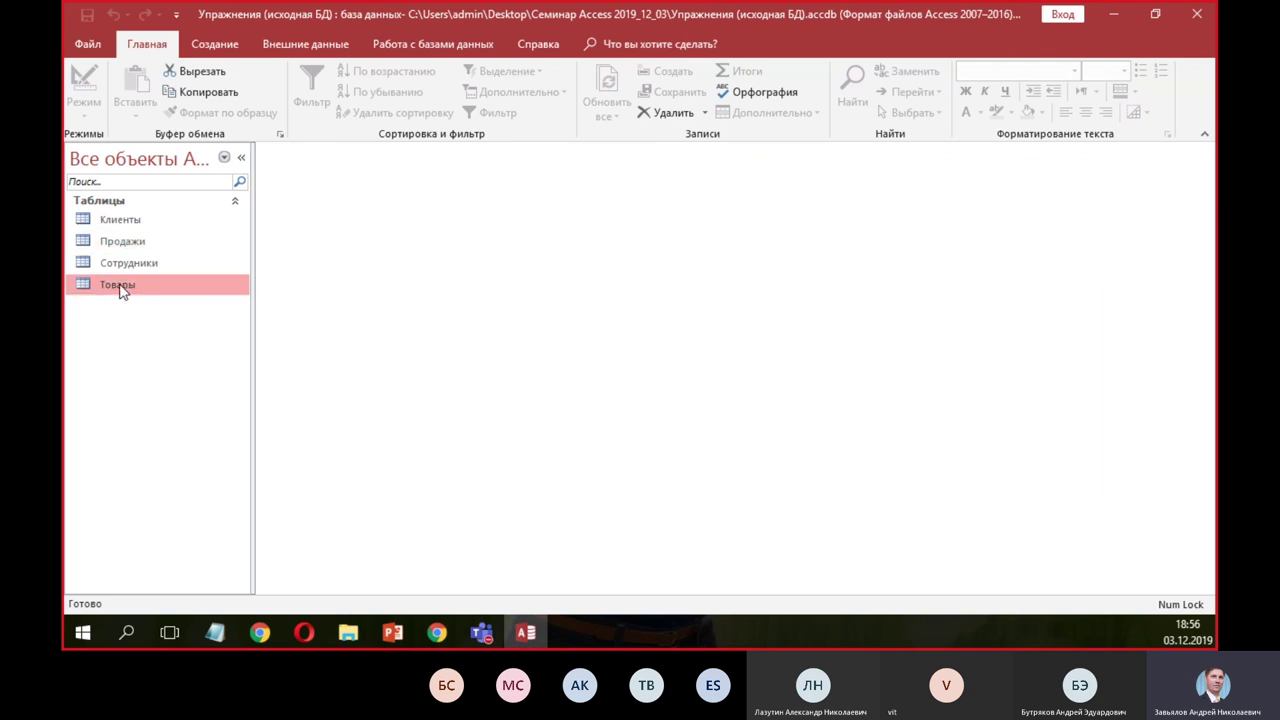
double_click(120, 288)
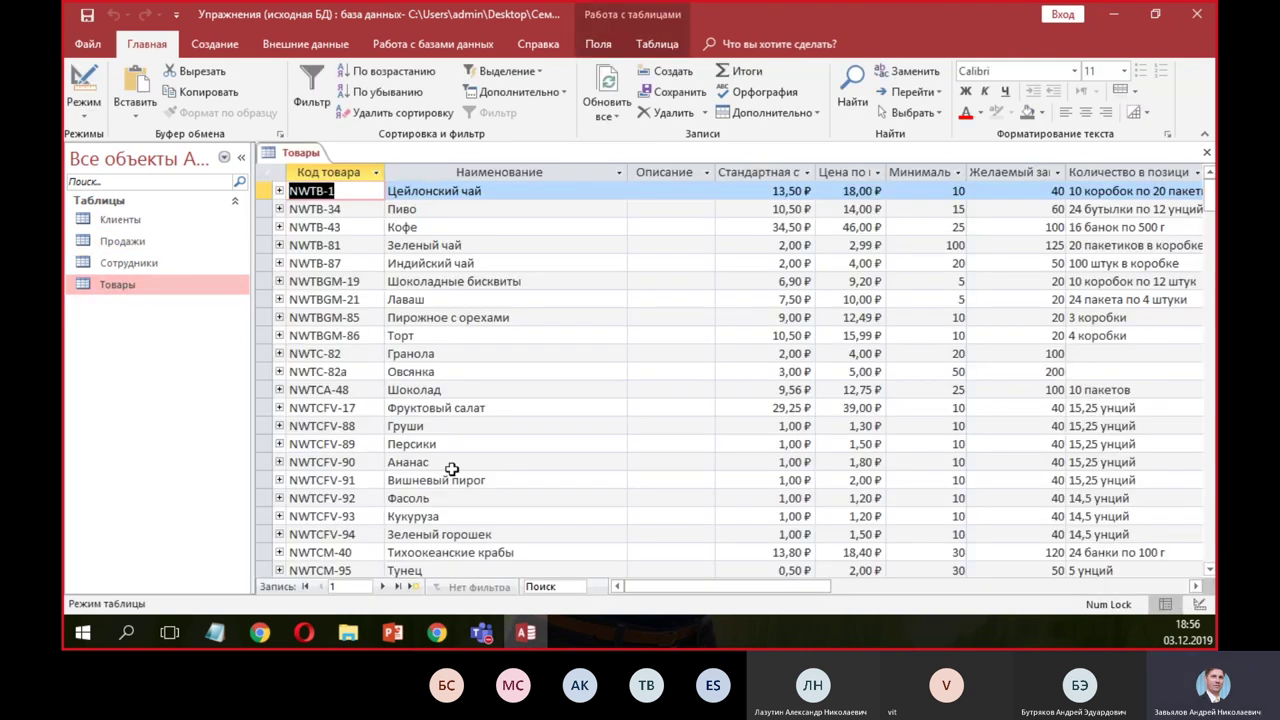
left_click(358, 426)
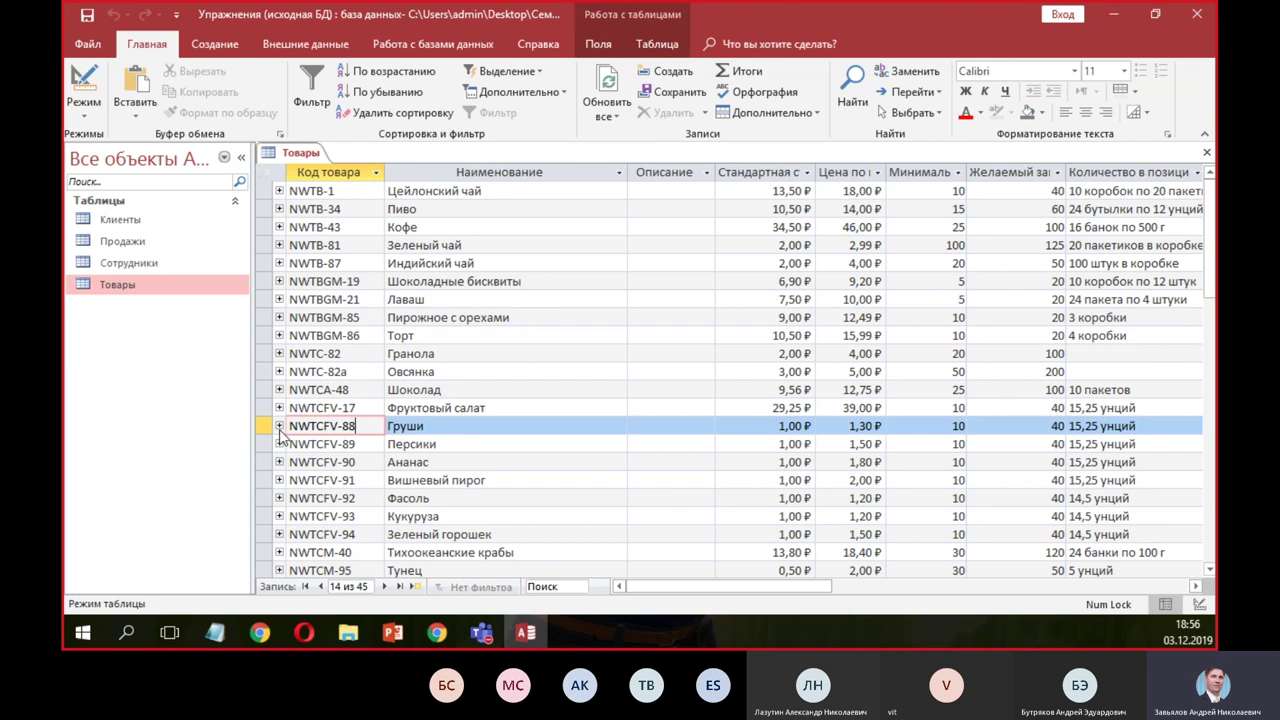
left_click(279, 426)
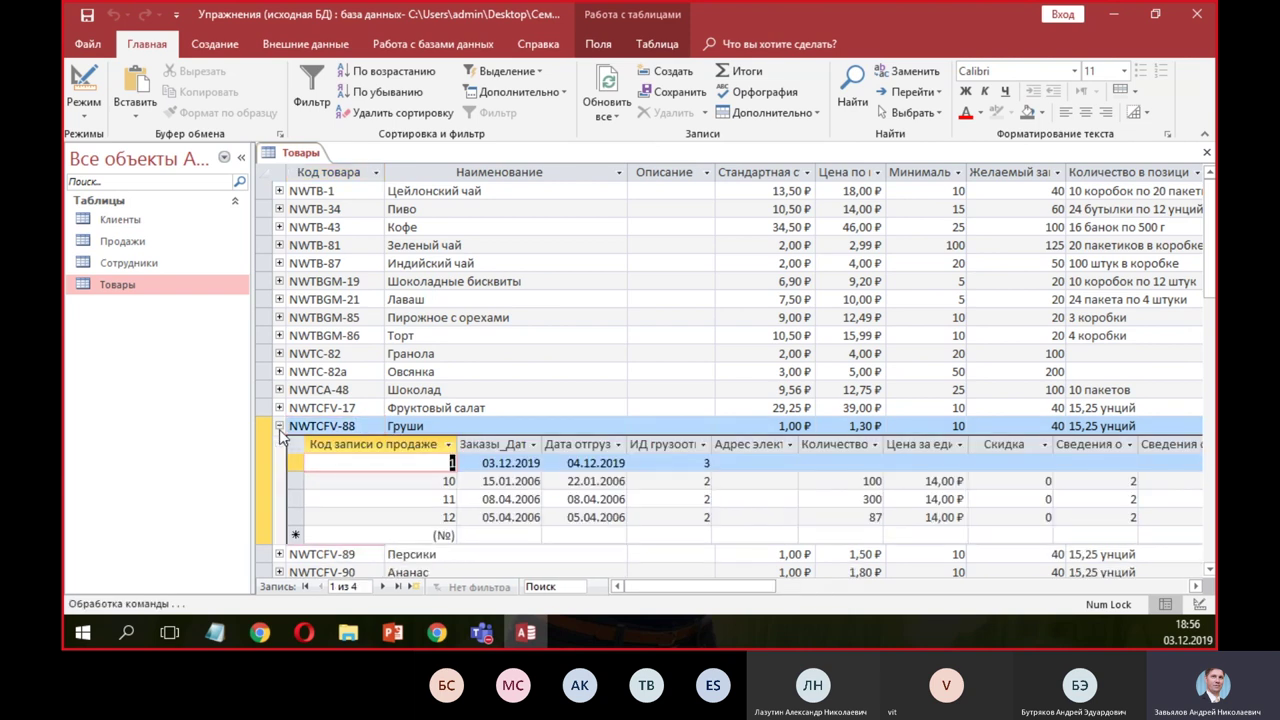
left_click(500, 463)
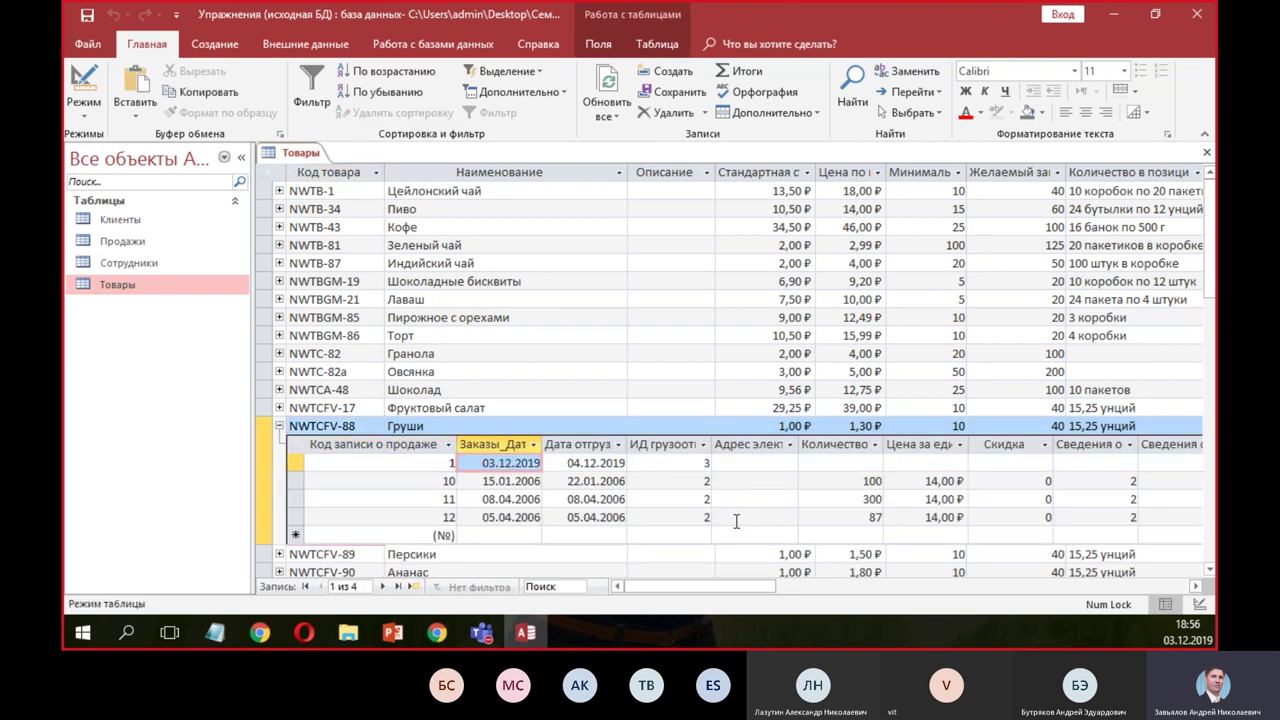
left_click(280, 427)
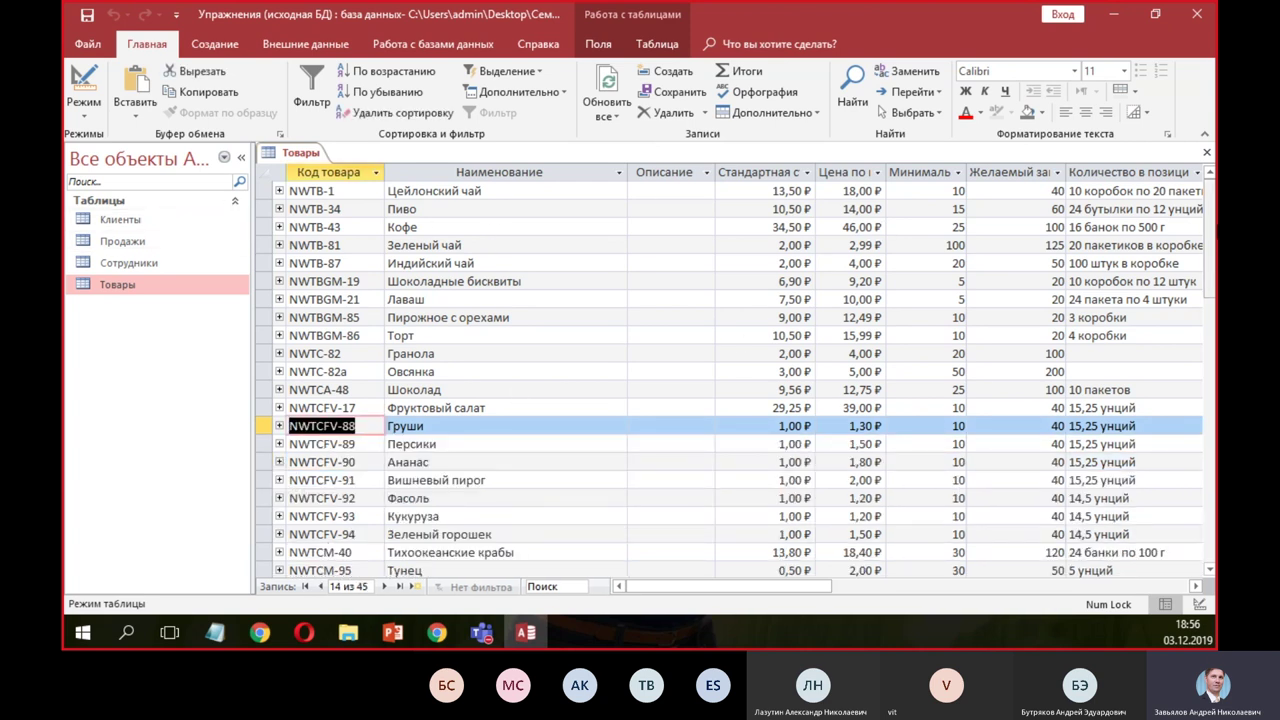
left_click(1206, 152)
- Inspect the fields of Продажи in its table design and close it
left_click(129, 251)
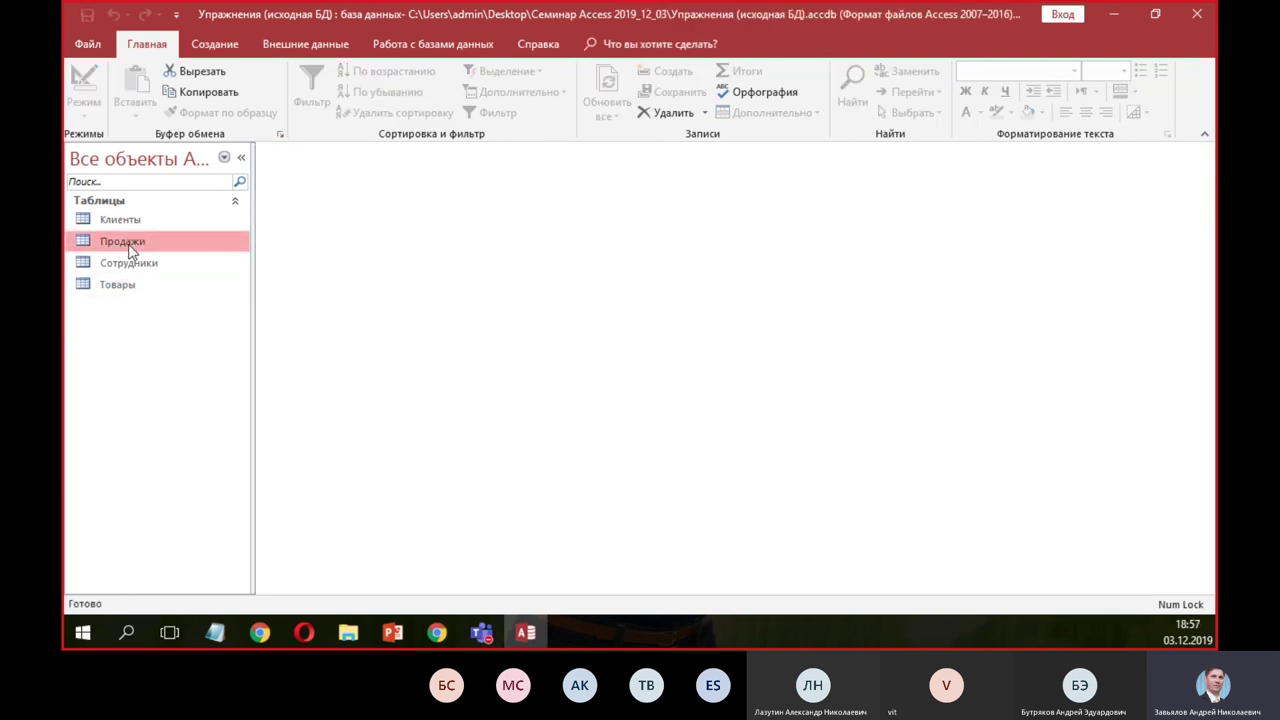
right_click(130, 250)
left_click(171, 278)
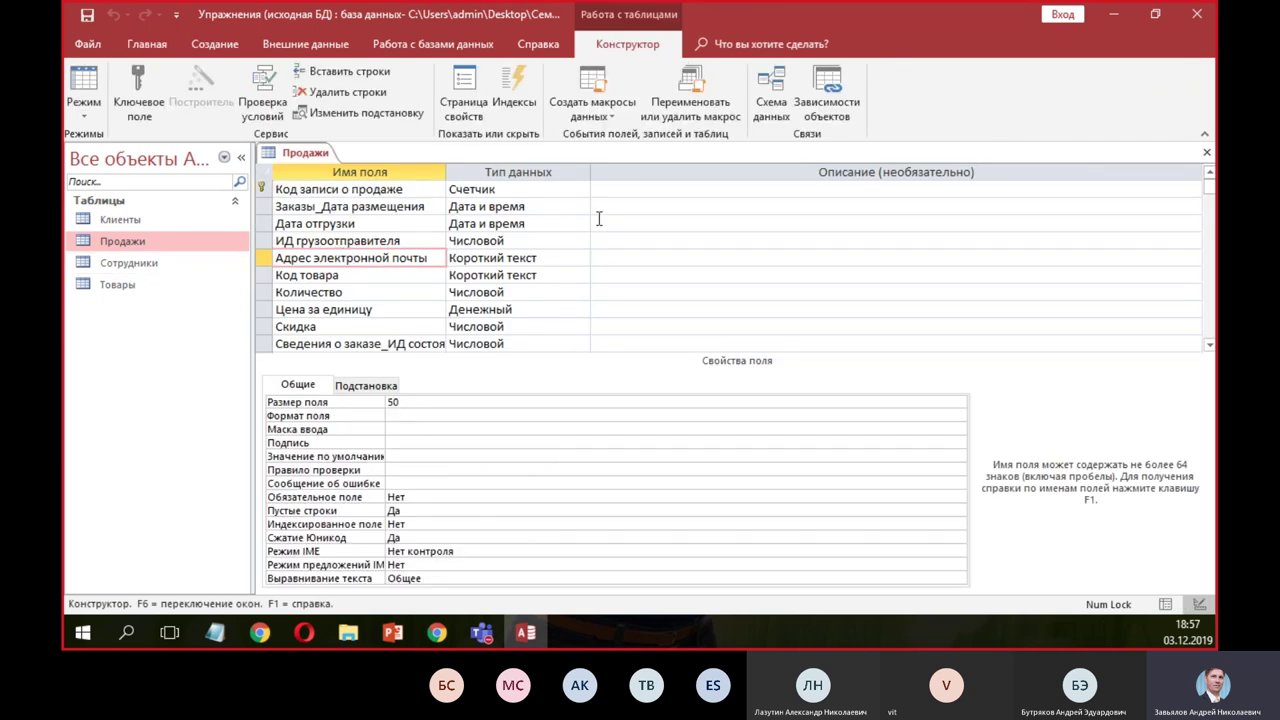
left_click(1207, 152)
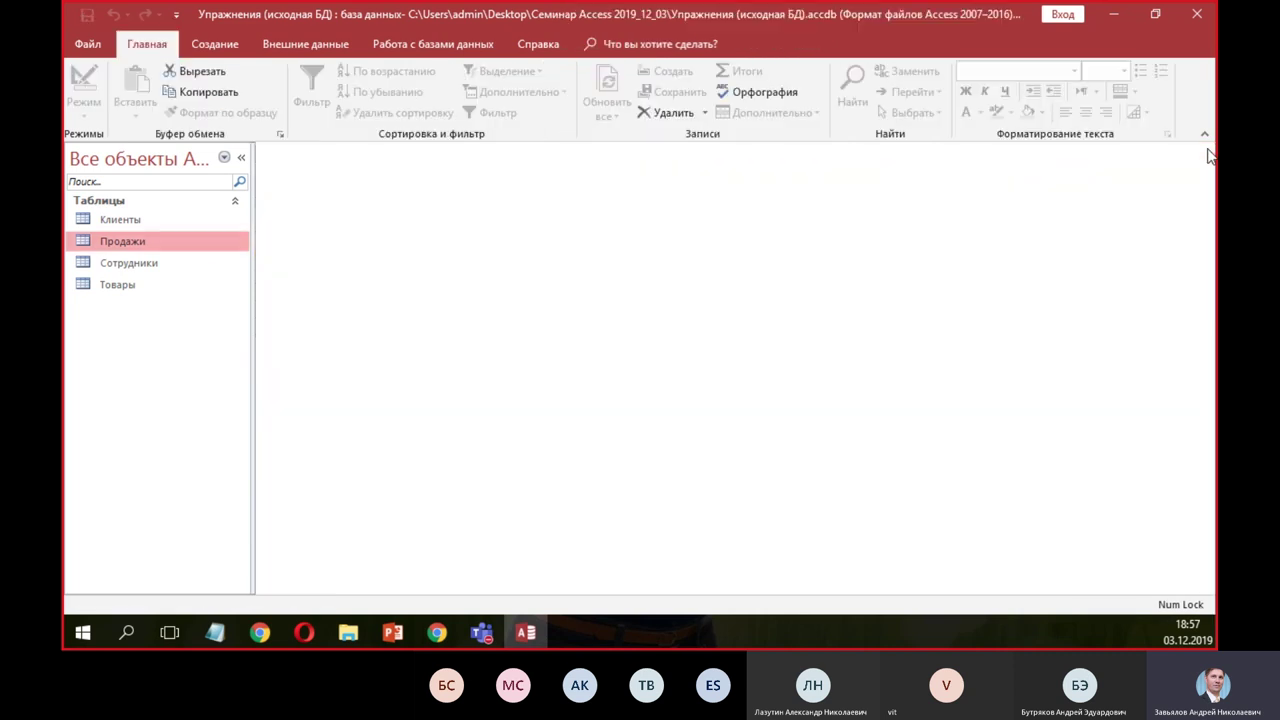
- Look through the records and fields of the Клиенты table and close it
double_click(141, 221)
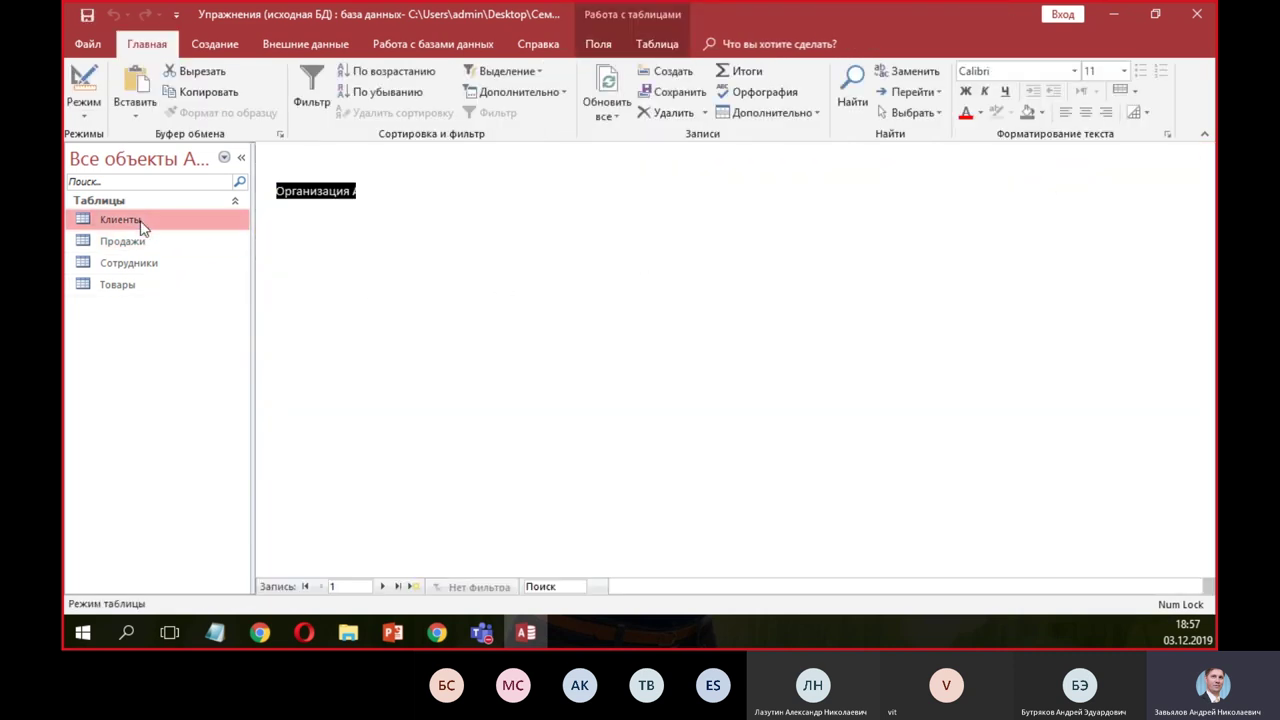
left_click(574, 288)
scroll(585, 330, "down", 7)
scroll(596, 372, "up", 7)
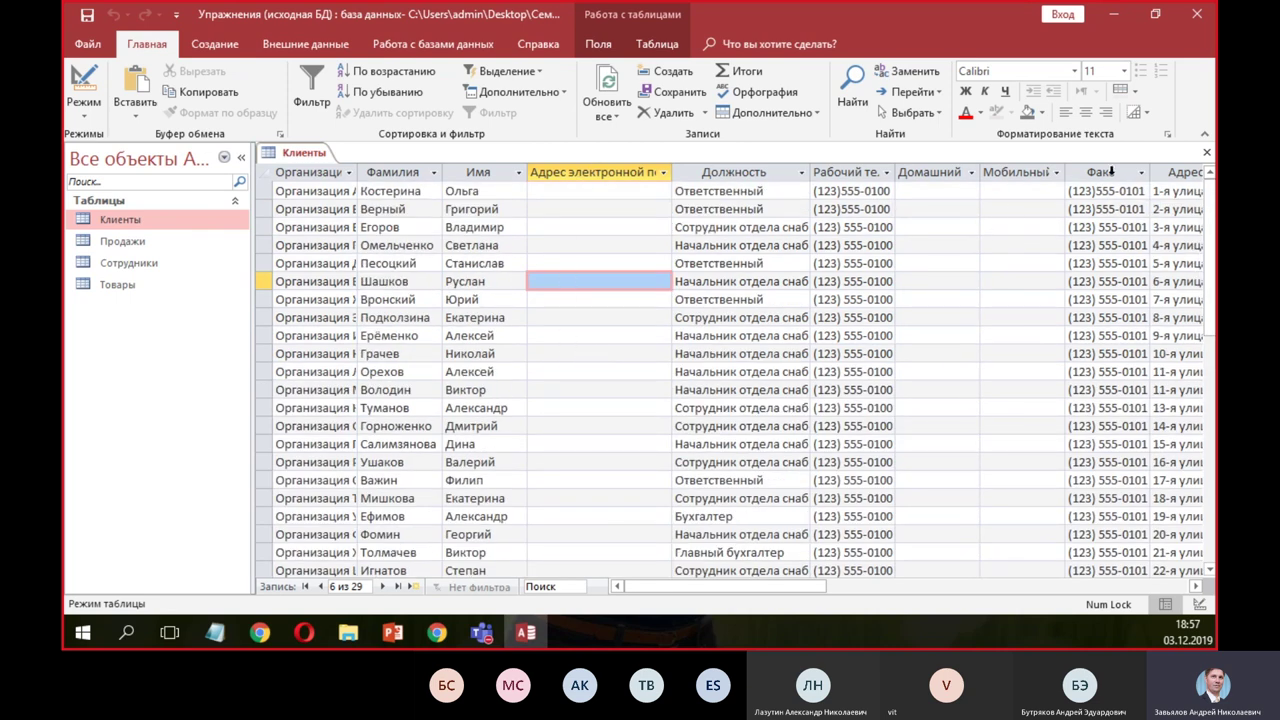
left_click(1206, 152)
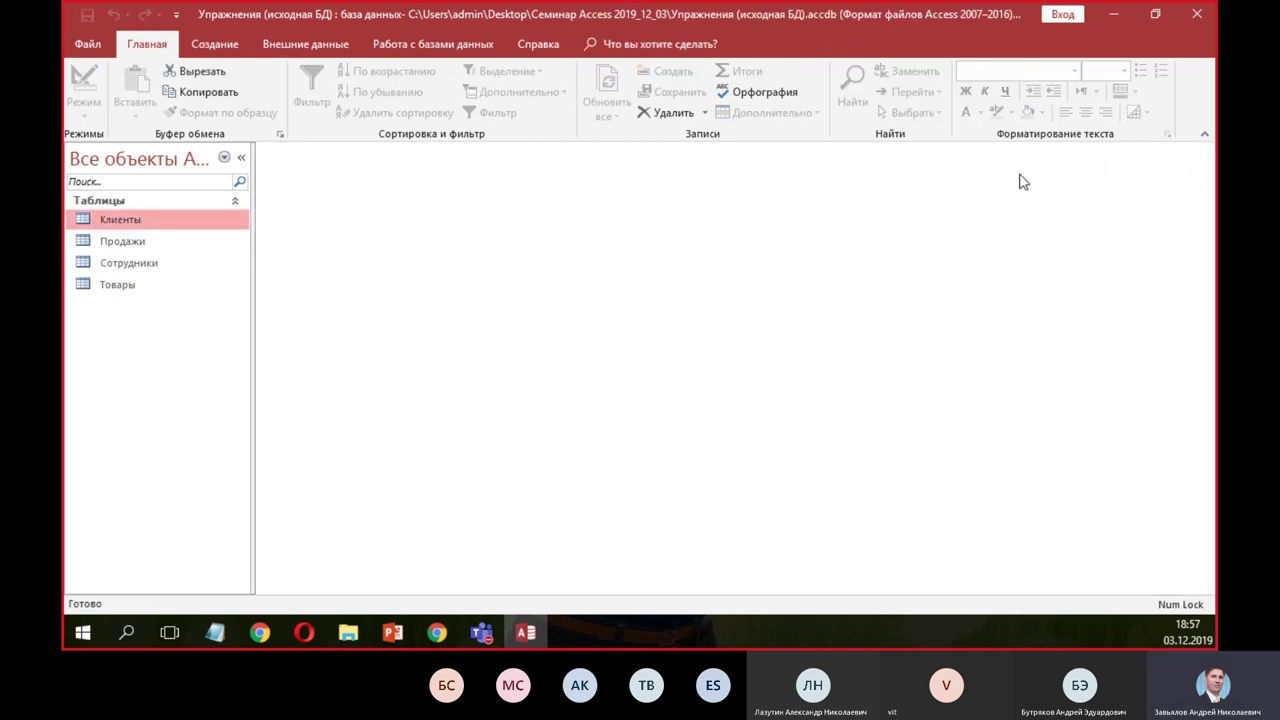
- Review the fields of the Сотрудники table, including Адрес электронной почты, and close it
left_click(130, 265)
double_click(130, 265)
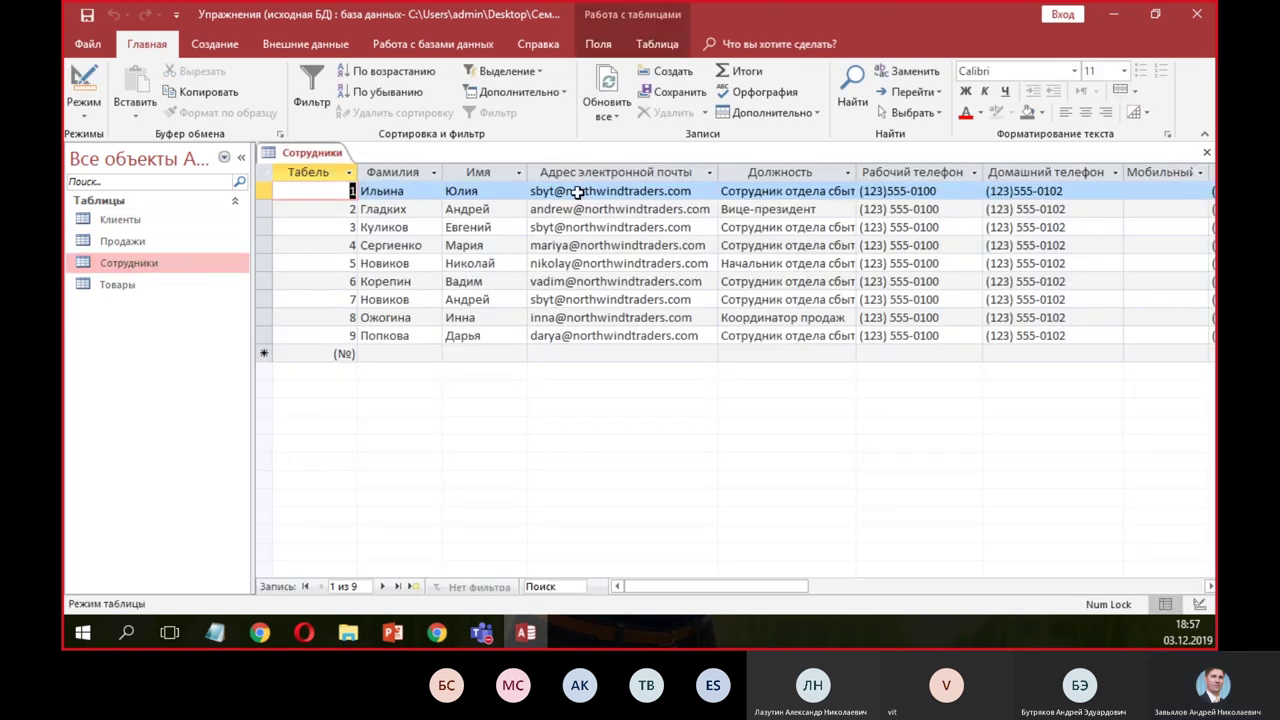
left_click(1206, 152)
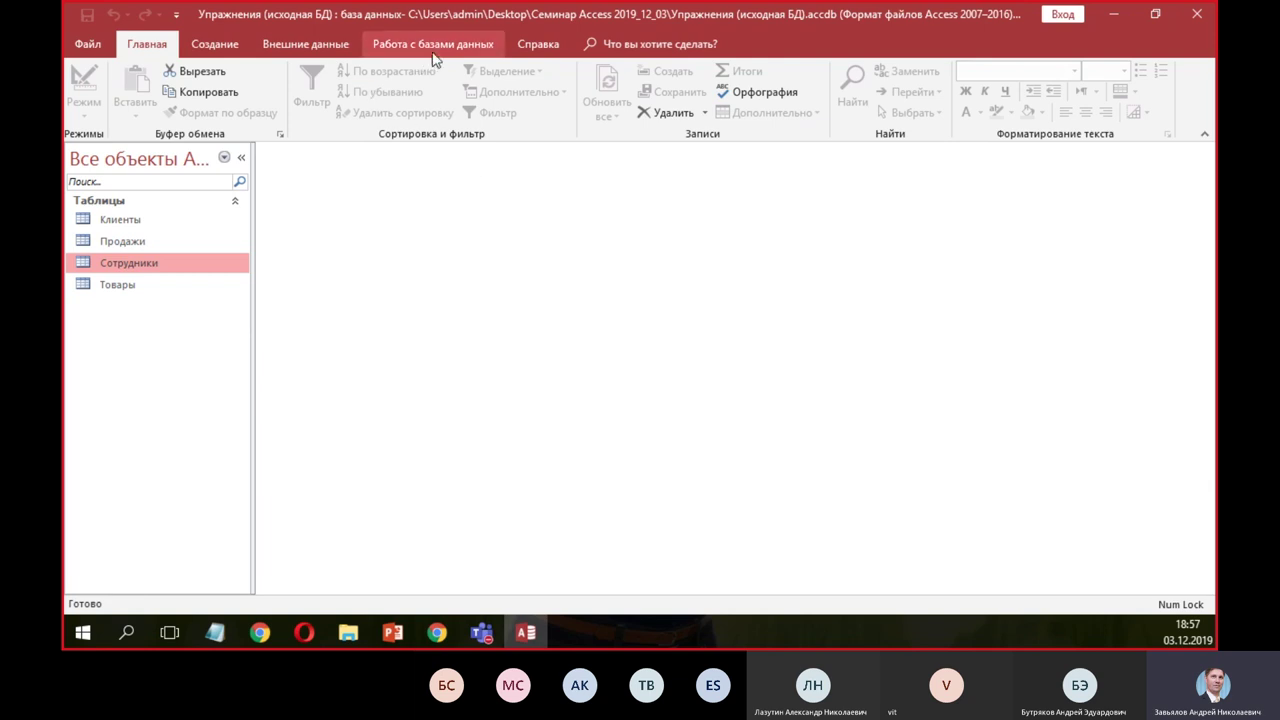
- Open the data schema (Схема данных) and shift Товары and Продажи sideways to make room for another table before Продажи
left_click(485, 46)
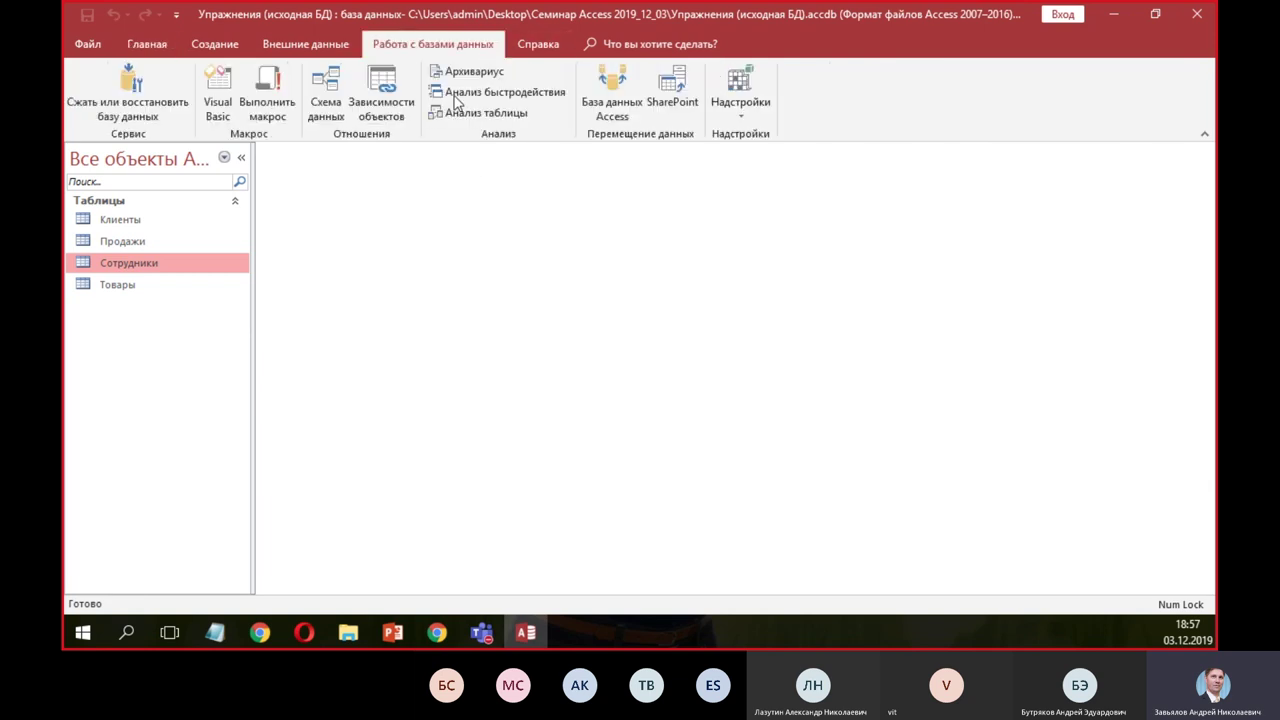
left_click(325, 92)
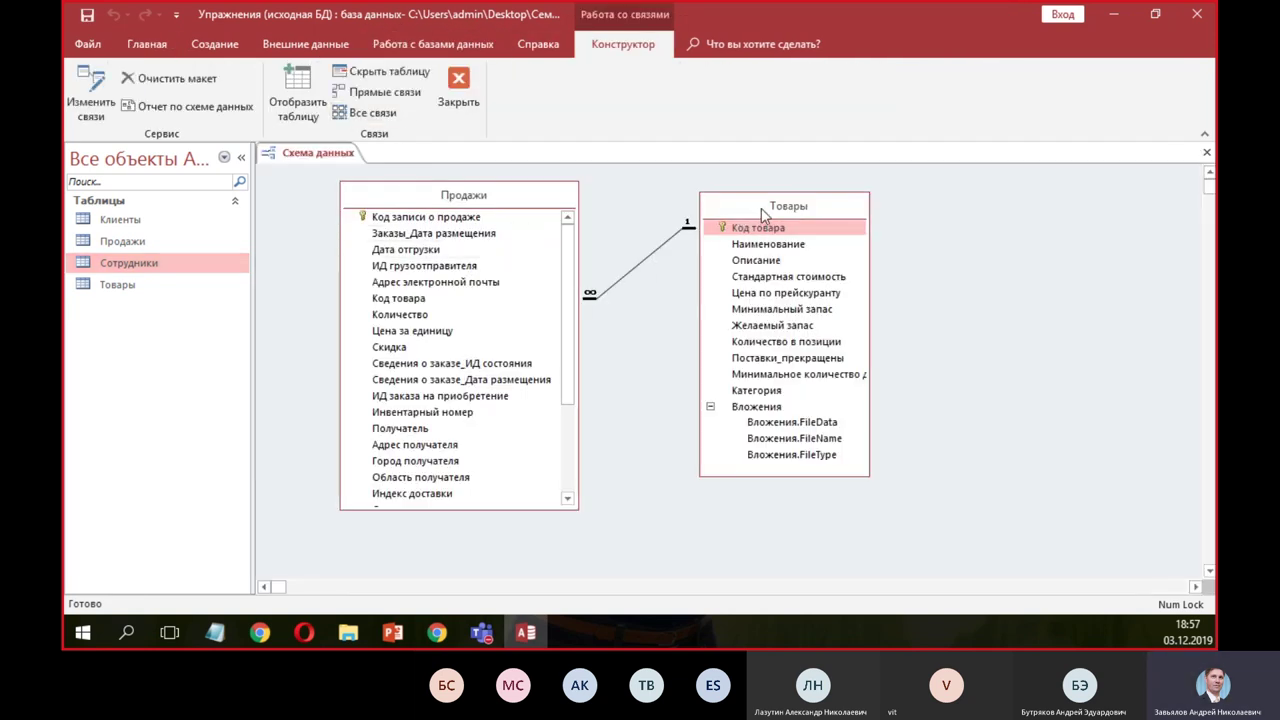
left_click_drag(760, 210, 1035, 215)
left_click_drag(543, 198, 815, 204)
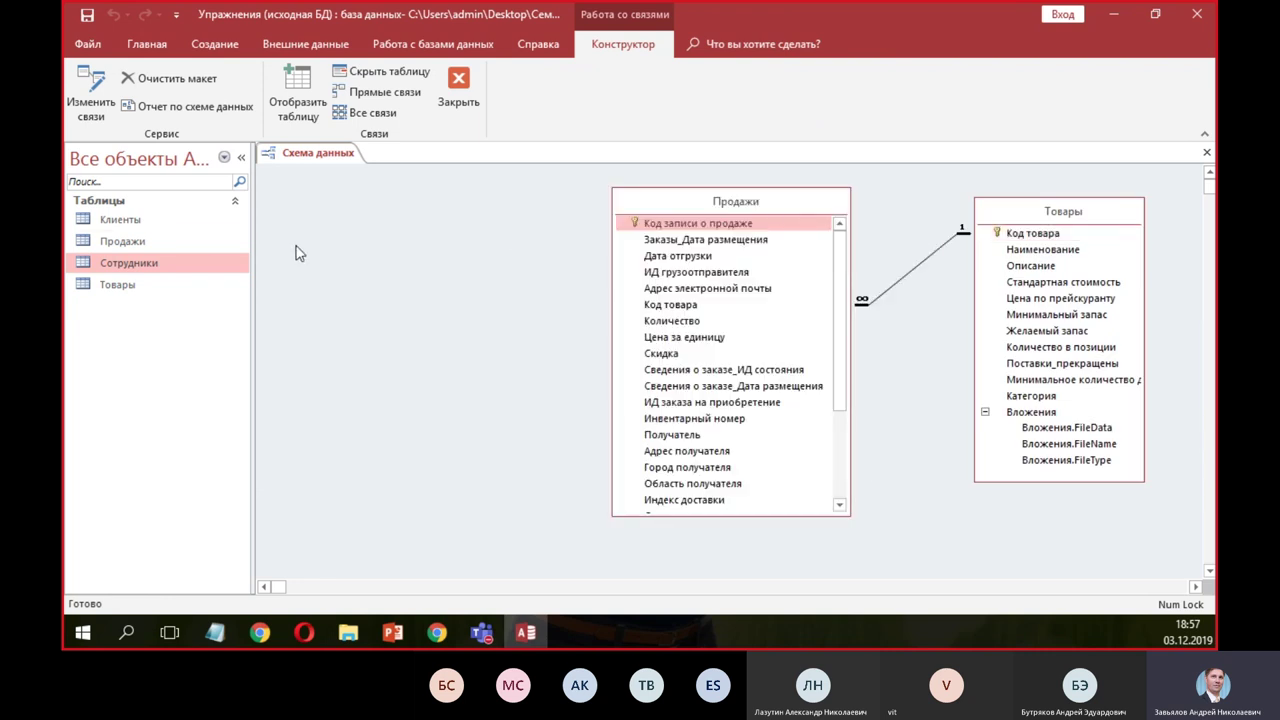
- Add Сотрудники to the schema, enlarge its field list, and relate its Адрес электронной почты to the same field in Продажи
left_click_drag(160, 265, 366, 262)
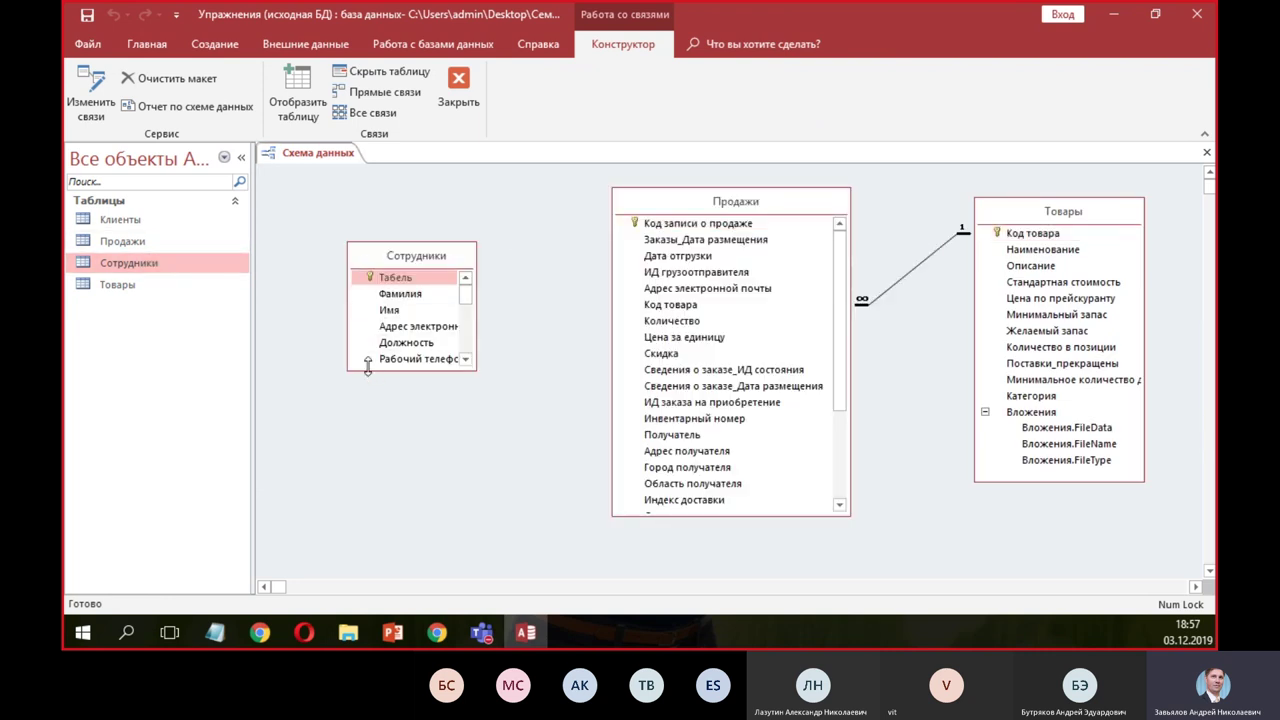
left_click_drag(349, 369, 290, 485)
left_click_drag(411, 327, 690, 294)
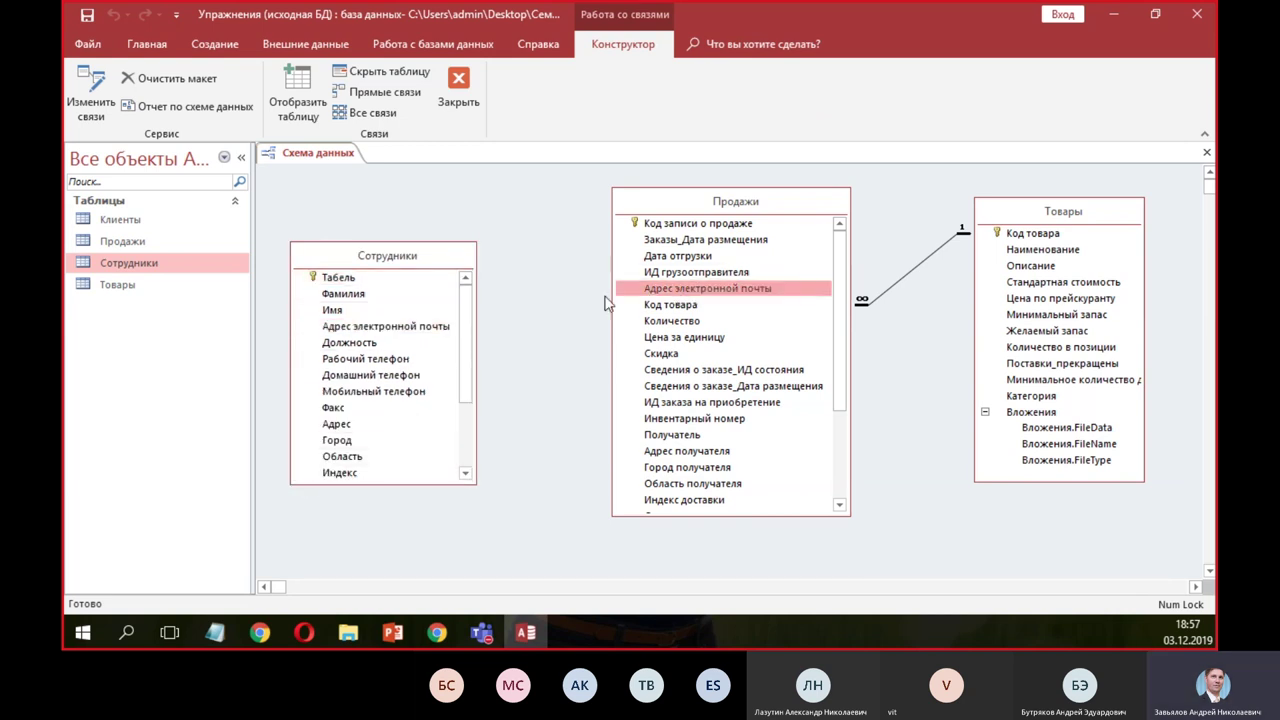
left_click(358, 328)
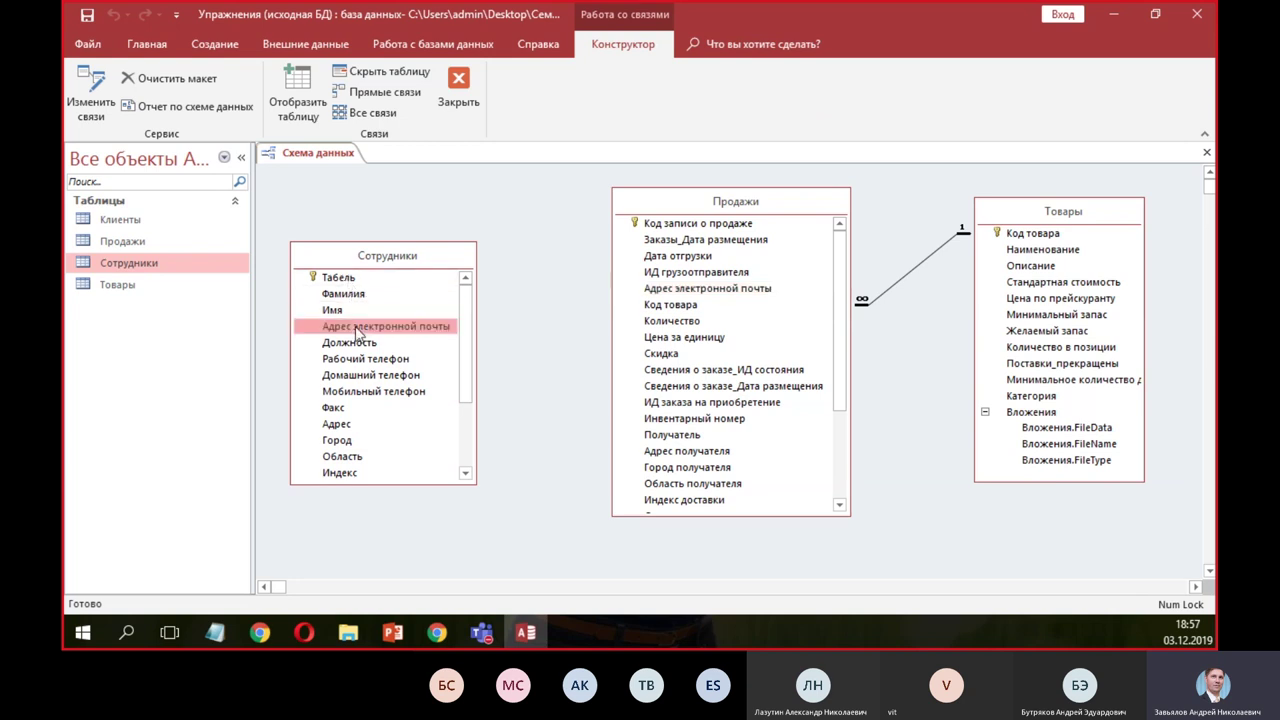
left_click_drag(358, 330, 655, 298)
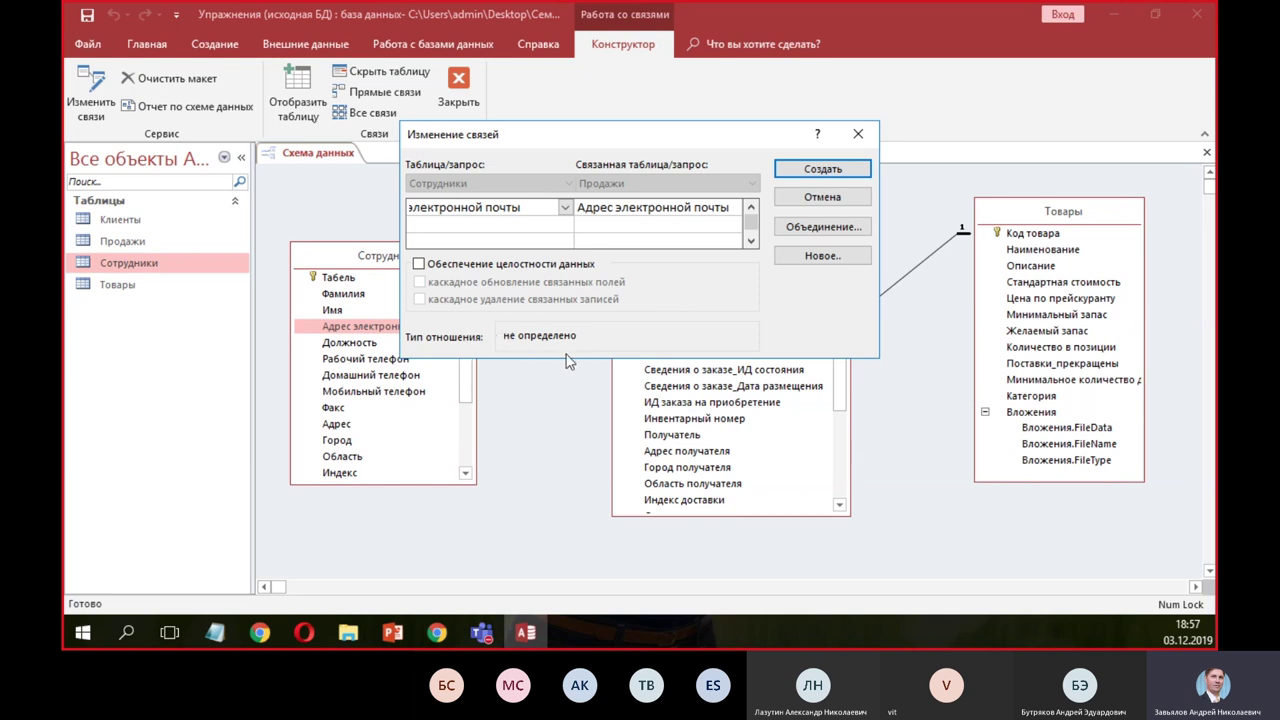
left_click(814, 172)
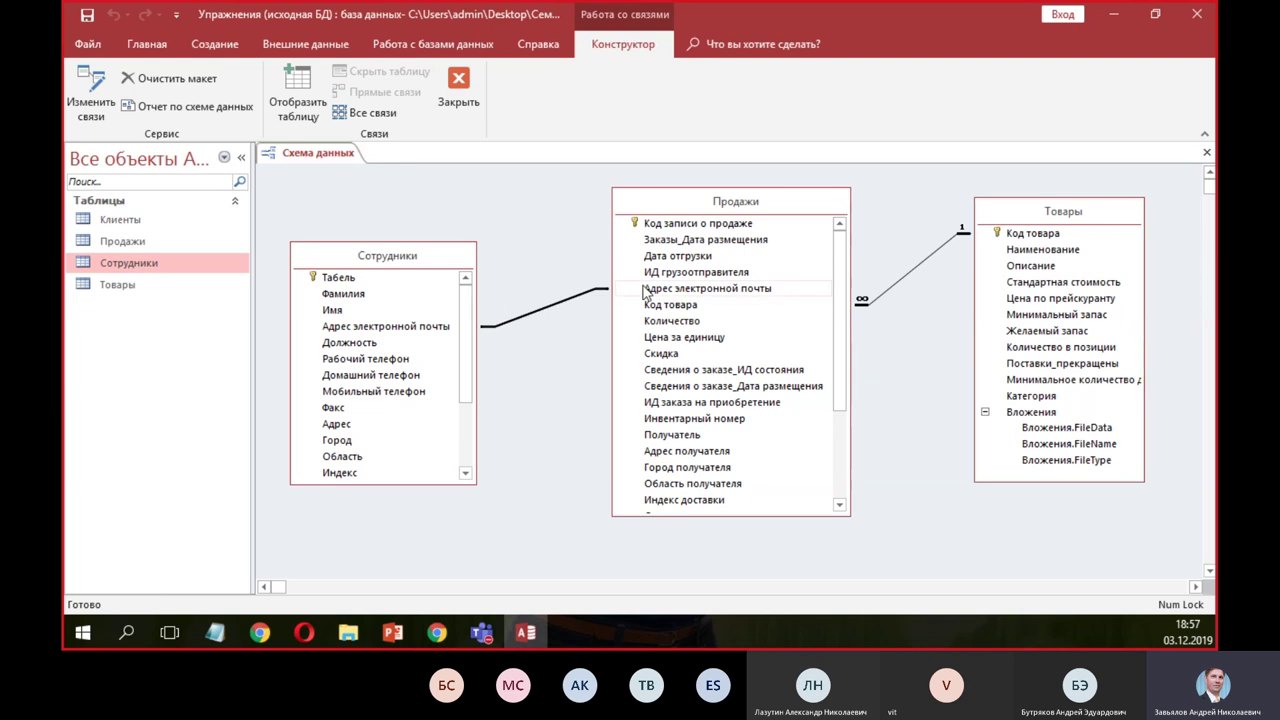
- Try to enforce data integrity (Обеспечение целостности данных) on the Сотрудники–Продажи relationship, and cancel the relationship edit
double_click(558, 310)
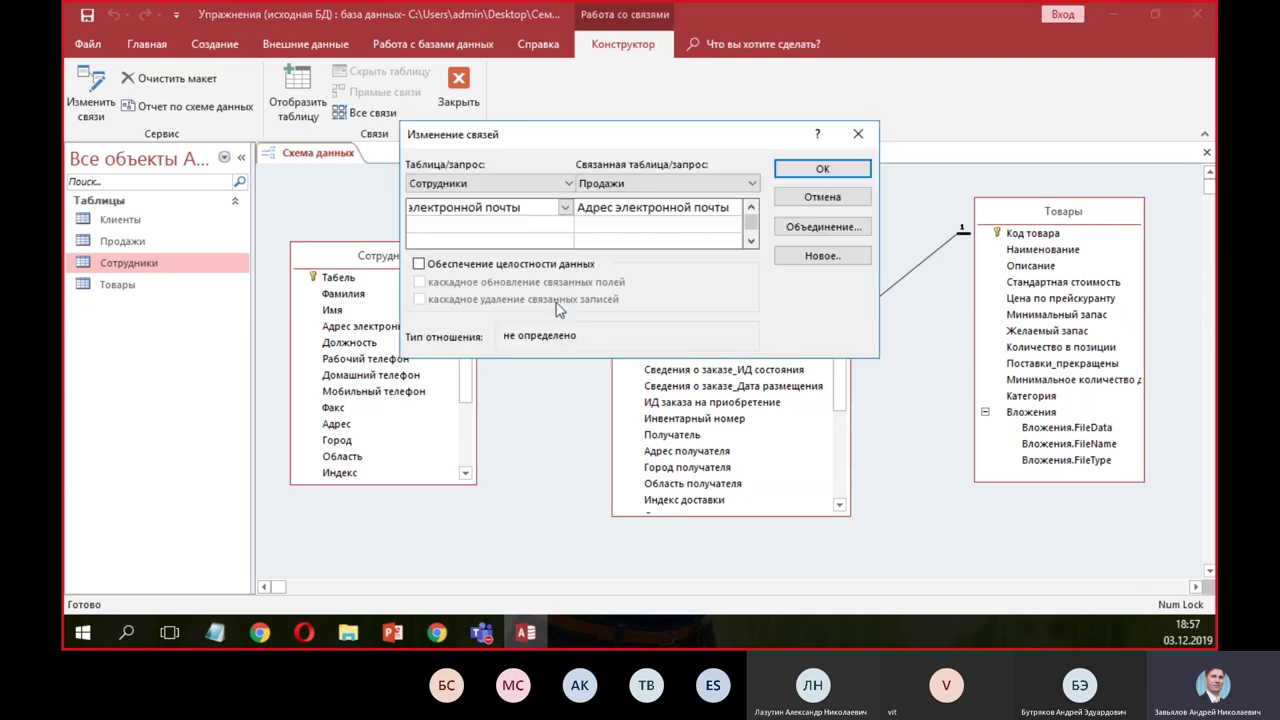
left_click(497, 268)
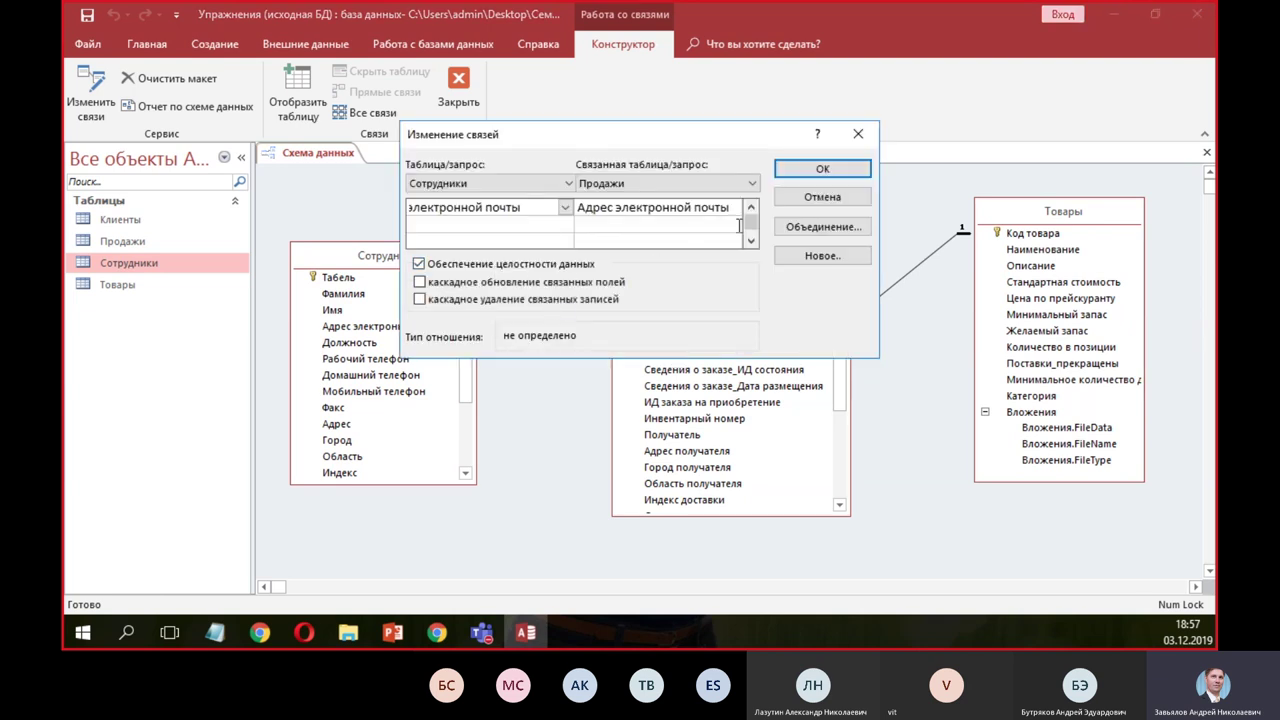
left_click(818, 172)
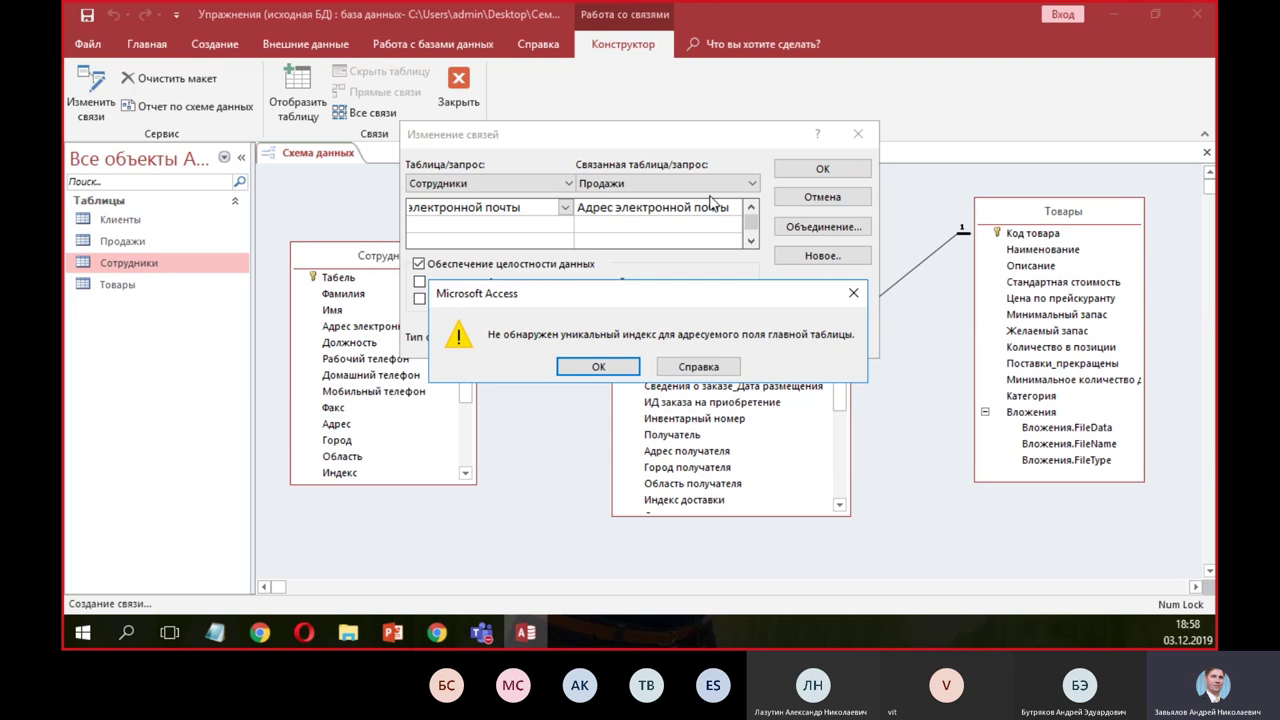
left_click(612, 364)
left_click(495, 268)
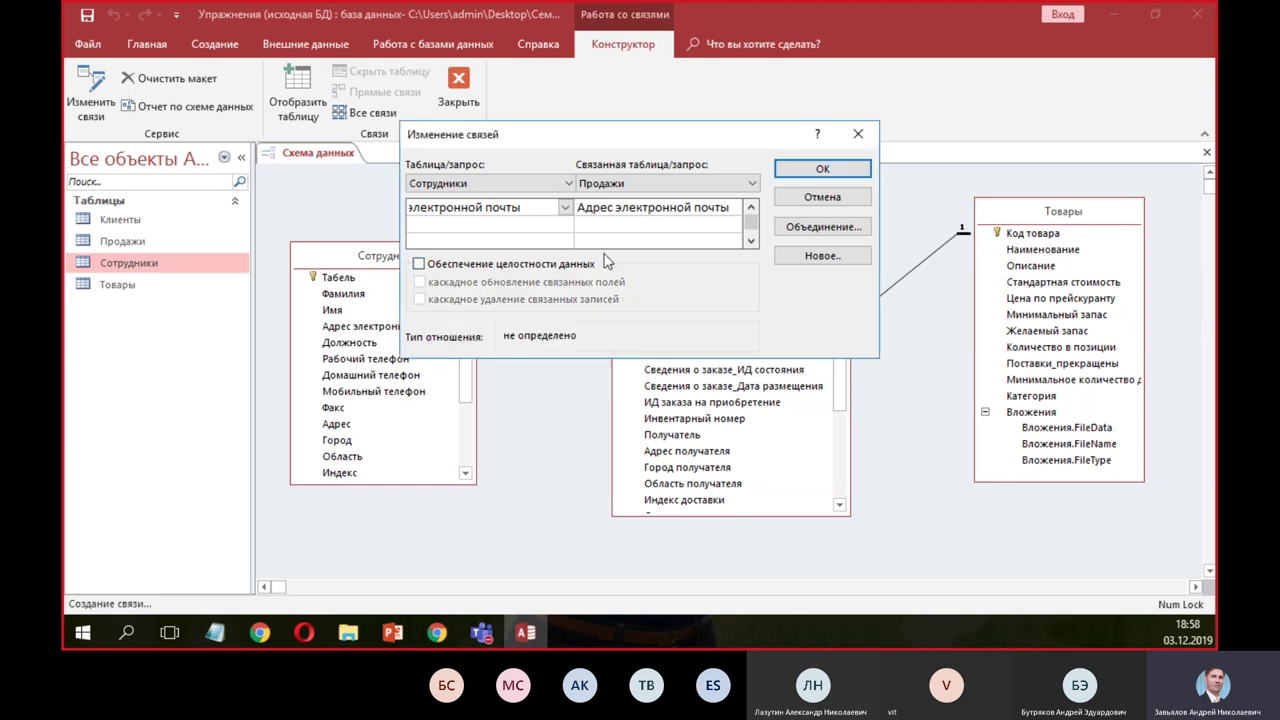
left_click(828, 195)
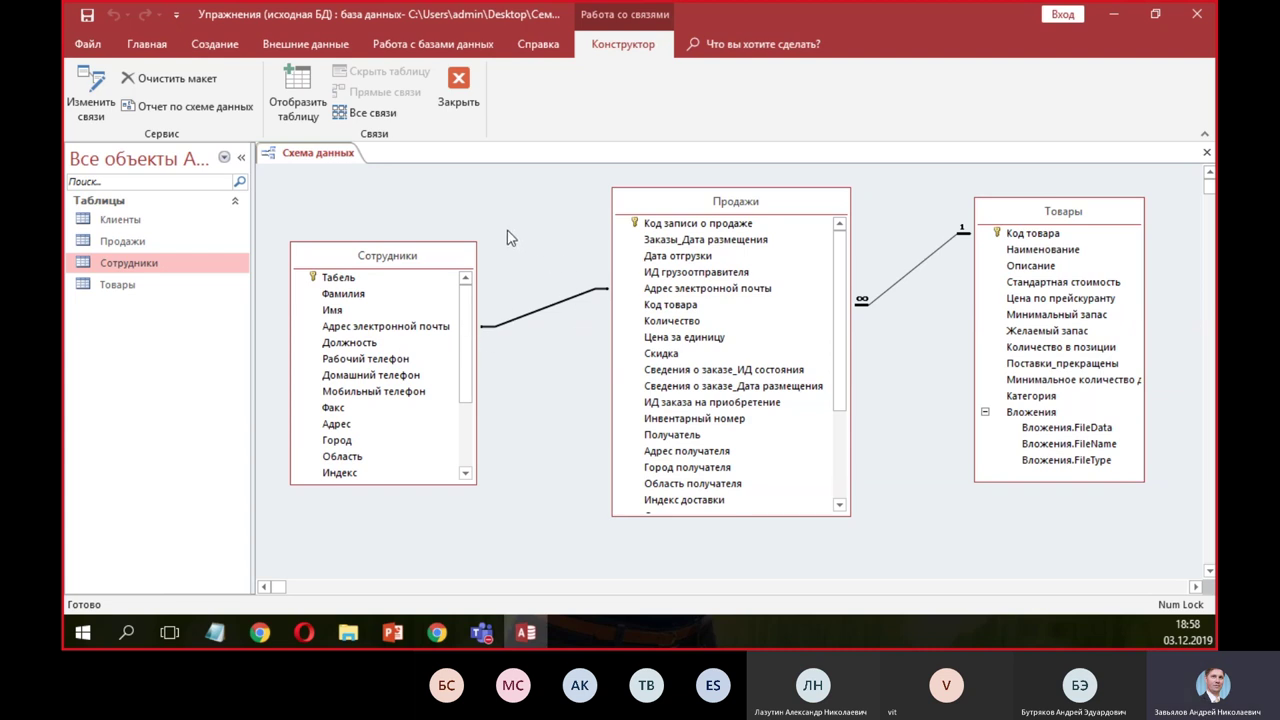
left_click(428, 259)
left_click(680, 202)
left_click(452, 258)
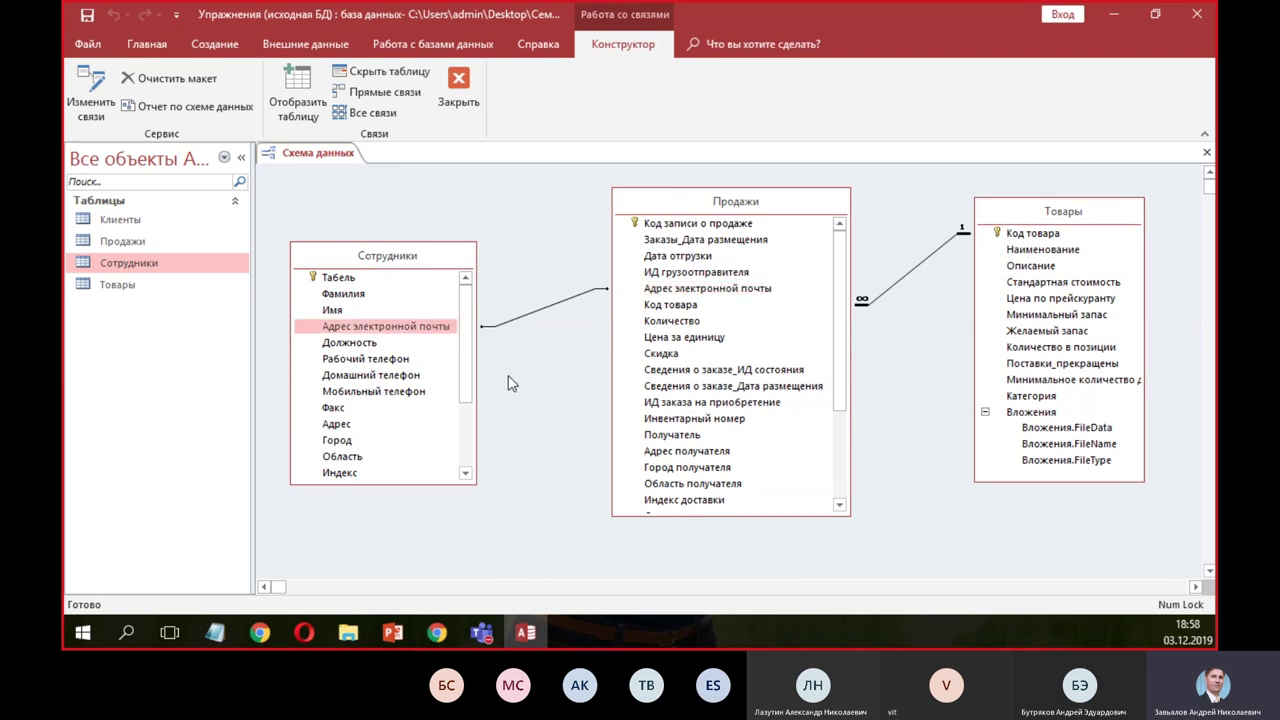
- Delete the e-mail-based relationship between Сотрудники and Продажи from the data schema
left_click(430, 332)
left_click(737, 206)
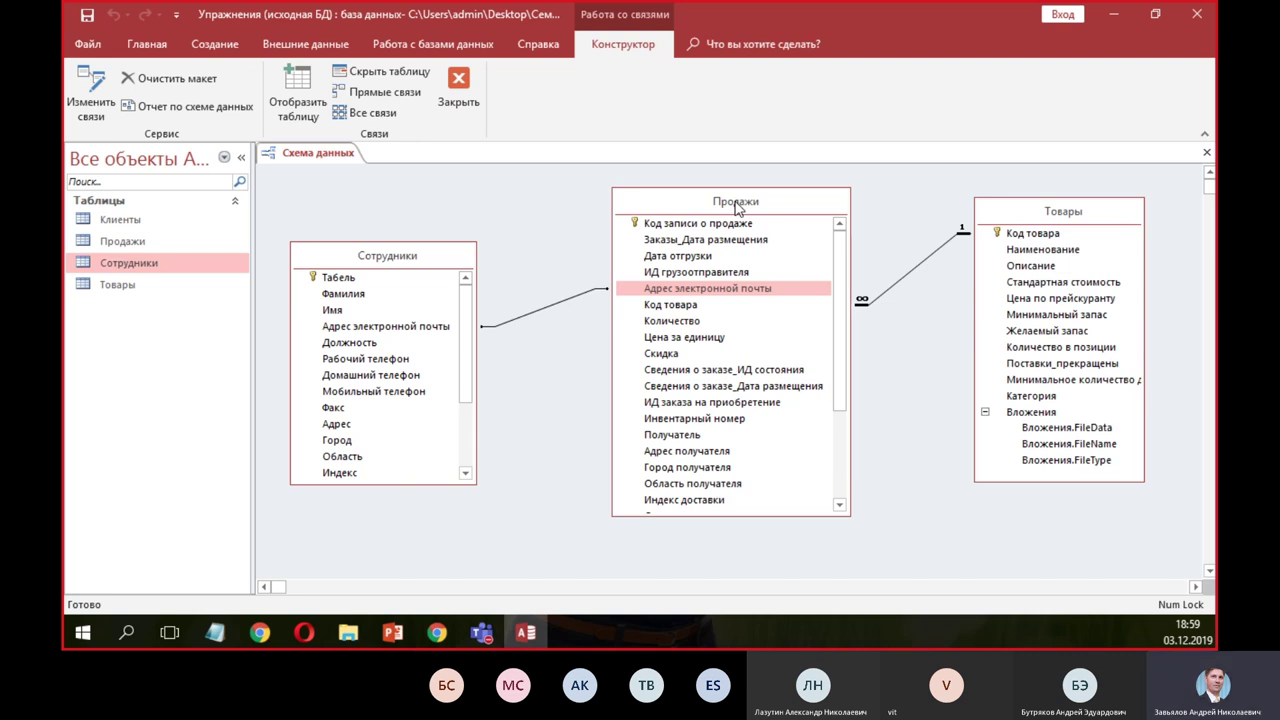
left_click(680, 321)
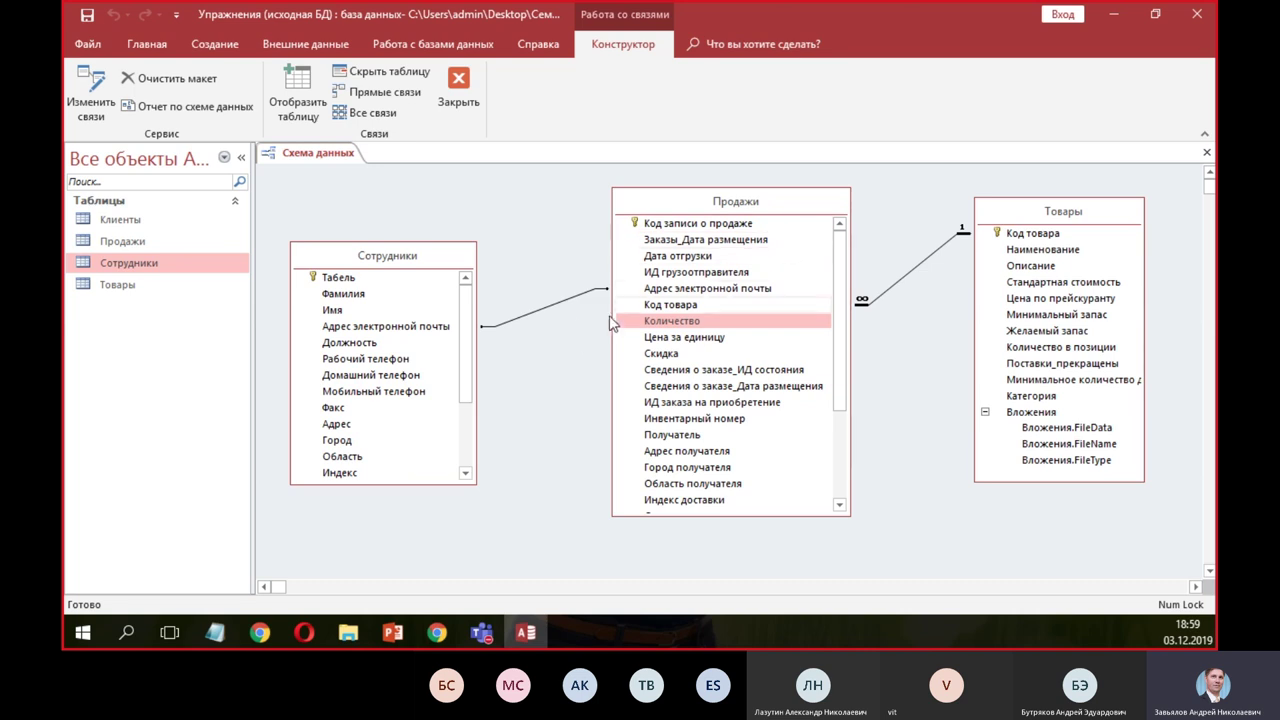
left_click(543, 311)
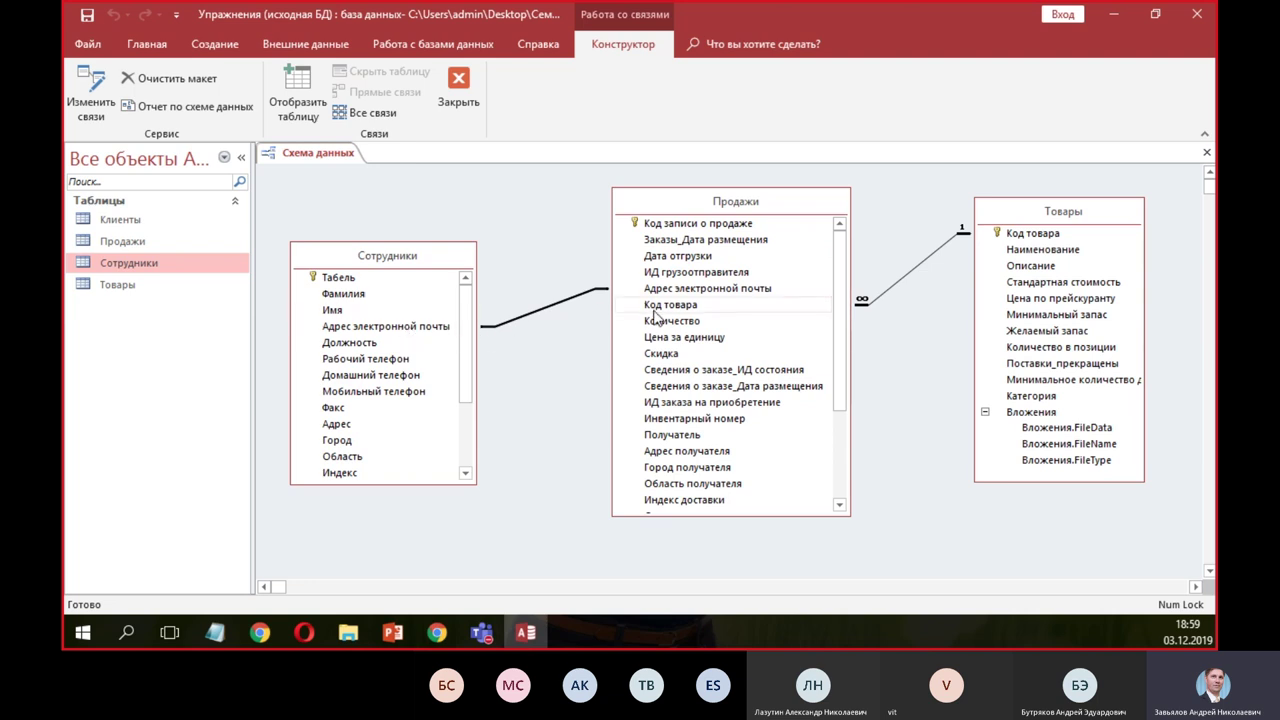
right_click(561, 306)
left_click(535, 316)
right_click(535, 316)
left_click(580, 340)
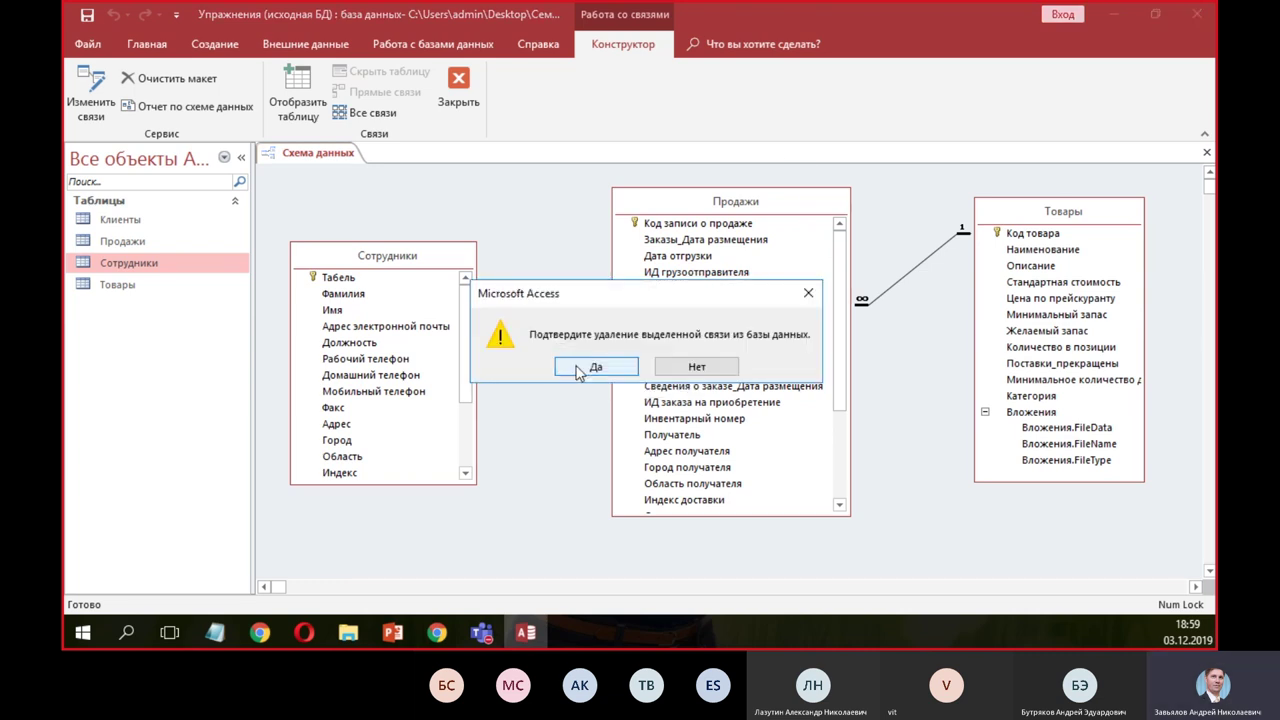
left_click(590, 365)
left_click(340, 278)
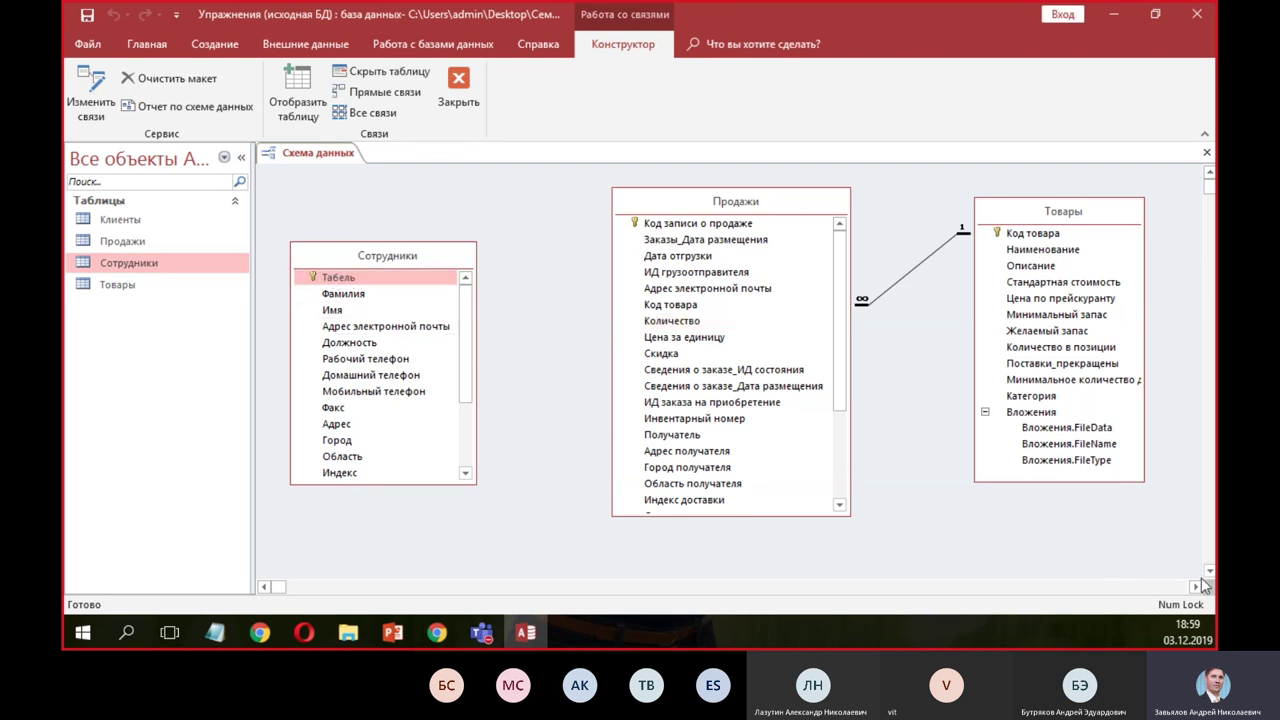
left_click(412, 277)
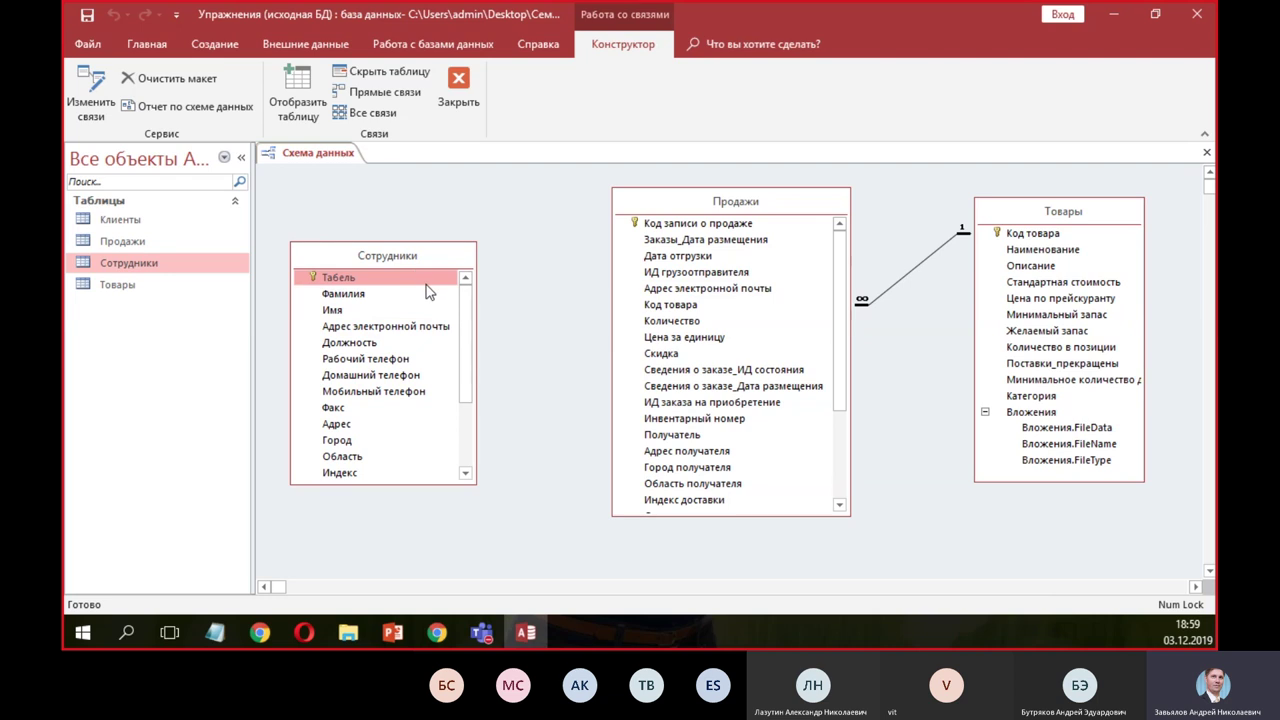
right_click(413, 258)
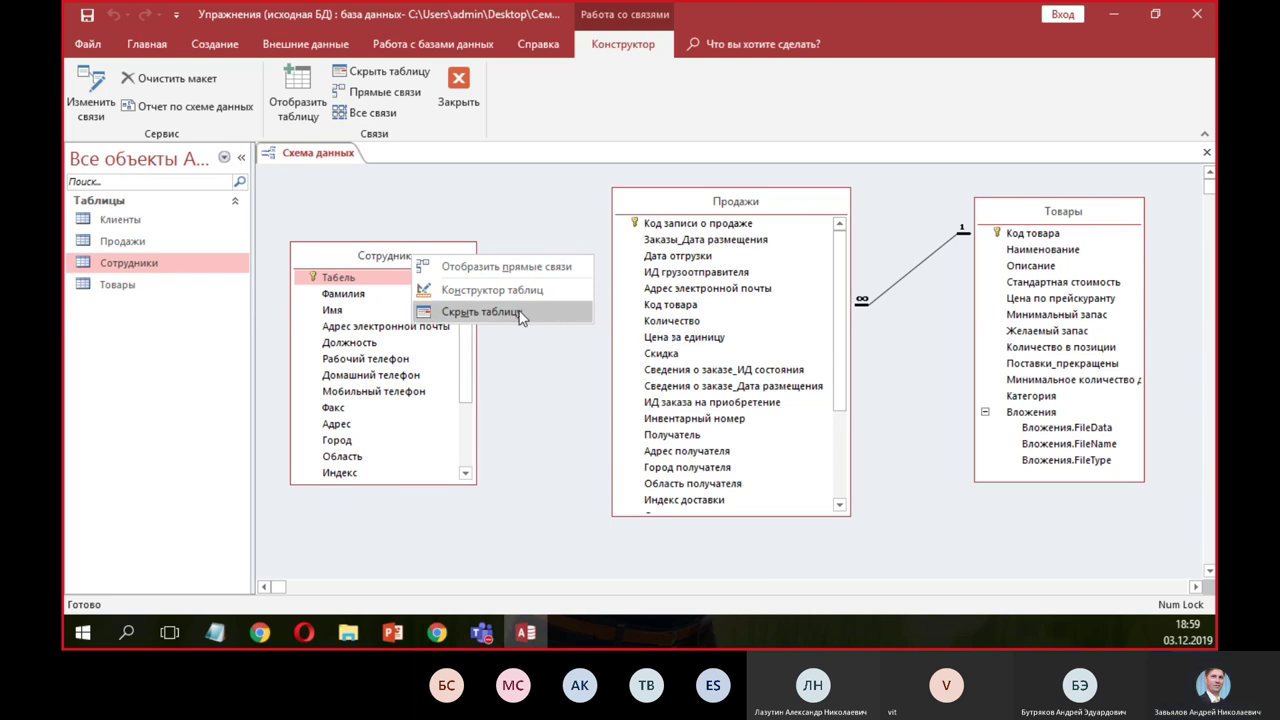
left_click(645, 324)
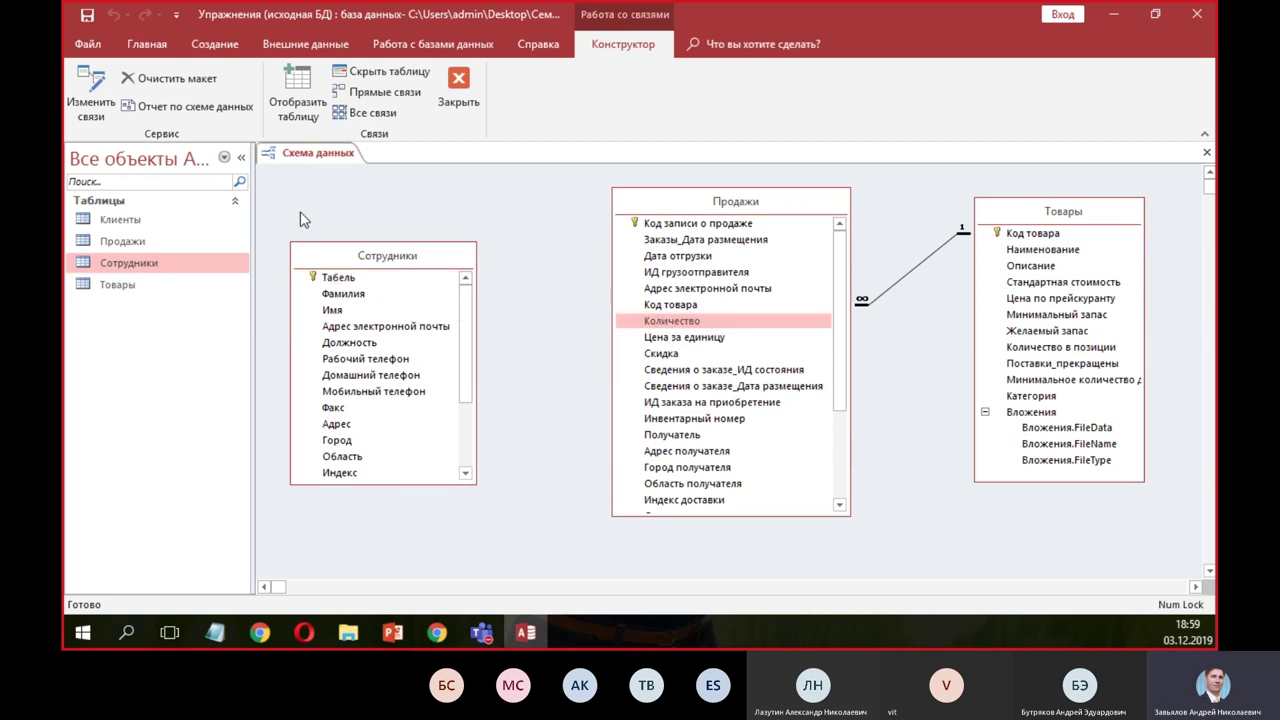
- Open the Продажи table and examine the Адрес электронной почты column across its records
double_click(150, 242)
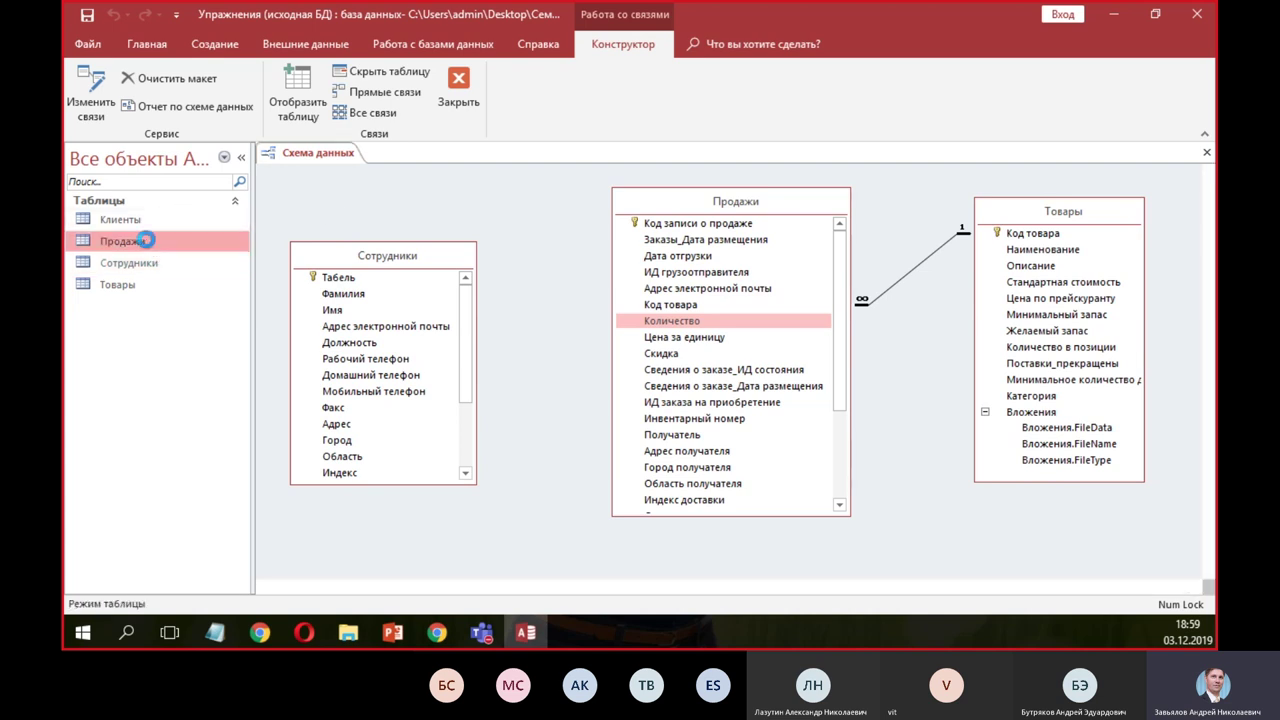
left_click(702, 320)
scroll(726, 252, "down", 6)
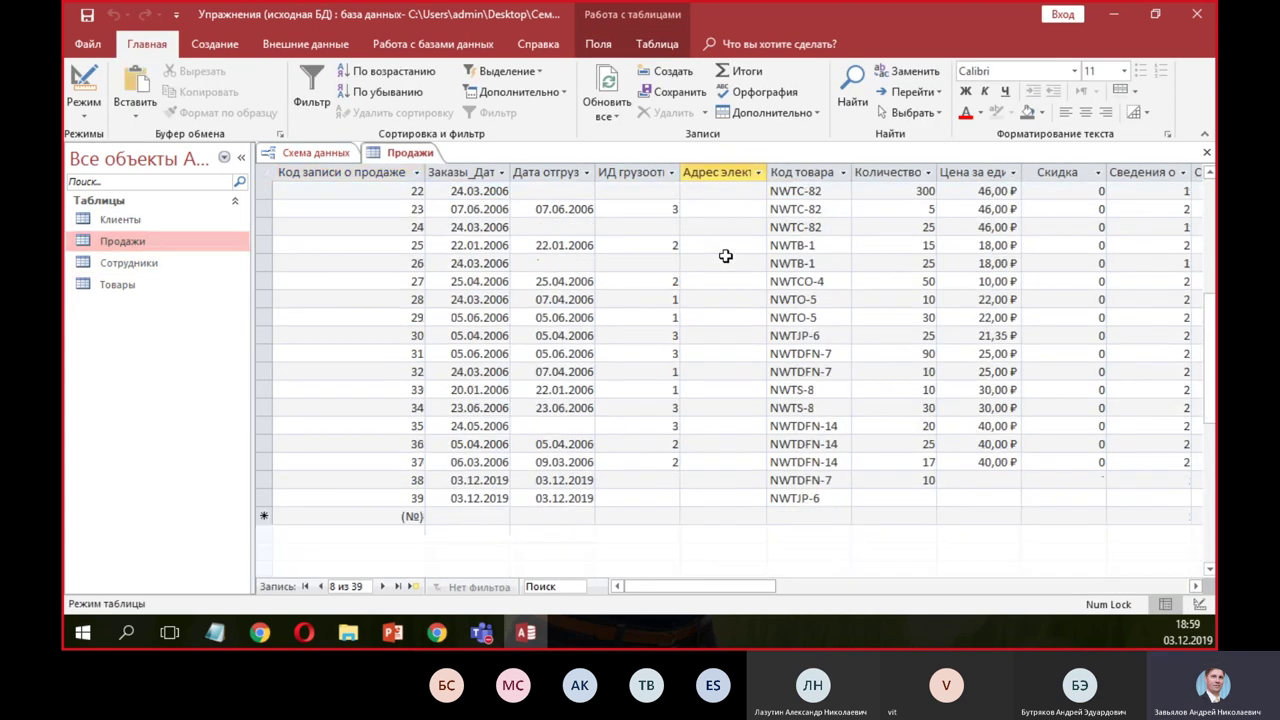
scroll(724, 256, "up", 4)
scroll(722, 260, "up", 2)
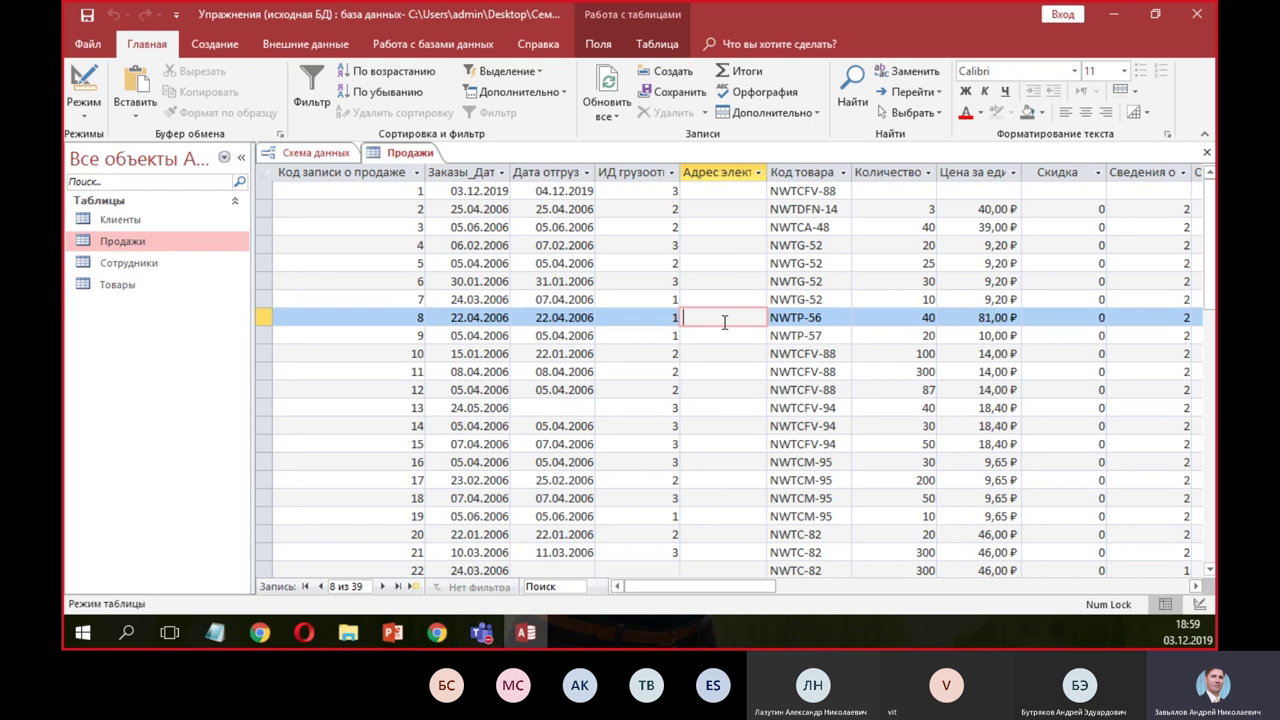
- In the design of Продажи, insert a field named Табель сотрудника directly before Адрес электронной почты
left_click(1199, 604)
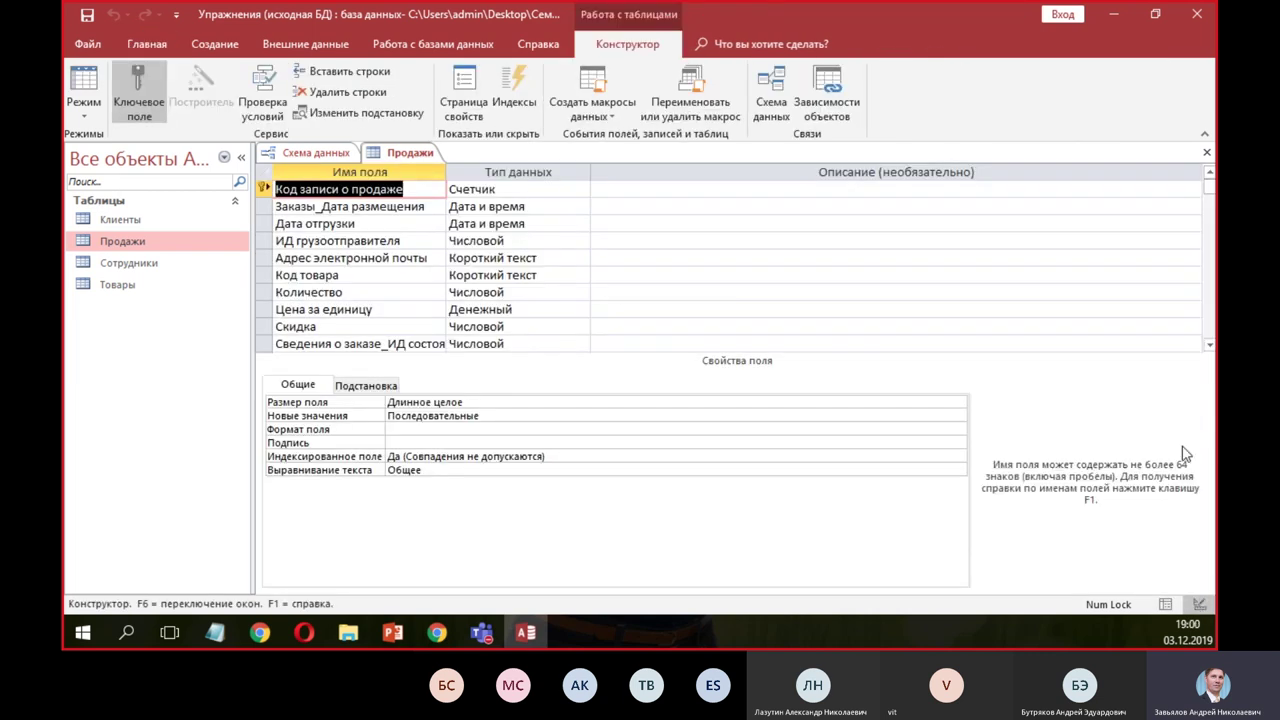
left_click(382, 243)
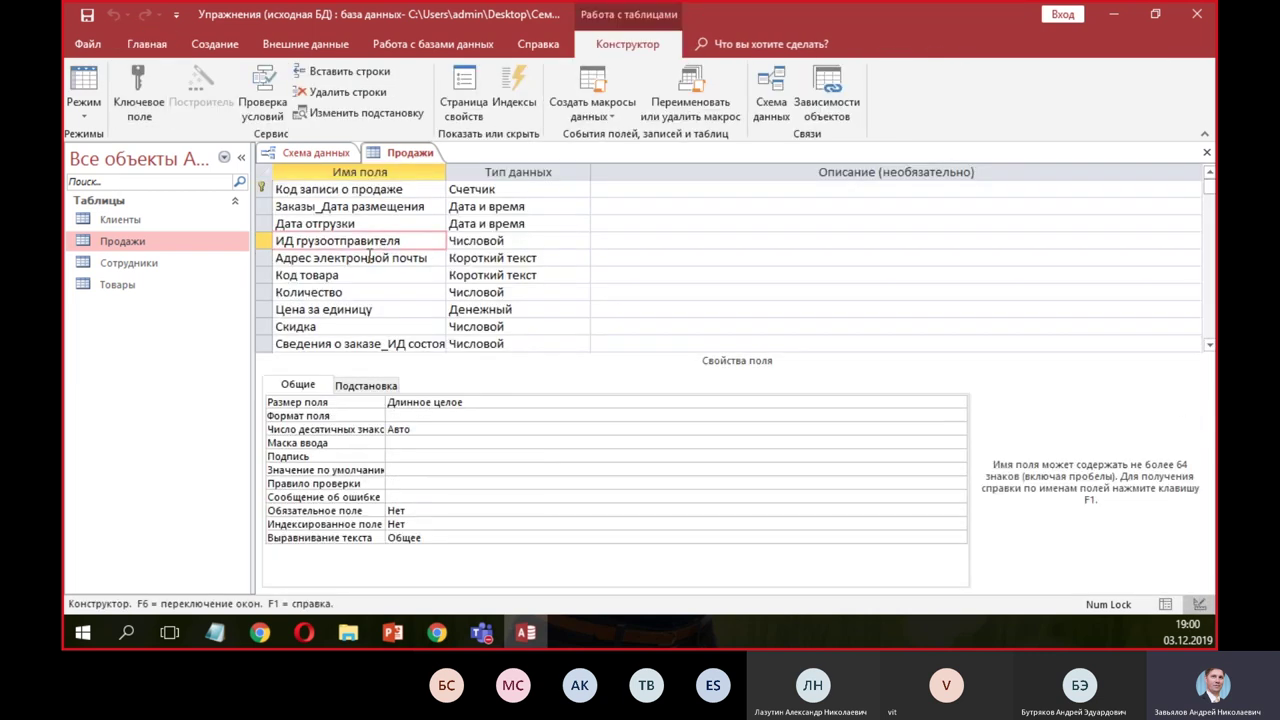
left_click(360, 258)
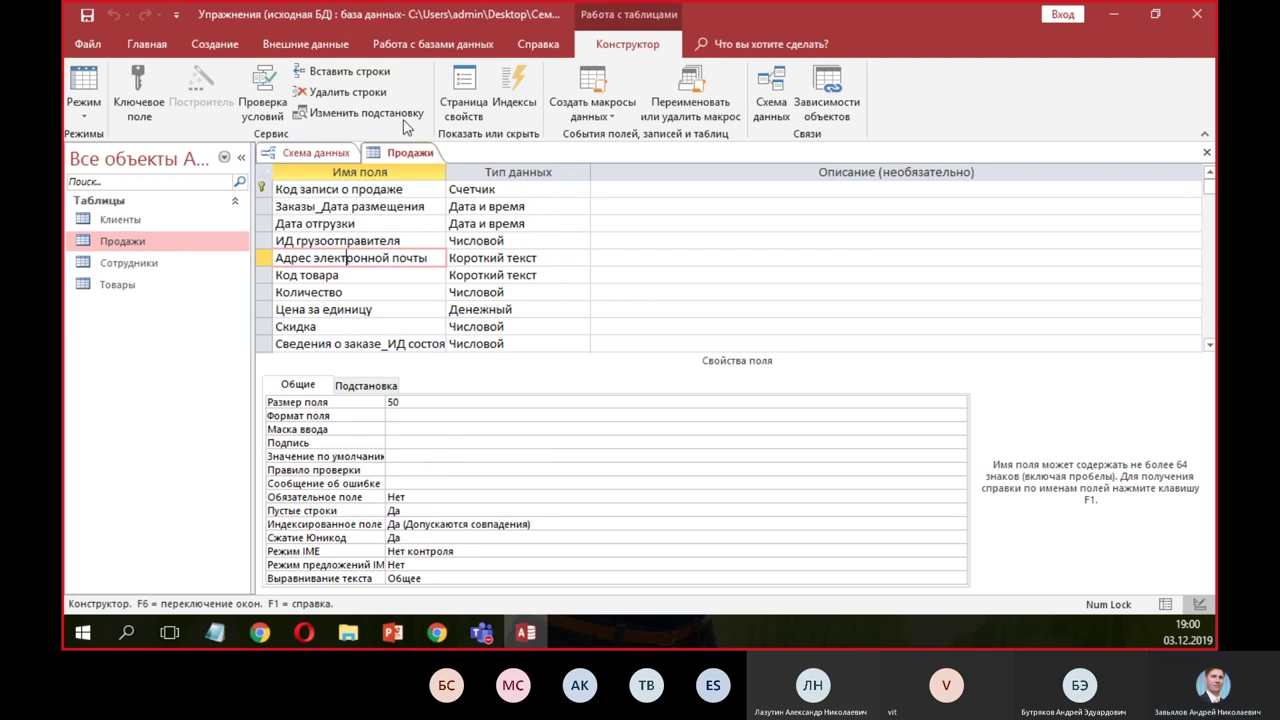
left_click(340, 71)
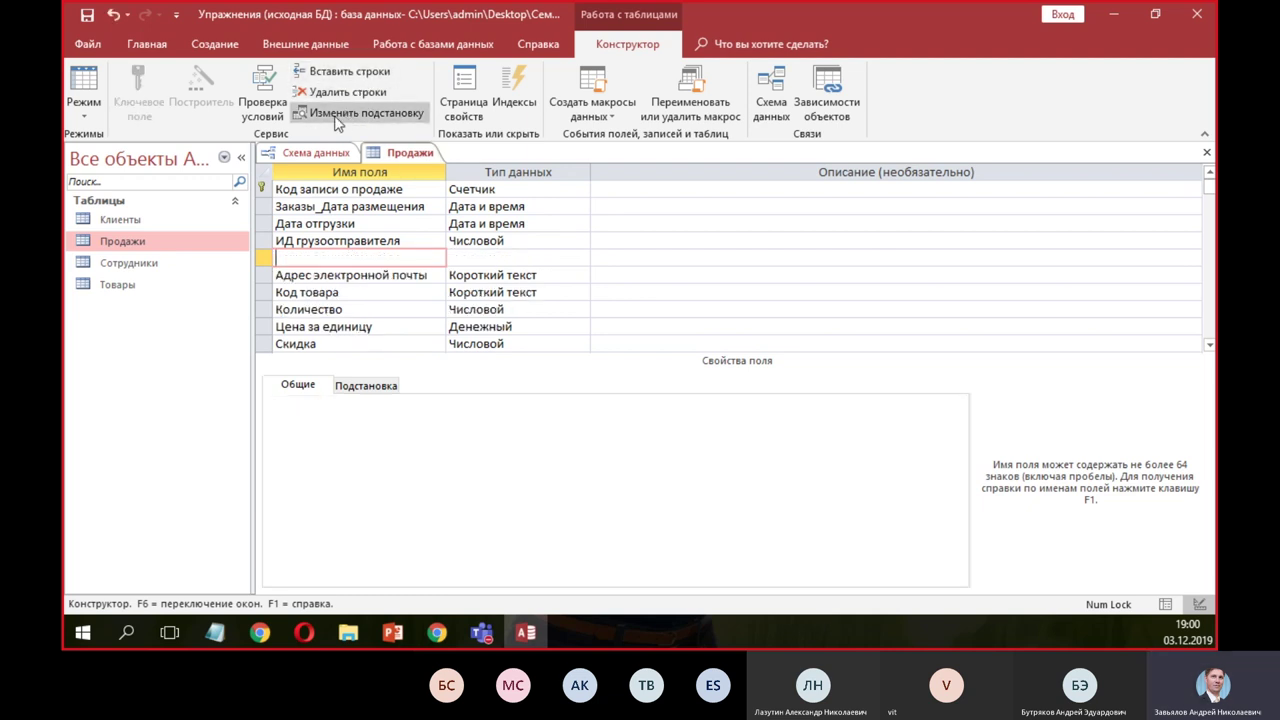
type("N")
type("абель")
type(" сот")
type("руд")
type("и")
key("BackSpace")
key("BackSpace")
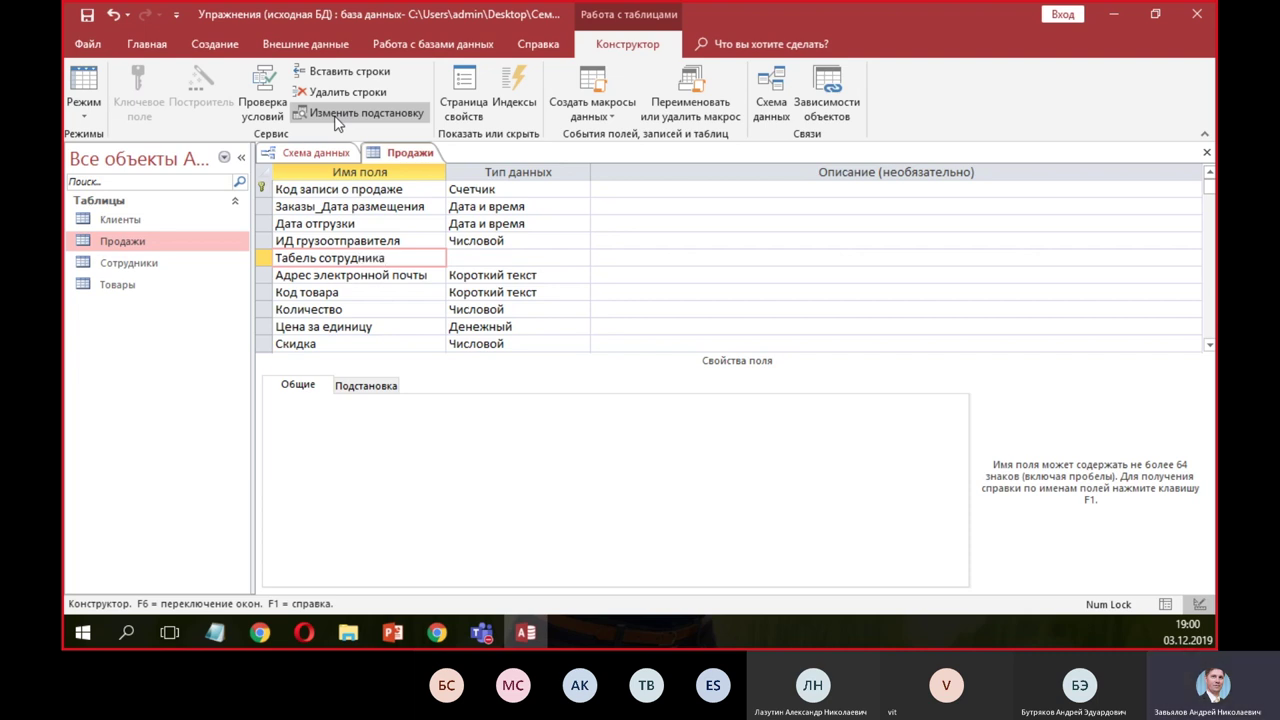
left_click(515, 257)
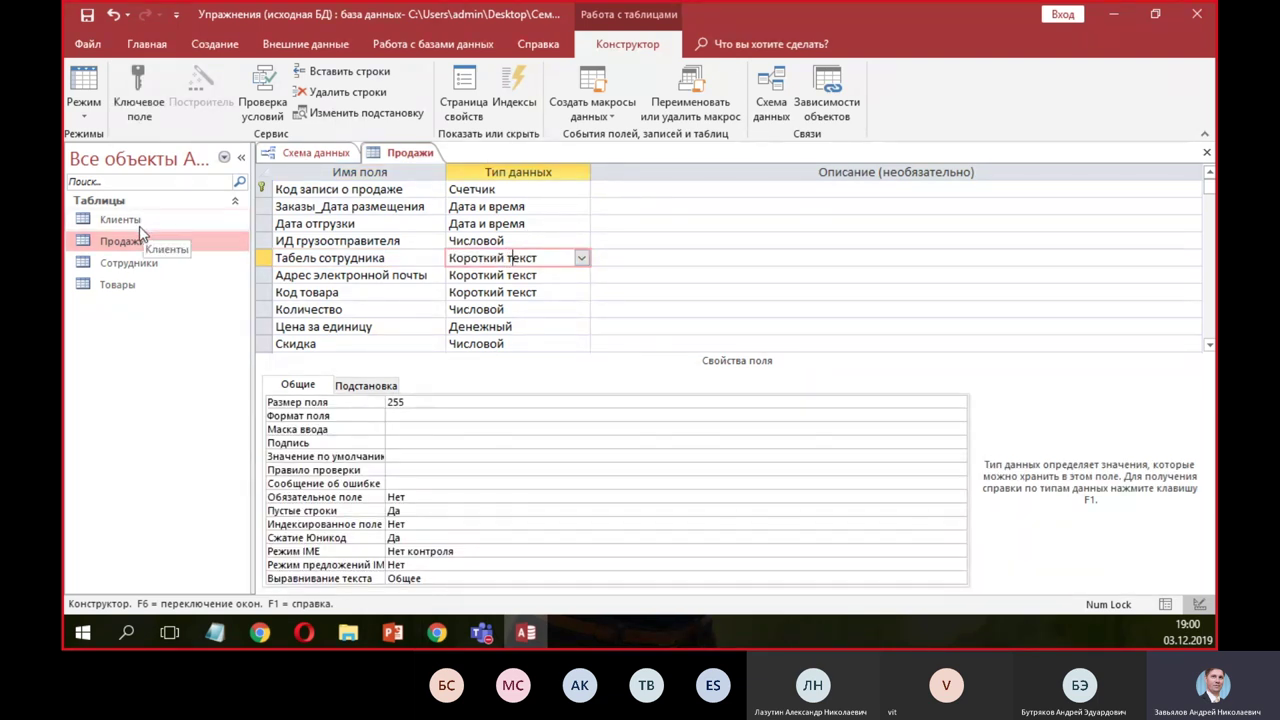
- Check the data type and field size of Табель in the design of Сотрудники, and close that table
right_click(140, 272)
left_click(186, 295)
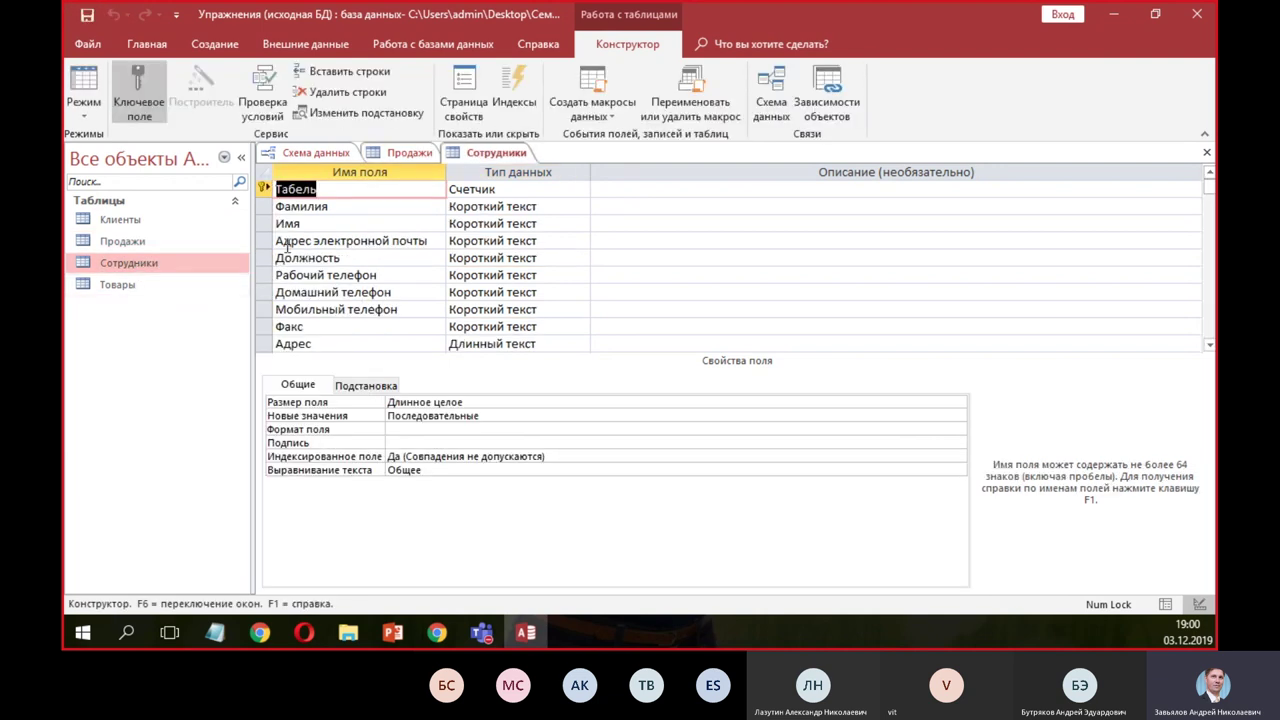
left_click(508, 190)
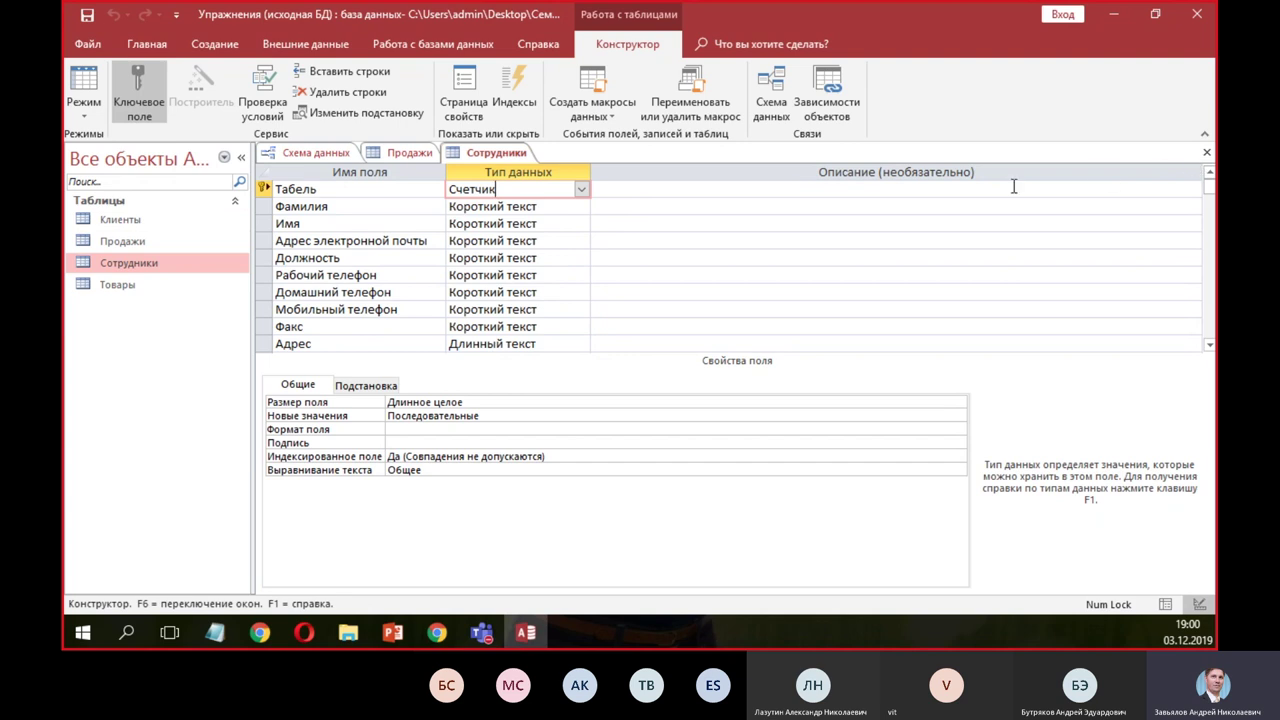
left_click(468, 402)
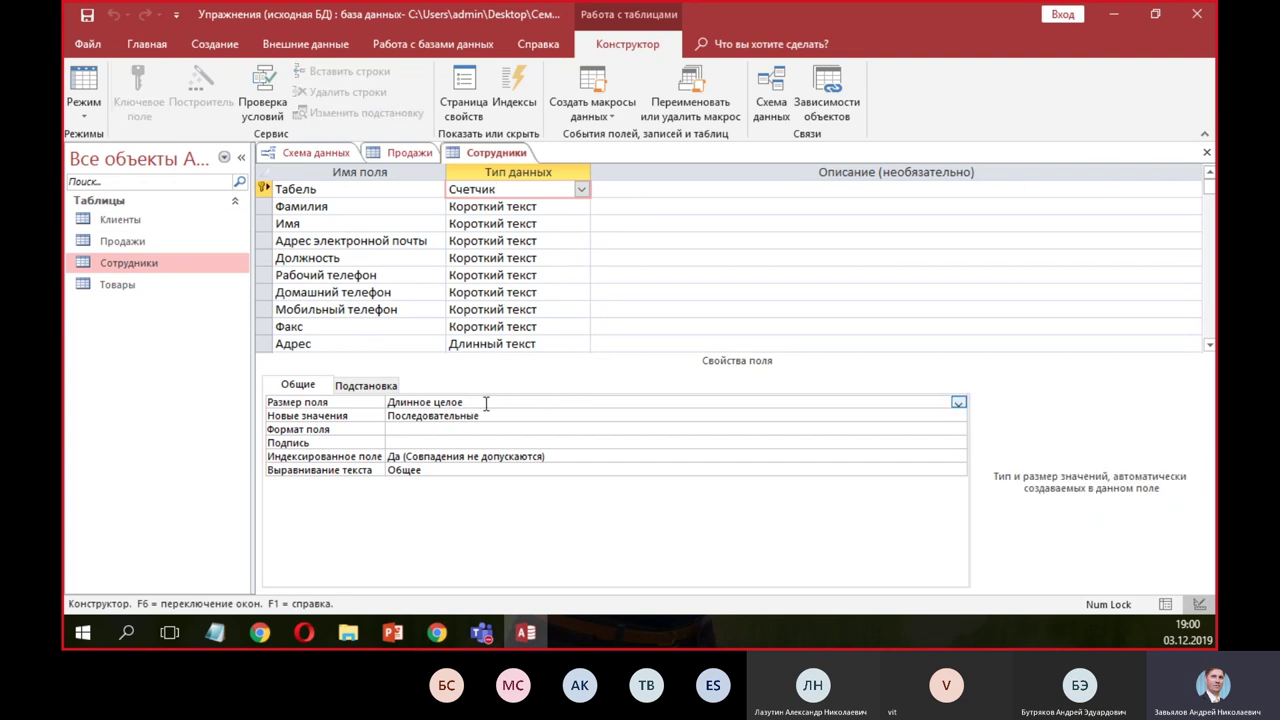
left_click(1207, 152)
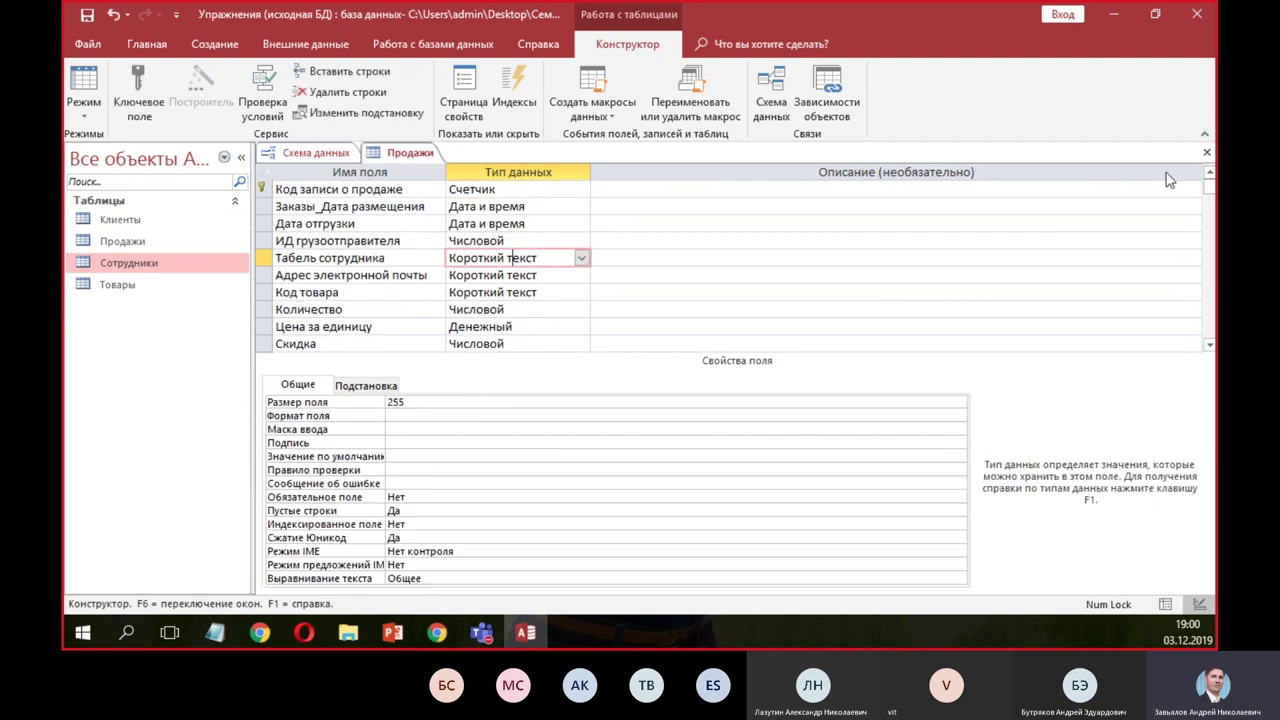
- Set the data type of Табель сотрудника to Числовой, check its field size, and close Продажи saving the design changes
left_click(581, 258)
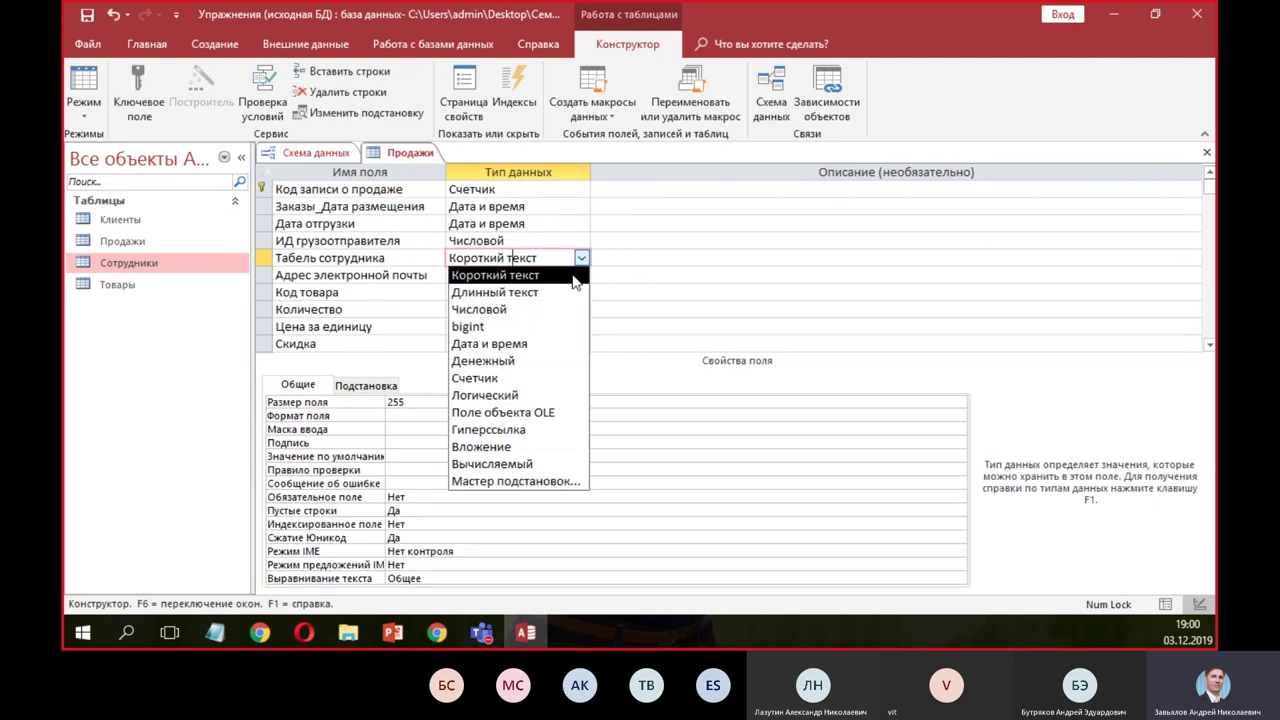
left_click(540, 309)
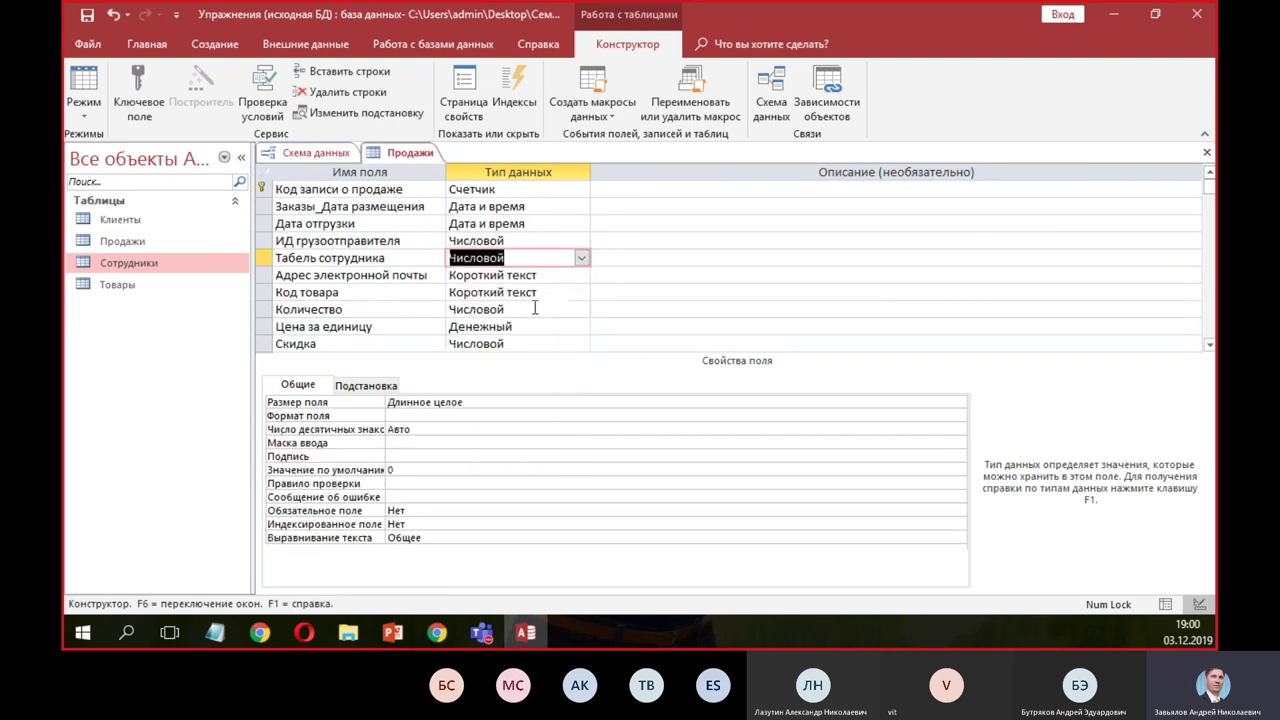
left_click(460, 404)
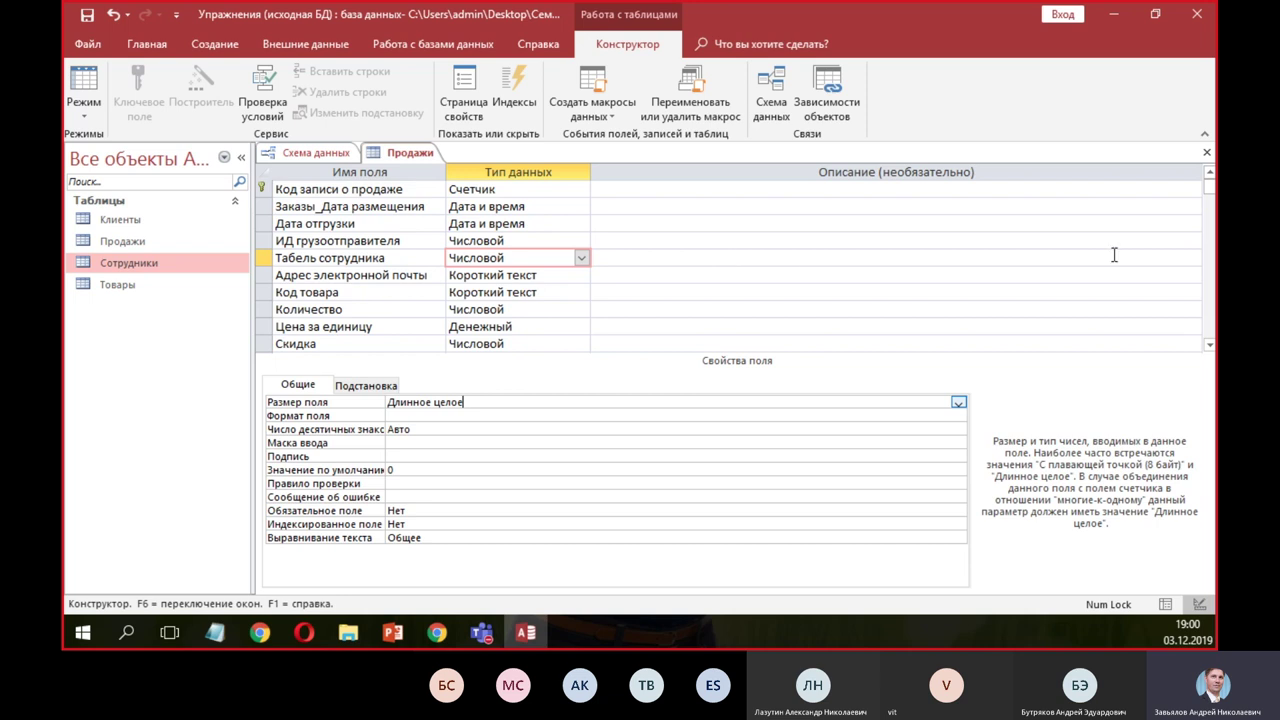
left_click(1206, 152)
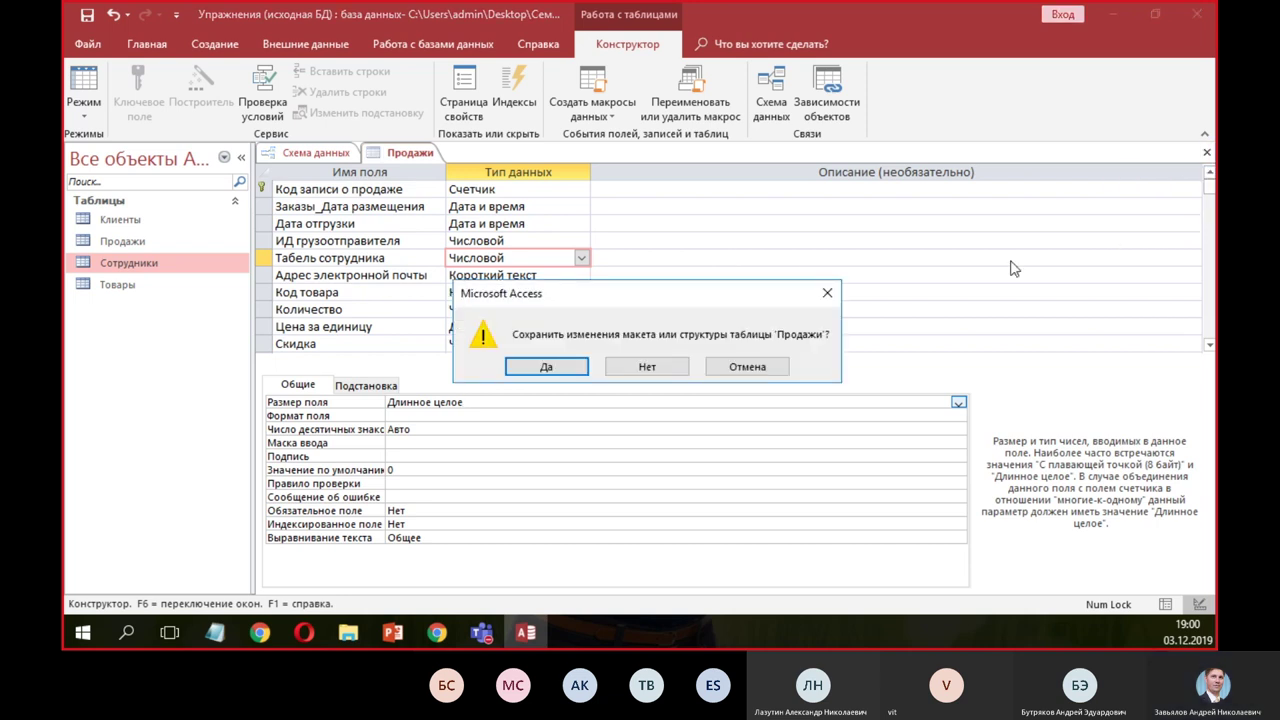
left_click(550, 367)
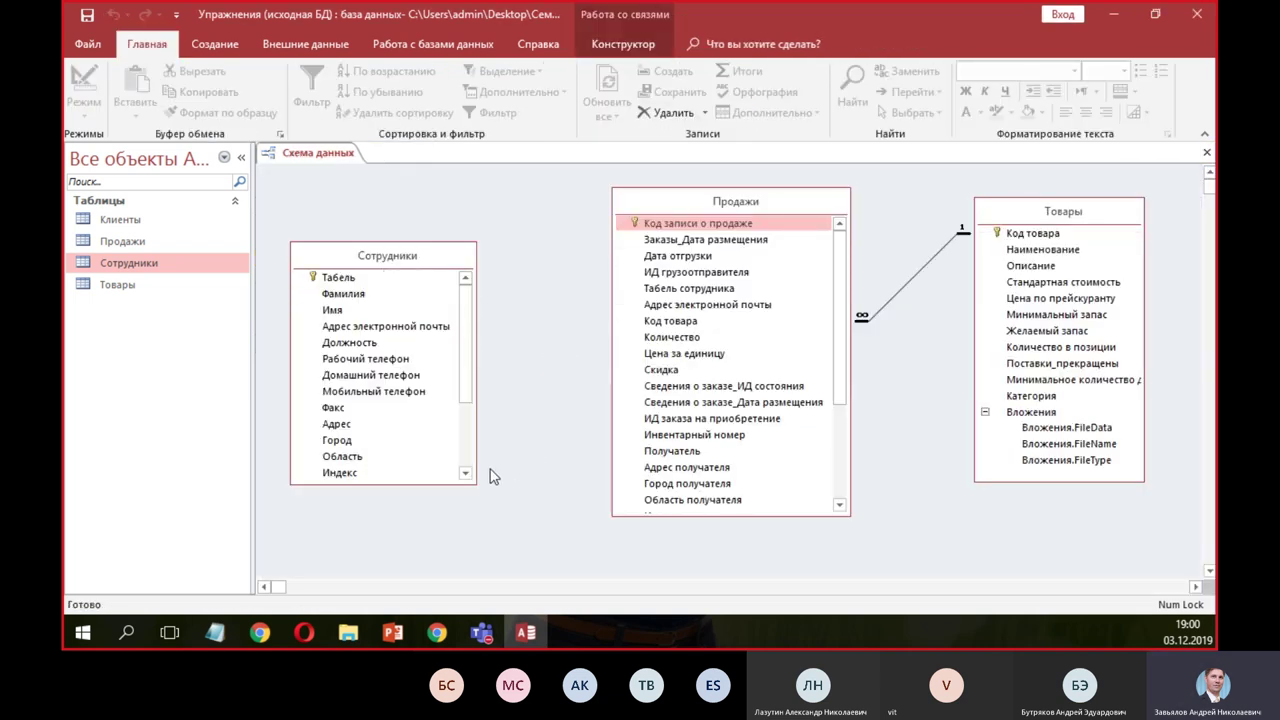
- Enlarge Сотрудники in the schema and relate its Табель to Табель сотрудника in Продажи with Обеспечение целостности данных
left_click_drag(464, 485, 462, 545)
left_click_drag(420, 243, 420, 197)
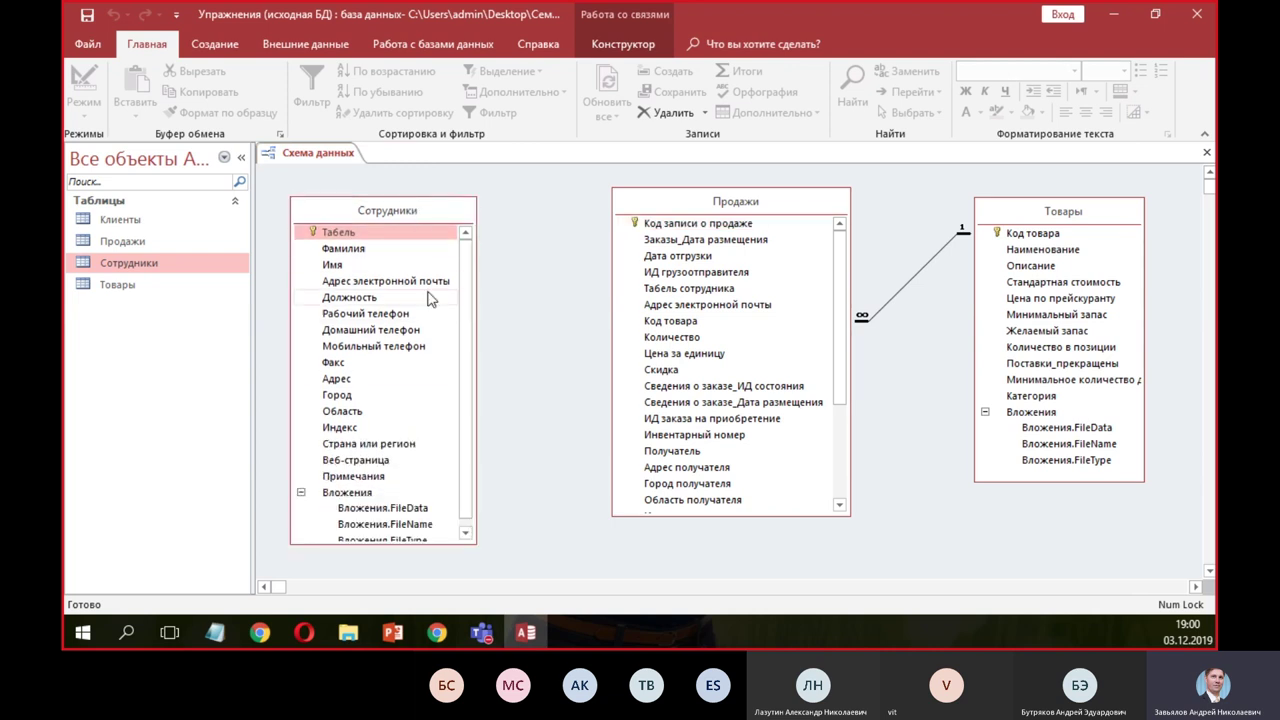
left_click(664, 289)
mouse_move(668, 295)
left_mouse_down()
mouse_move(458, 279)
mouse_move(358, 237)
mouse_move(500, 251)
mouse_move(667, 295)
left_mouse_up()
left_click(525, 266)
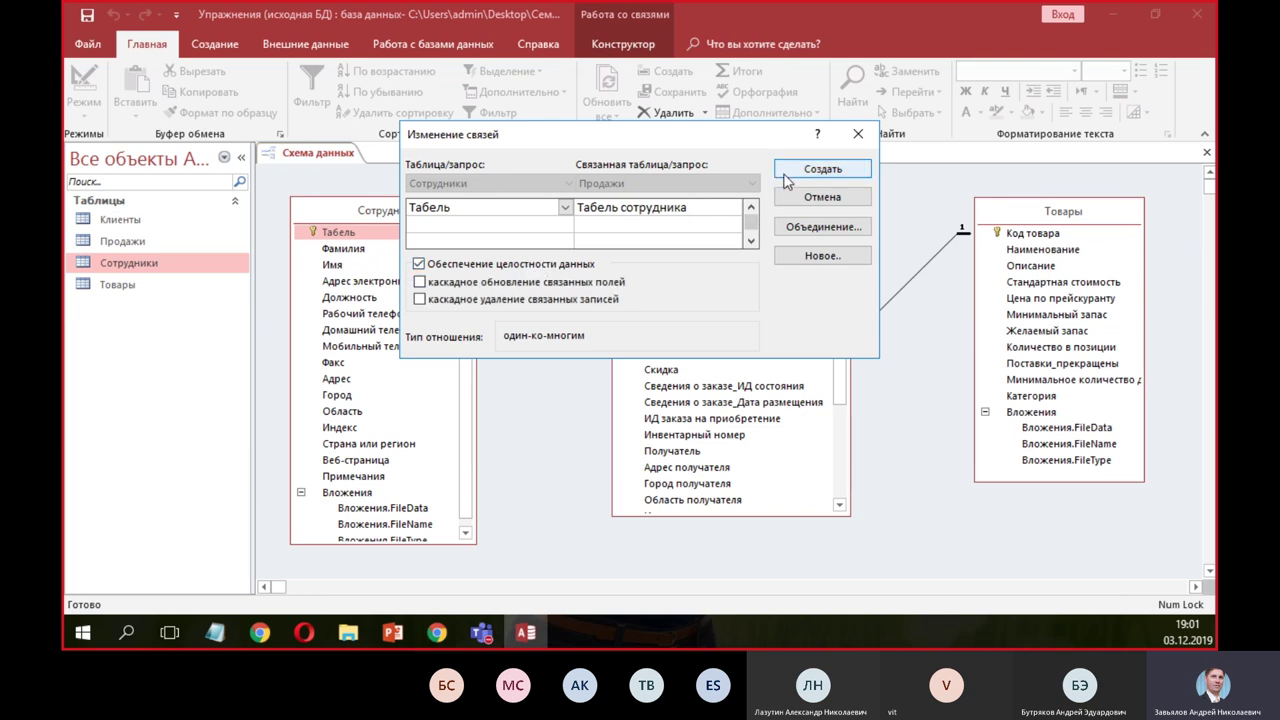
left_click(786, 174)
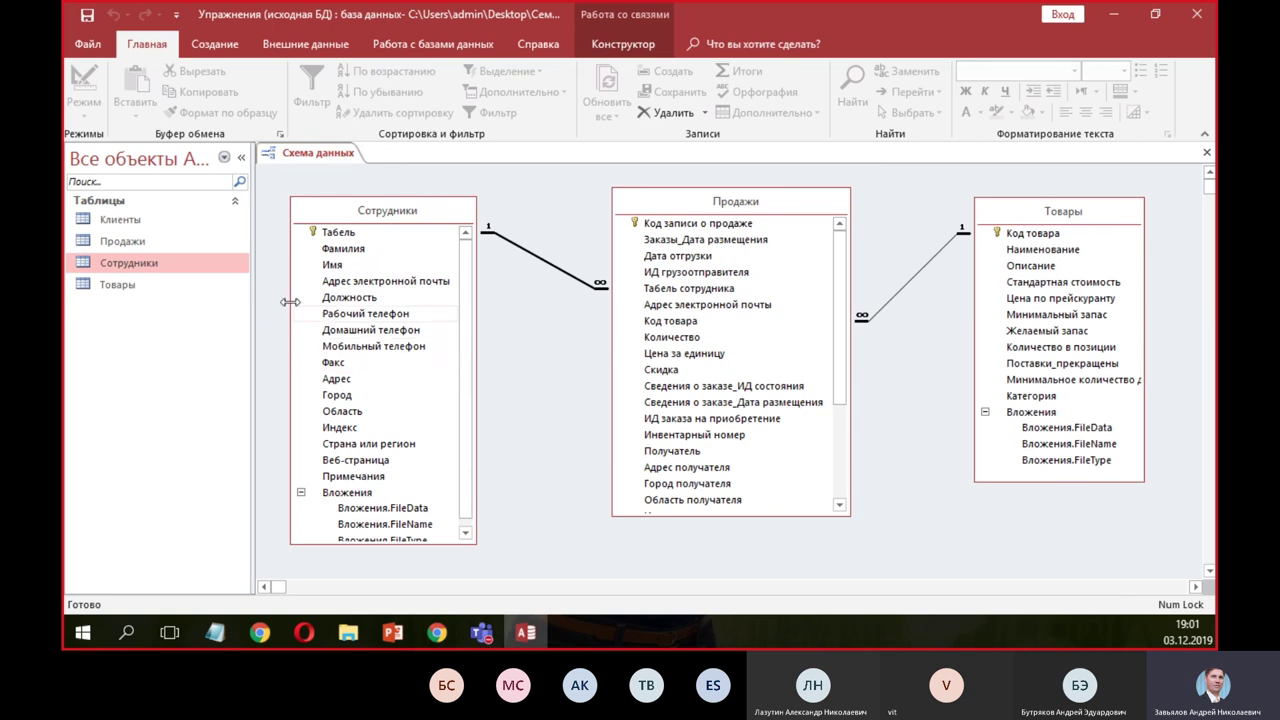
- Open the Сотрудники table to view the Табель numbers of the employees, and close it
left_click(162, 264)
double_click(162, 264)
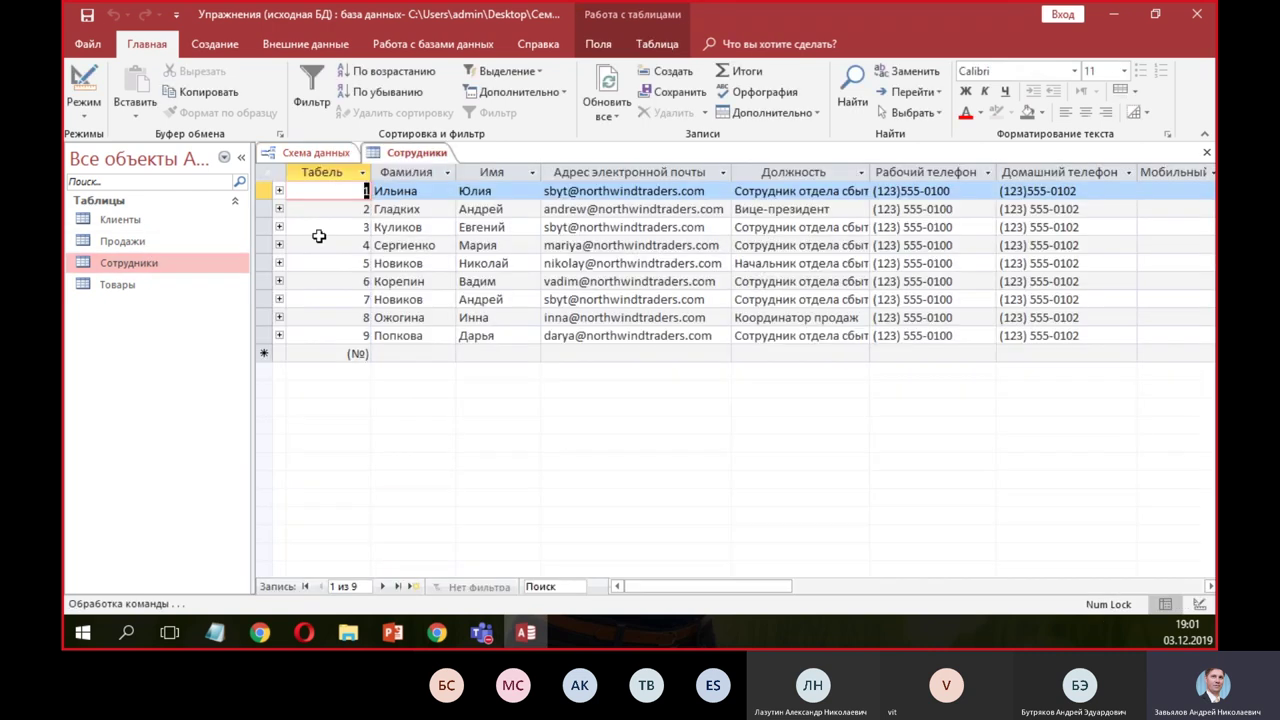
left_click(1207, 152)
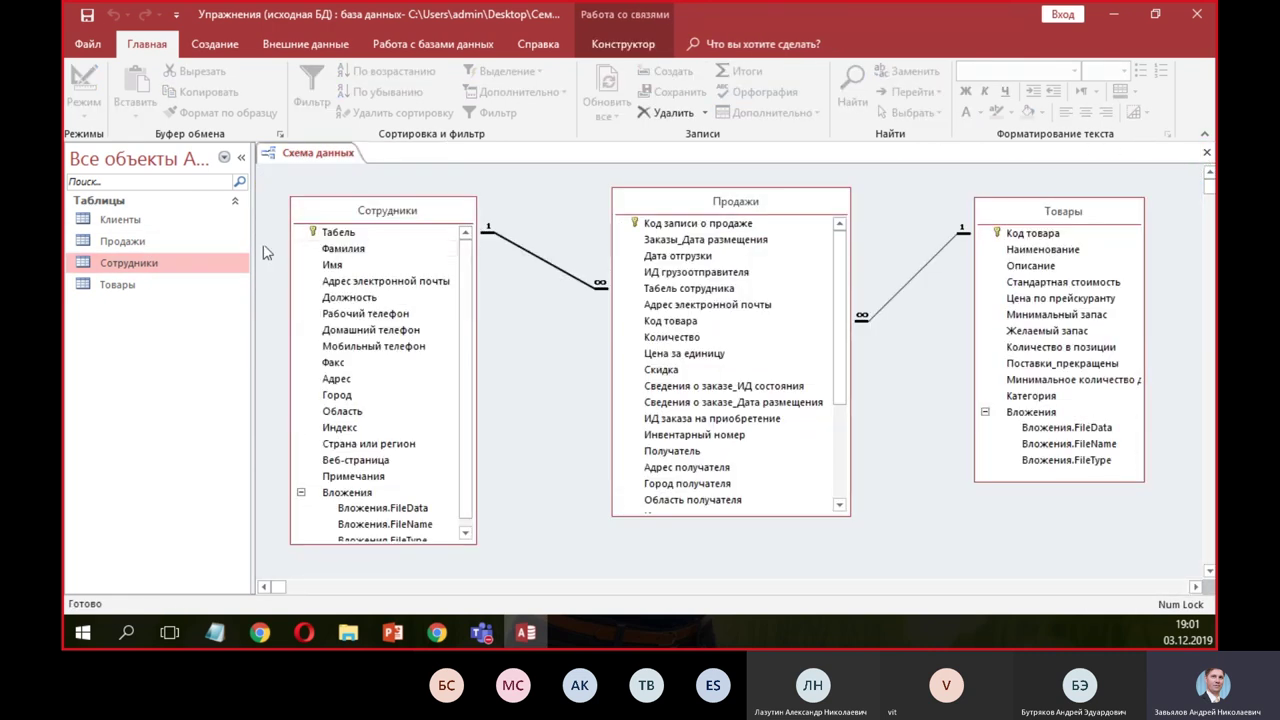
- Open the Продажи table, widen the Табель сотрудника column, and enter 3 for sale 1 and 4 for sale 2
double_click(125, 241)
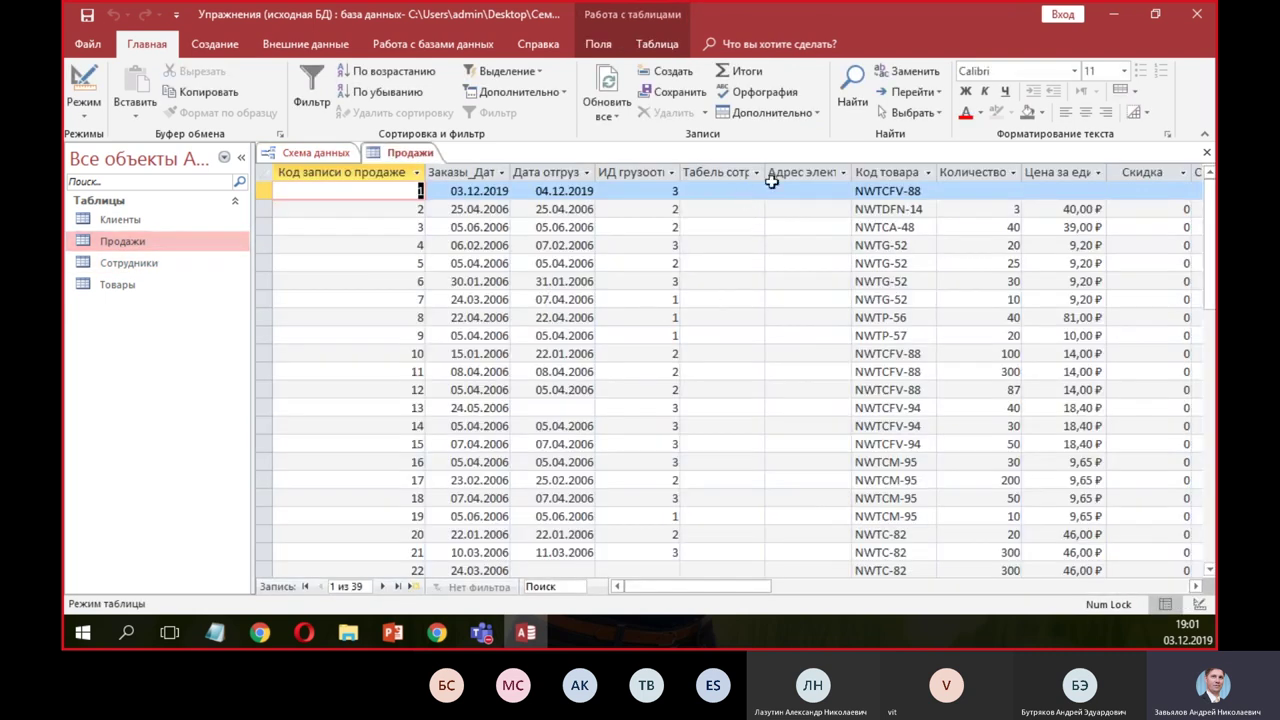
double_click(769, 177)
left_click(749, 193)
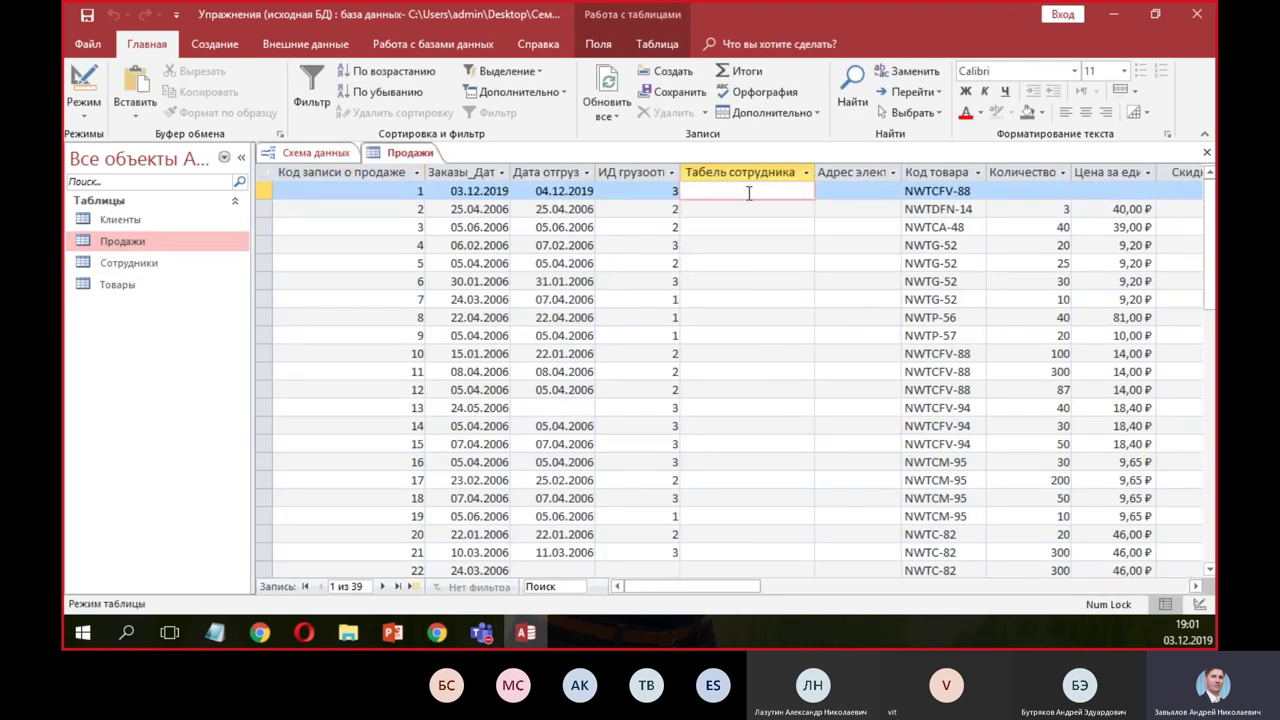
type("3")
left_click(757, 208)
type("4")
- Set Табель сотрудника to 7 for sales 5 and 6 and to 8 for sales 7 and 8
left_click(777, 267)
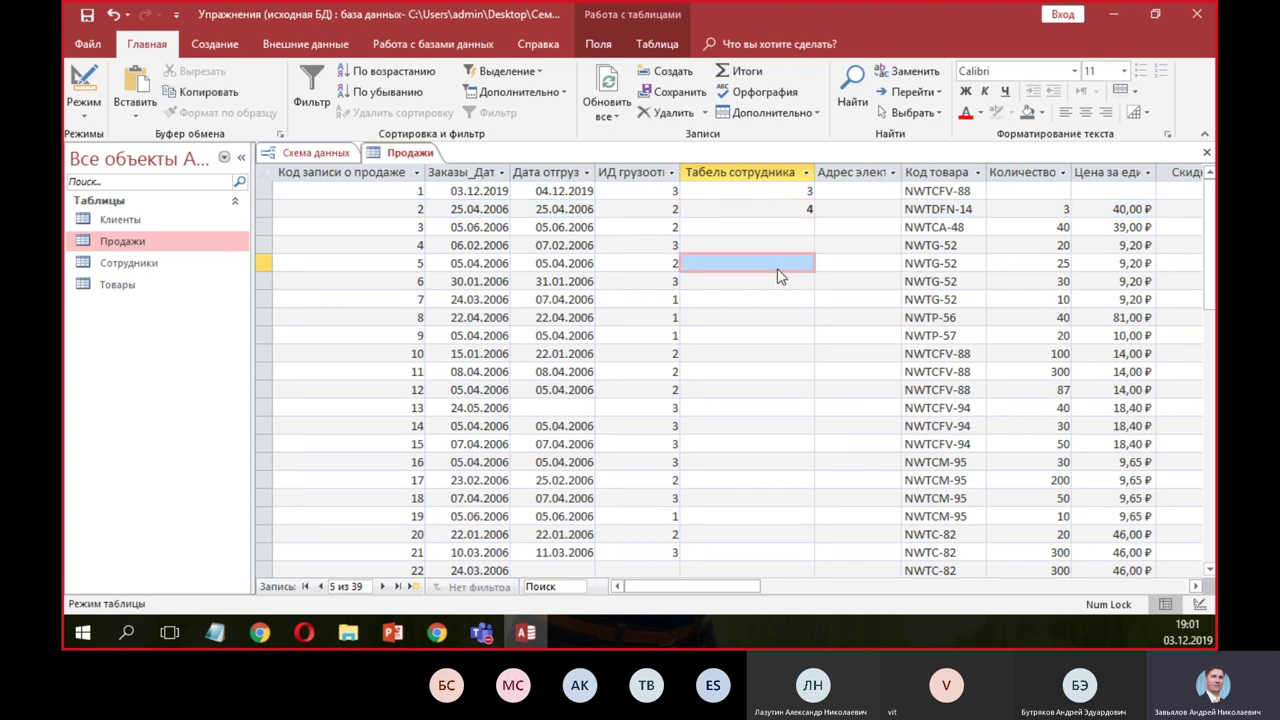
type("7")
left_click(781, 281)
type("7")
left_click(789, 300)
type("8")
left_click(797, 317)
type("8")
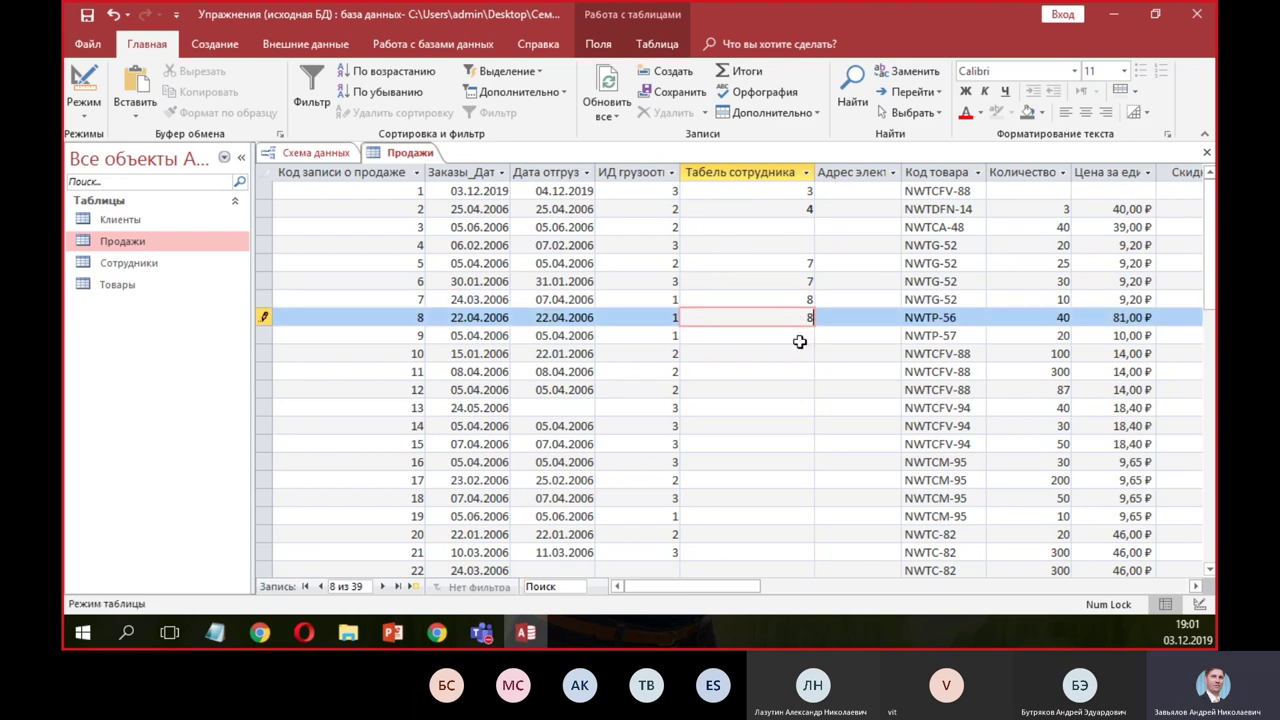
- Fill in Табель сотрудника: 8 for sales 11 and 13, 2 for 15, 16 and 19, 3 for 17, and 1 for 18
left_click(802, 371)
type("8")
left_click(801, 407)
type("8")
left_click(802, 443)
type("2")
left_click(803, 460)
type("2")
left_click(804, 479)
type("3")
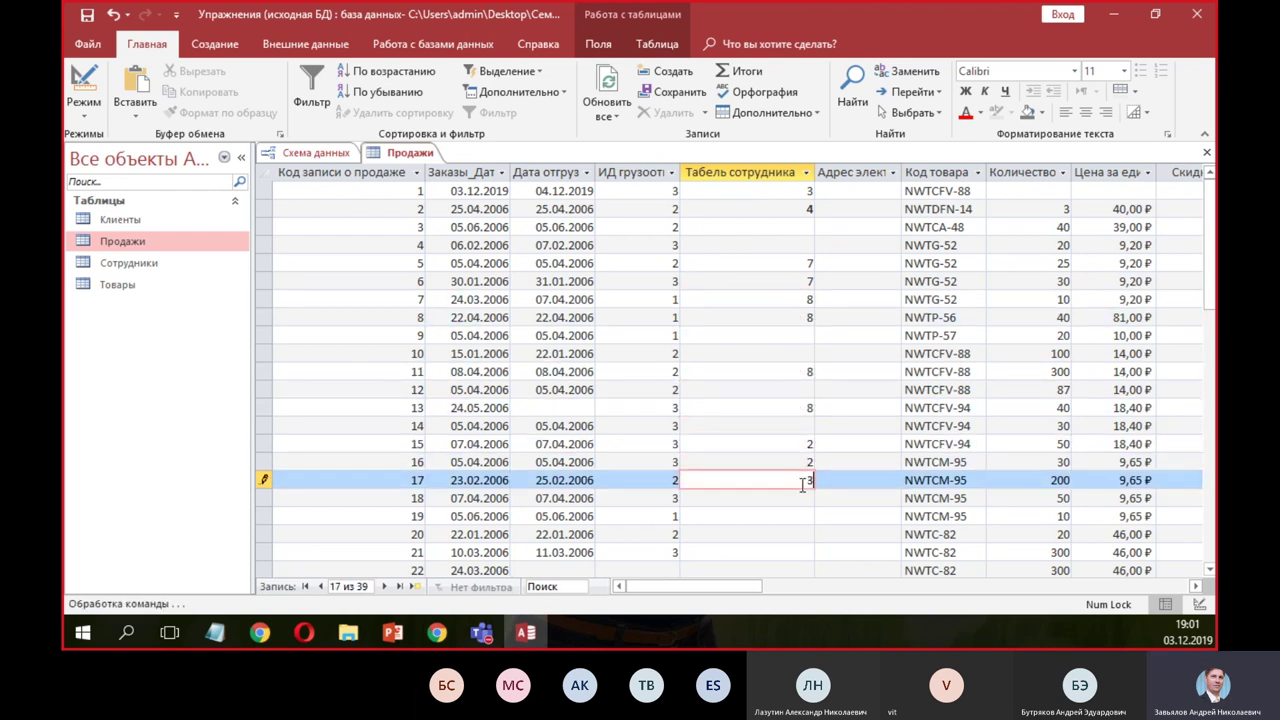
left_click(806, 497)
type("1")
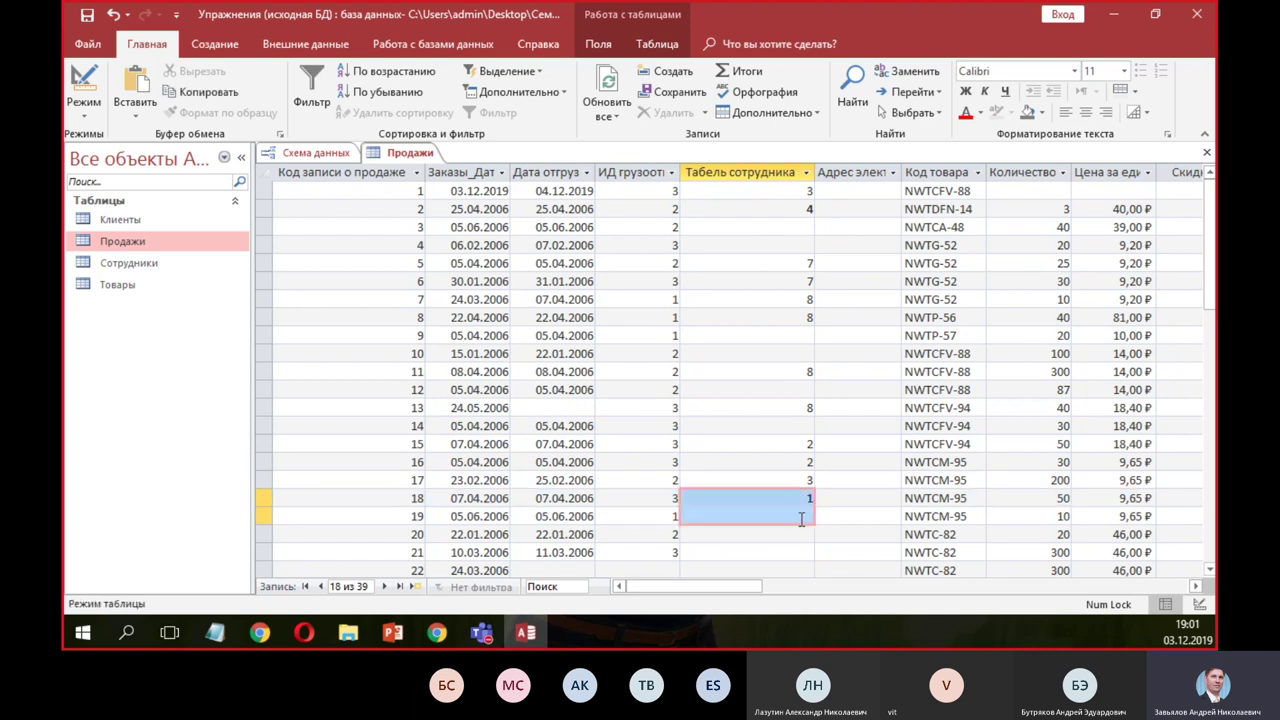
left_click(805, 517)
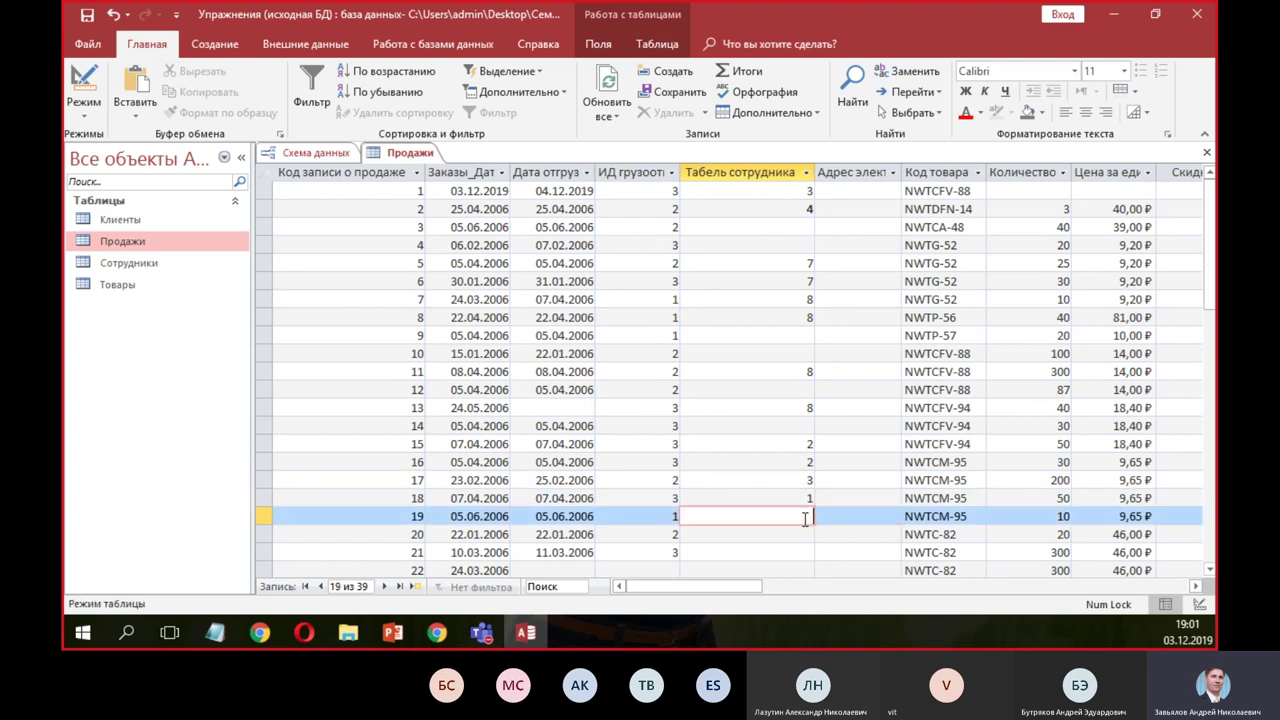
- Try to enter 25 as Табель сотрудника for sale 4, and cancel the entry
left_click(796, 249)
type("25")
left_click(798, 272)
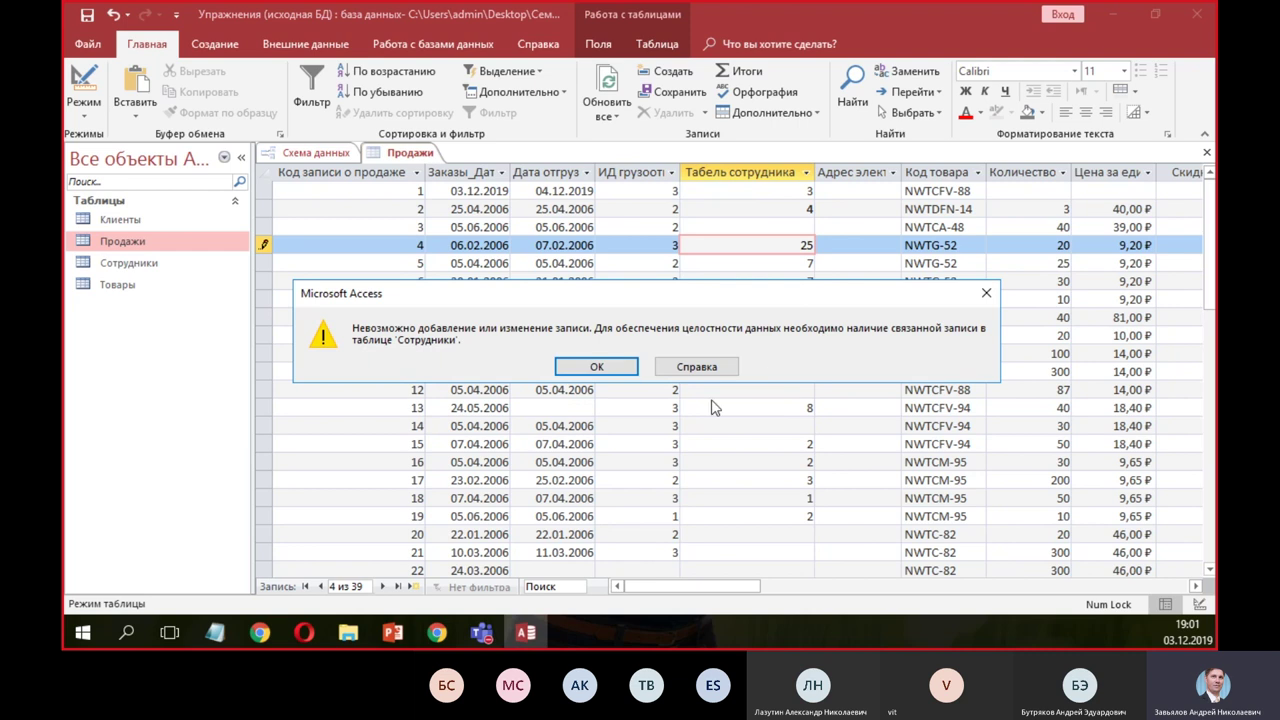
left_click(605, 368)
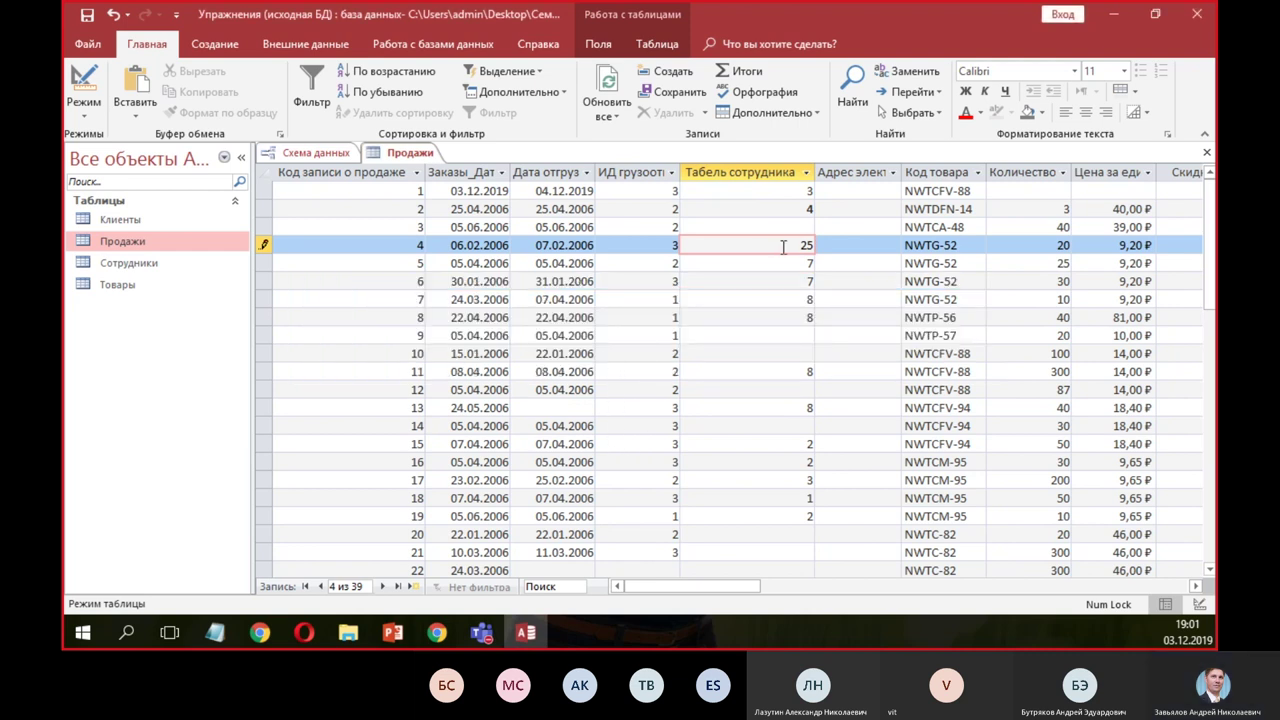
left_click(800, 234)
left_click(630, 366)
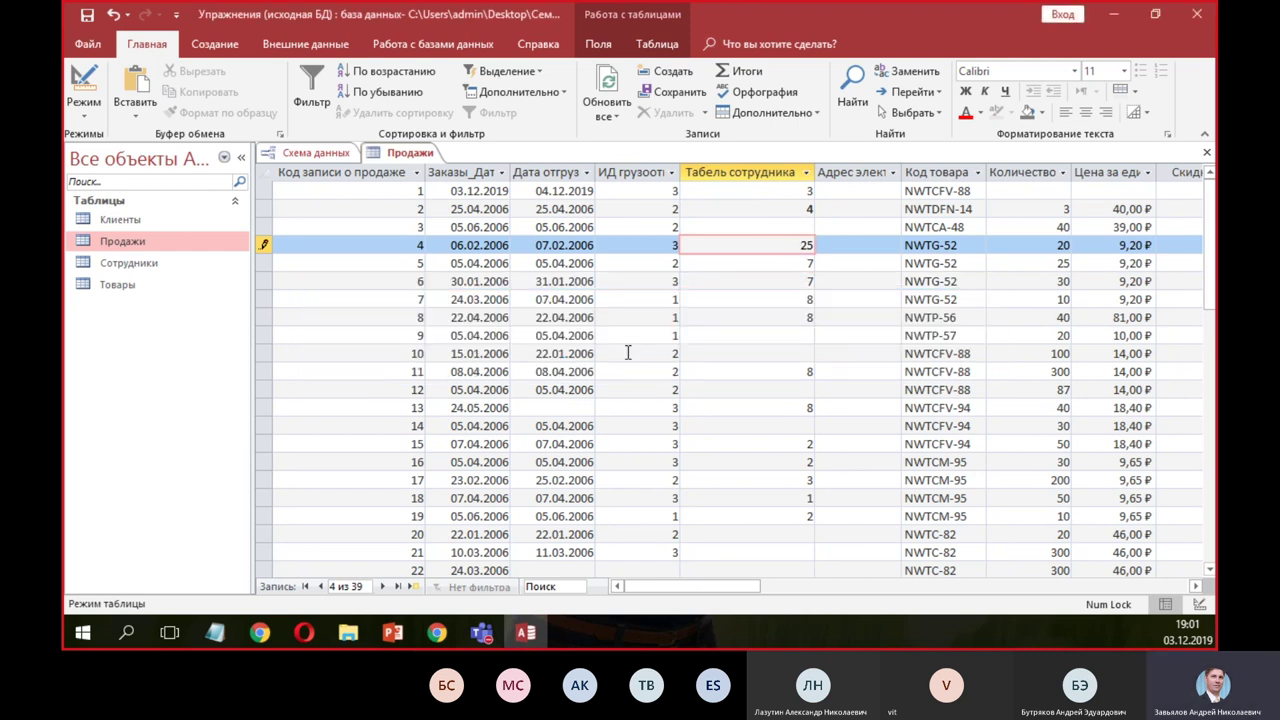
key("Escape")
- Set Табель сотрудника to 2 for sale 3 and 5 for sale 4, and close the Продажи table
left_click(786, 228)
type("2")
left_click(796, 287)
left_click(783, 355)
scroll(785, 380, "down", 7)
scroll(785, 403, "up", 7)
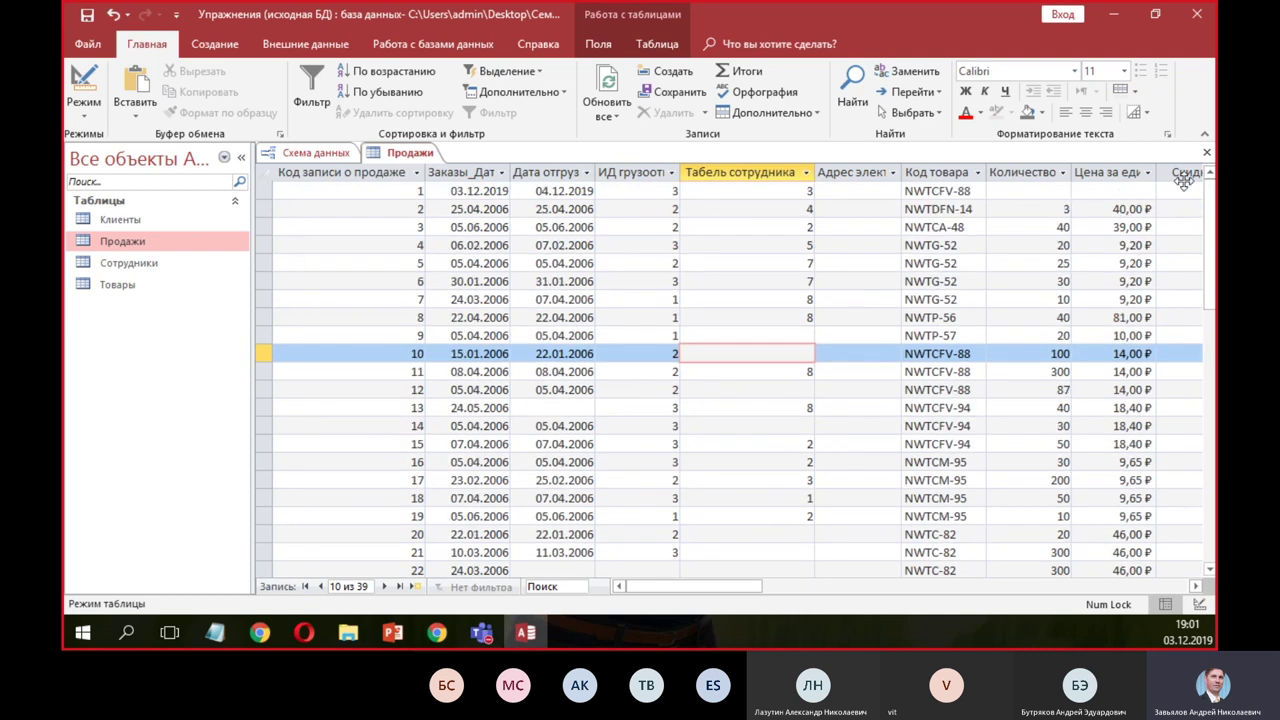
left_click(1206, 152)
left_click(545, 367)
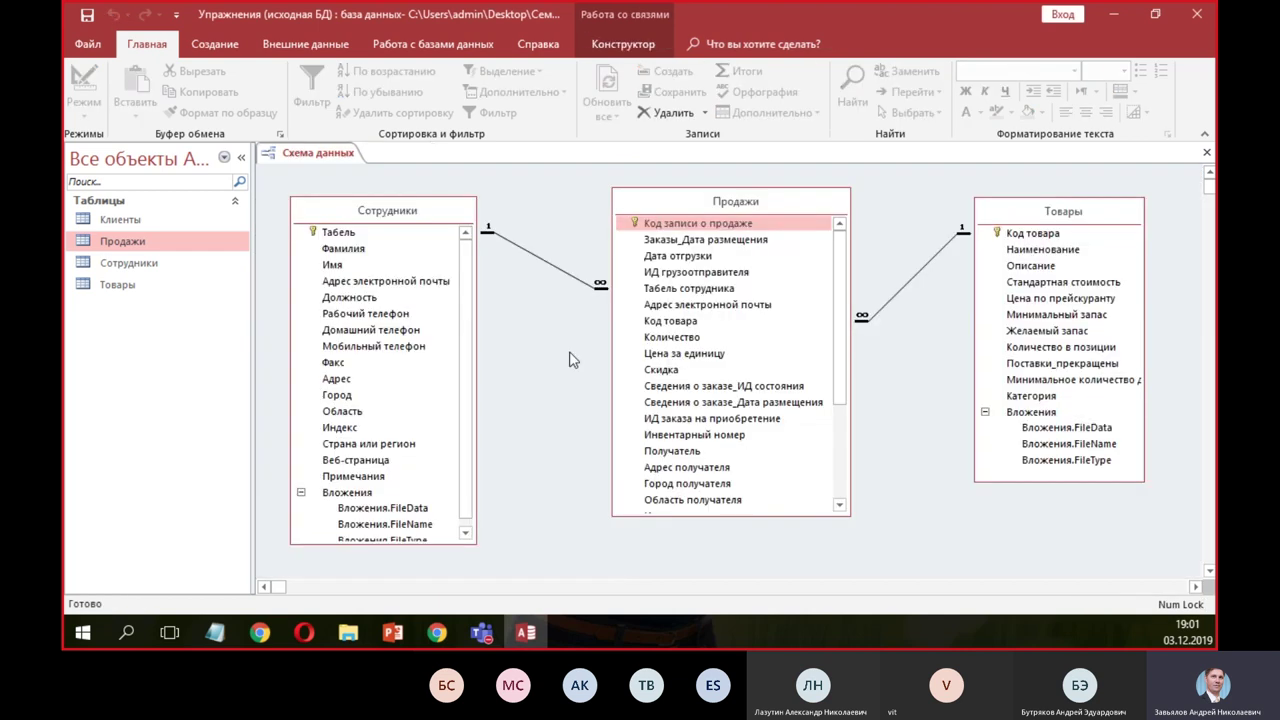
- Open the Сотрудники table and view the related sales of the employees with Табель 2, 3 and 4
double_click(138, 266)
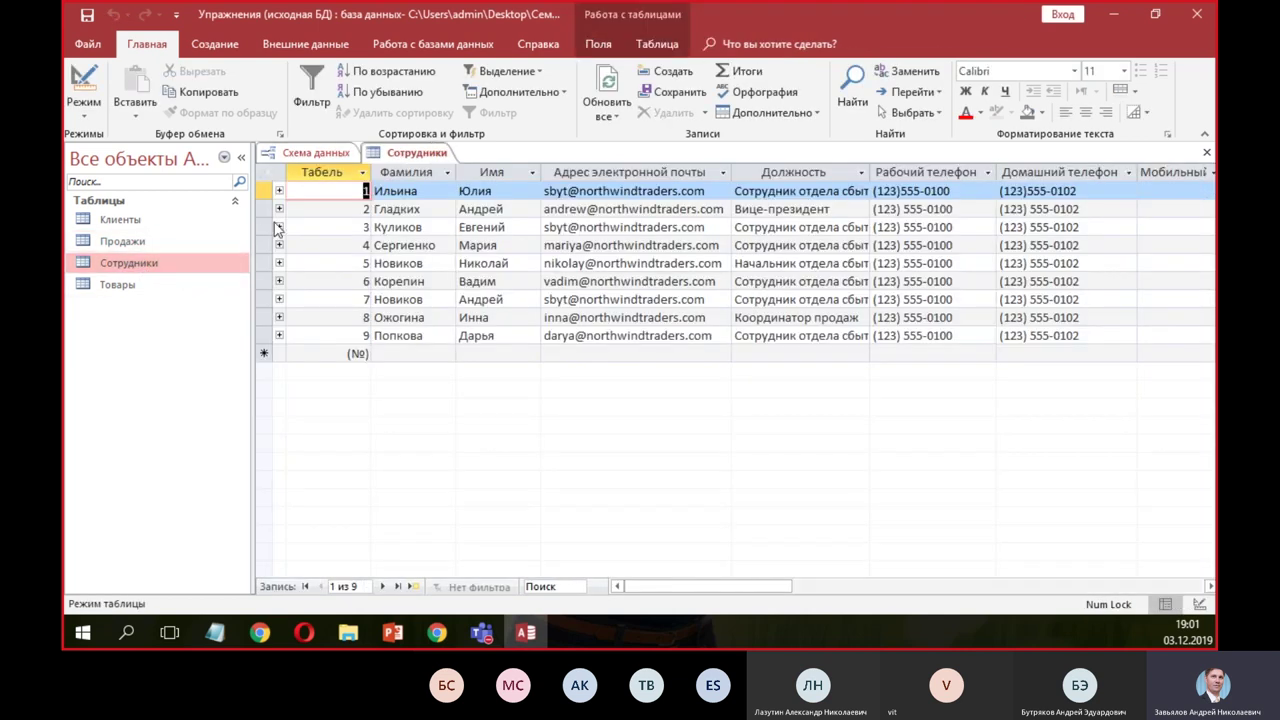
left_click(279, 209)
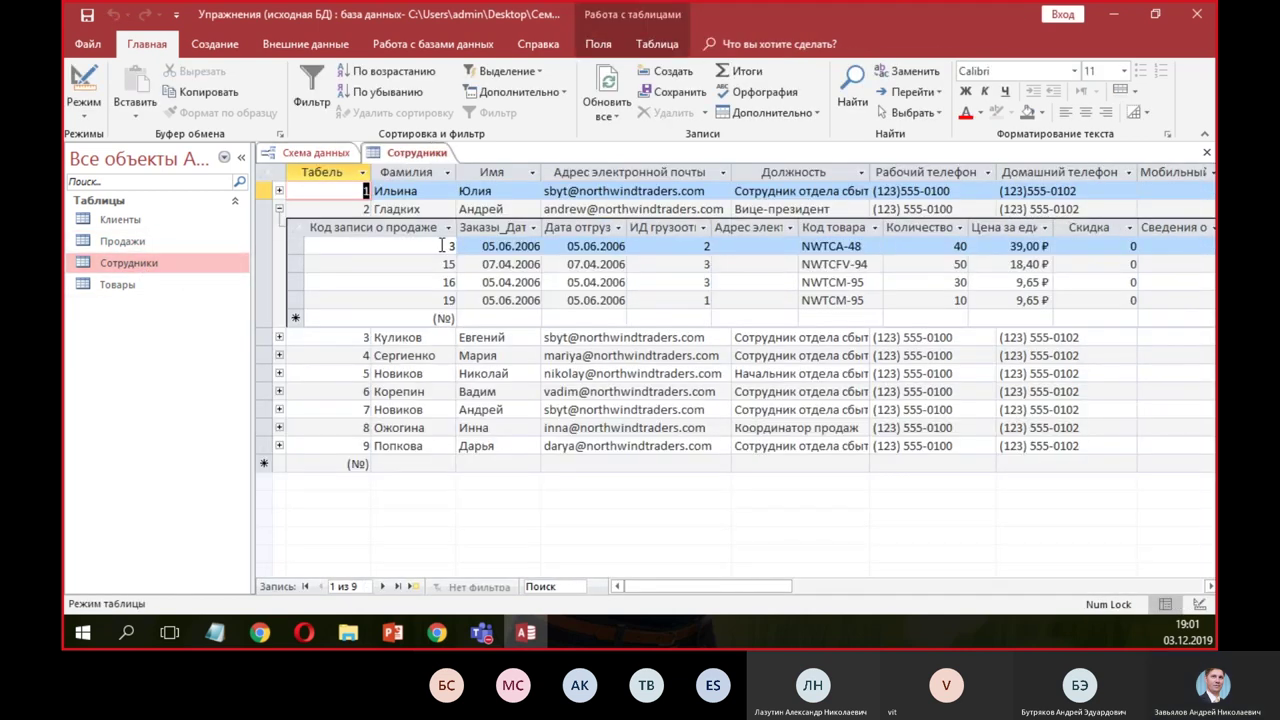
left_click(279, 209)
left_click(279, 227)
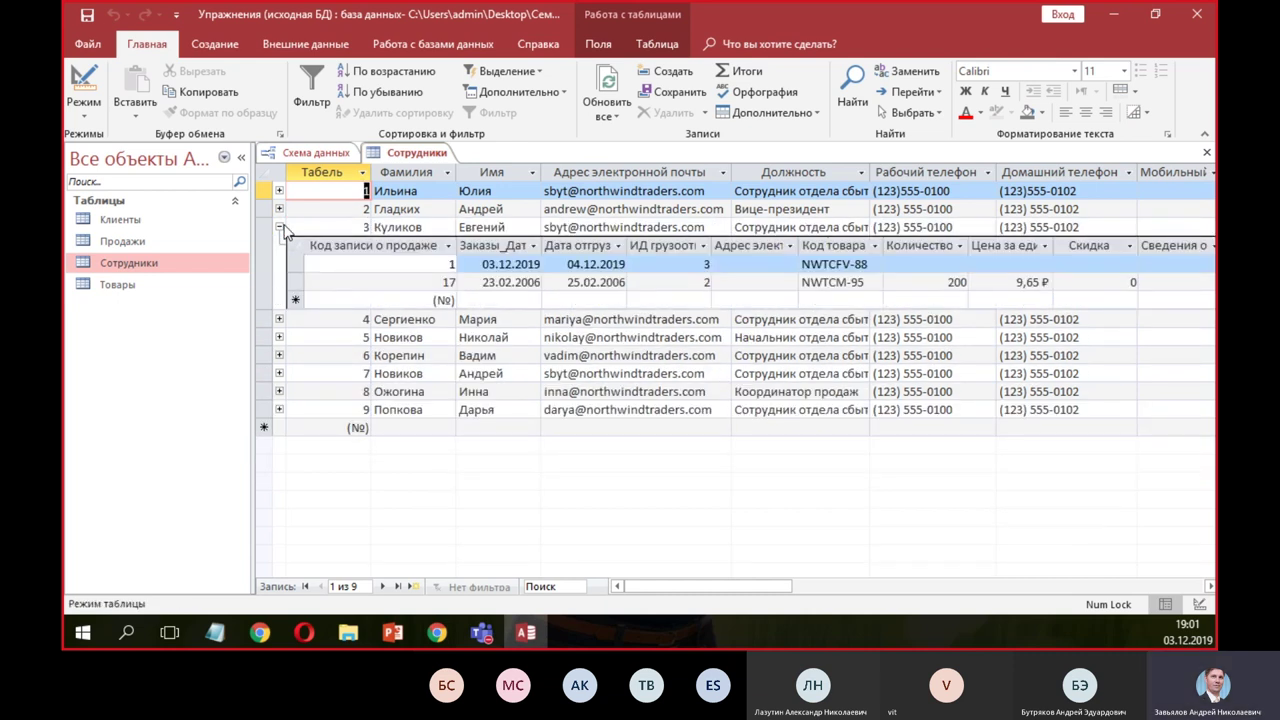
left_click(279, 227)
left_click(279, 245)
left_click(279, 245)
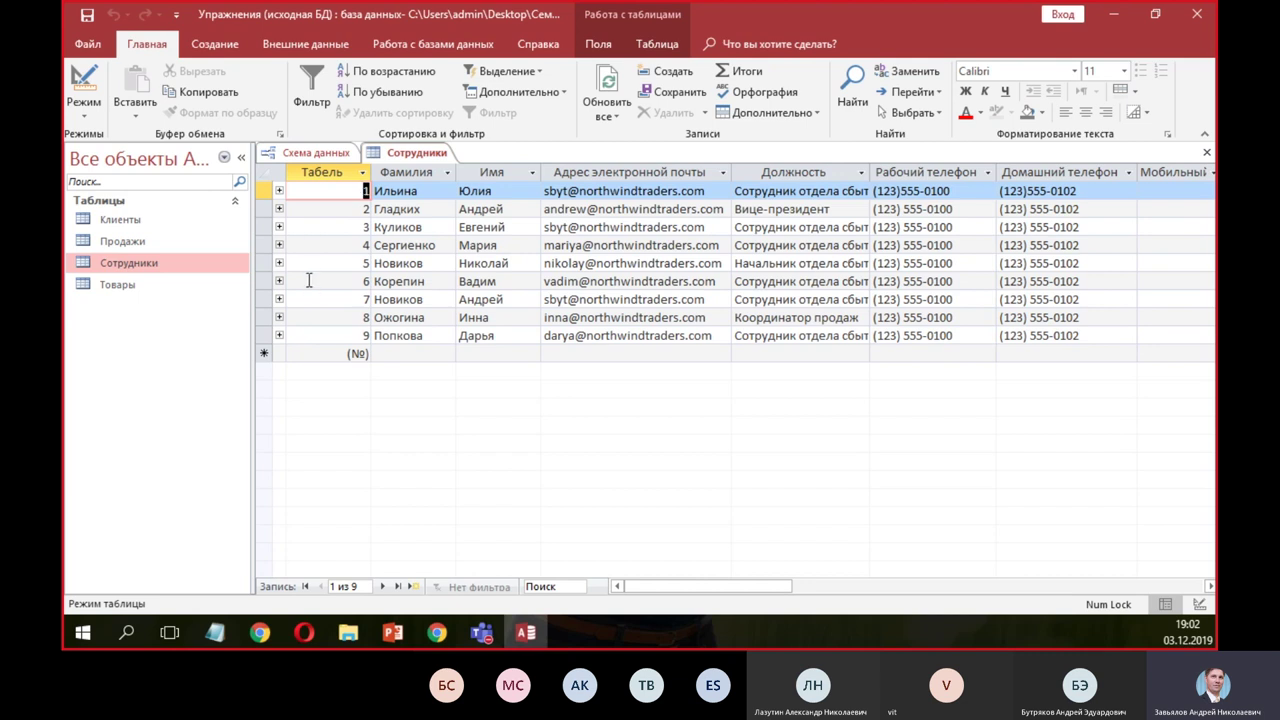
left_click(279, 209)
left_click(279, 209)
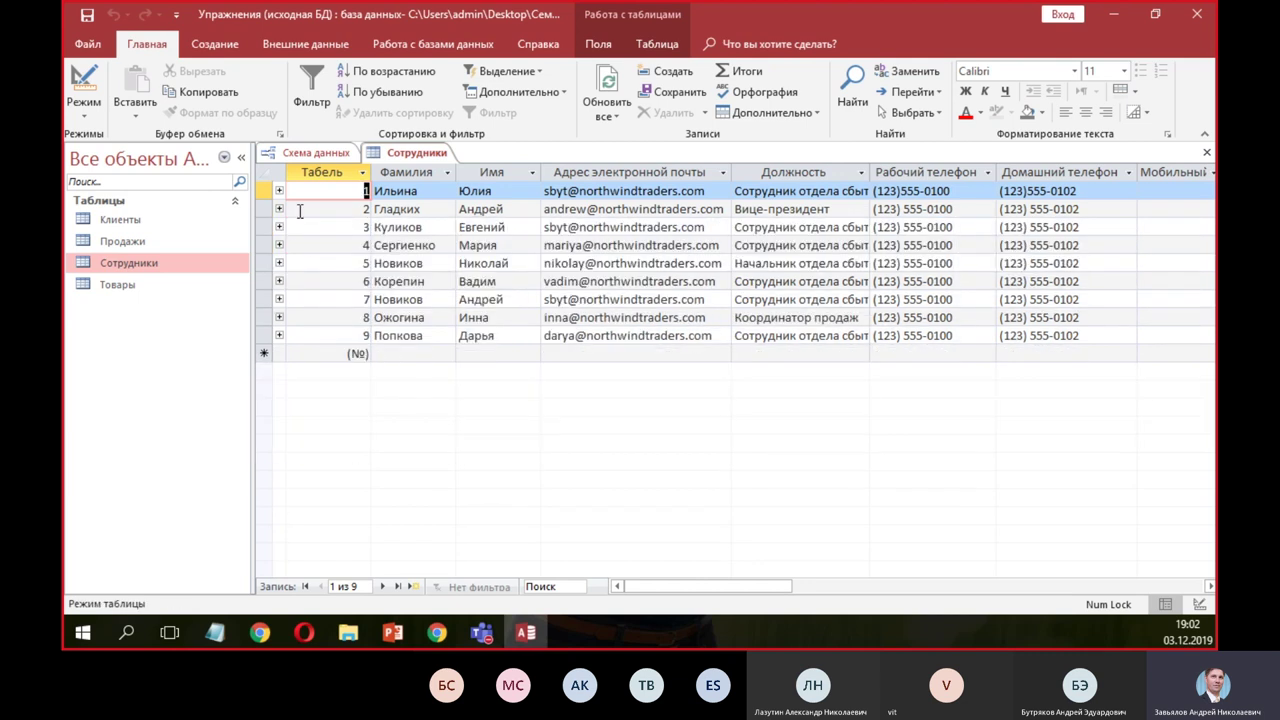
- Try to delete the record of the employee with Табель 2 from Сотрудники
left_click(409, 209)
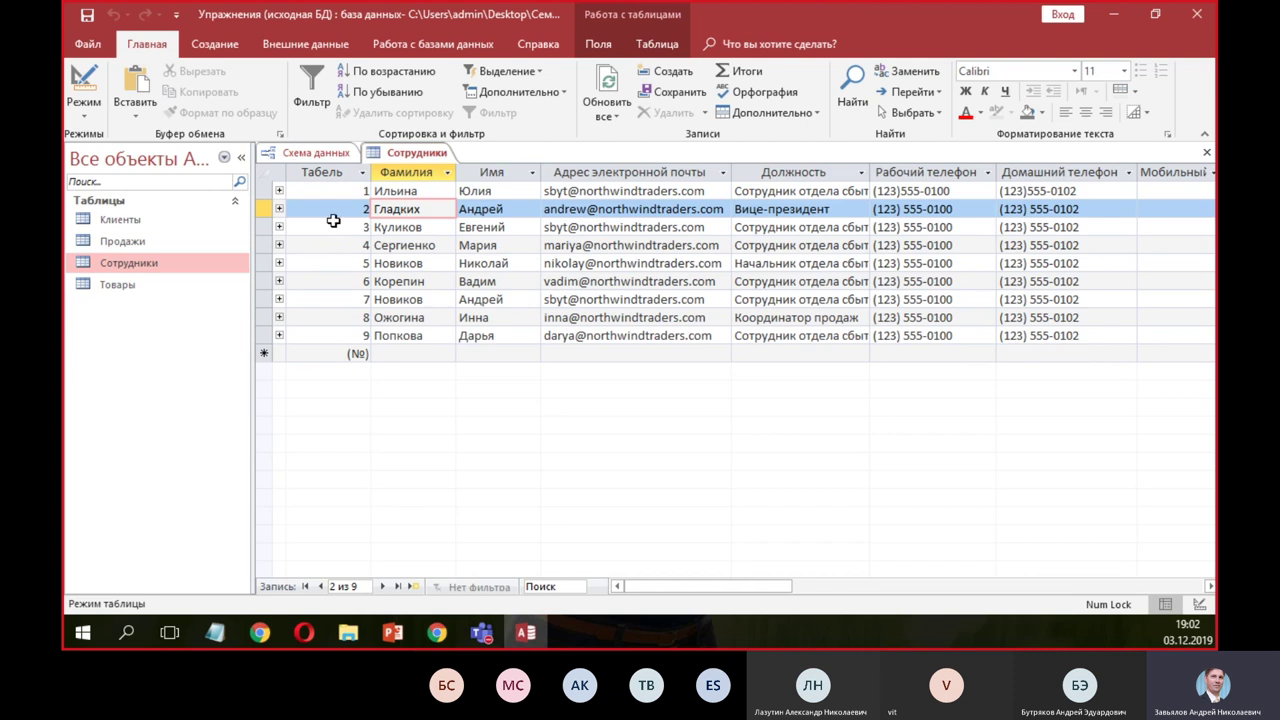
left_click(530, 207)
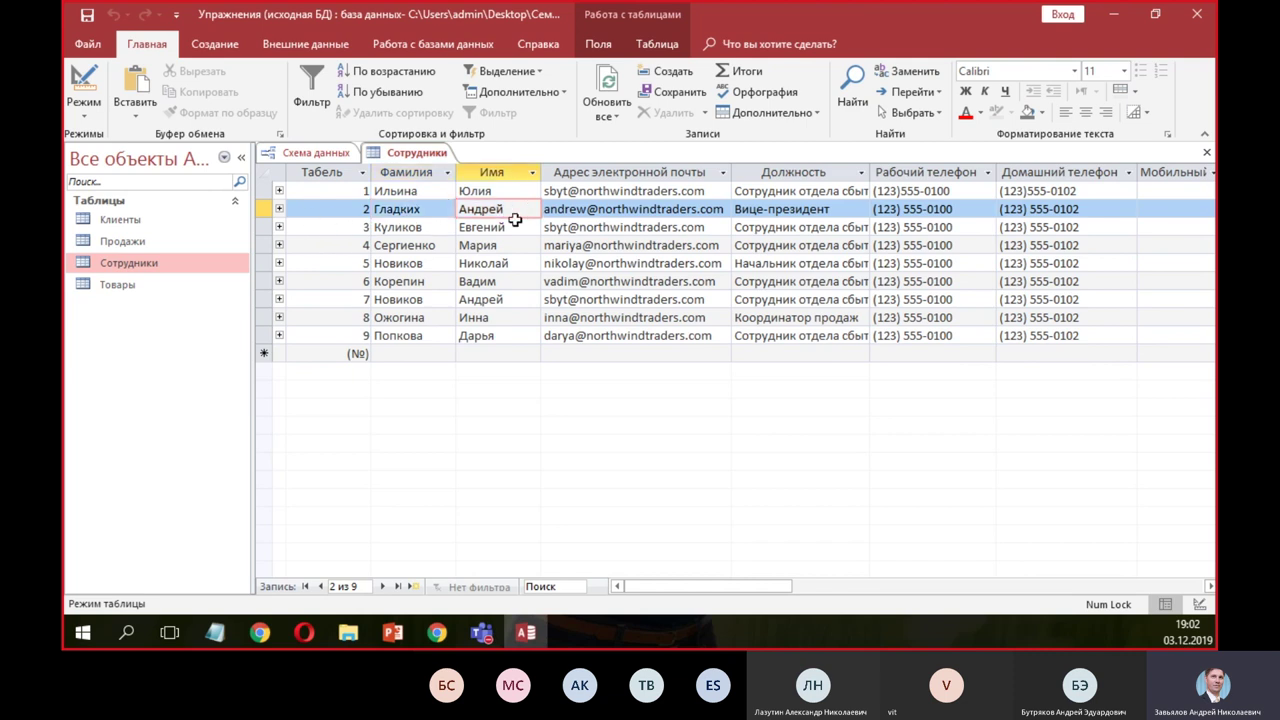
left_click(512, 300)
left_click(505, 209)
left_click(266, 210)
key("Delete")
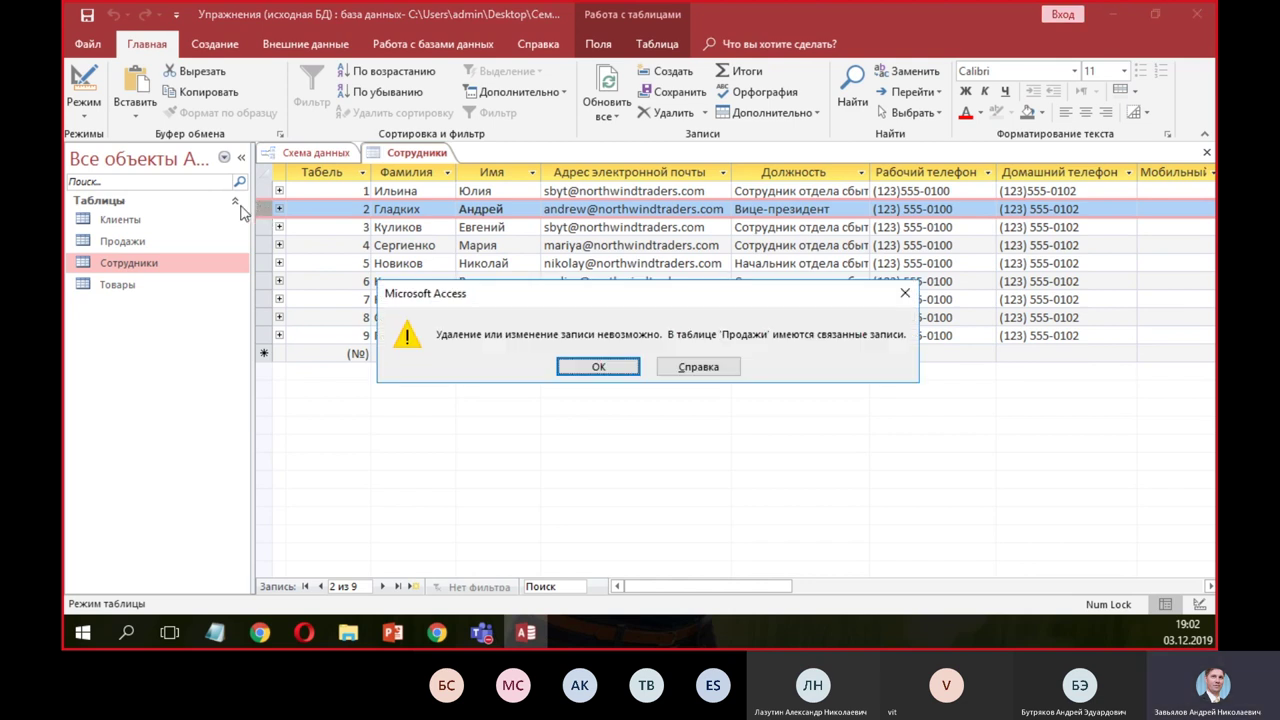
key("Return")
- Examine the related sales of the employees with Табель 2 and 9, collapsing each list after viewing
left_click(280, 209)
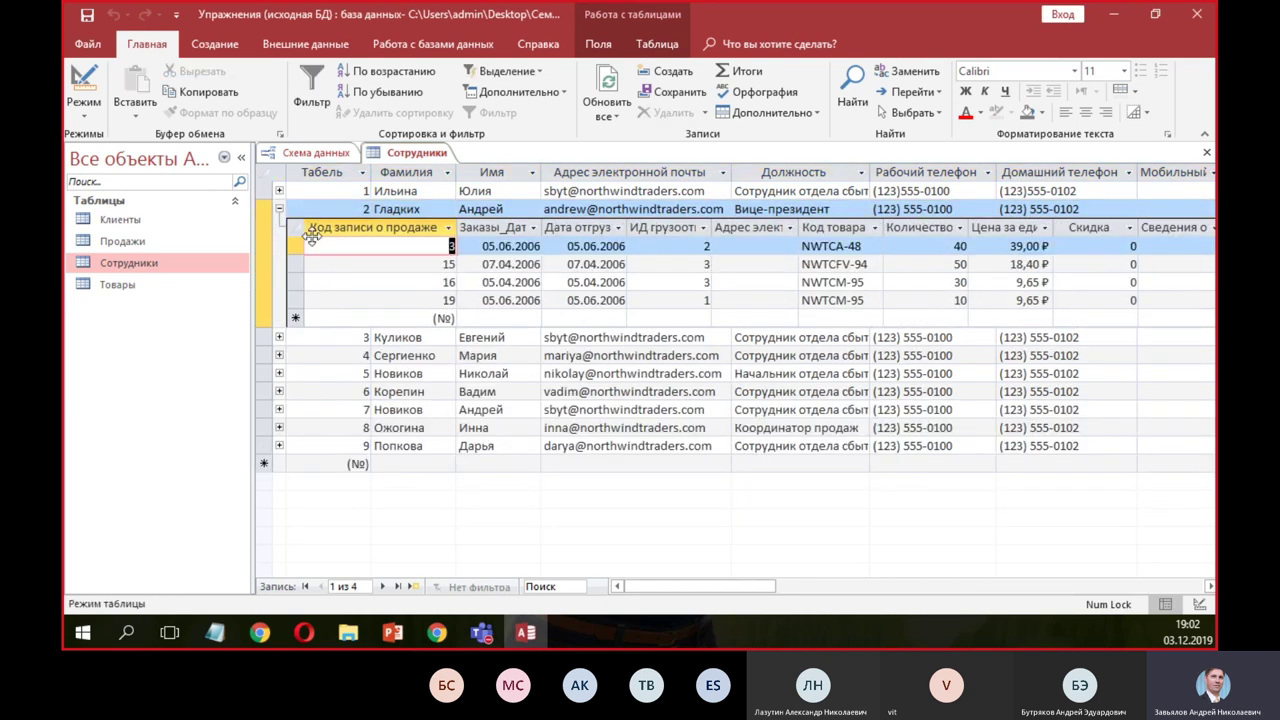
left_click(280, 210)
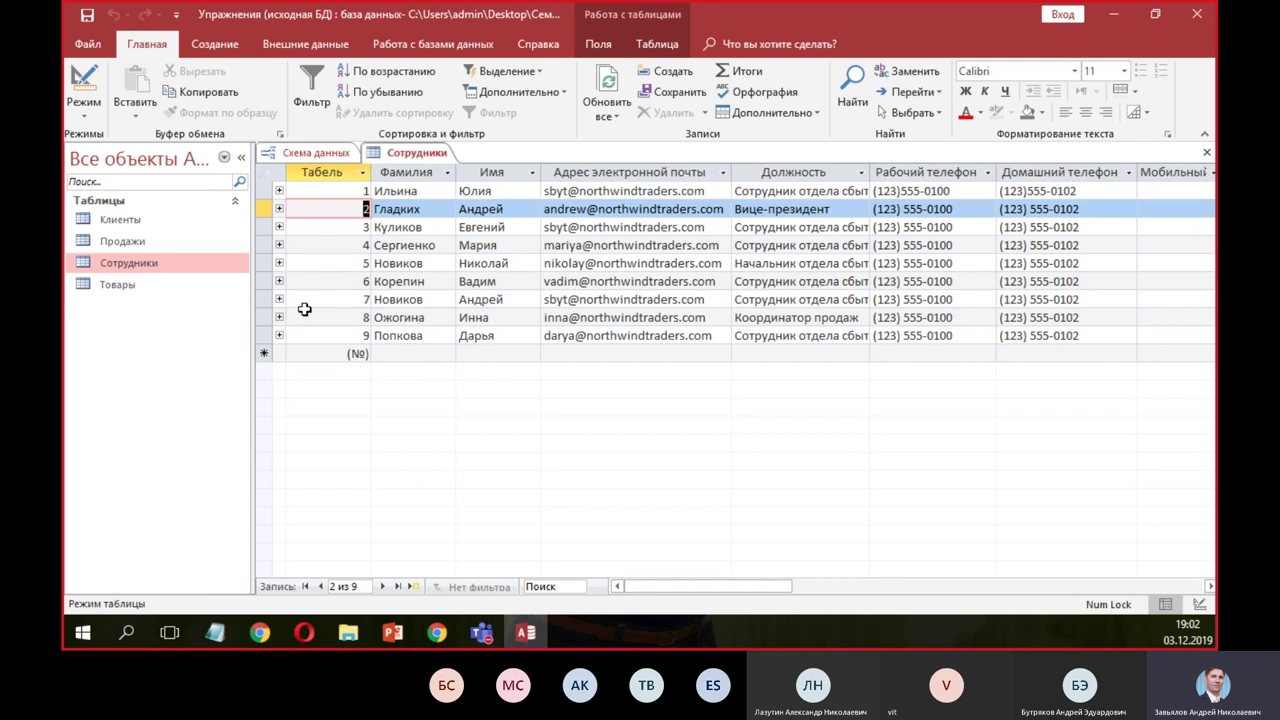
left_click(280, 336)
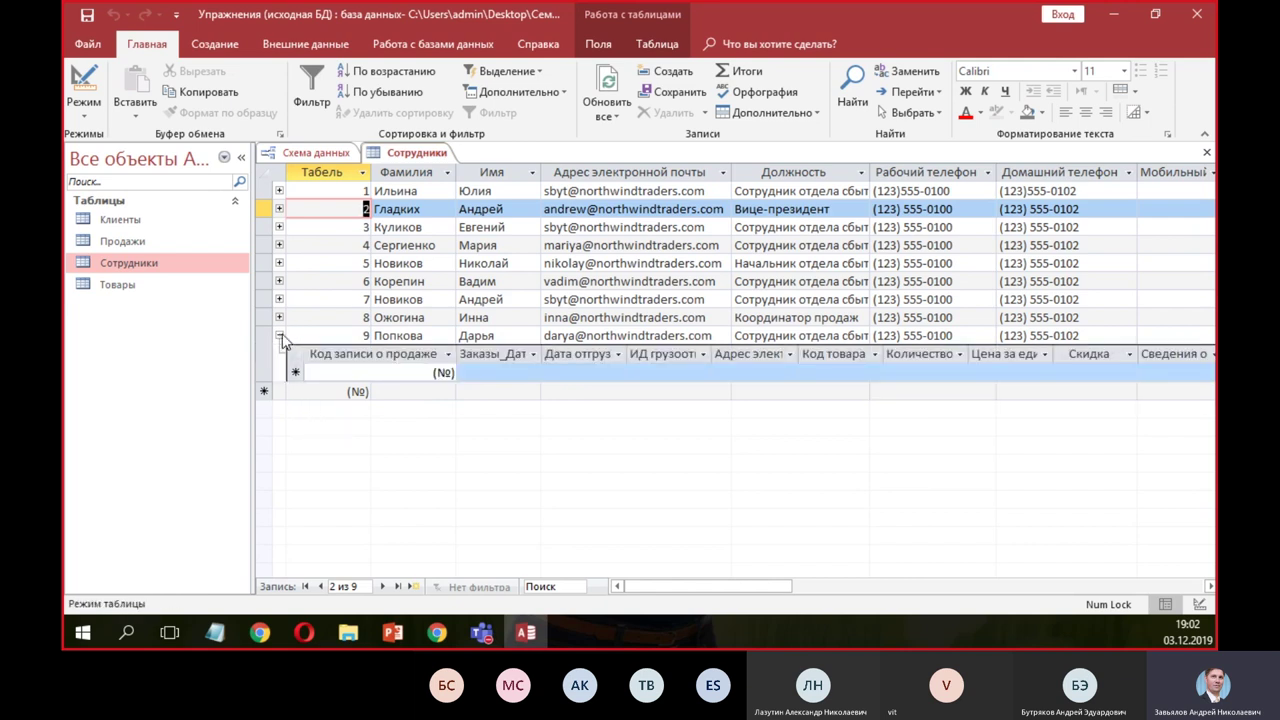
left_click(280, 336)
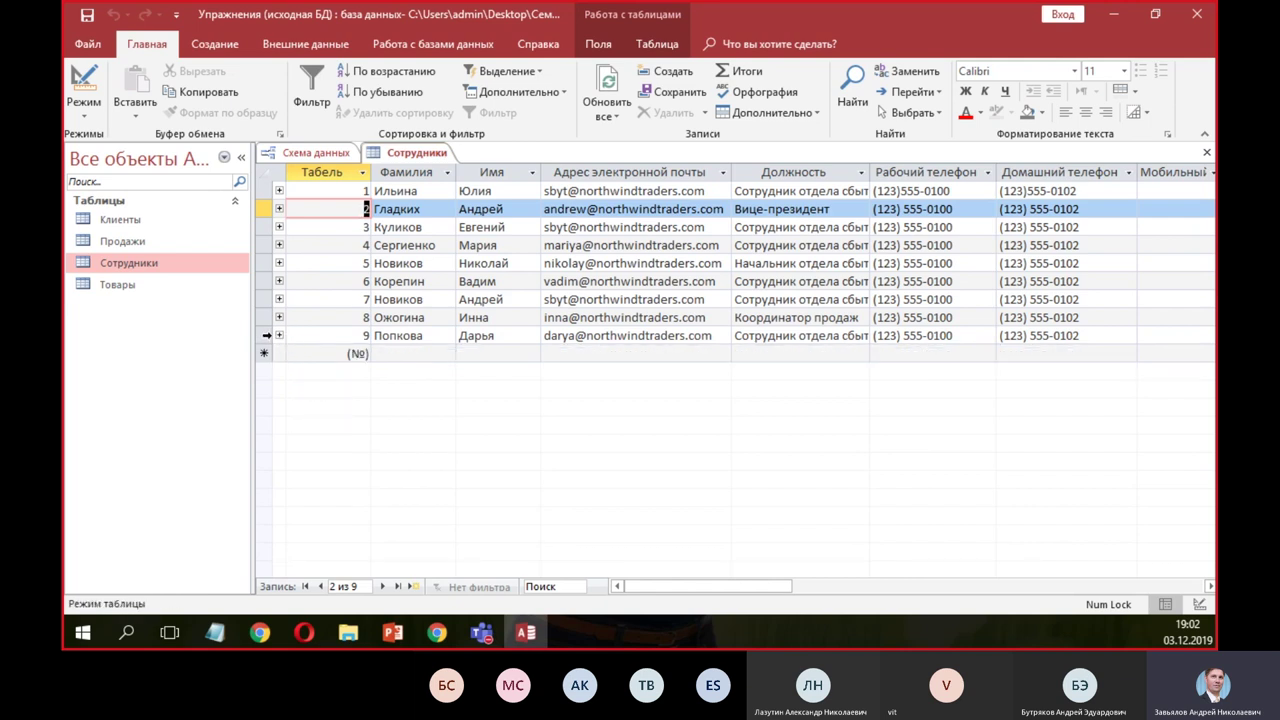
- Start deleting the record of the employee with Табель 9, decline the deletion, and close the Сотрудники table
left_click(264, 336)
key("Delete")
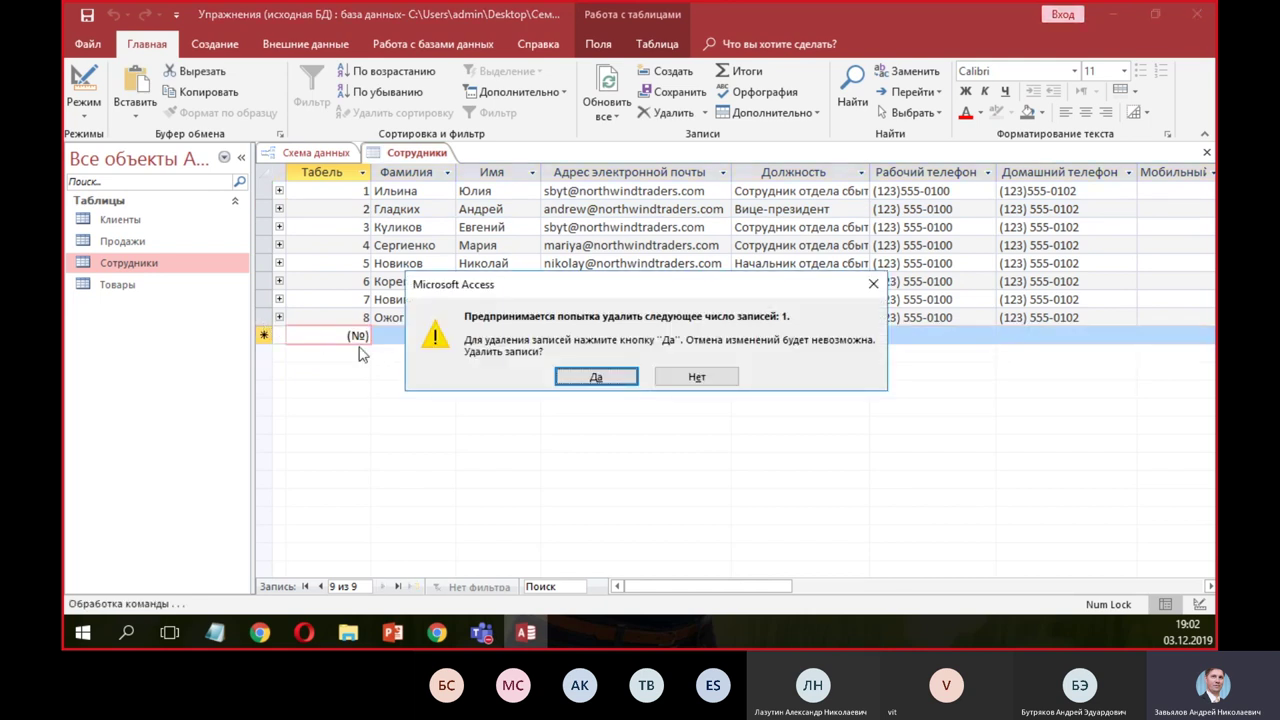
left_click(686, 378)
left_click(612, 281)
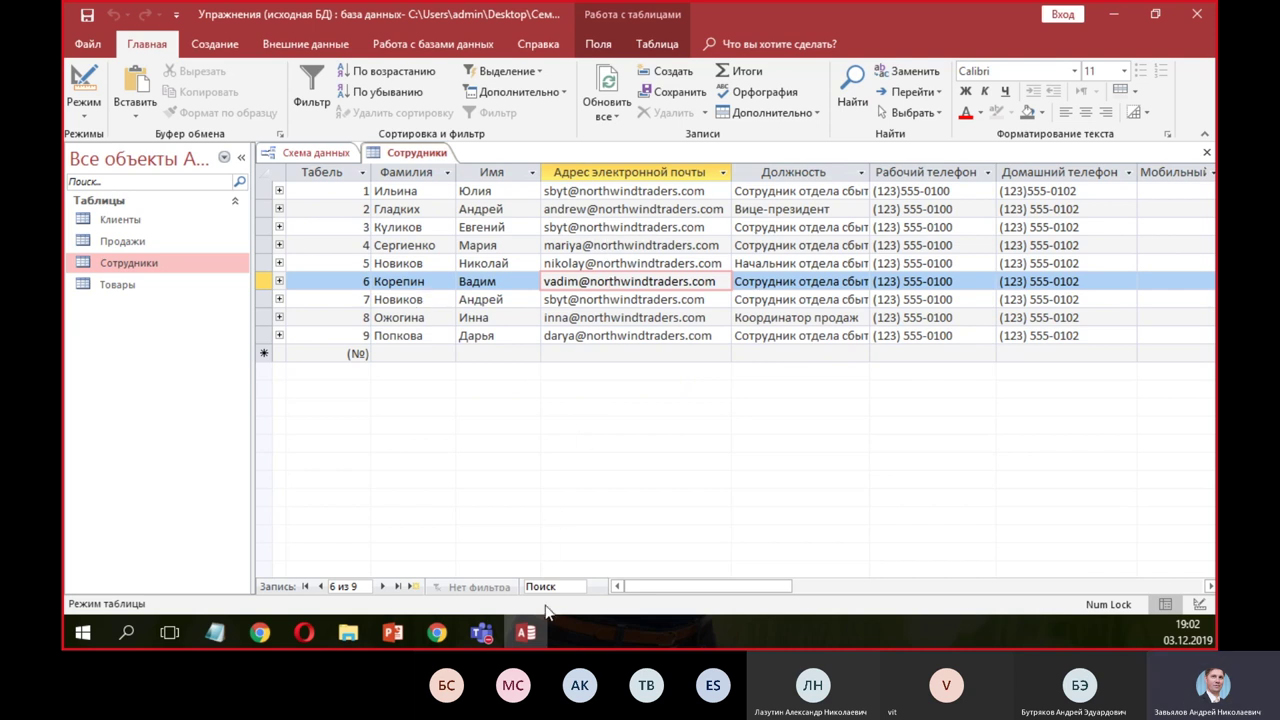
left_click(1207, 153)
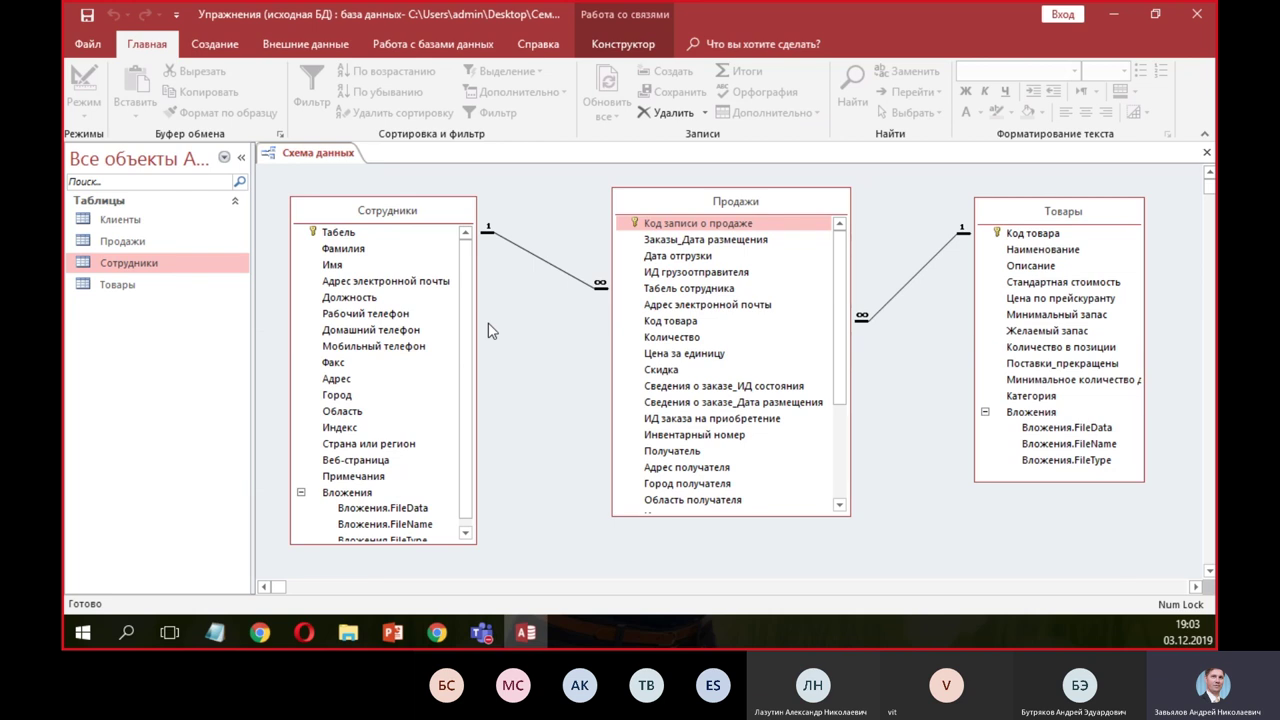
- Close the Упражнения database and open Борей.accdb from the Семинар Access 2019_12_03 folder
left_click(1194, 16)
left_click(584, 382)
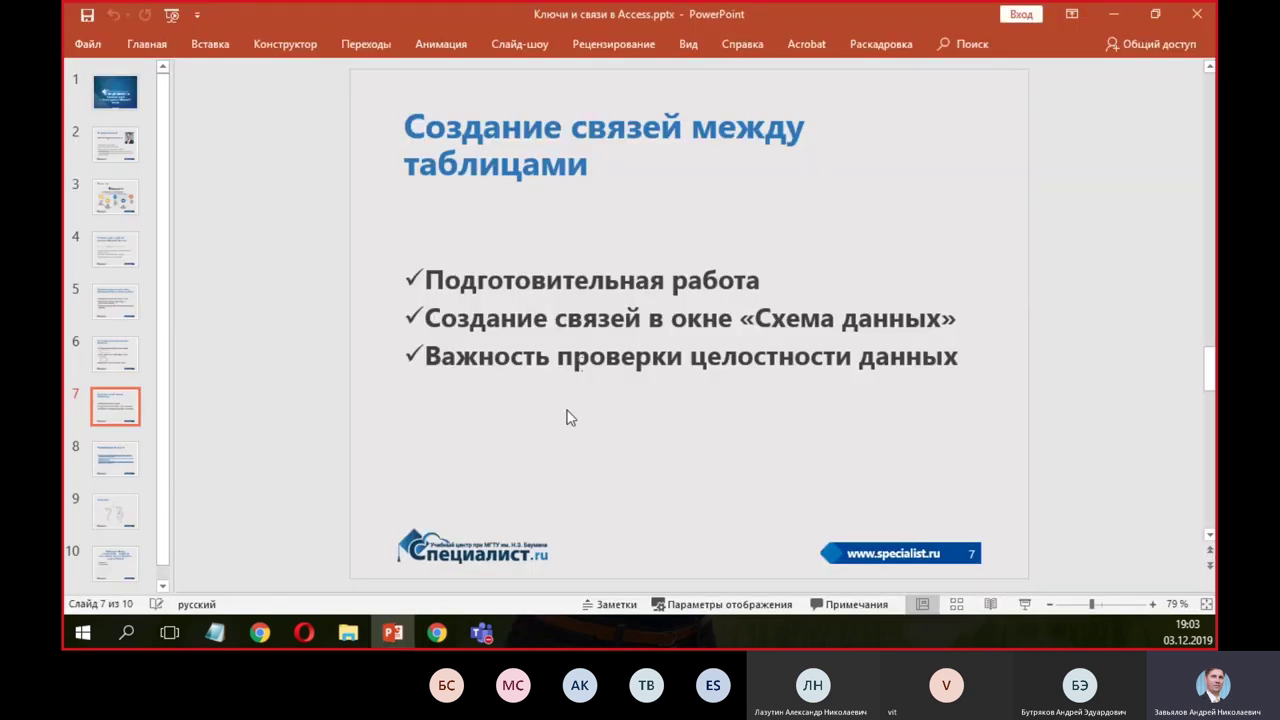
left_click(348, 632)
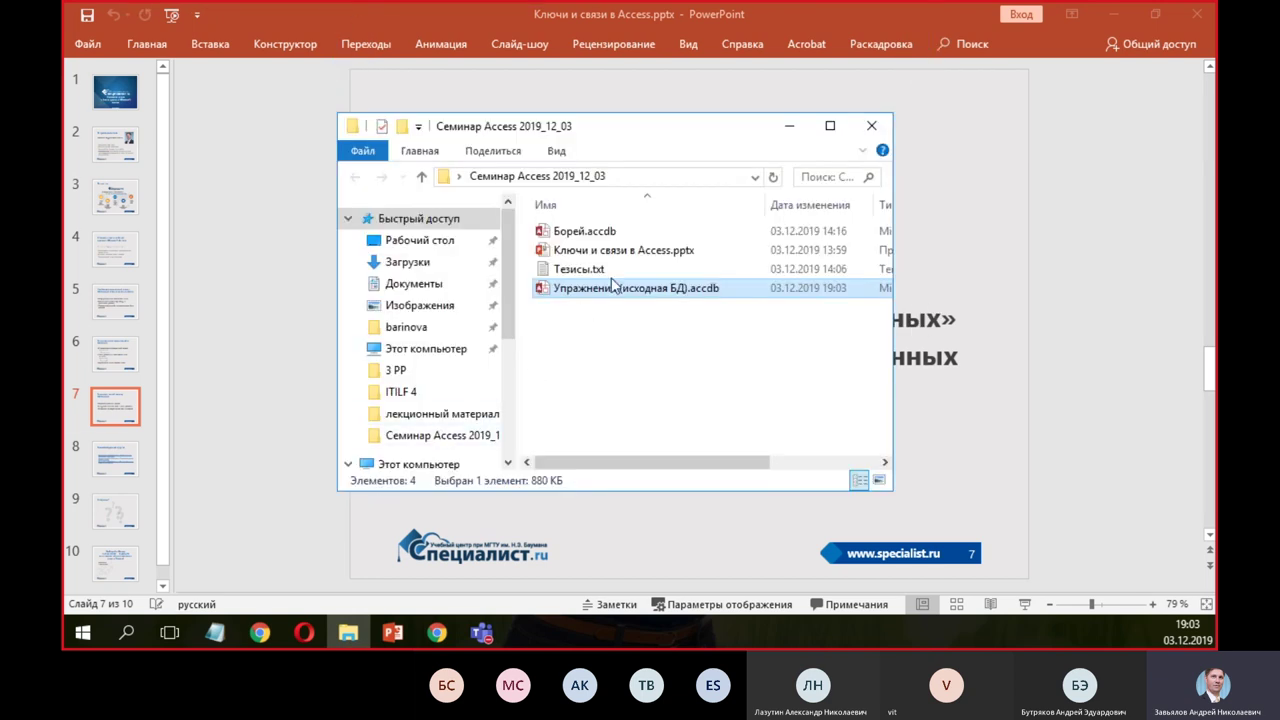
left_click(596, 236)
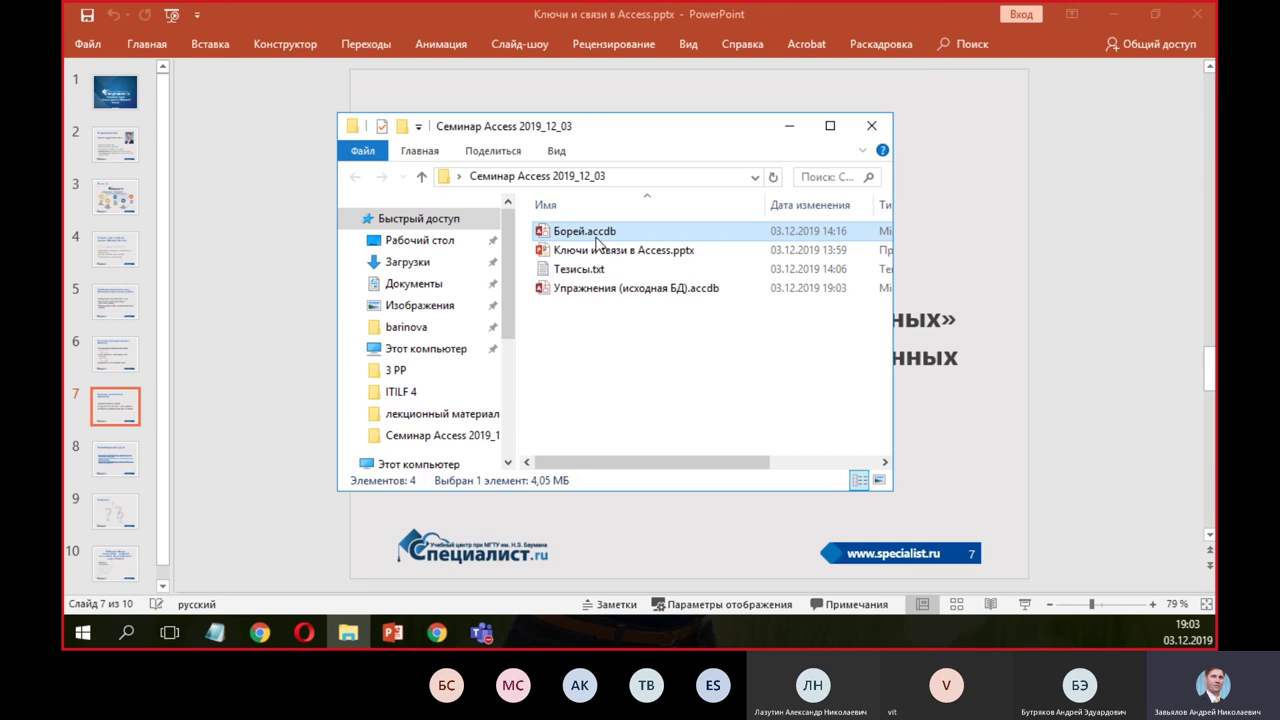
double_click(595, 231)
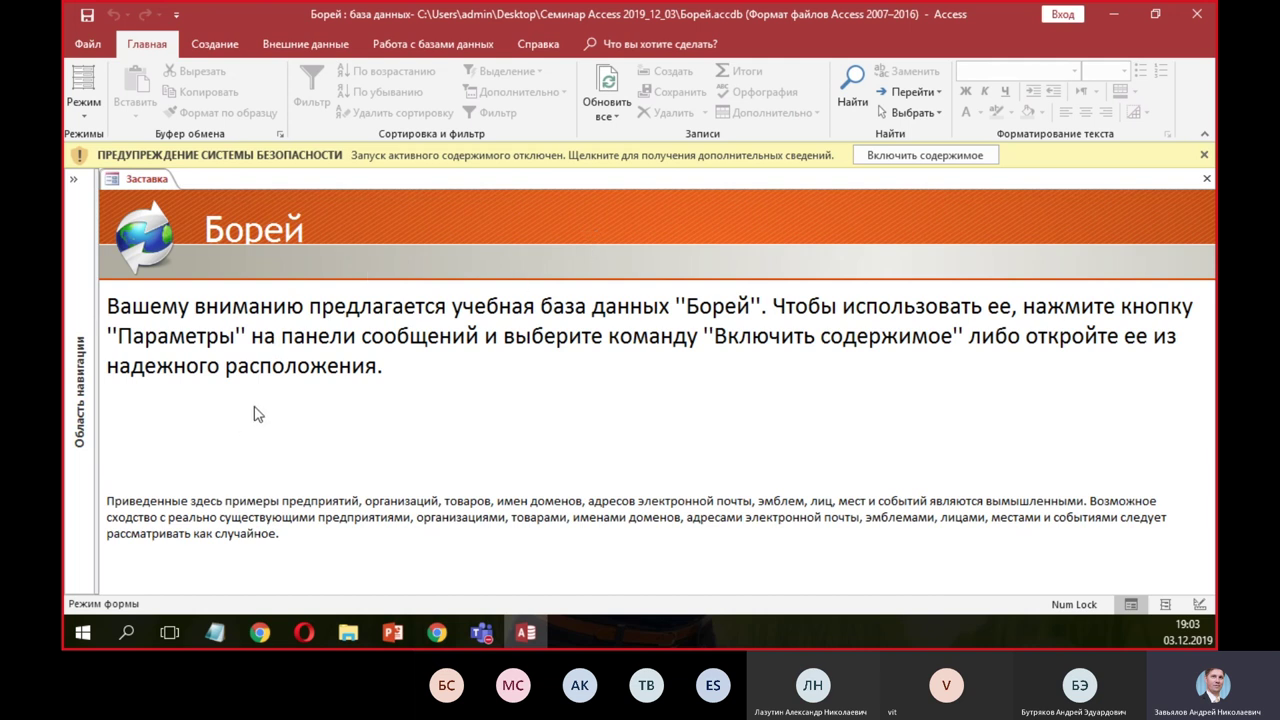
- Enable the active content of Борей and log in as the first employee in the list
left_click(914, 155)
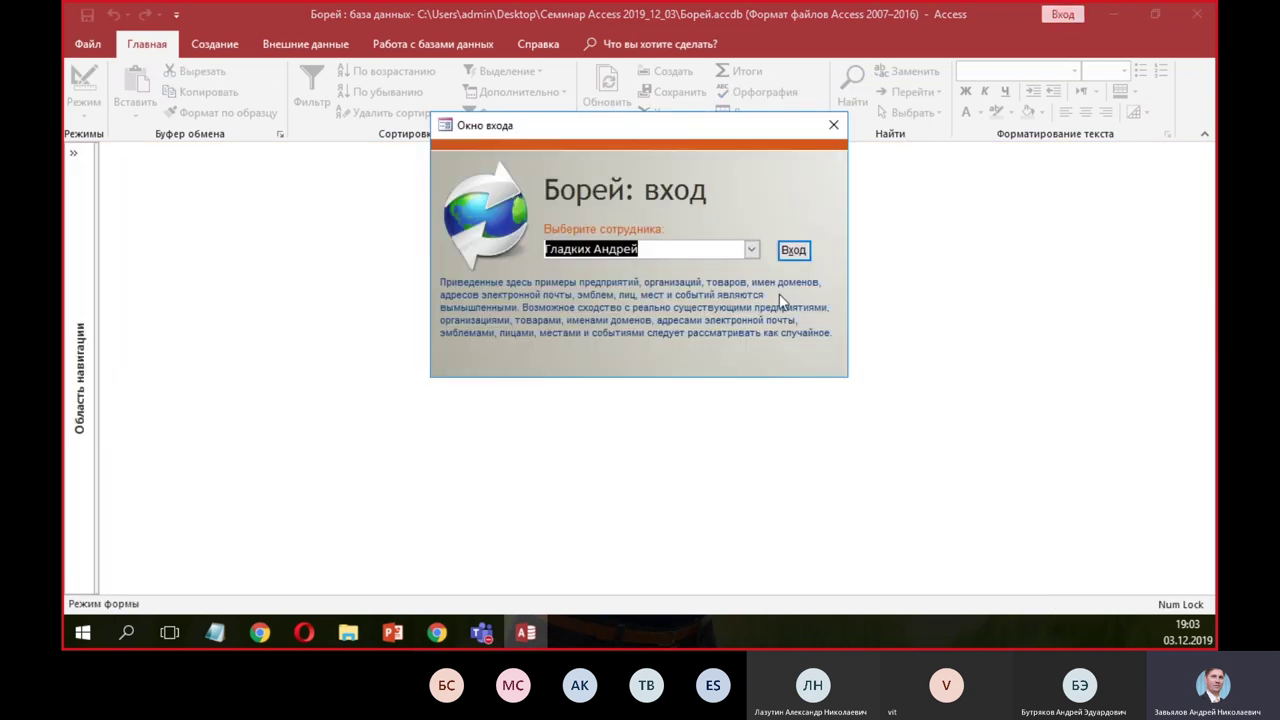
left_click(751, 249)
left_click(644, 271)
left_click(794, 250)
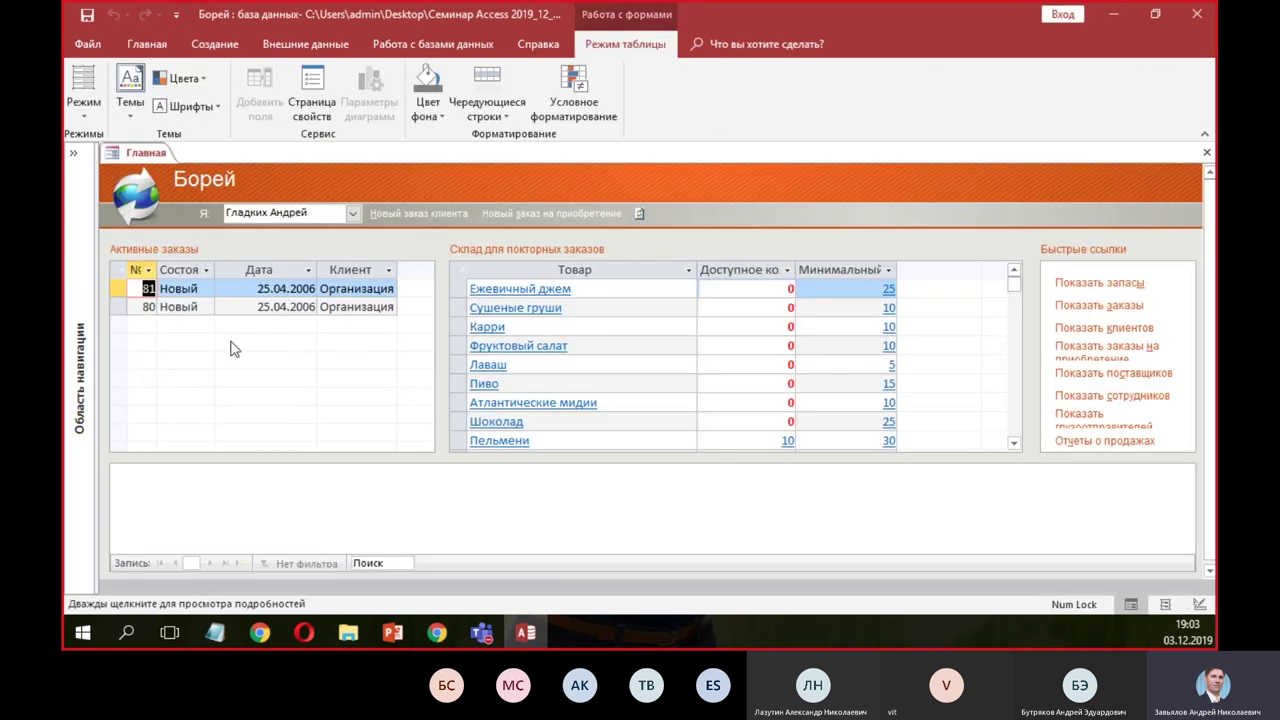
- View the details of Сушеные груши and its Журнал заказов и закупок, and close the product form
left_click(513, 310)
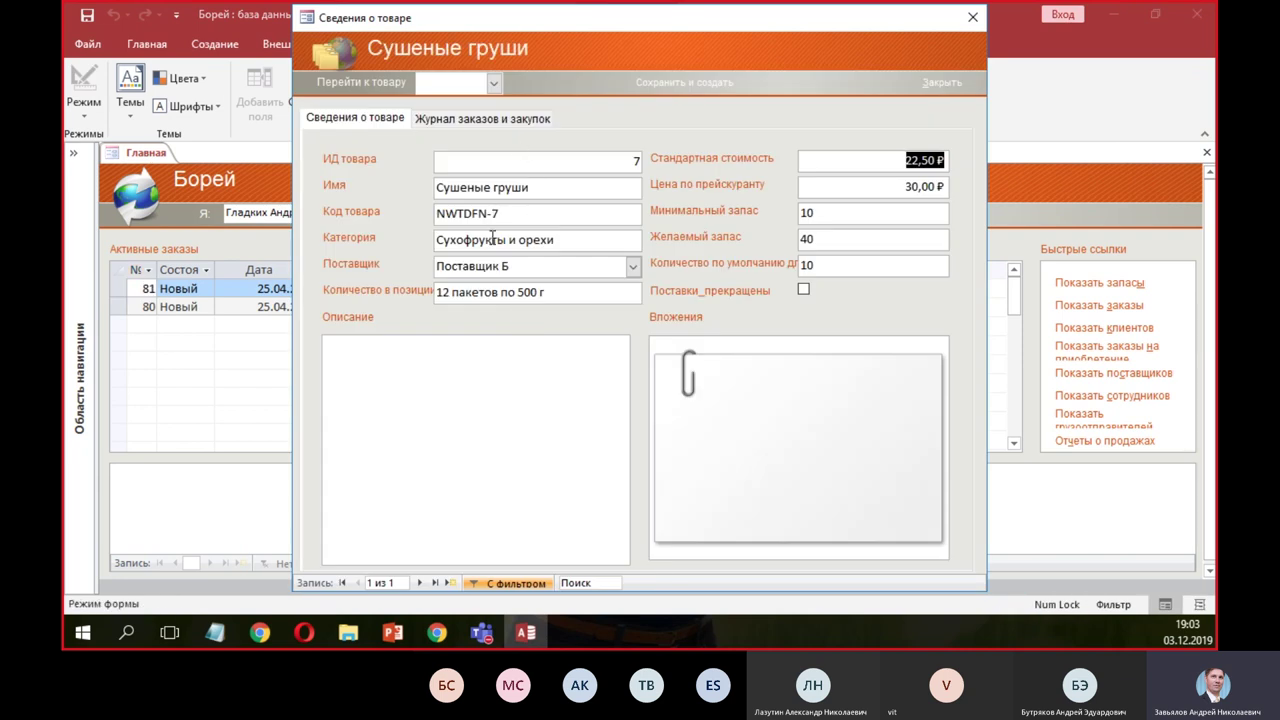
left_click(474, 119)
left_click(954, 84)
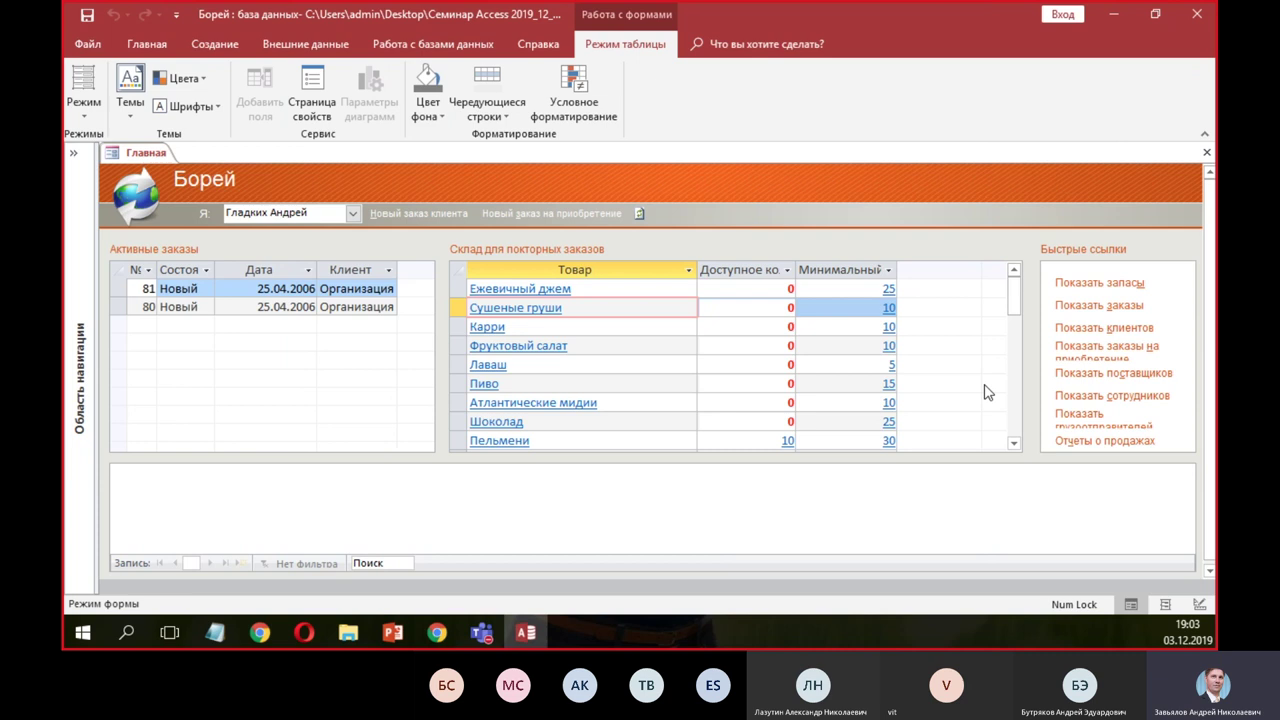
- Open the customer list, view the details and orders of Организация Ж, open its order of 24.03.2006, and close both forms
left_click(1118, 328)
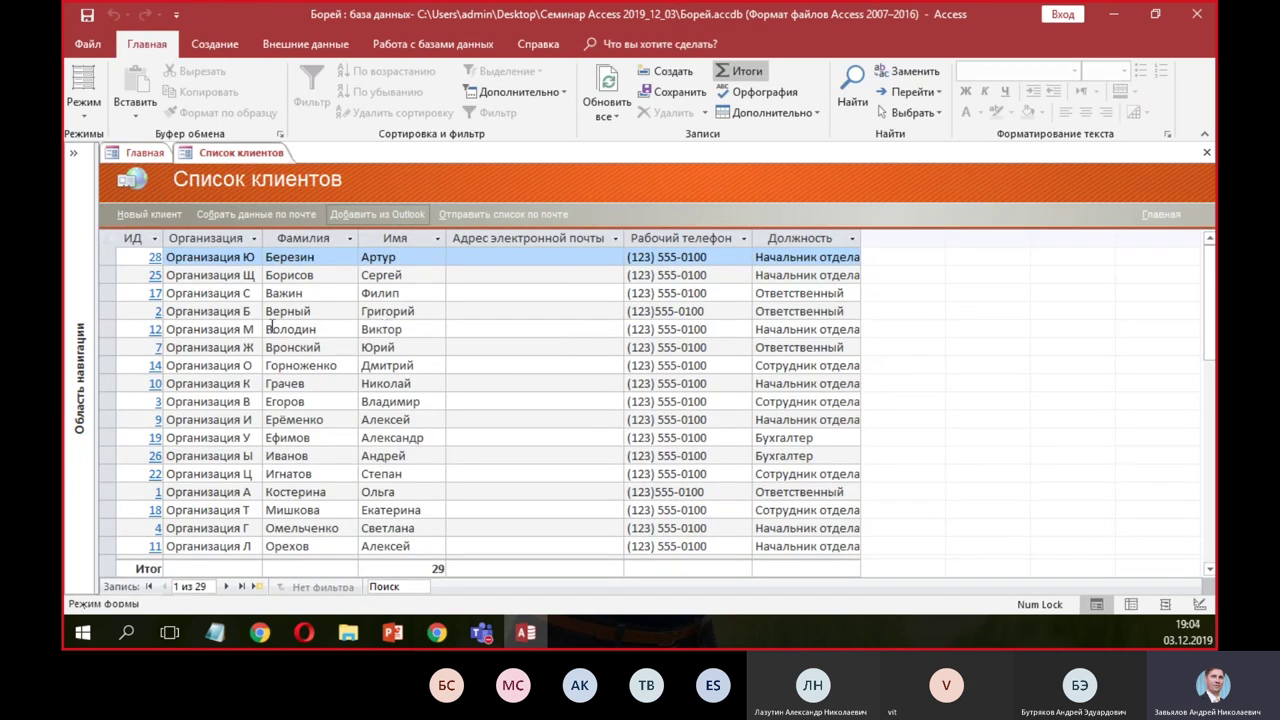
left_click(159, 347)
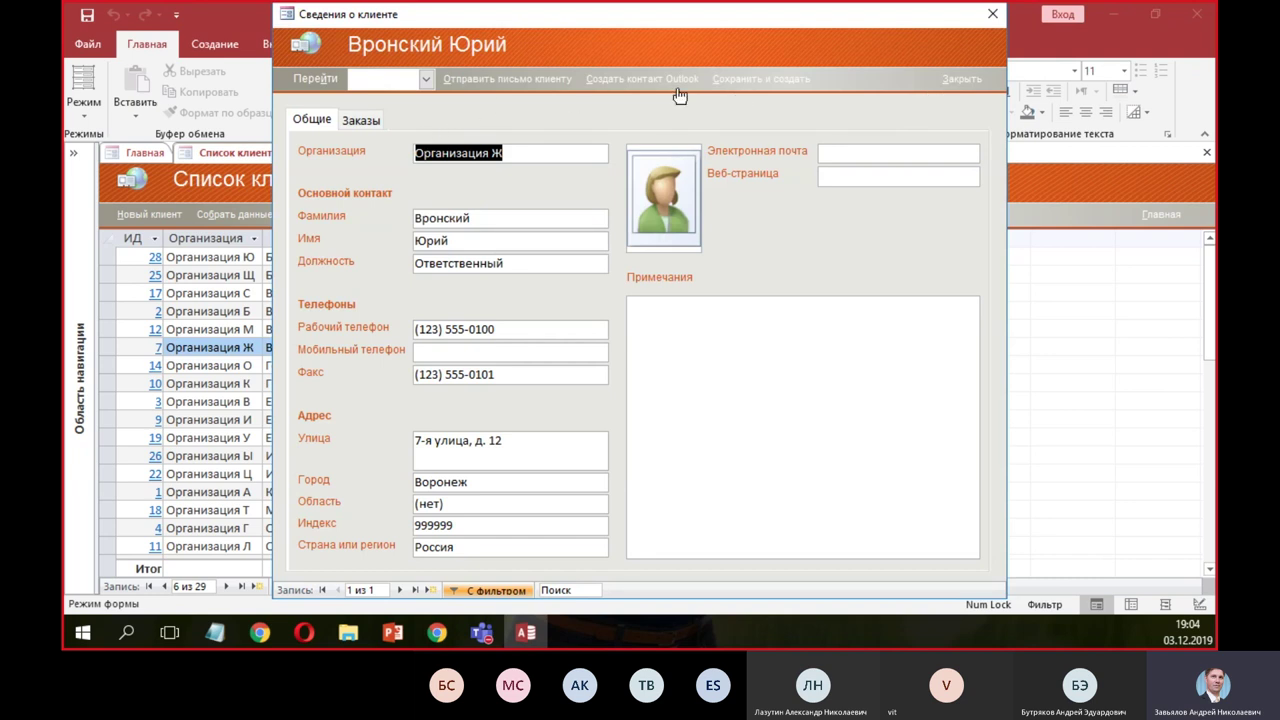
left_click(363, 121)
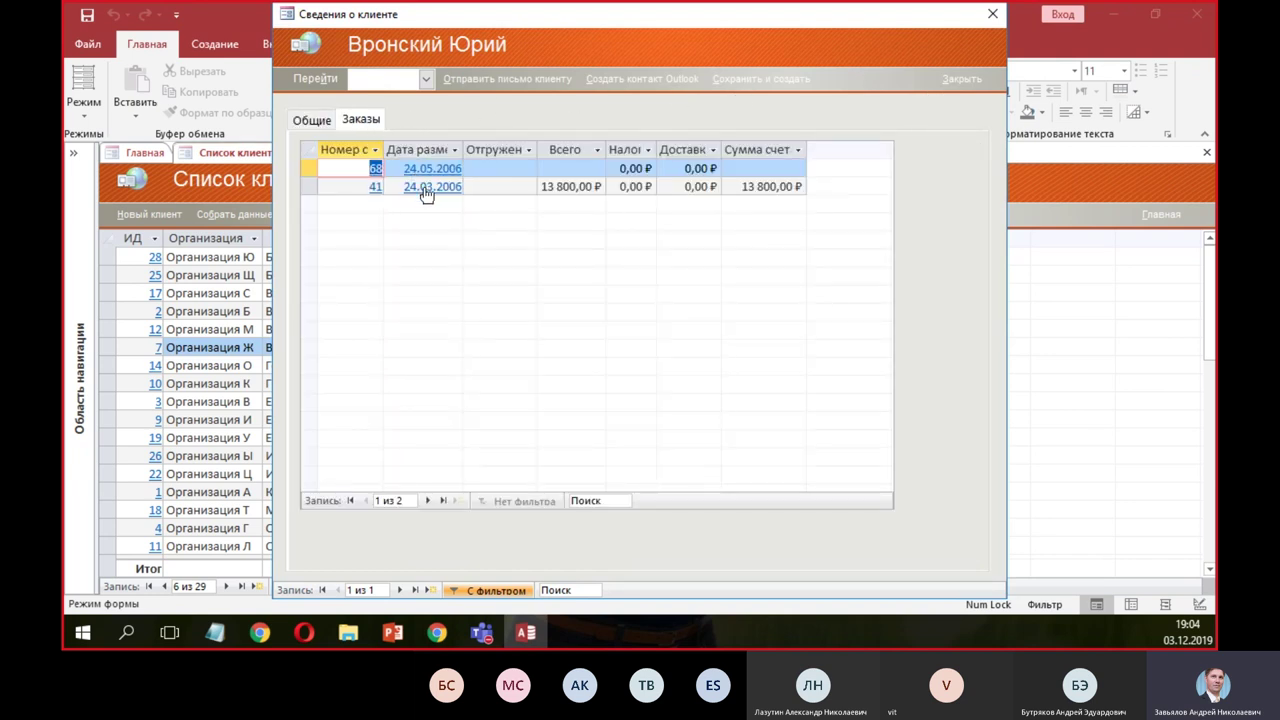
left_click(425, 186)
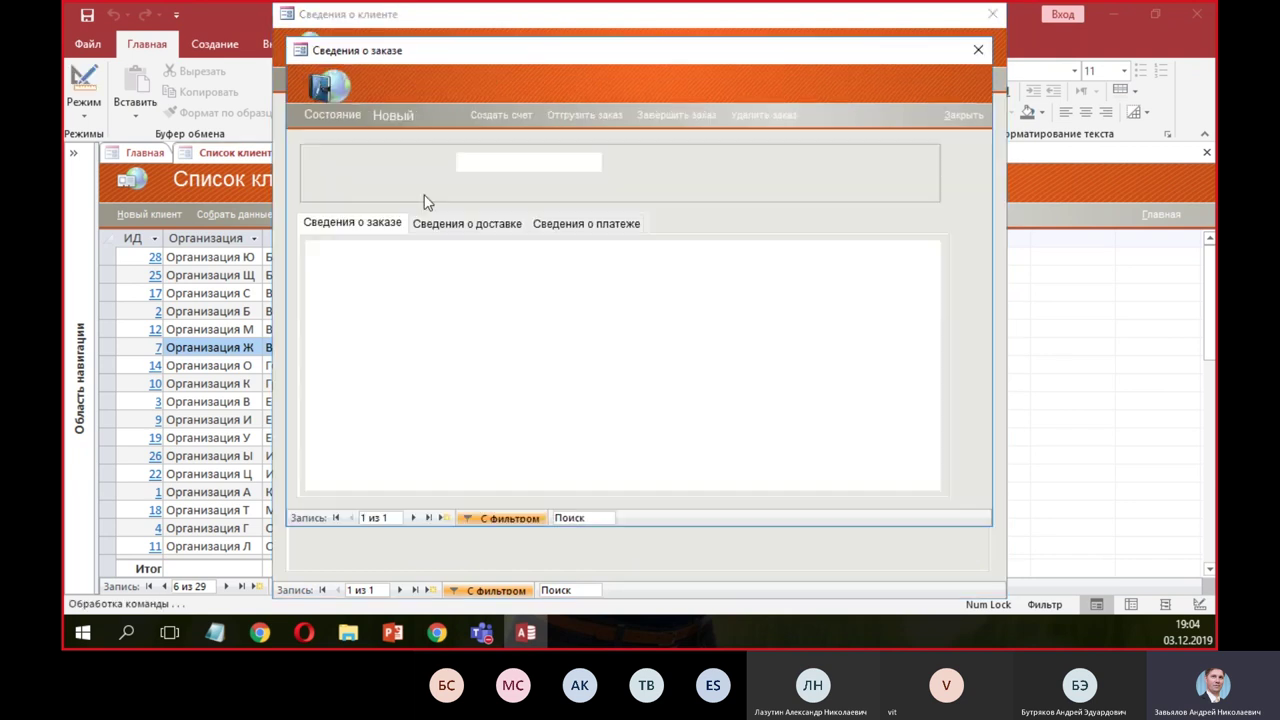
left_click(962, 116)
left_click(978, 86)
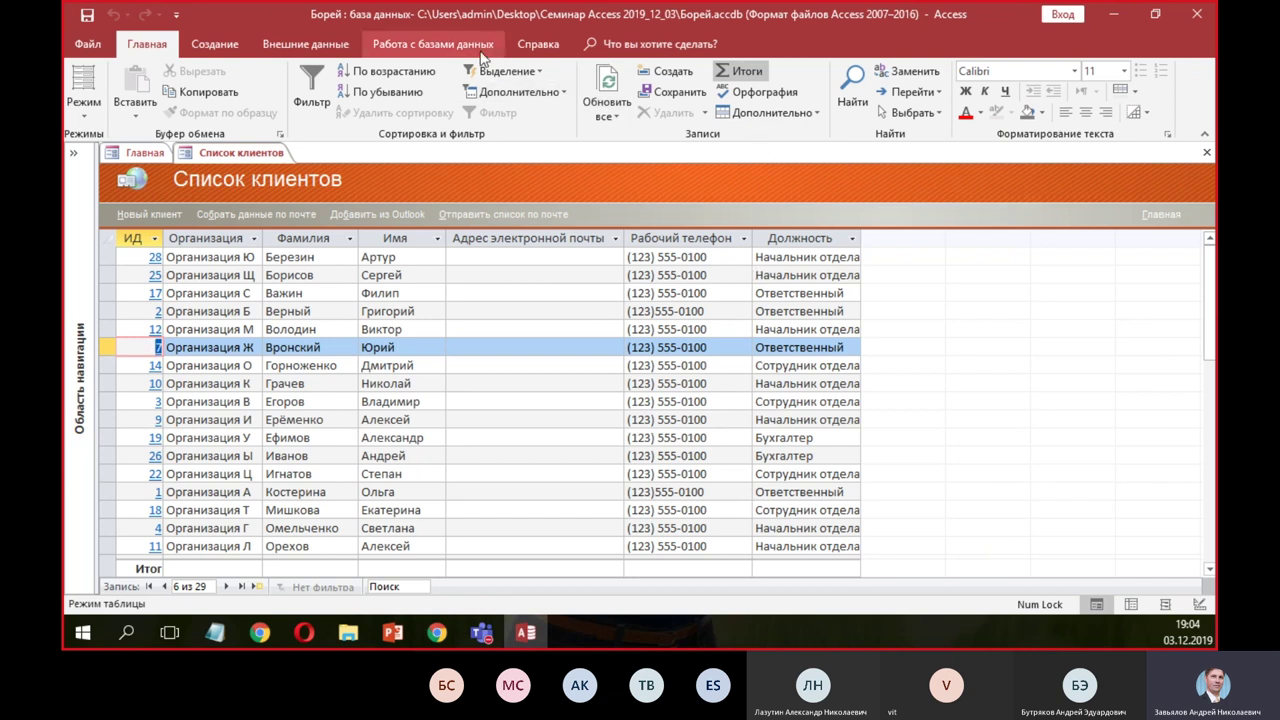
- Open the Схема данных of Борей and move the Роли, Роли сотрудников, Налоговый статус and Состояние заказа tables slightly to examine their relationships
left_click(436, 50)
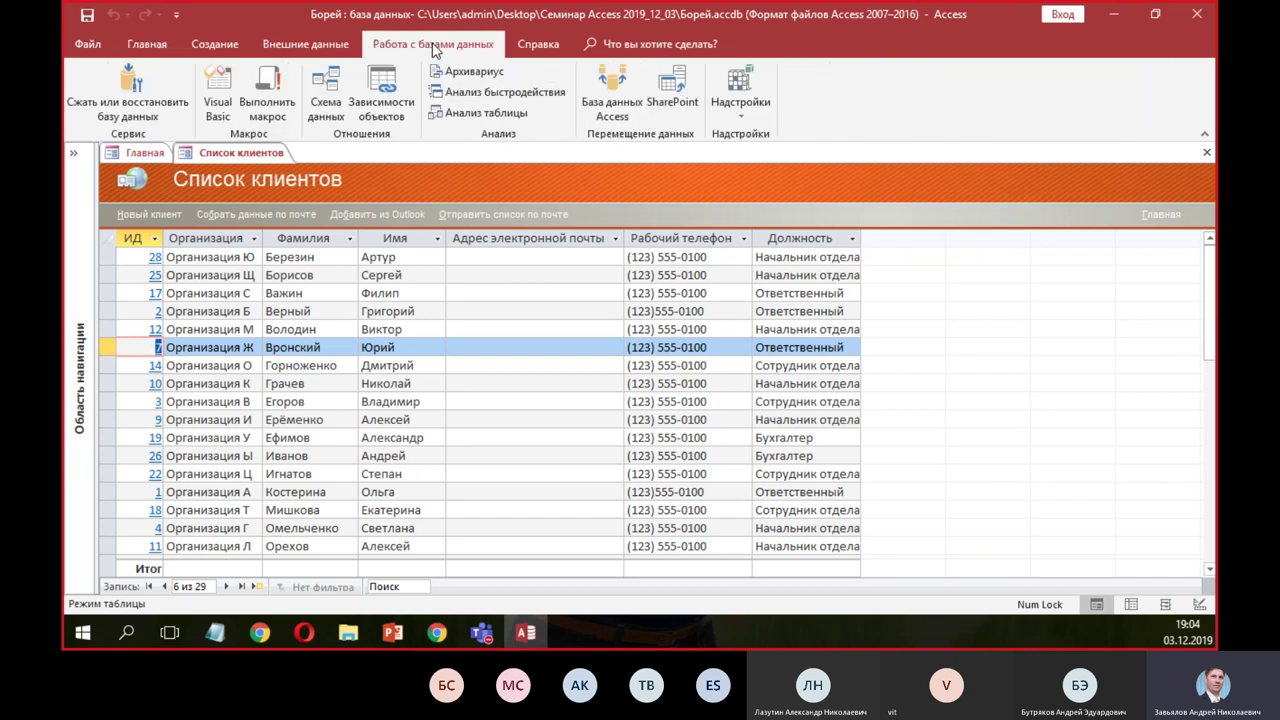
left_click(324, 104)
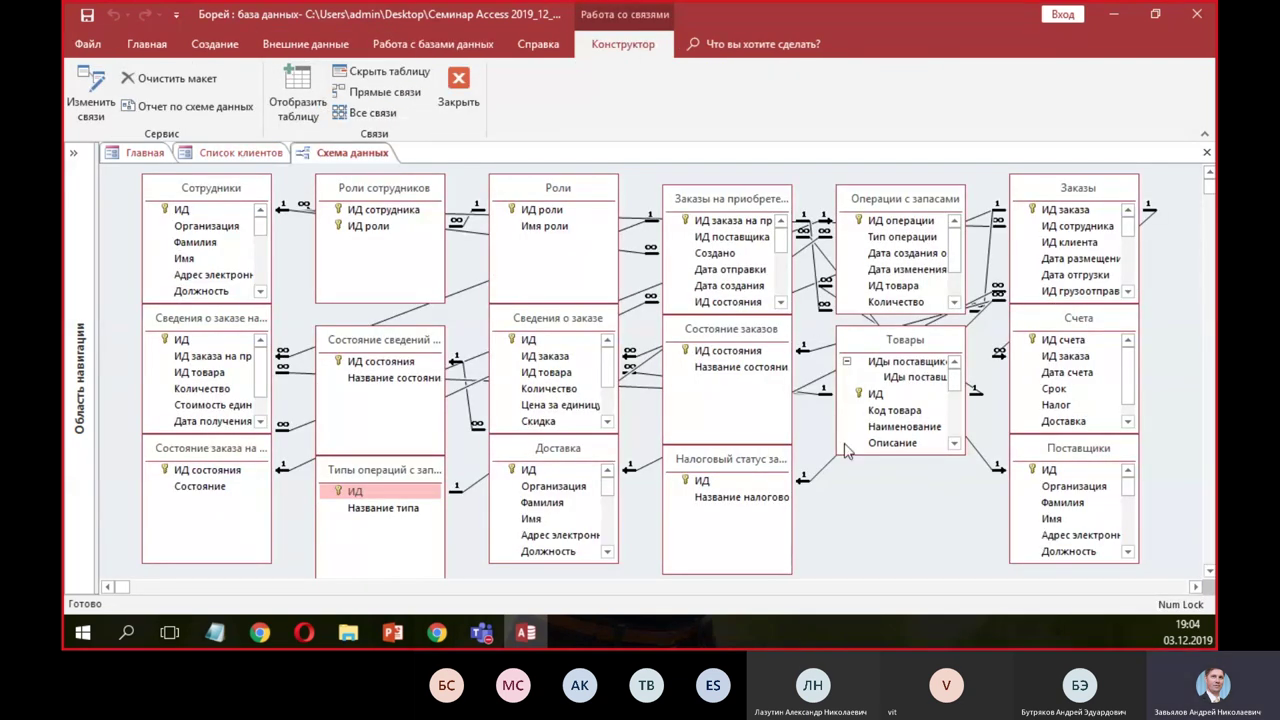
mouse_move(562, 198)
left_mouse_down()
mouse_move(645, 225)
mouse_move(585, 203)
left_mouse_up()
left_click_drag(380, 195, 410, 225)
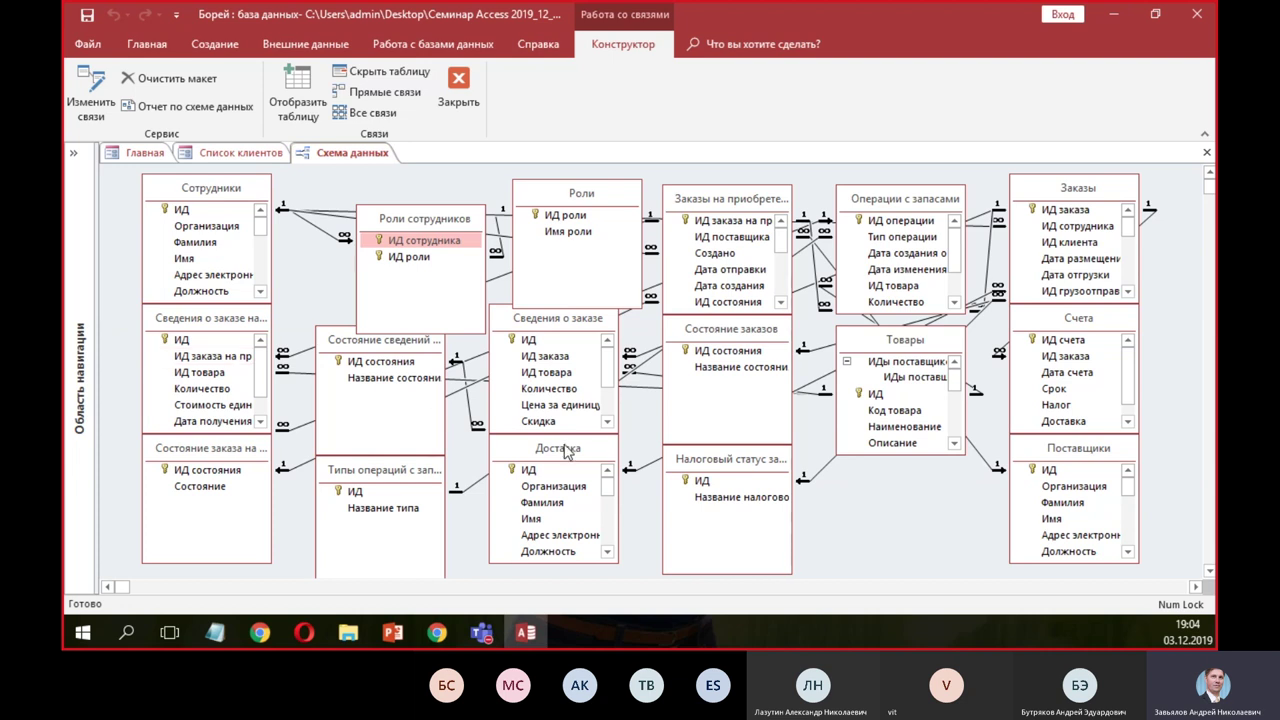
left_click_drag(745, 468, 742, 487)
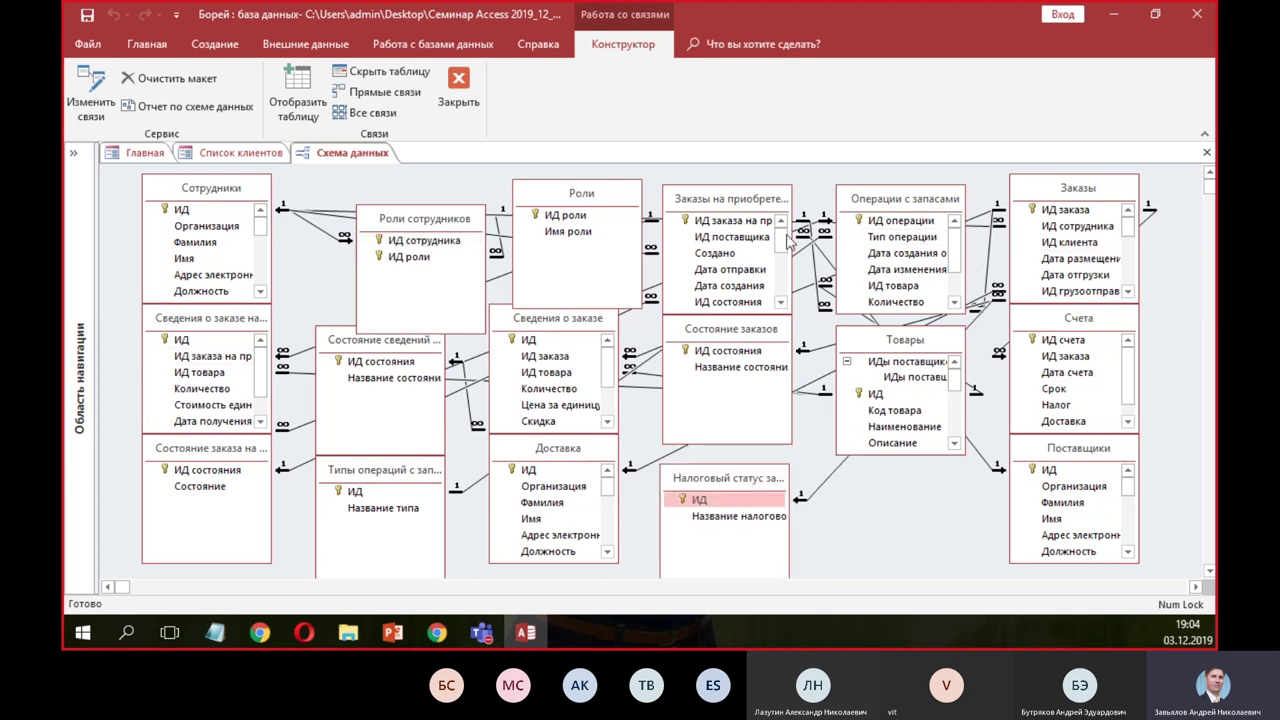
left_click_drag(256, 450, 256, 476)
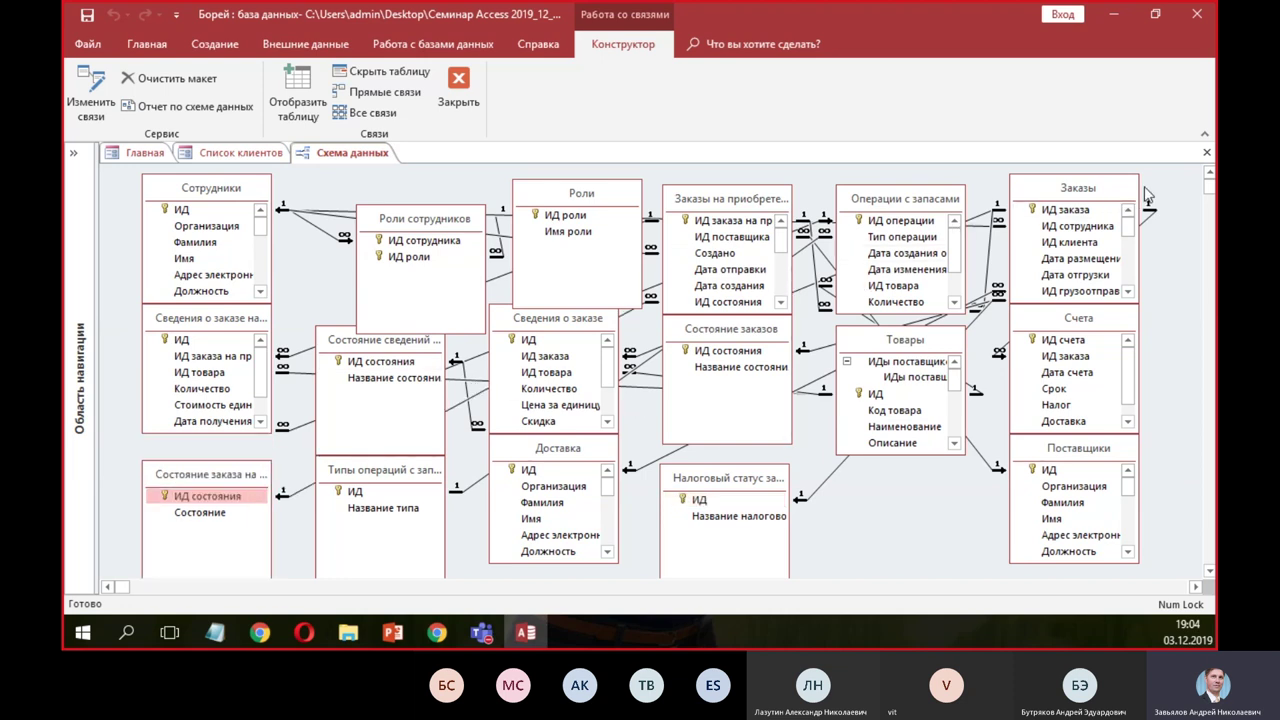
- Close the Схема данных, answer the save prompt, and close the Борей database
left_click(1208, 153)
left_click(662, 367)
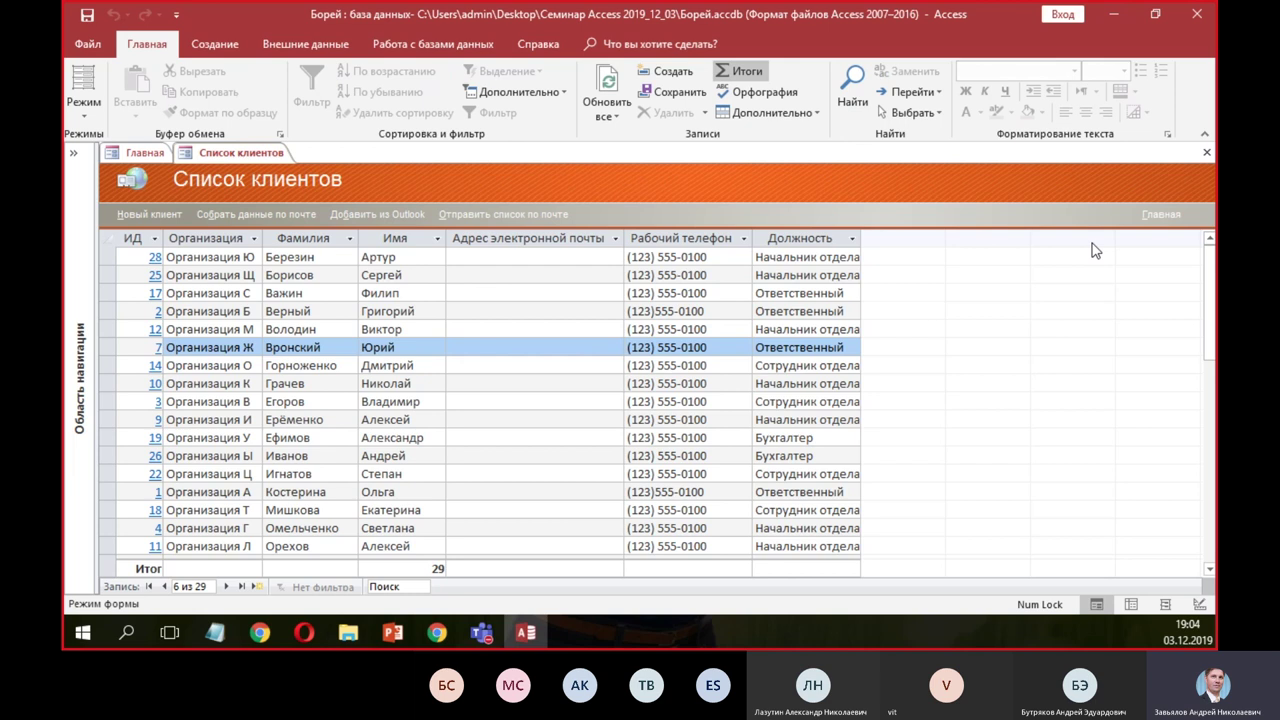
left_click(1205, 17)
left_click(1089, 330)
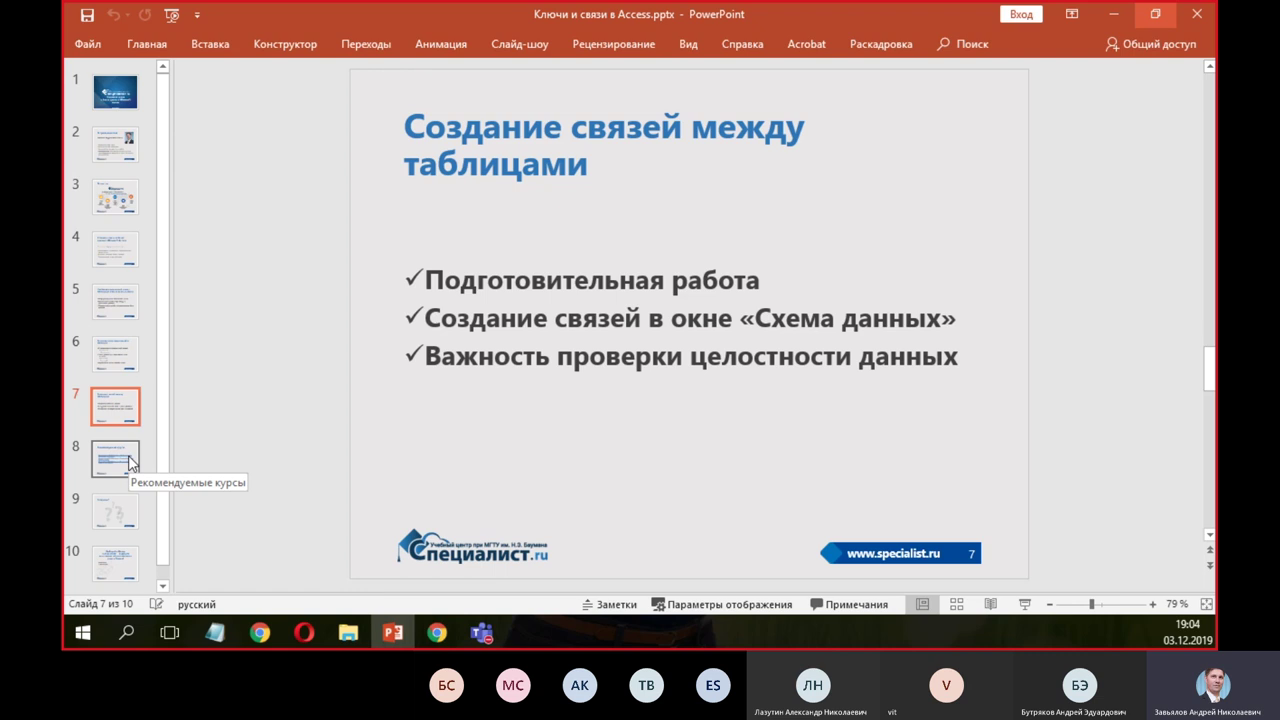
- Show the title slide of the PowerPoint presentation Ключи и связи в Access.pptx, followed by slides Рекомендуемые курсы and Вопросы?
left_click(129, 93)
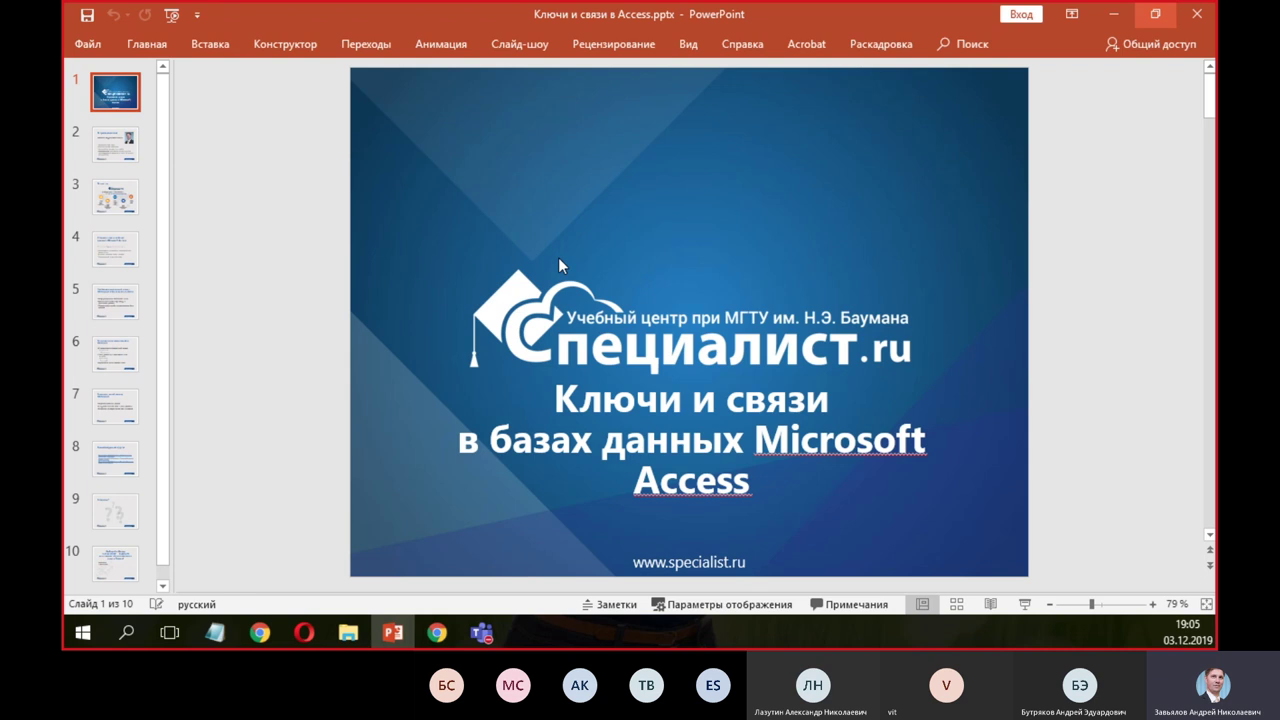
left_click(116, 460)
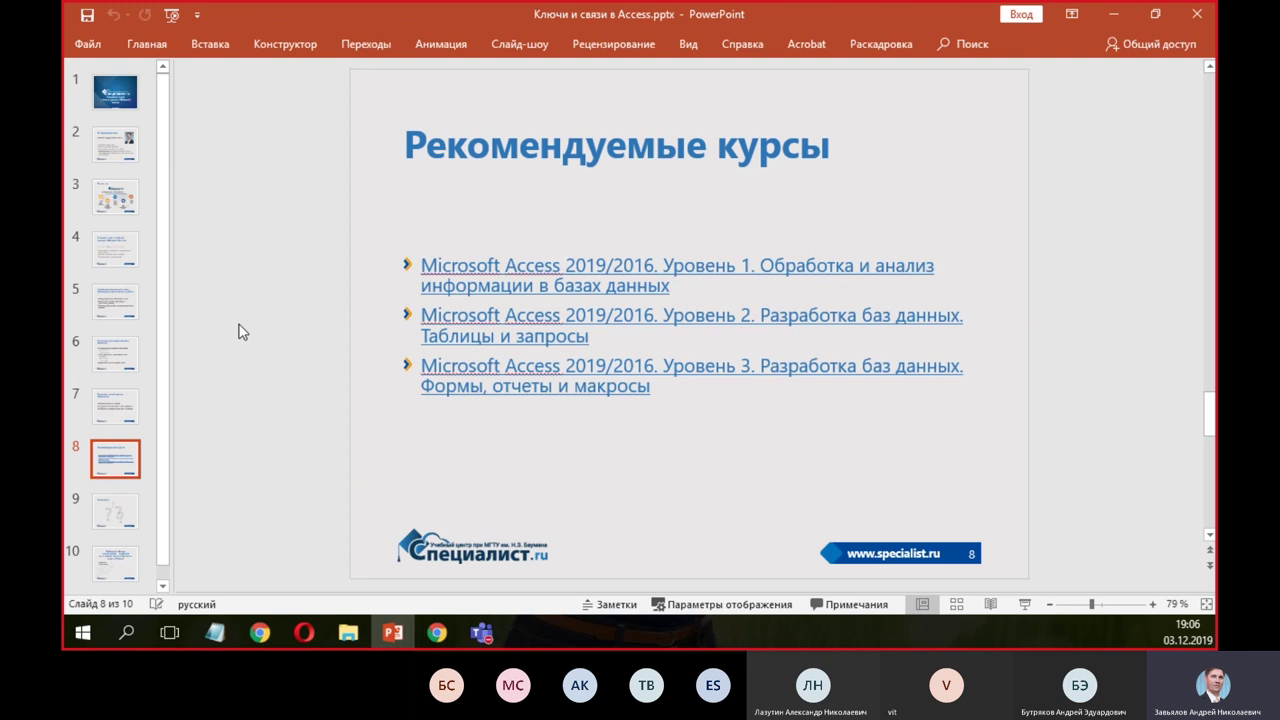
left_click(115, 511)
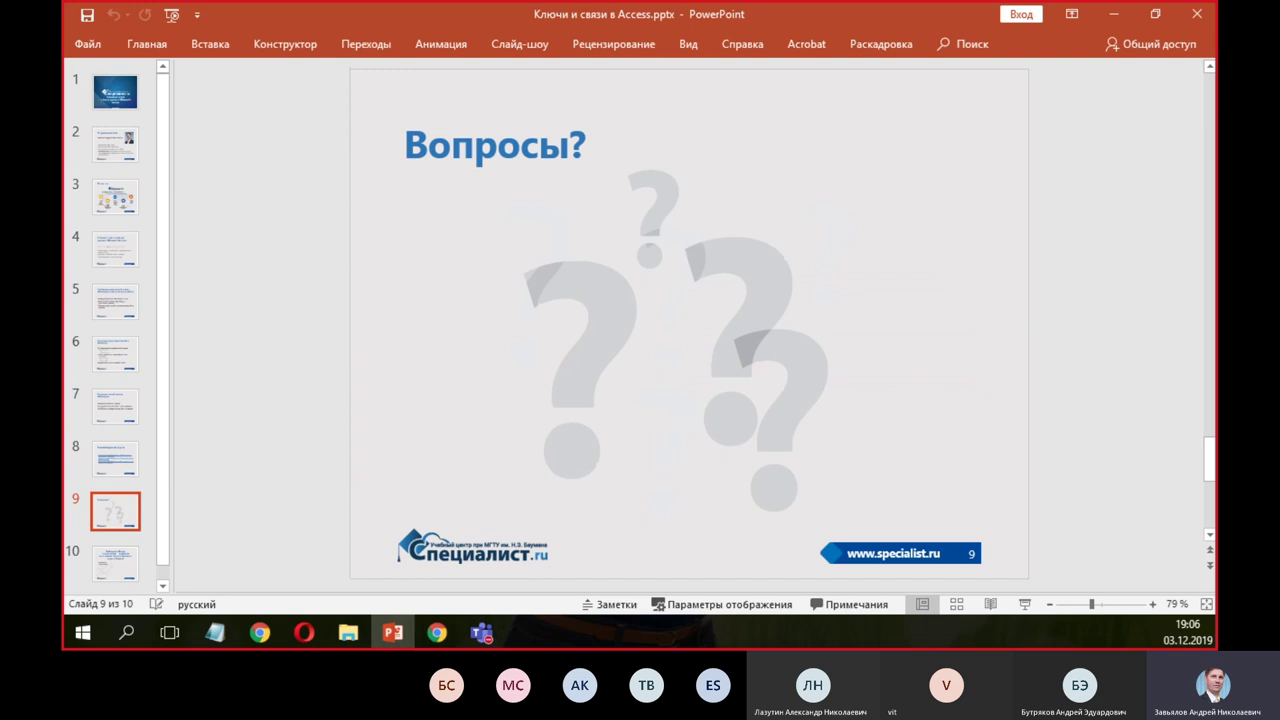
key("alt+Tab")
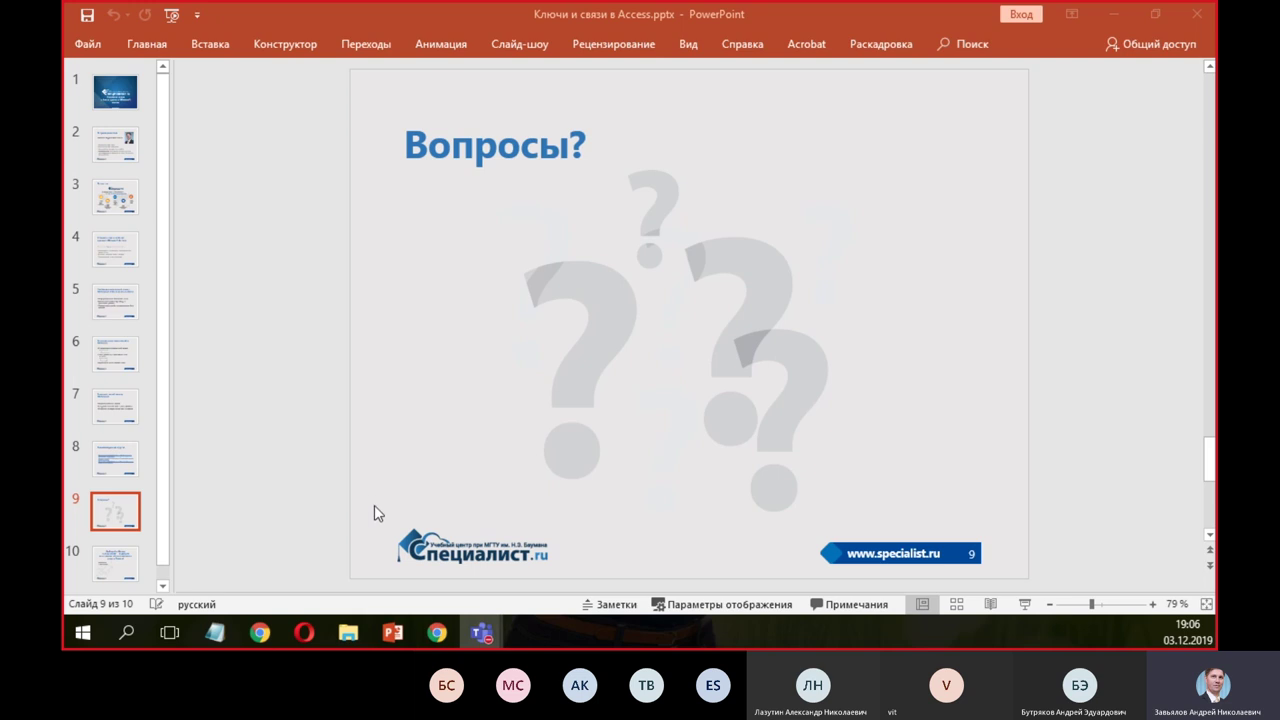
mouse_move(391, 625)
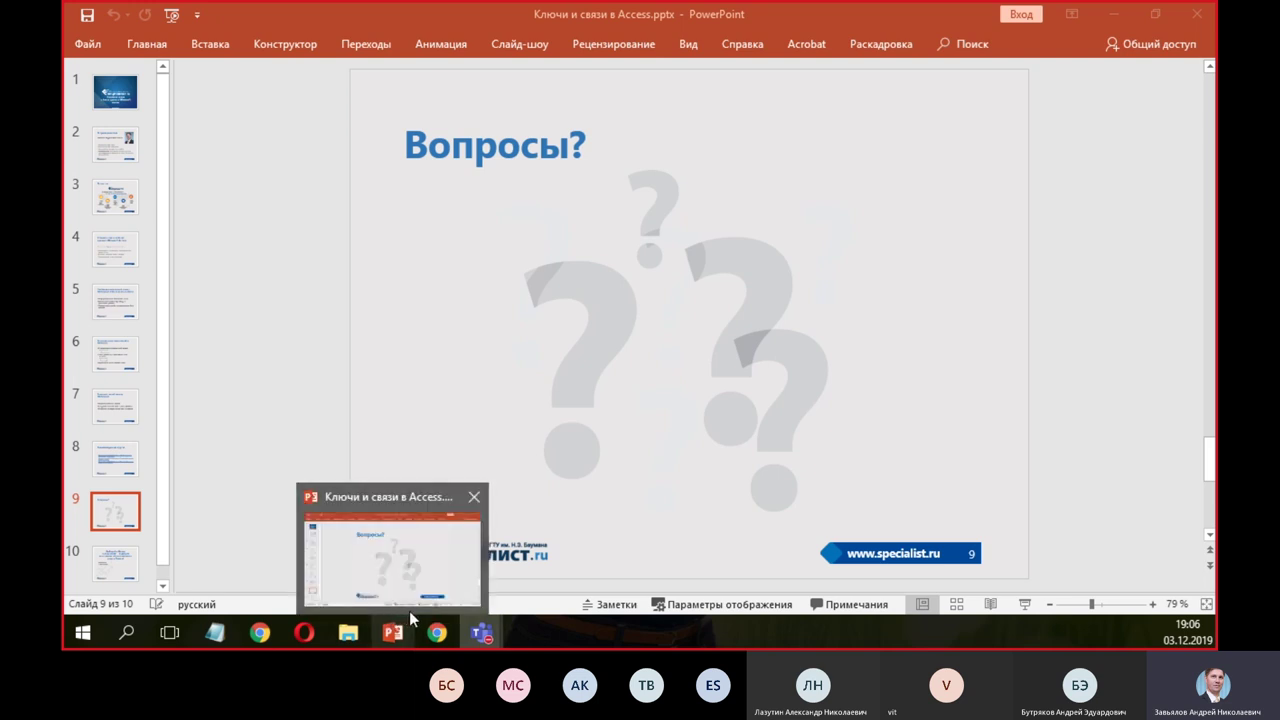
mouse_move(481, 636)
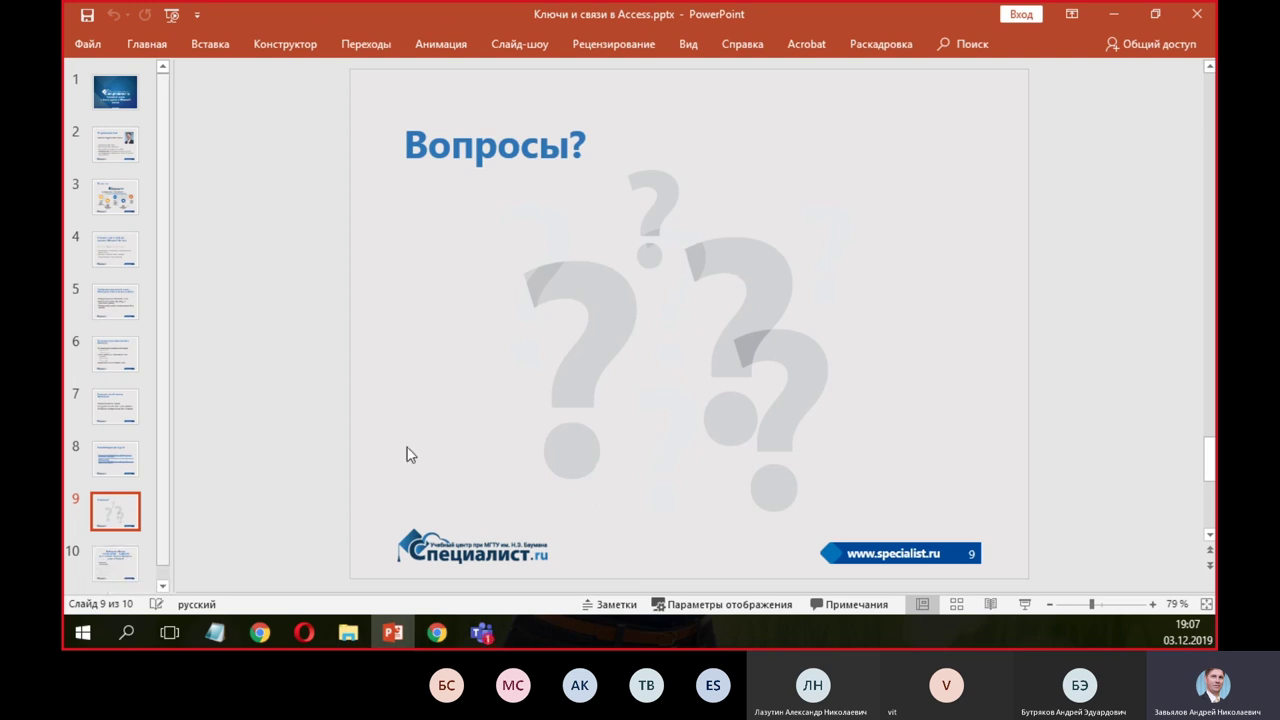
- Switch to the Семинар Access 2019_12_03 folder and rename Упражнения (исходная БД).accdb as Упражнения.accdb
left_click(1116, 18)
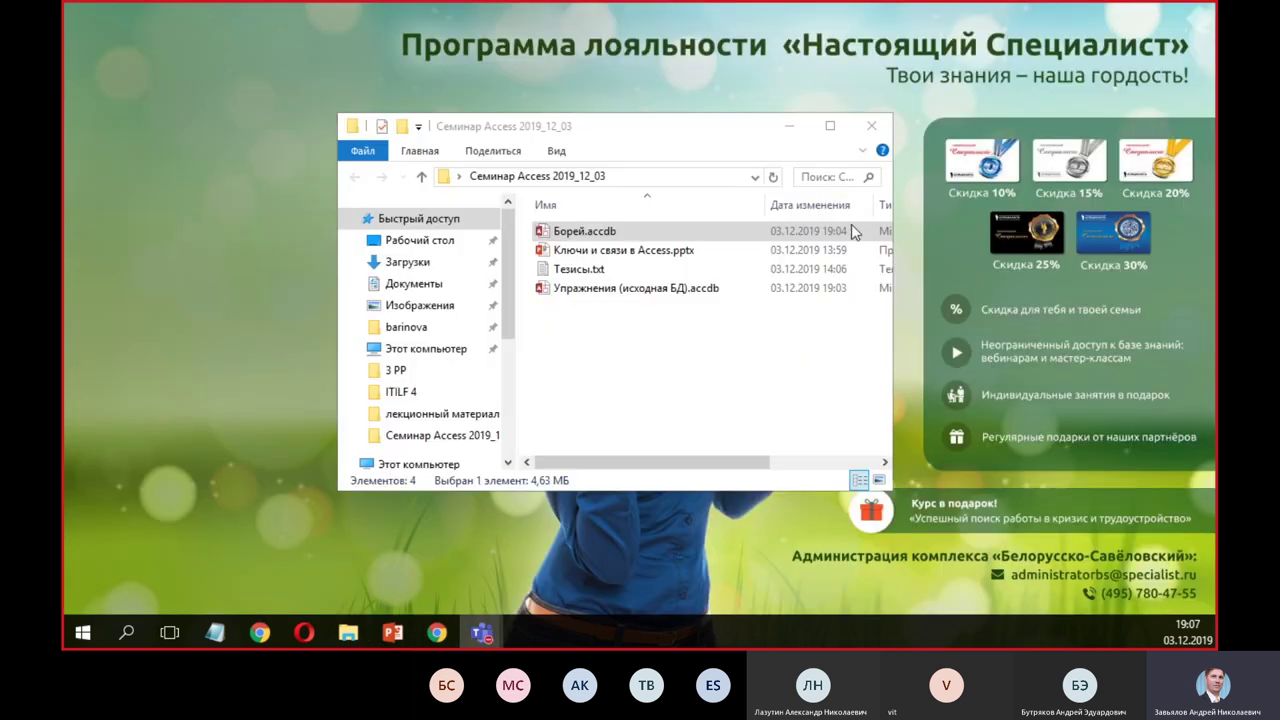
left_click(613, 296)
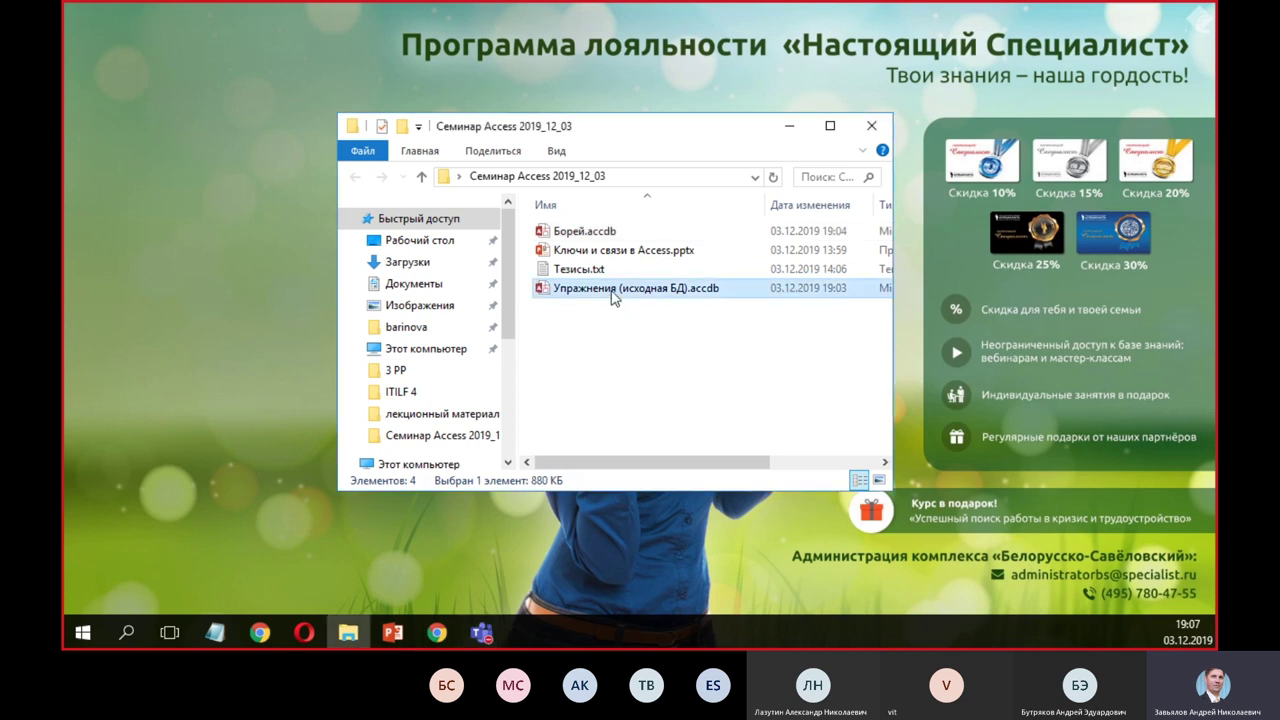
right_click(613, 296)
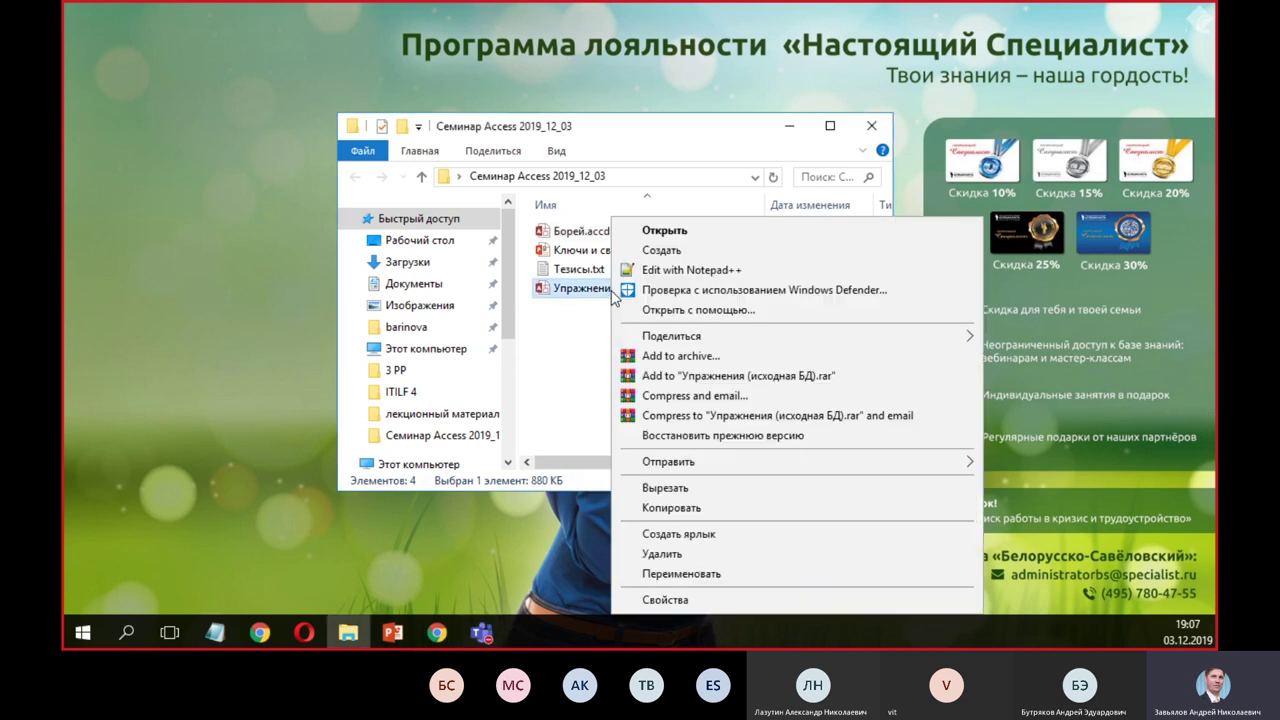
left_click(700, 576)
left_click(640, 288)
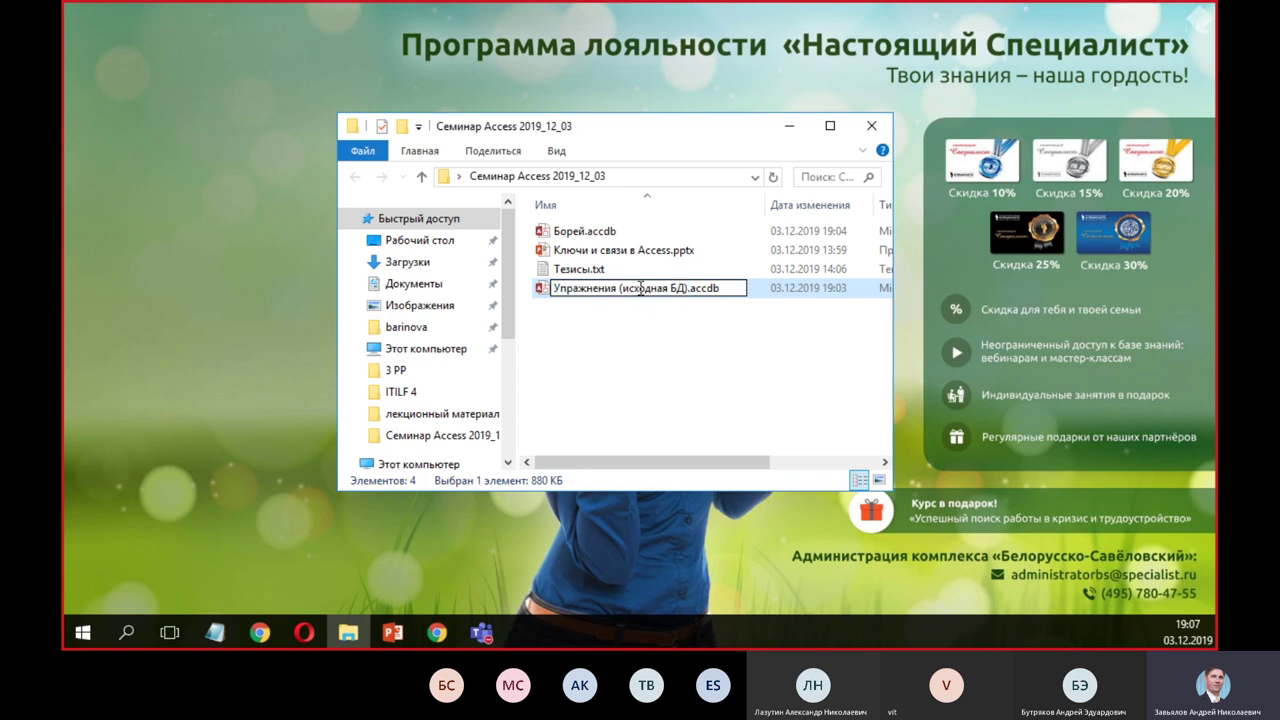
double_click(640, 288)
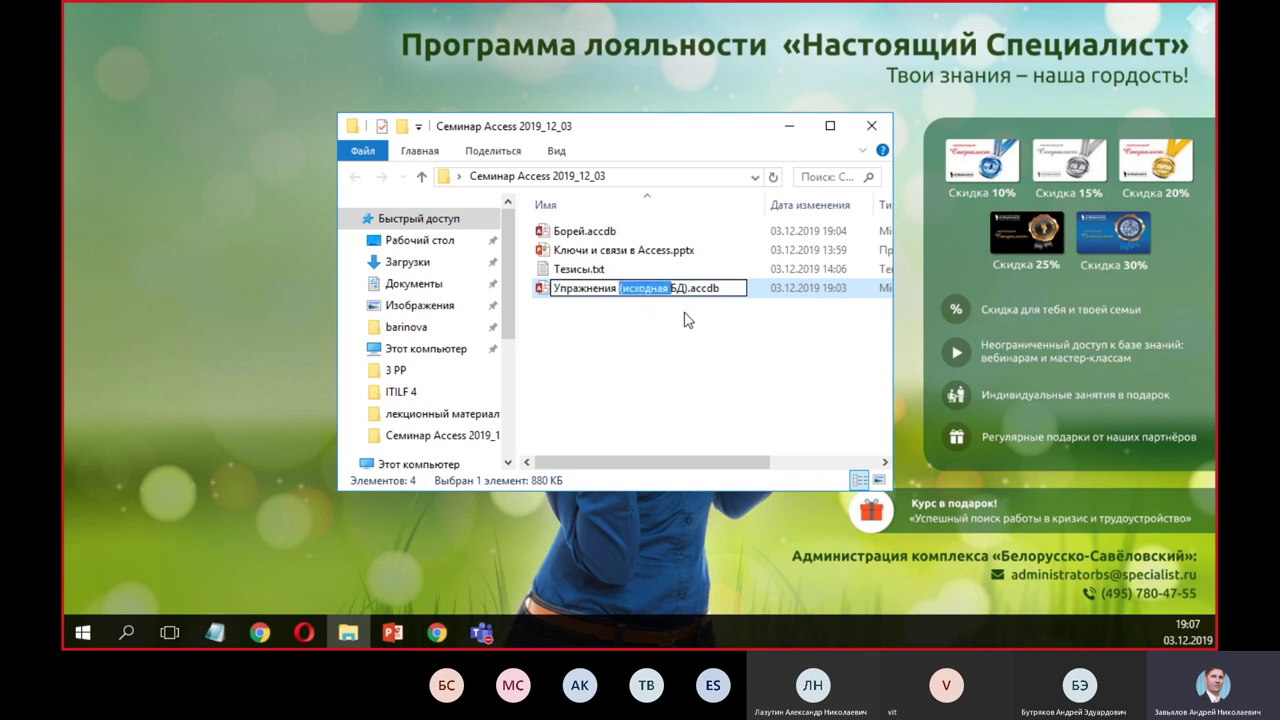
key("BackSpace")
key("Delete")
key("Delete")
key("Delete")
key("BackSpace")
key("Return")
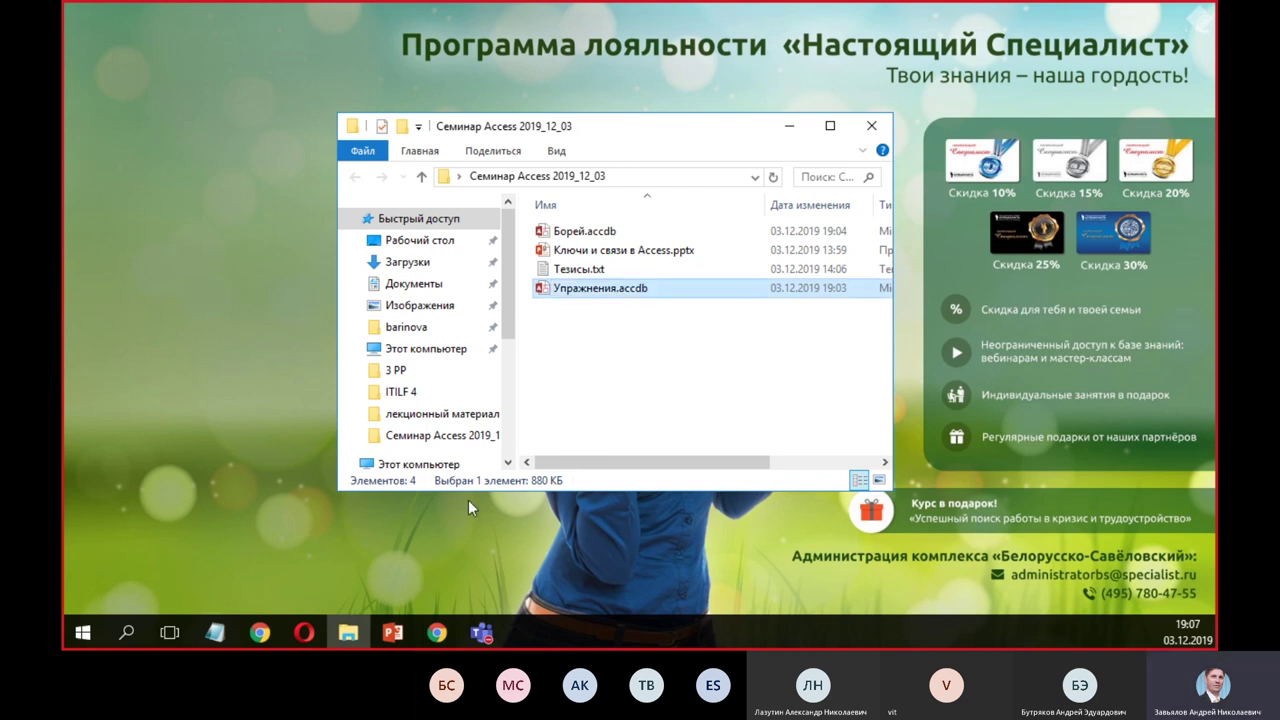
- Return to the PowerPoint presentation and show the closing slide 10 with the training centre's contact details
left_click(483, 633)
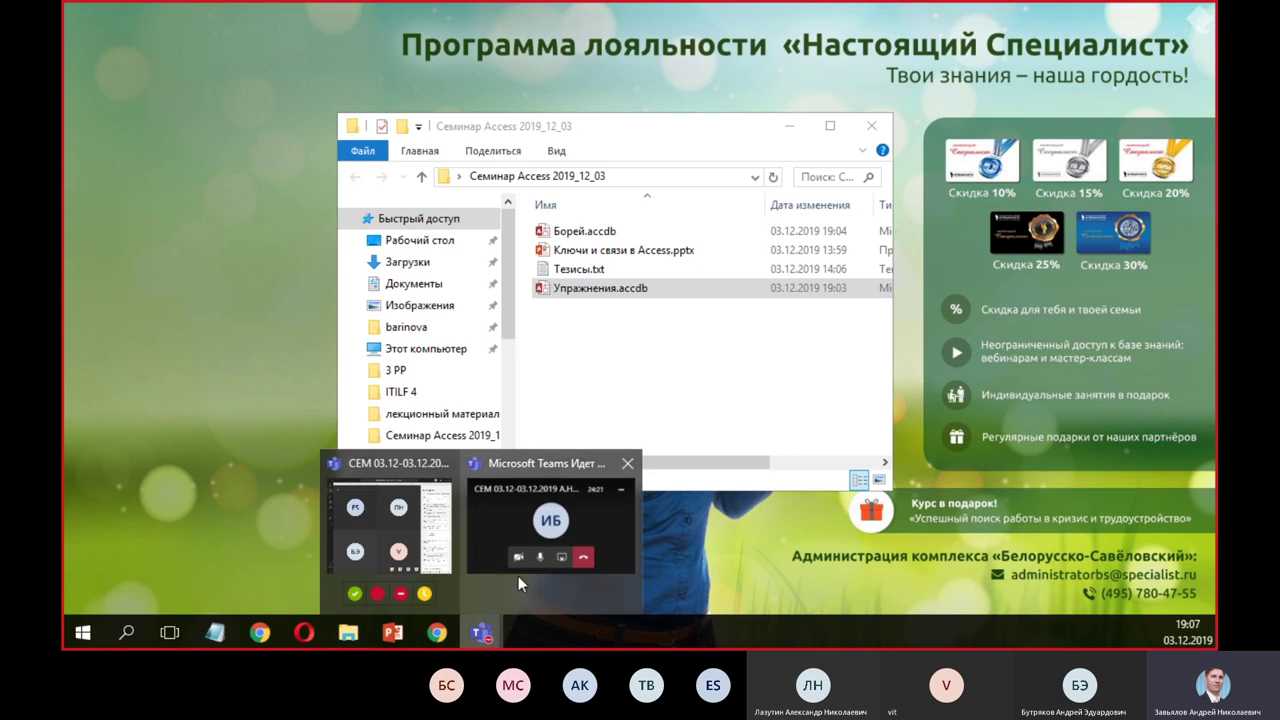
left_click(394, 640)
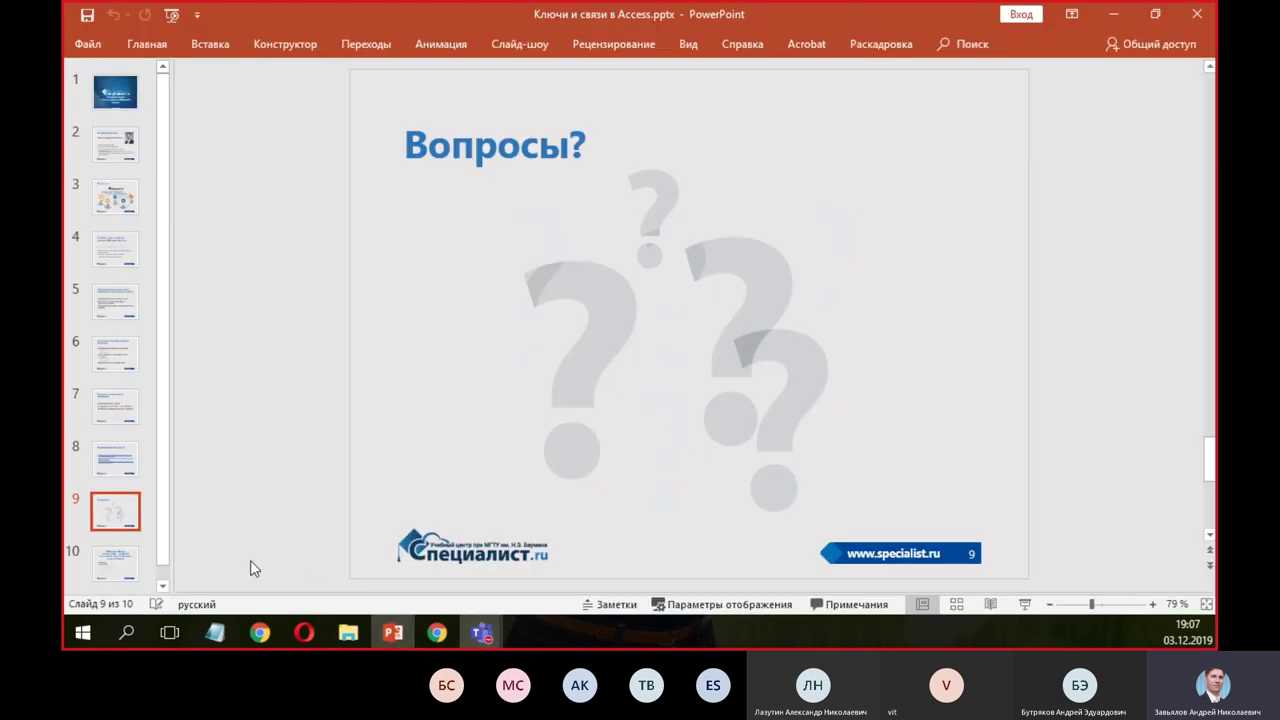
left_click(110, 568)
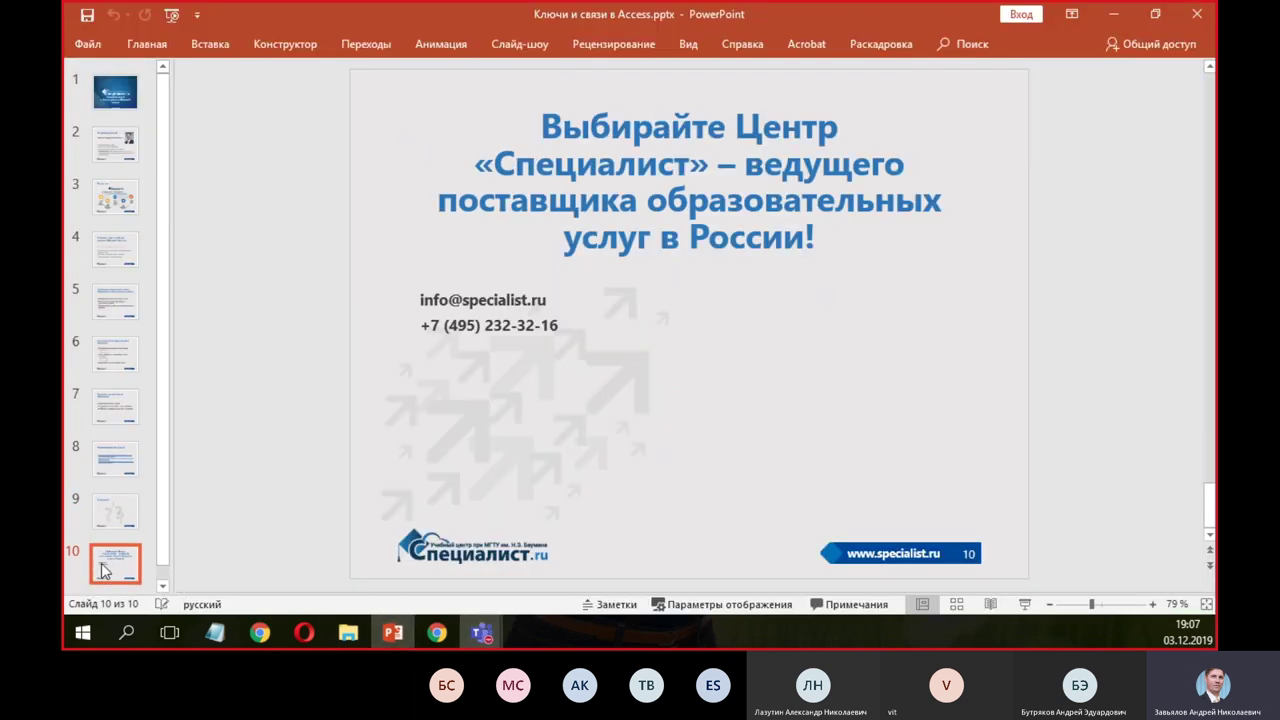